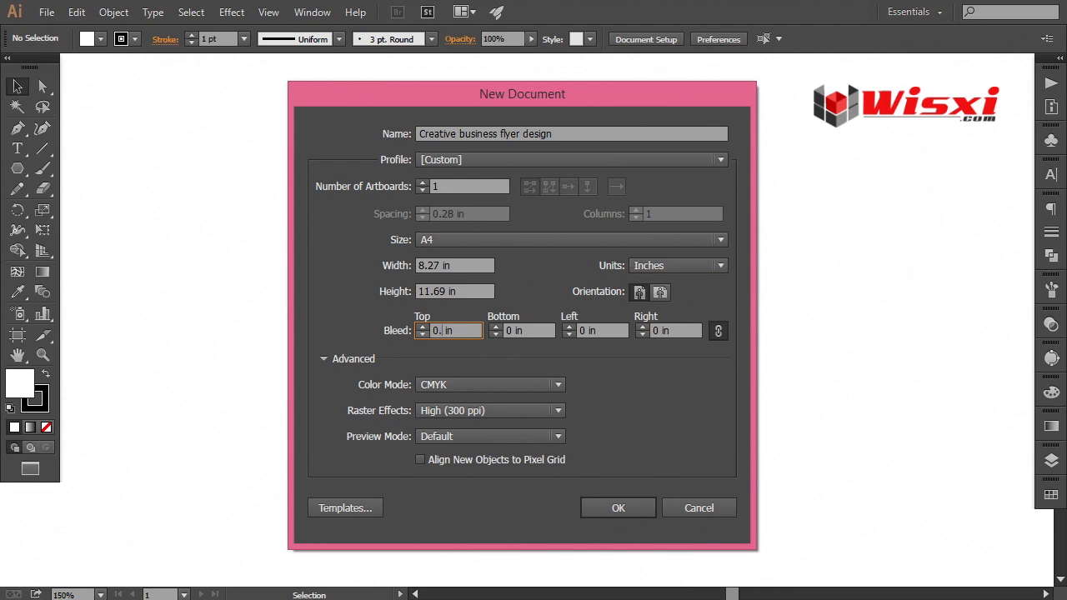
- Set the bleed to 0.125 in on all sides and create the A4 CMYK document
{"action": "type", "text": "25"}
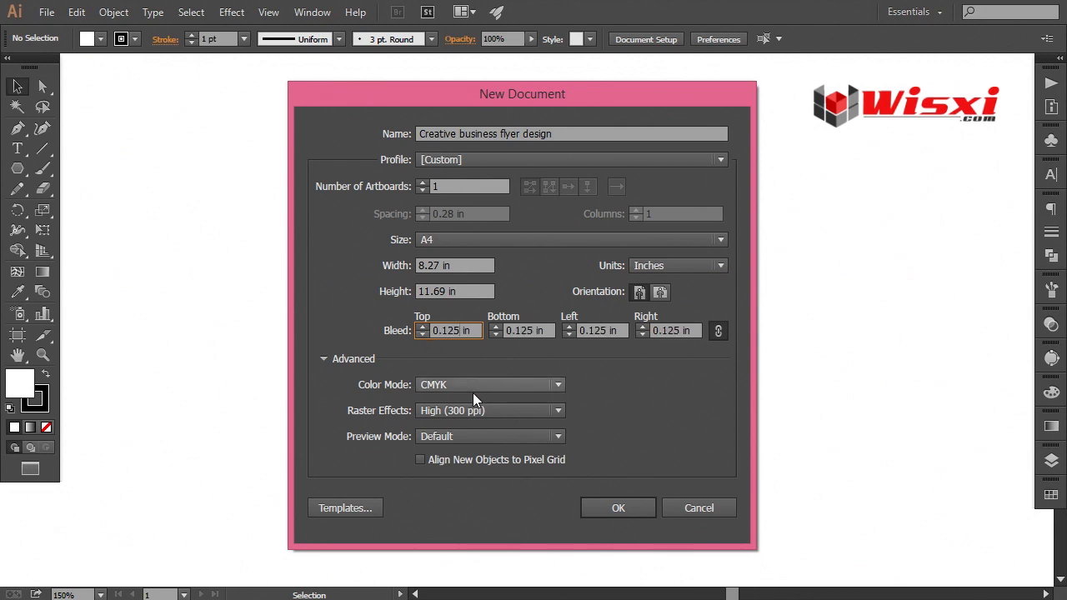
{"action": "left_click", "coordinate": [604, 508]}
- Paste the prepared flyer content and move it off the artboard into the empty area on its left
{"action": "key", "text": "ctrl+v"}
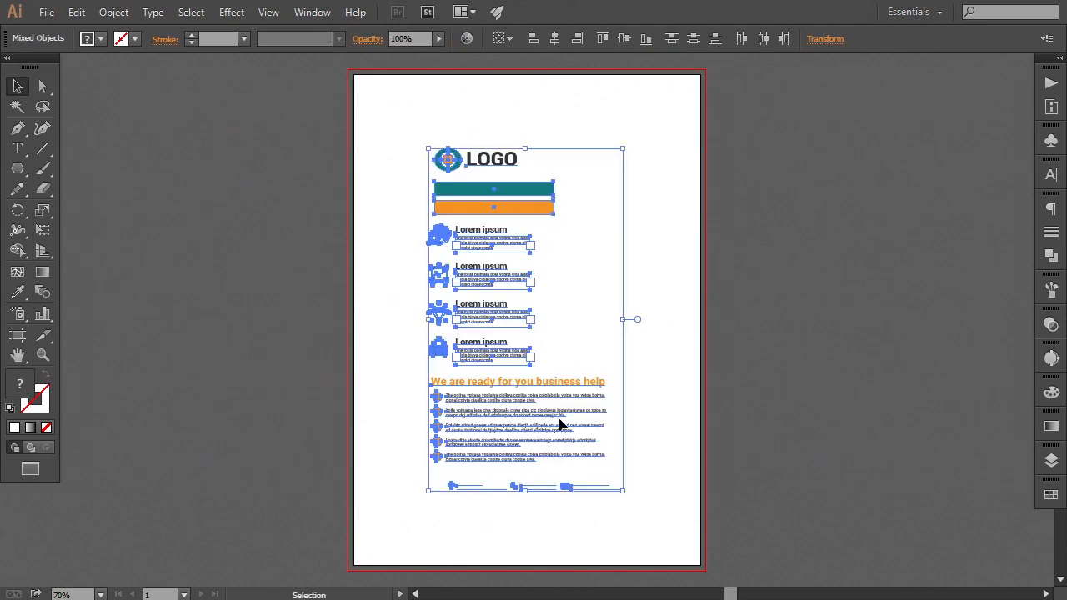
{"action": "left_click_drag", "start_coordinate": [503, 195], "coordinate": [223, 207]}
{"action": "left_click", "coordinate": [589, 355]}
{"action": "left_click_drag", "start_coordinate": [588, 355], "coordinate": [605, 355]}
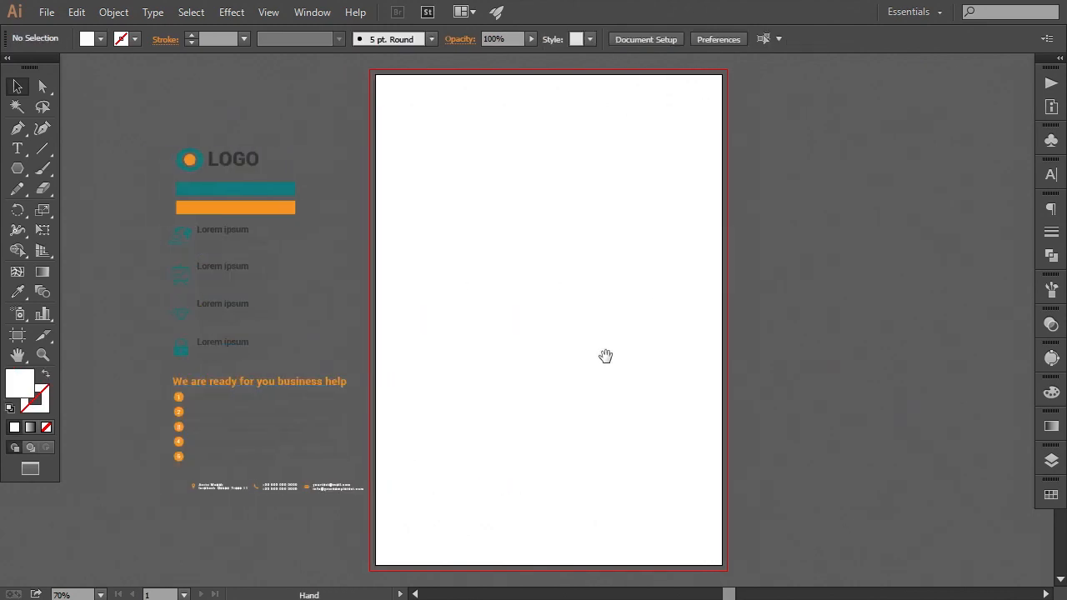
- Draw a rectangle about 5.78 in wide and 5.72 in high from the artboard's left edge
{"action": "left_click_drag", "start_coordinate": [17, 168], "coordinate": [75, 167]}
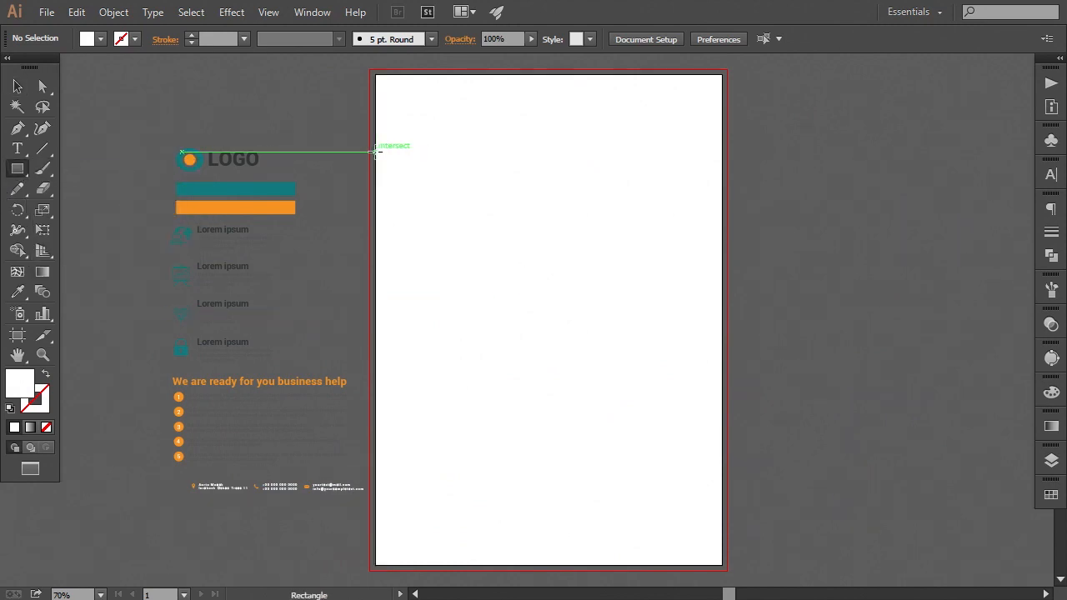
{"action": "left_click_drag", "start_coordinate": [375, 151], "coordinate": [617, 390]}
- Slant the rectangle by lowering its upper right anchor to about Y 4.45 in and raising its lower left anchor to about Y 5.44 in
{"action": "left_click", "coordinate": [42, 86]}
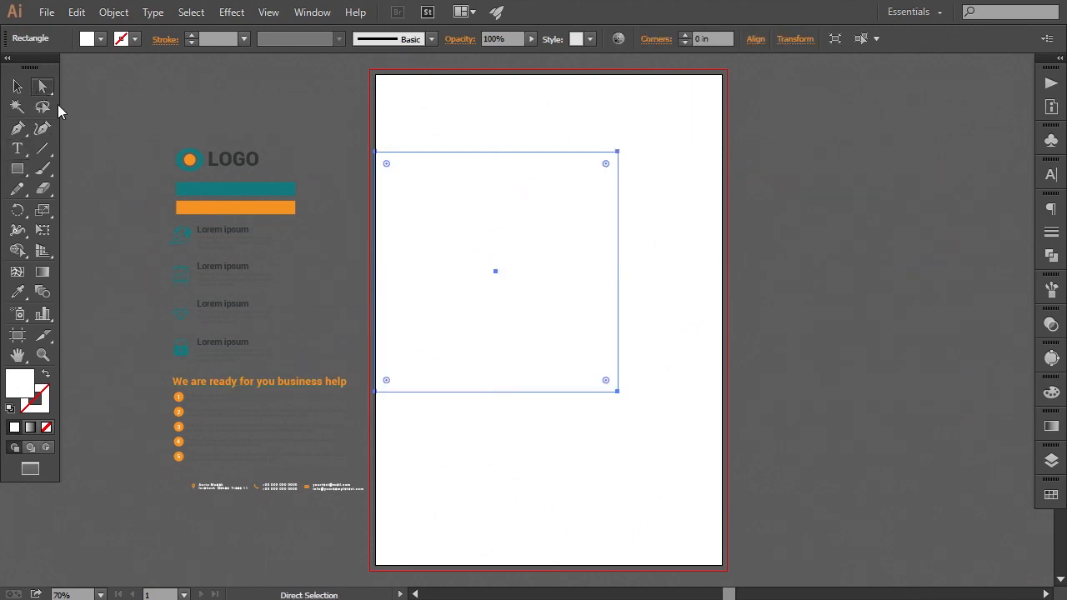
{"action": "left_click_drag", "start_coordinate": [617, 153], "coordinate": [621, 238]}
{"action": "key", "text": "ctrl+z"}
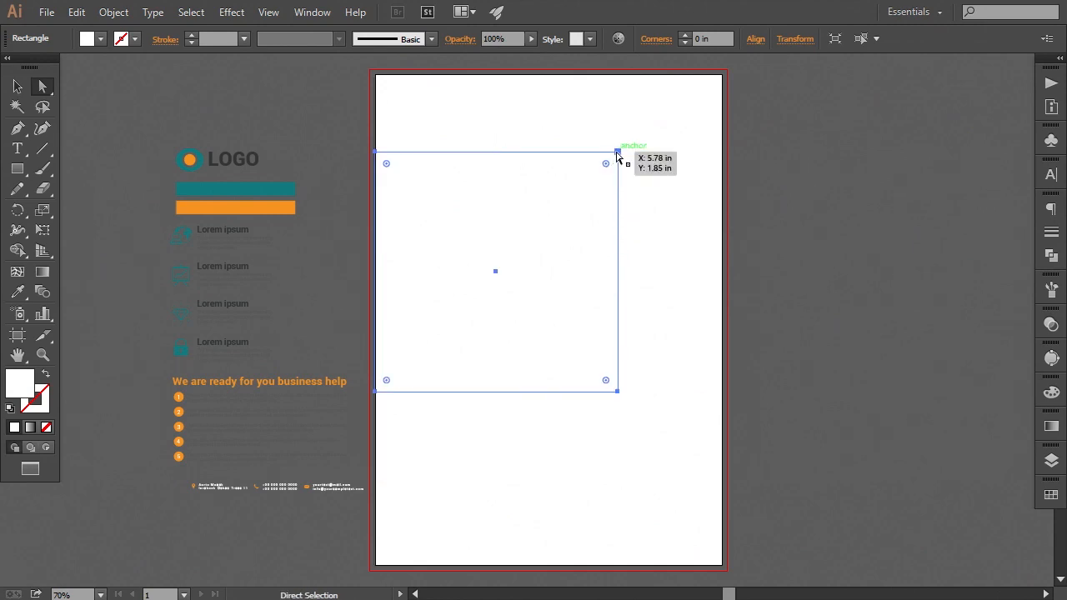
{"action": "left_click", "coordinate": [617, 153]}
{"action": "left_click_drag", "start_coordinate": [619, 155], "coordinate": [617, 261]}
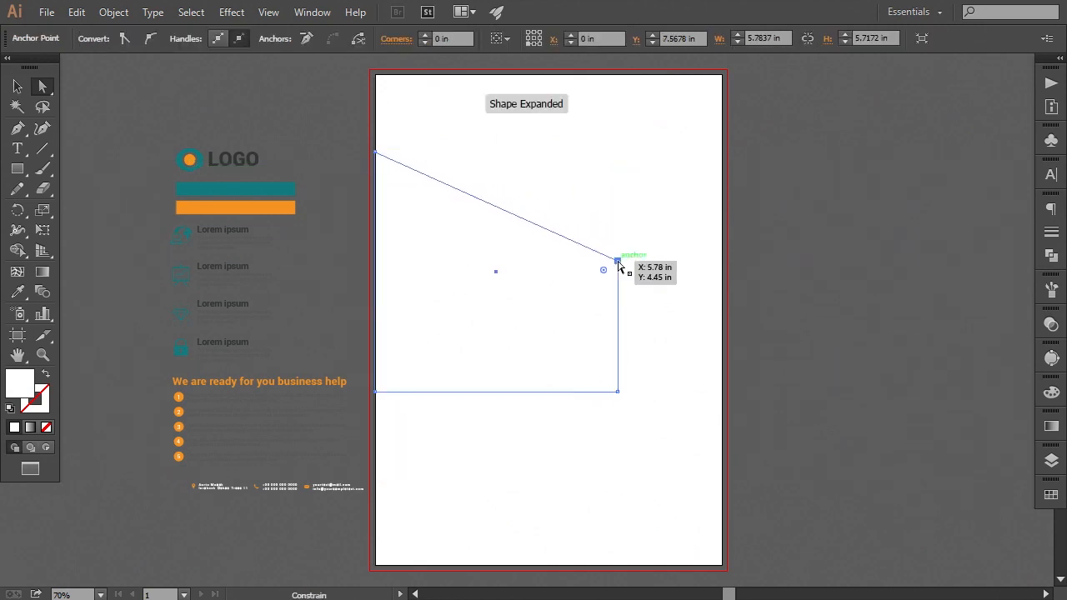
{"action": "left_click_drag", "start_coordinate": [375, 393], "coordinate": [385, 304]}
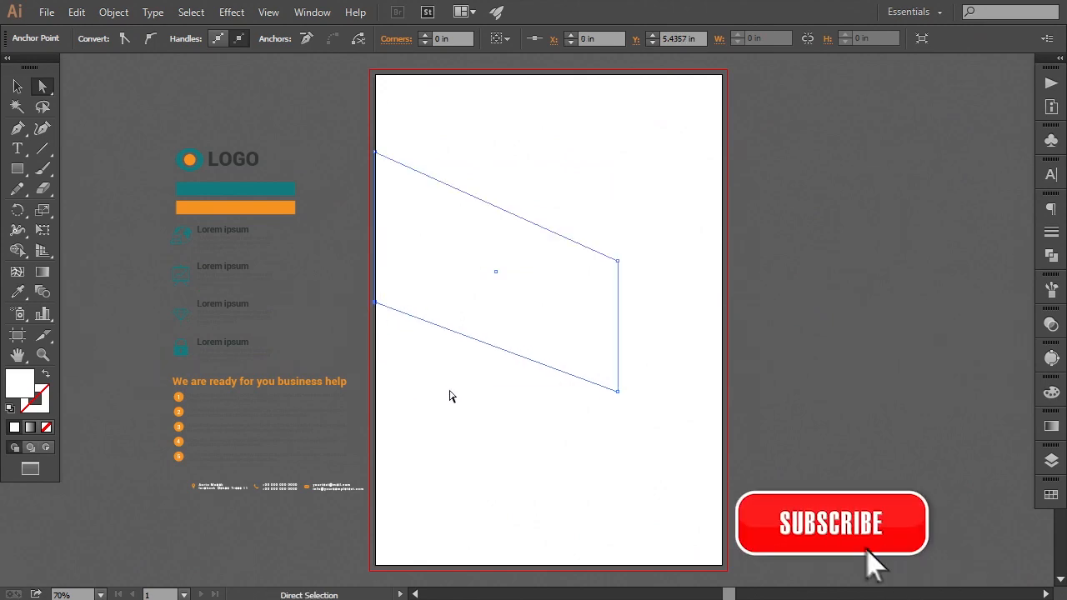
- Adjust the slanted shape's four anchors, with the upper left at about Y 1.23 in and the upper right at about Y 3.94 in
{"action": "left_click_drag", "start_coordinate": [475, 357], "coordinate": [461, 349]}
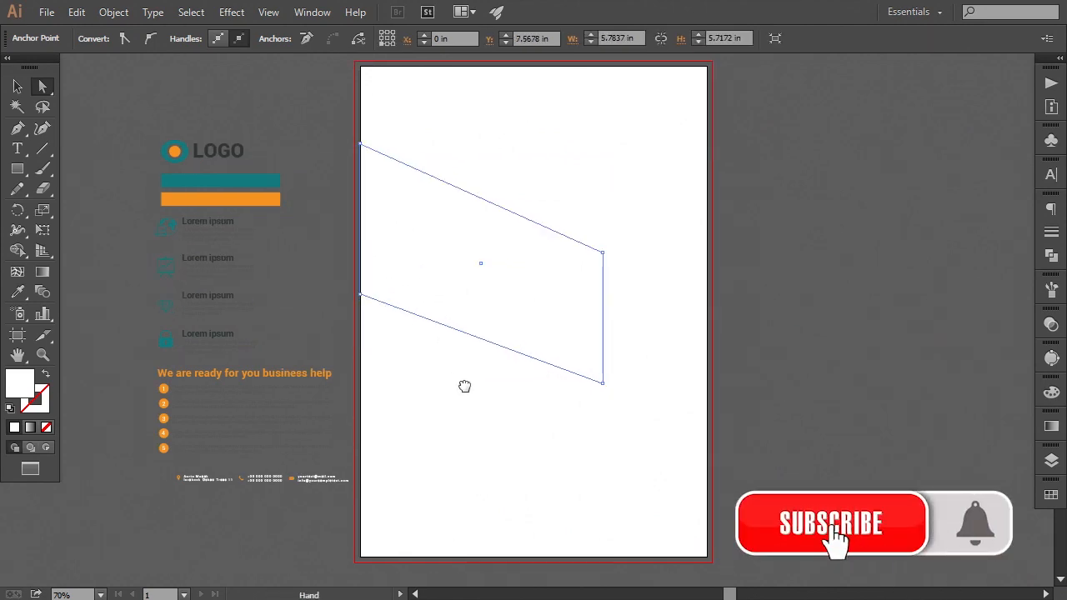
{"action": "left_click", "coordinate": [603, 384]}
{"action": "left_click_drag", "start_coordinate": [603, 385], "coordinate": [602, 432]}
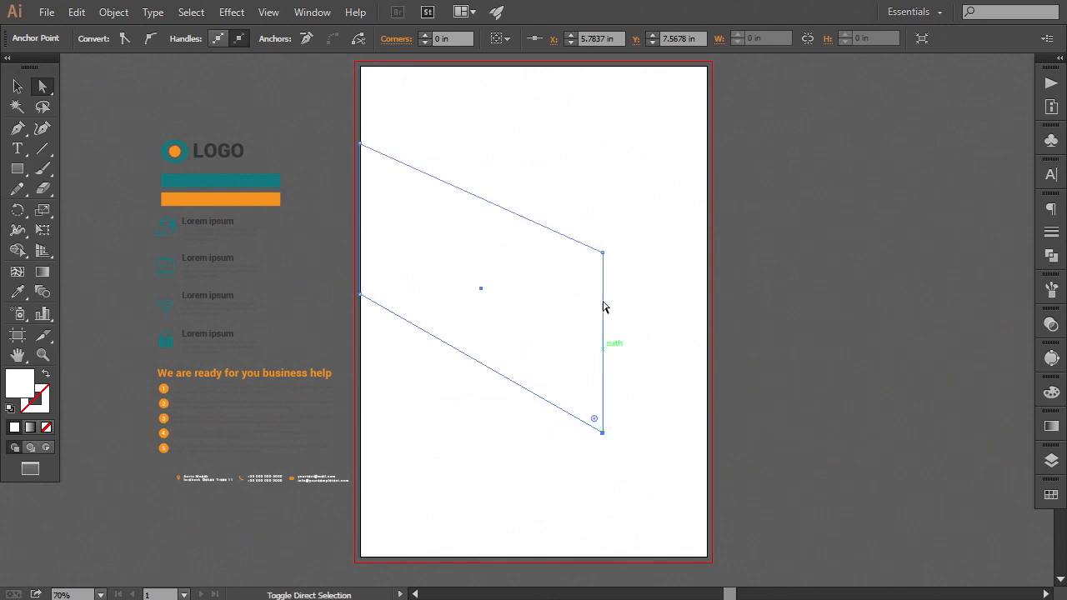
{"action": "left_click_drag", "start_coordinate": [602, 253], "coordinate": [603, 236]}
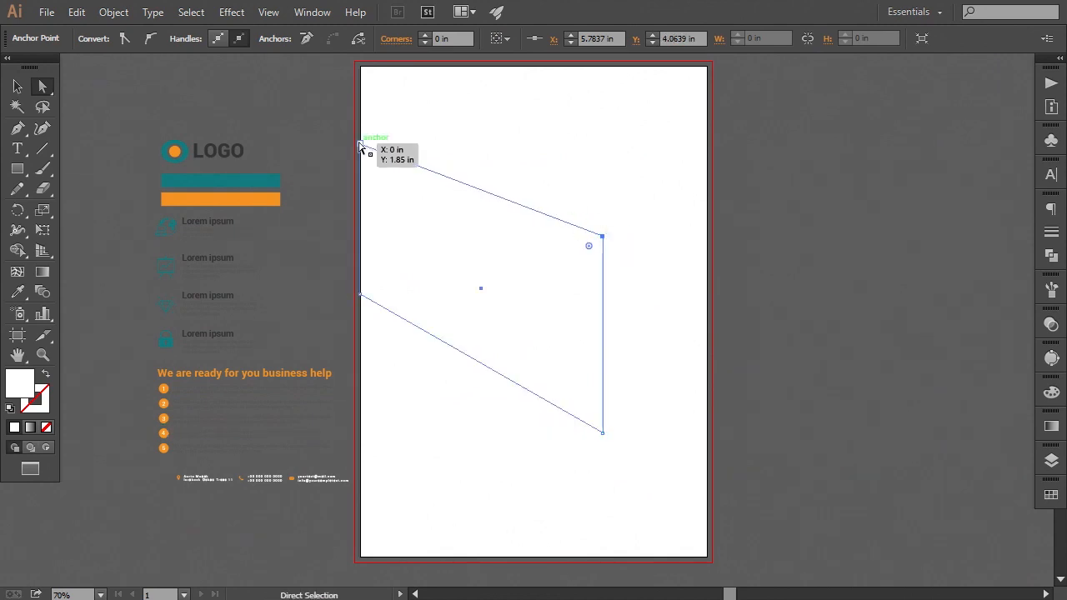
{"action": "left_click_drag", "start_coordinate": [359, 147], "coordinate": [360, 117]}
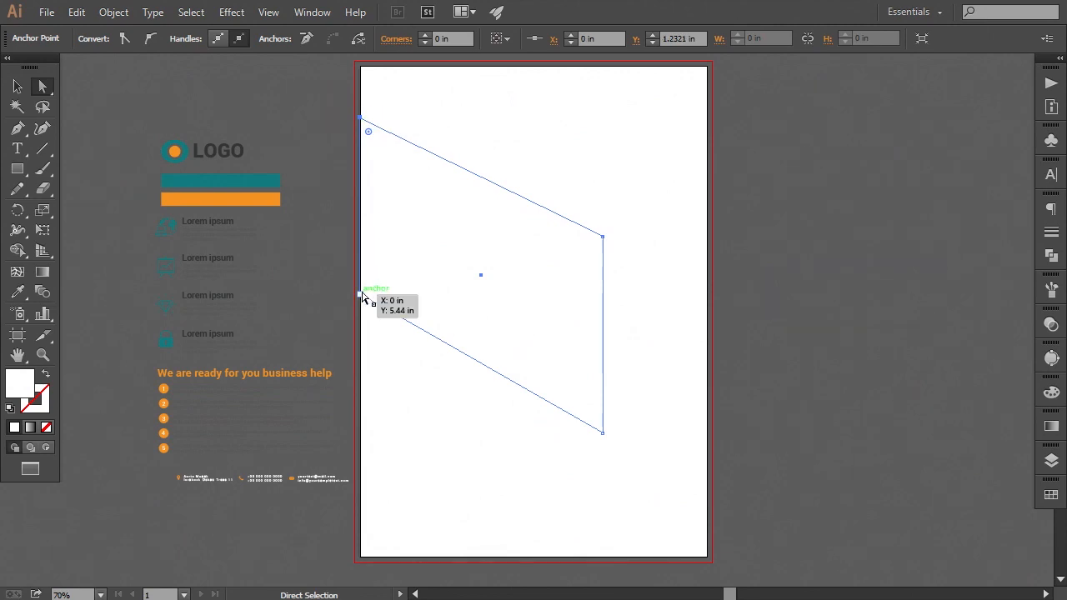
{"action": "left_click_drag", "start_coordinate": [362, 293], "coordinate": [362, 261]}
{"action": "left_click_drag", "start_coordinate": [605, 235], "coordinate": [603, 229]}
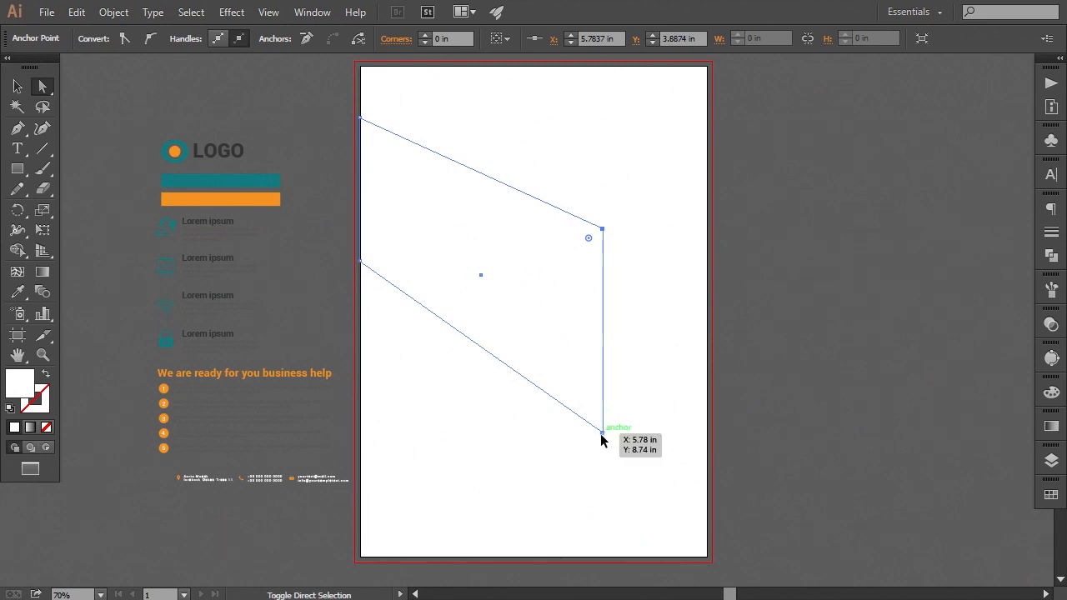
{"action": "left_click_drag", "start_coordinate": [601, 432], "coordinate": [602, 434]}
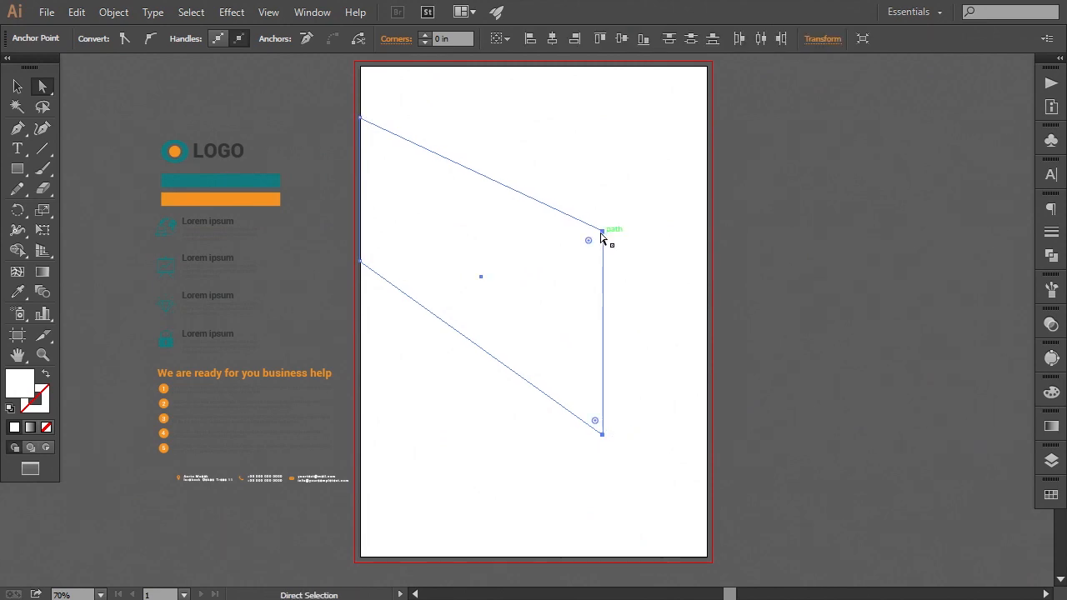
- Round both right corners of the slanted shape together until they form one continuous rounded end
{"action": "left_click", "coordinate": [645, 299]}
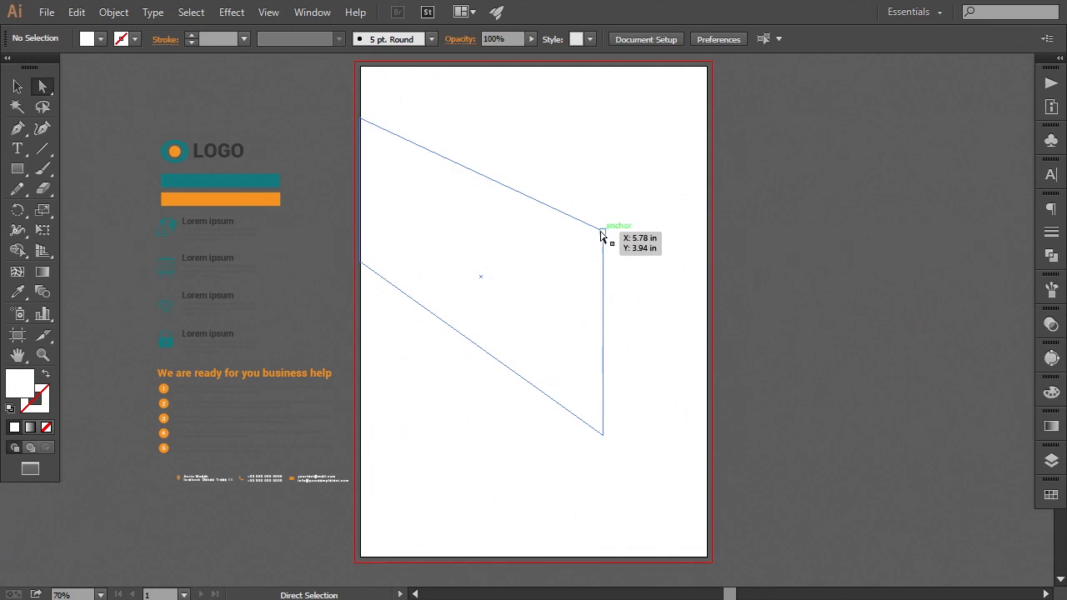
{"action": "left_click", "coordinate": [602, 231]}
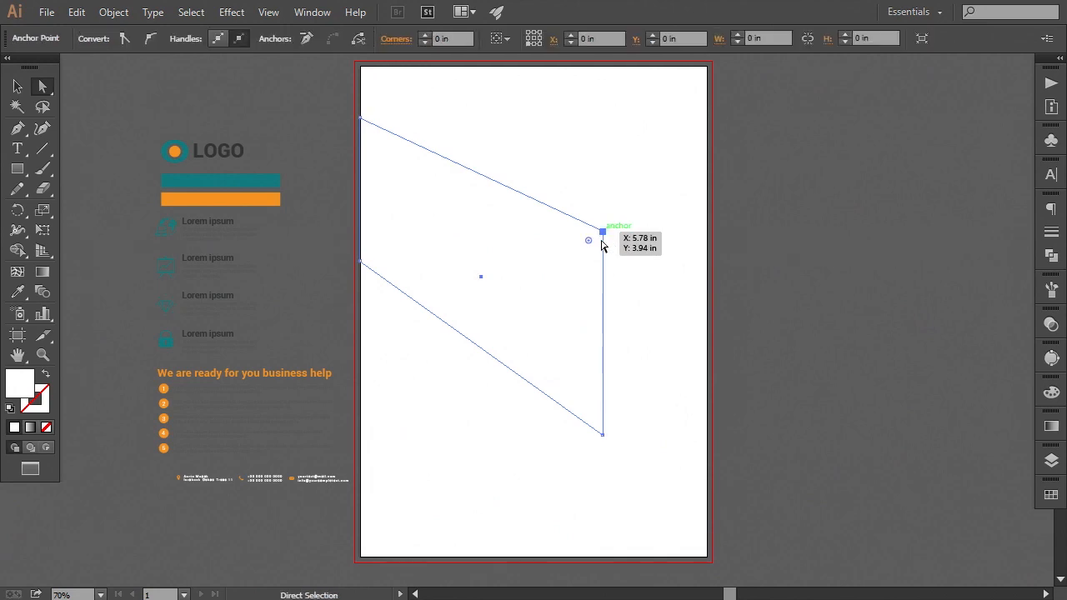
{"action": "left_click", "coordinate": [601, 434], "text": "shift"}
{"action": "left_click_drag", "start_coordinate": [595, 422], "coordinate": [455, 317]}
- Fill the rounded shape with the teal bar's colour and scale it up proportionally from its upper left corner
{"action": "left_click", "coordinate": [18, 292]}
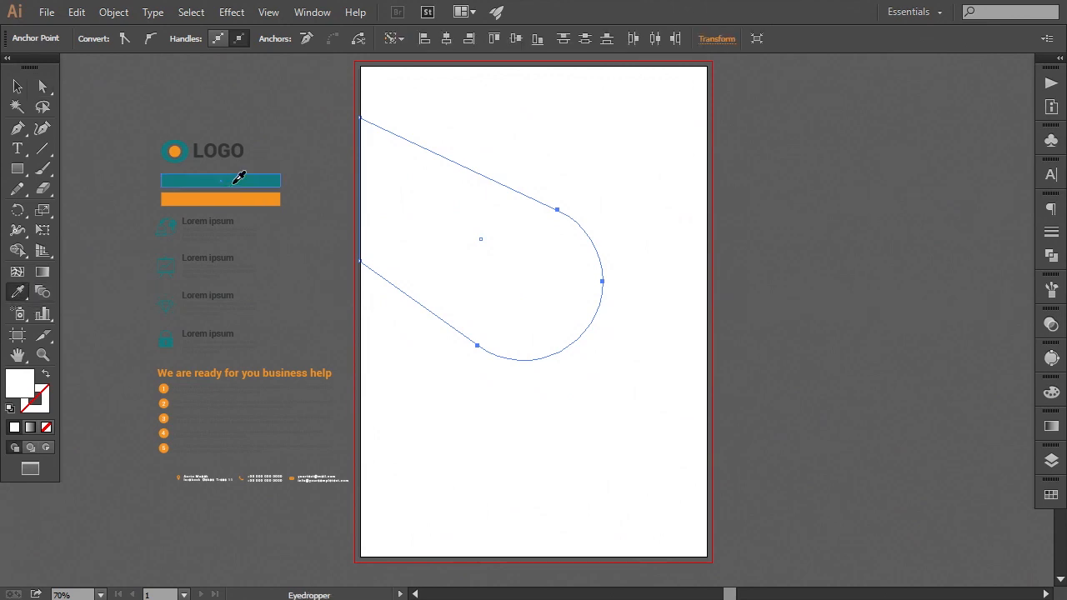
{"action": "left_click", "coordinate": [239, 174]}
{"action": "left_click", "coordinate": [18, 86]}
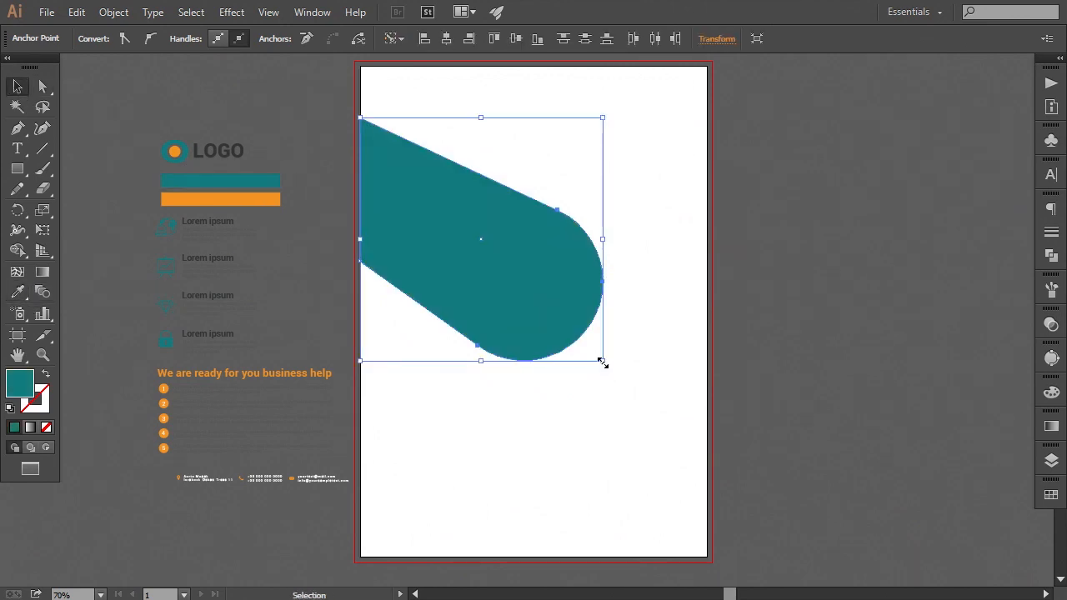
{"action": "left_click_drag", "start_coordinate": [603, 361], "coordinate": [629, 443]}
{"action": "left_click", "coordinate": [757, 451]}
{"action": "scroll", "coordinate": [667, 425], "scroll_direction": "right", "scroll_amount": 1}
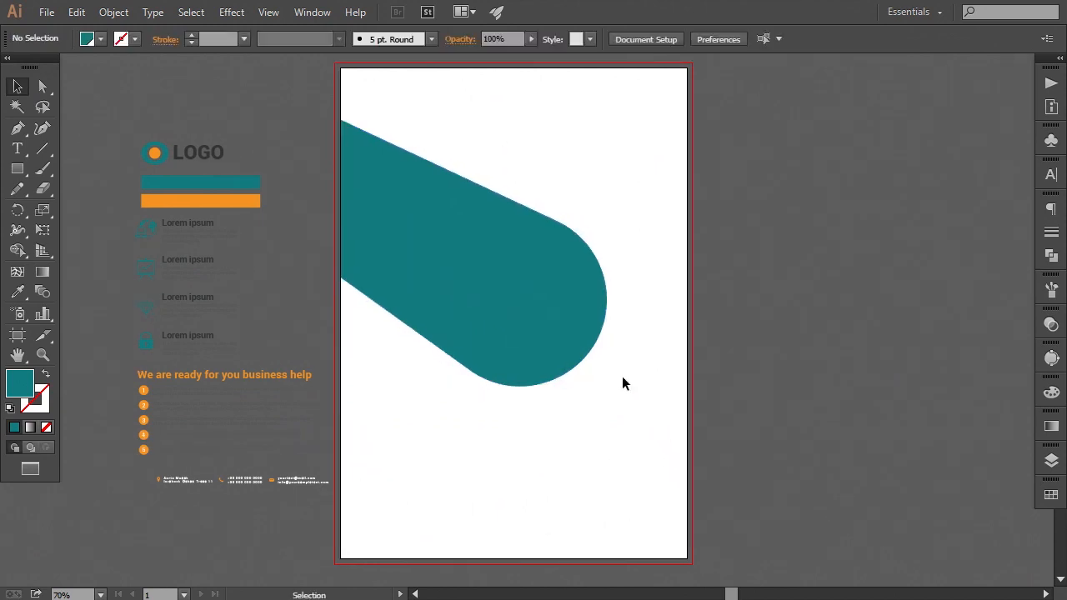
- Try to adjust the corner rounding at the lower anchor of the teal shape's rounded end
{"action": "left_click", "coordinate": [517, 322]}
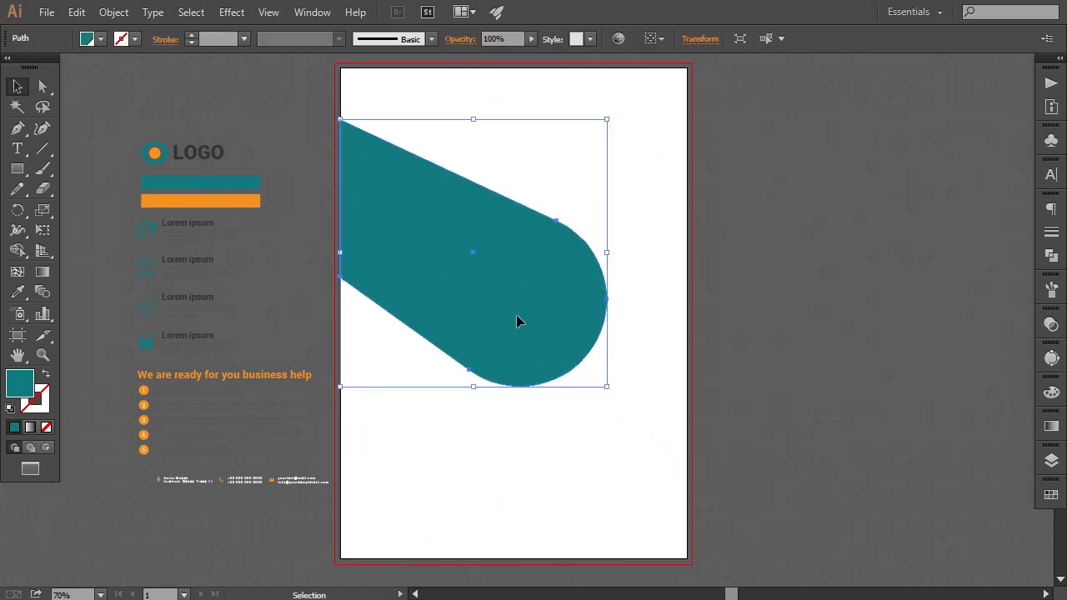
{"action": "left_click", "coordinate": [43, 86]}
{"action": "left_click", "coordinate": [469, 370]}
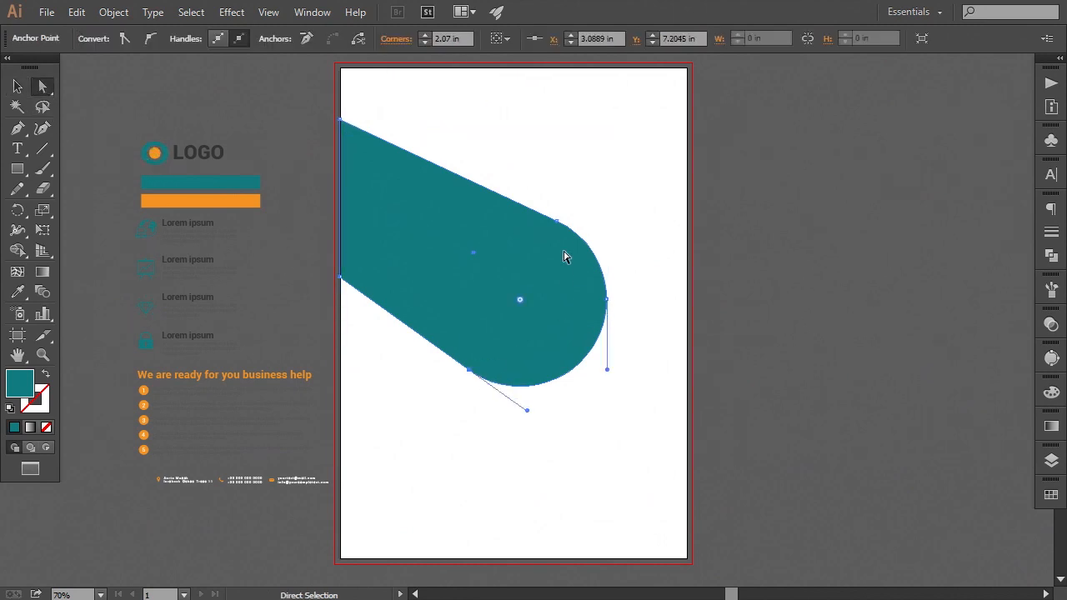
{"action": "left_click_drag", "start_coordinate": [519, 300], "coordinate": [492, 283]}
{"action": "left_click", "coordinate": [601, 409]}
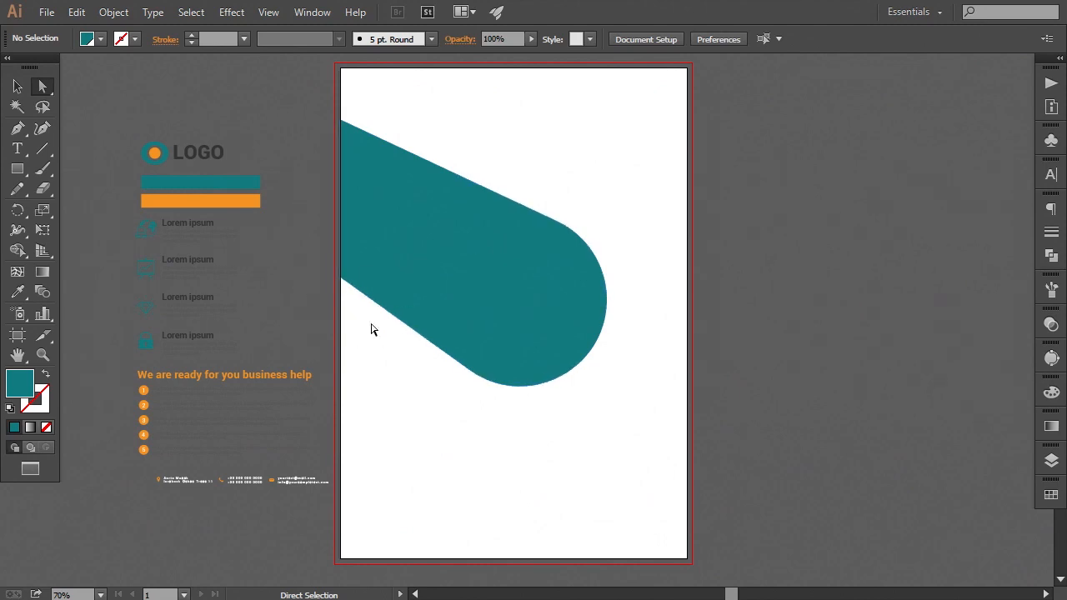
- Narrow the teal shape's left side by moving its lower anchor to about Y 4.63 in and its upper anchor to about Y 1.41 in
{"action": "left_click", "coordinate": [343, 273]}
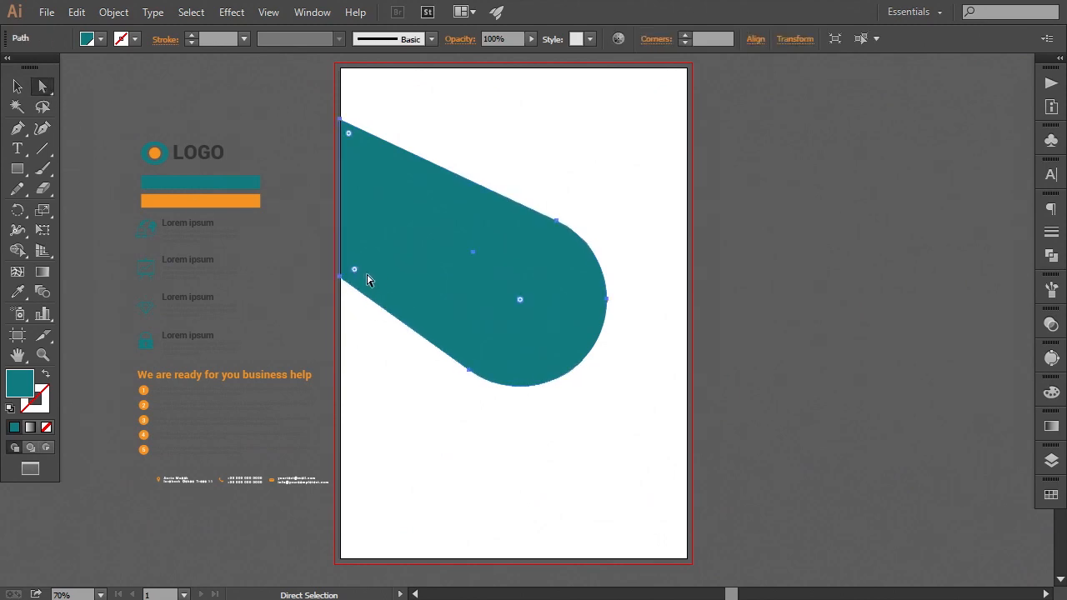
{"action": "left_click_drag", "start_coordinate": [339, 277], "coordinate": [339, 262]}
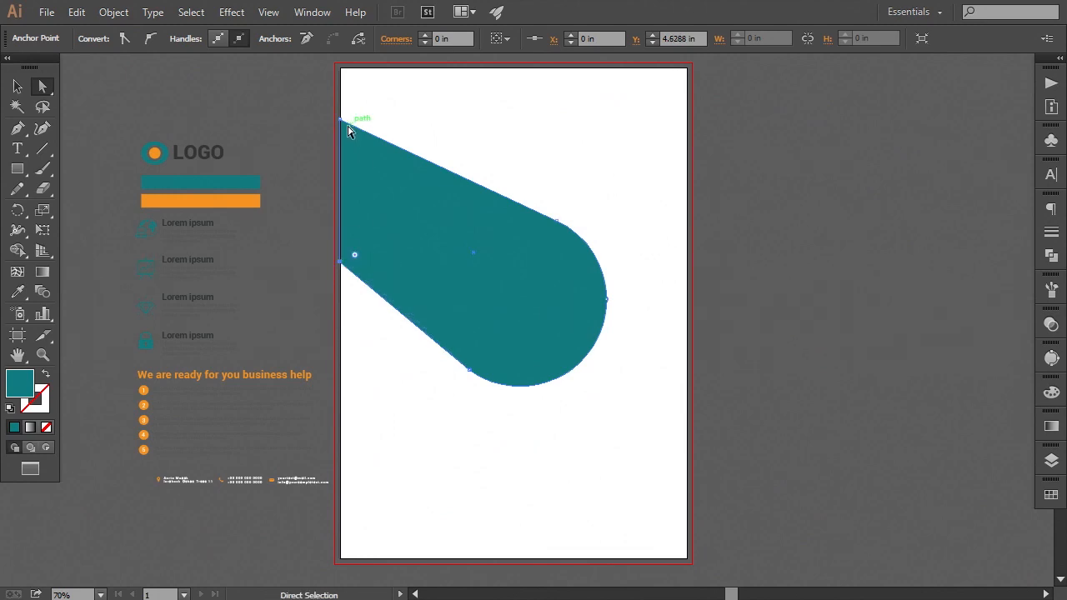
{"action": "left_click_drag", "start_coordinate": [340, 119], "coordinate": [341, 129]}
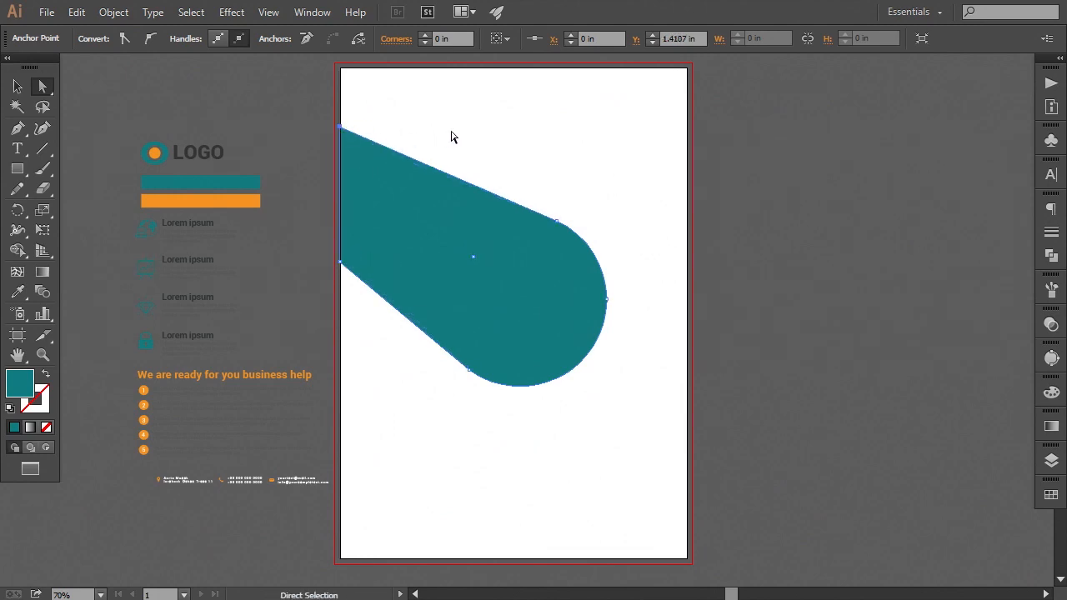
{"action": "left_click", "coordinate": [450, 135]}
- Copy the teal shape and paste the duplicate directly behind it
{"action": "left_click_drag", "start_coordinate": [456, 148], "coordinate": [480, 175]}
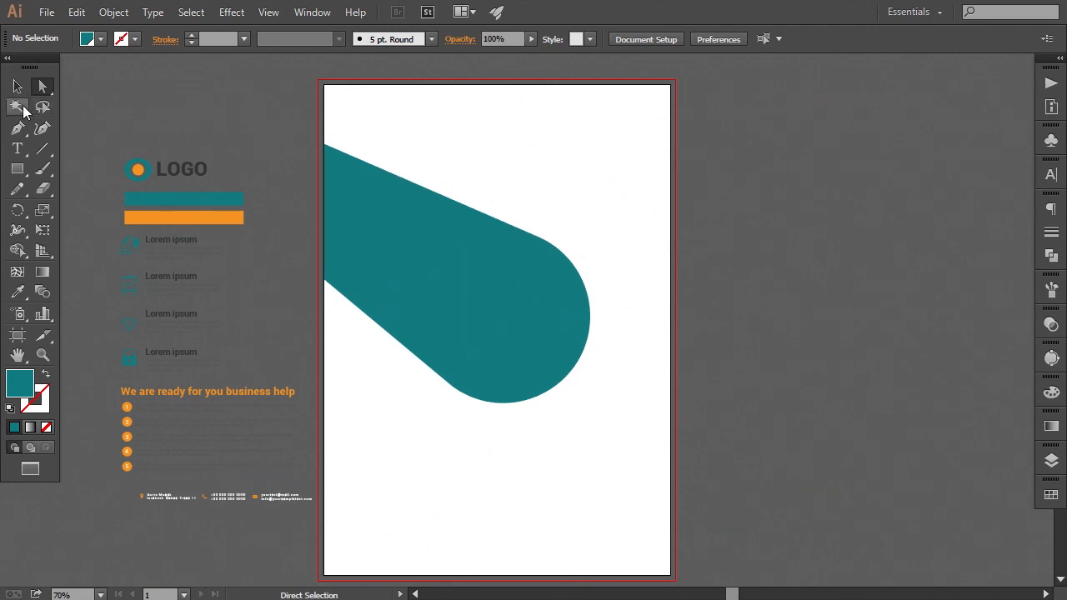
{"action": "left_click", "coordinate": [18, 86]}
{"action": "left_click", "coordinate": [482, 275]}
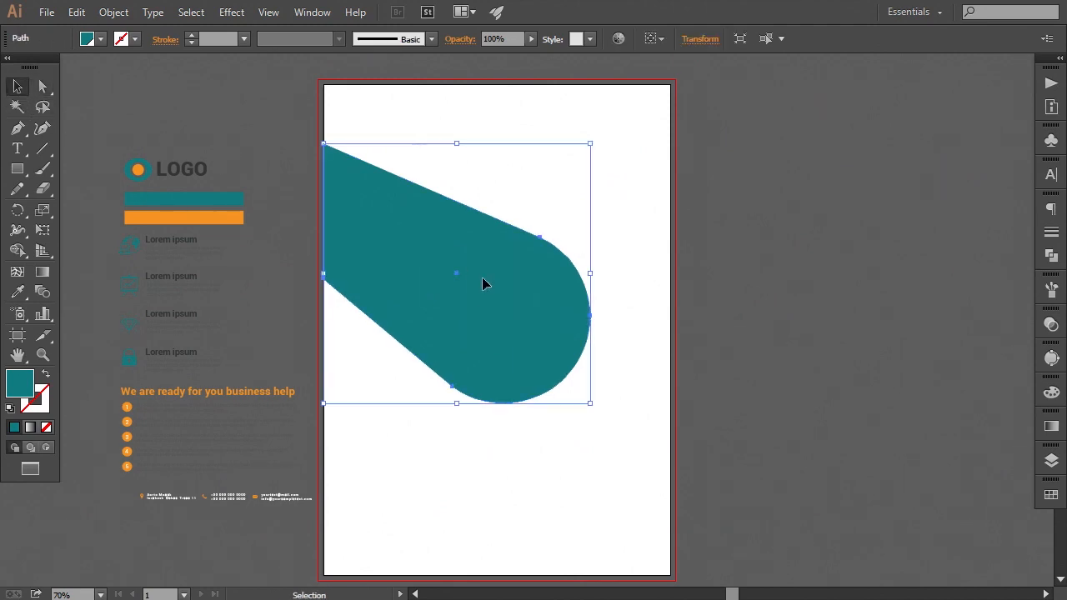
{"action": "left_click", "coordinate": [79, 13]}
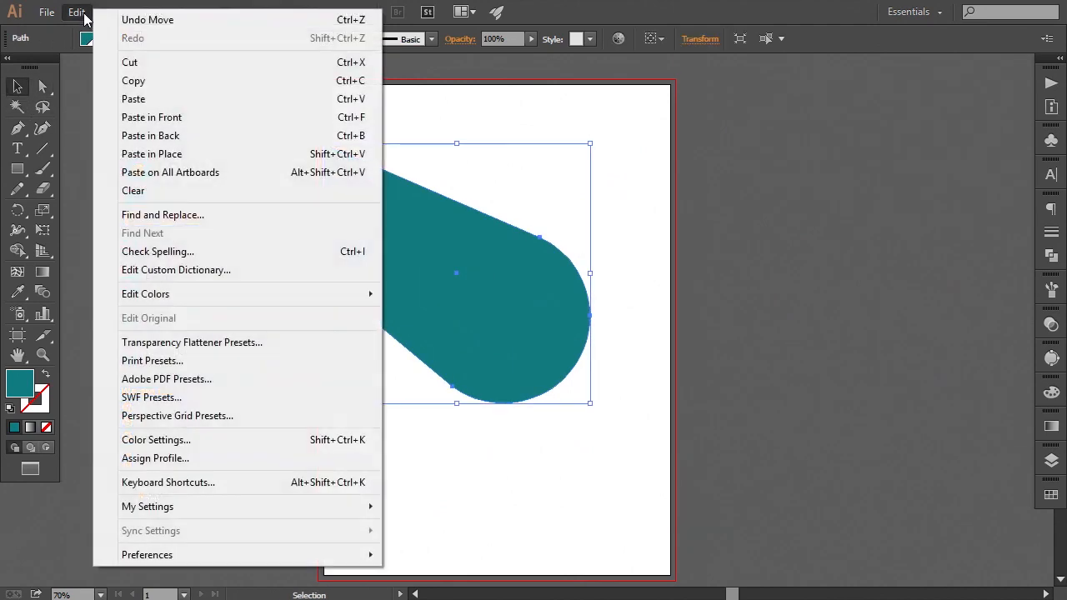
{"action": "left_click", "coordinate": [135, 80]}
{"action": "left_click", "coordinate": [82, 15]}
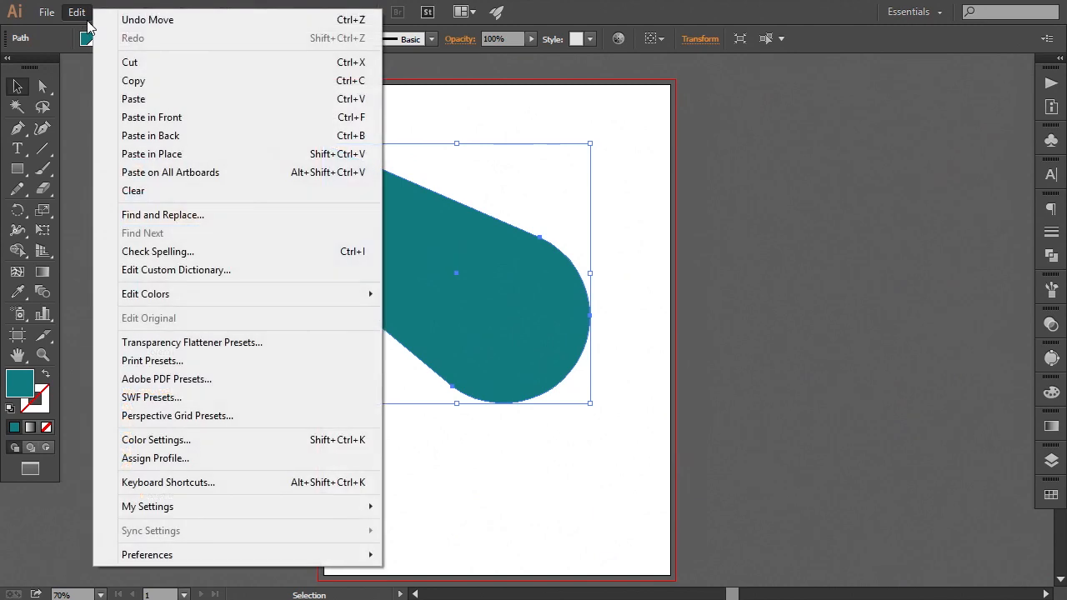
{"action": "left_click", "coordinate": [167, 136]}
- Enlarge the rear copy slightly from its upper left corner and fill it with the orange bar's colour
{"action": "left_click_drag", "start_coordinate": [590, 405], "coordinate": [596, 415]}
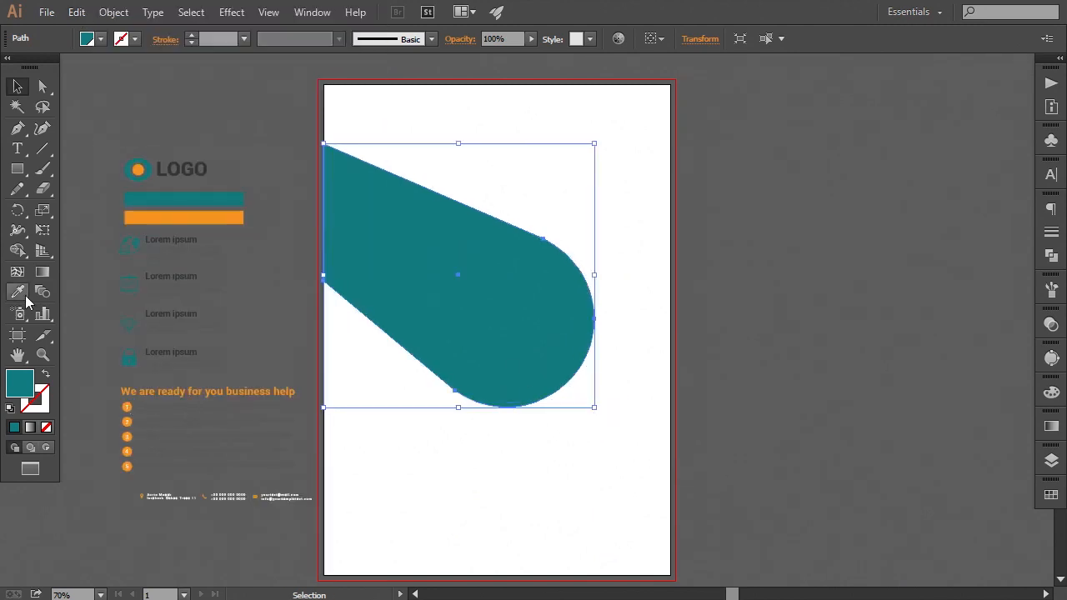
{"action": "left_click", "coordinate": [20, 300]}
{"action": "left_click", "coordinate": [219, 215]}
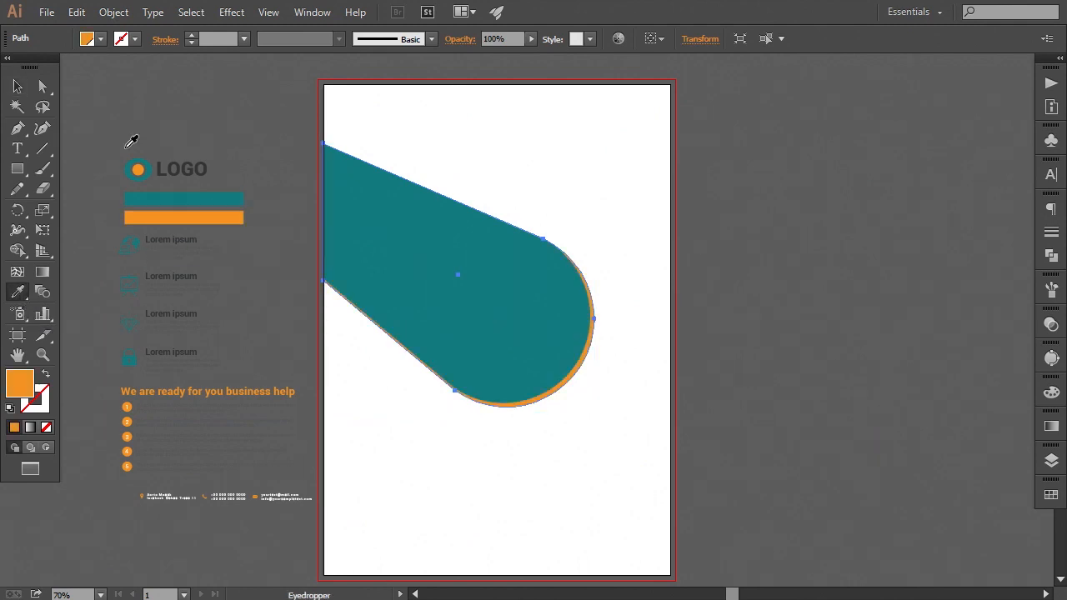
- Fine-tune the orange copy so only a thin rim shows around the teal shape's rounded end
{"action": "left_click", "coordinate": [20, 87]}
{"action": "key", "text": "ctrl+plus"}
{"action": "key", "text": "ctrl+plus"}
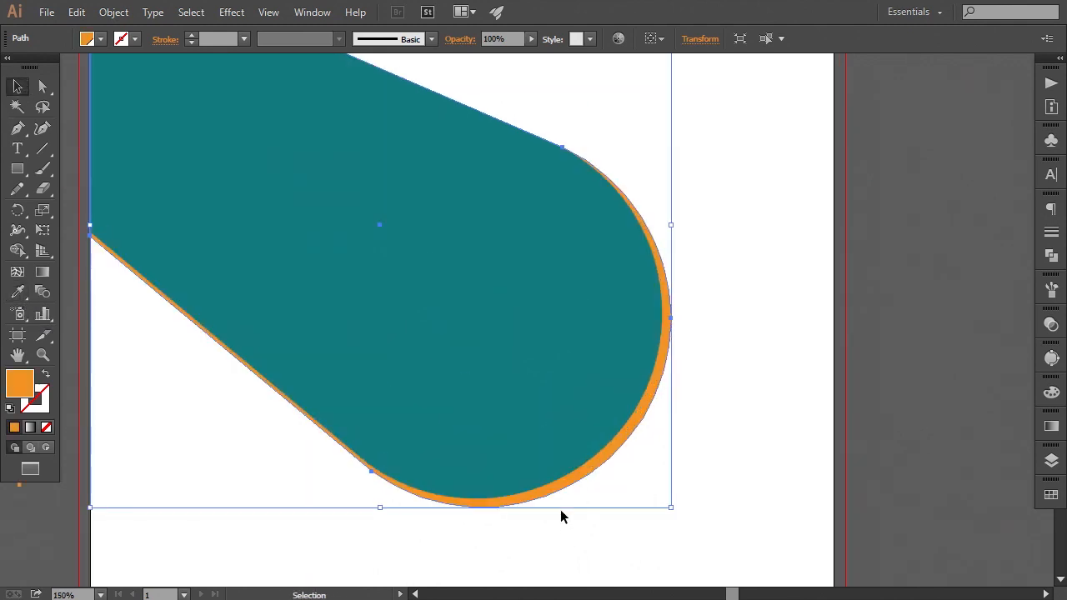
{"action": "left_click_drag", "start_coordinate": [649, 474], "coordinate": [631, 453]}
{"action": "left_click", "coordinate": [668, 501]}
{"action": "key", "text": "ctrl+plus"}
{"action": "left_click", "coordinate": [537, 427]}
{"action": "left_click", "coordinate": [671, 455]}
- Paste a copy of the orange rim shape directly behind it and enlarge that copy from its upper left corner into a wide crescent
{"action": "key", "text": "ctrl+minus"}
{"action": "key", "text": "ctrl+minus"}
{"action": "key", "text": "ctrl+minus"}
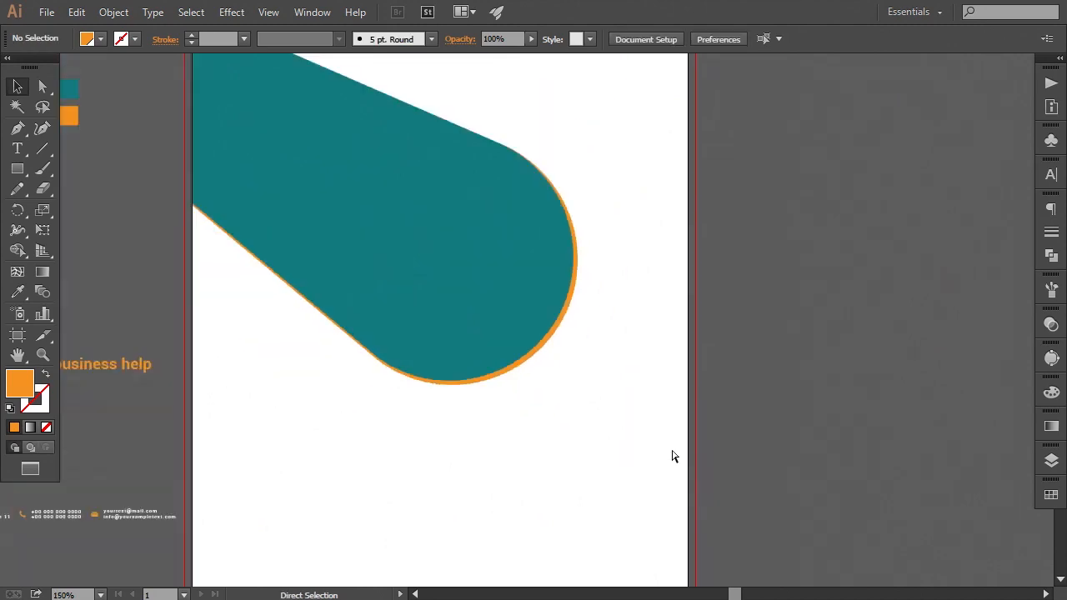
{"action": "left_click_drag", "start_coordinate": [566, 411], "coordinate": [547, 447]}
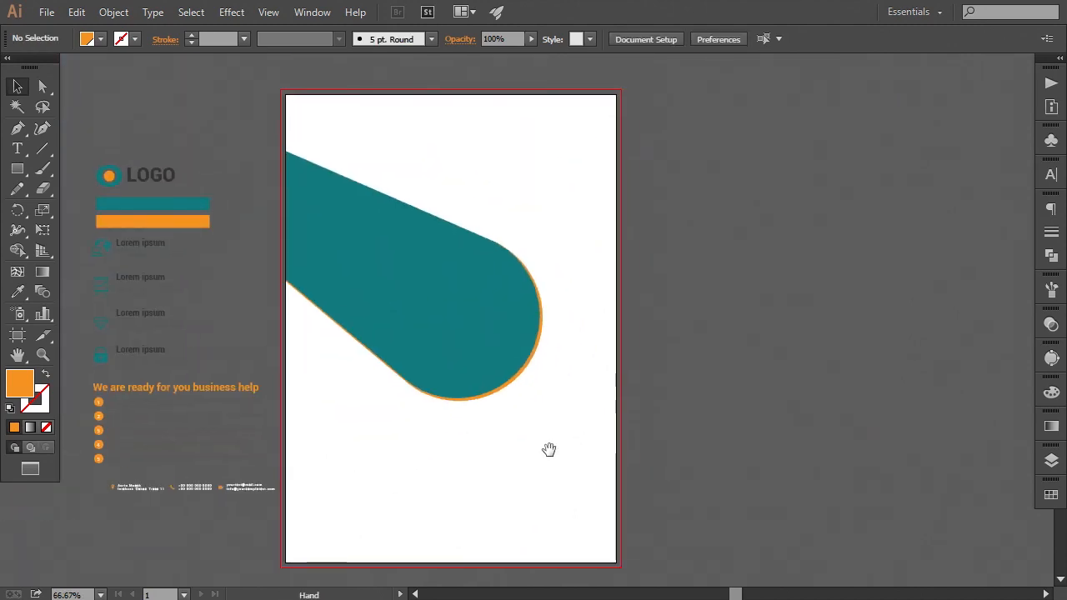
{"action": "left_click", "coordinate": [521, 381]}
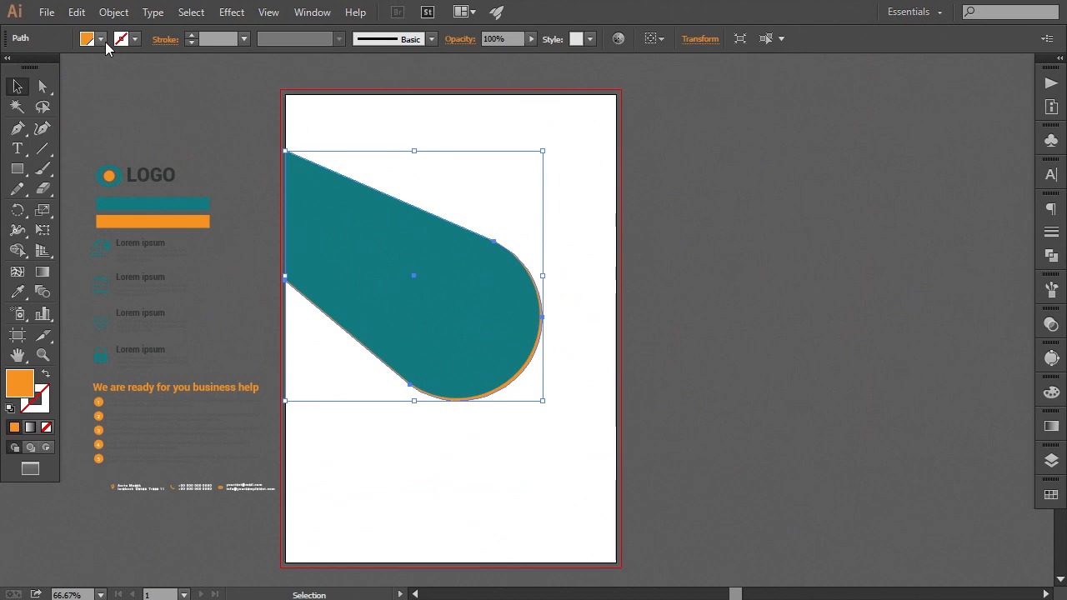
{"action": "left_click", "coordinate": [76, 12]}
{"action": "left_click", "coordinate": [134, 81]}
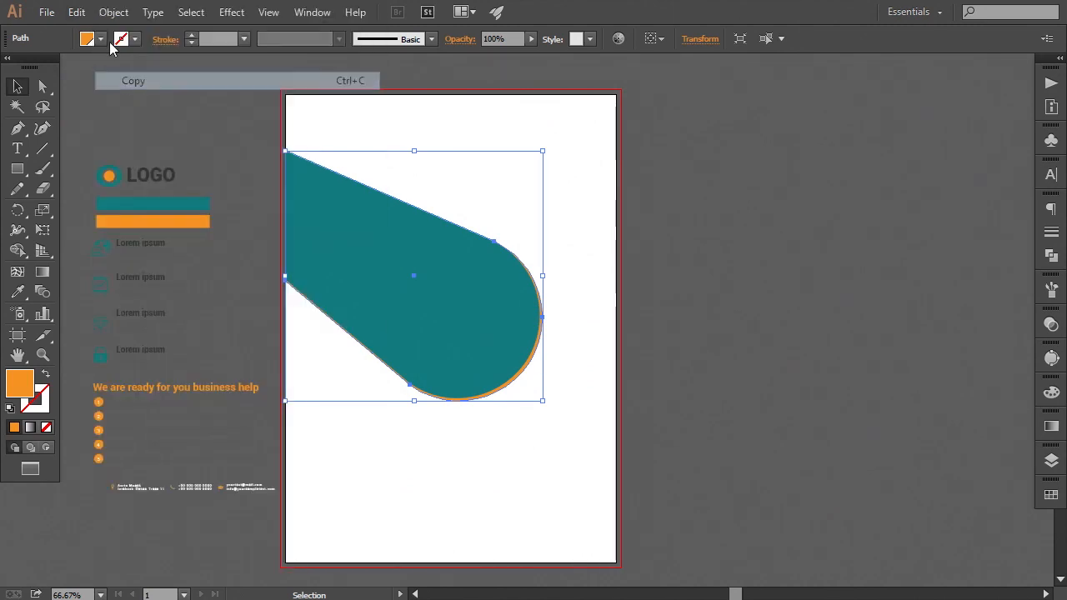
{"action": "left_click", "coordinate": [81, 14]}
{"action": "left_click", "coordinate": [163, 135]}
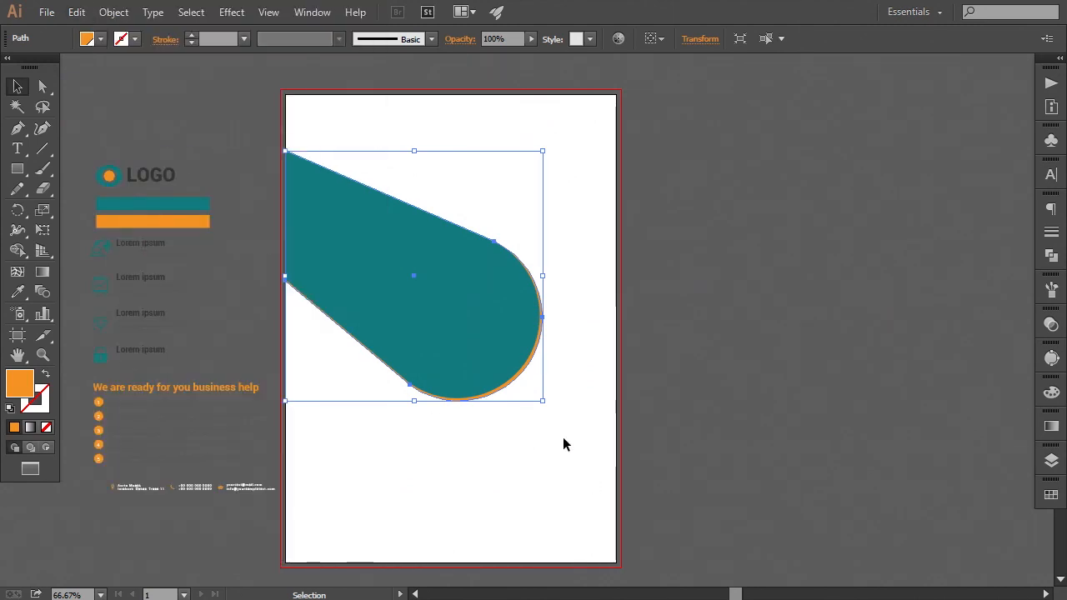
{"action": "left_click_drag", "start_coordinate": [543, 401], "coordinate": [560, 434]}
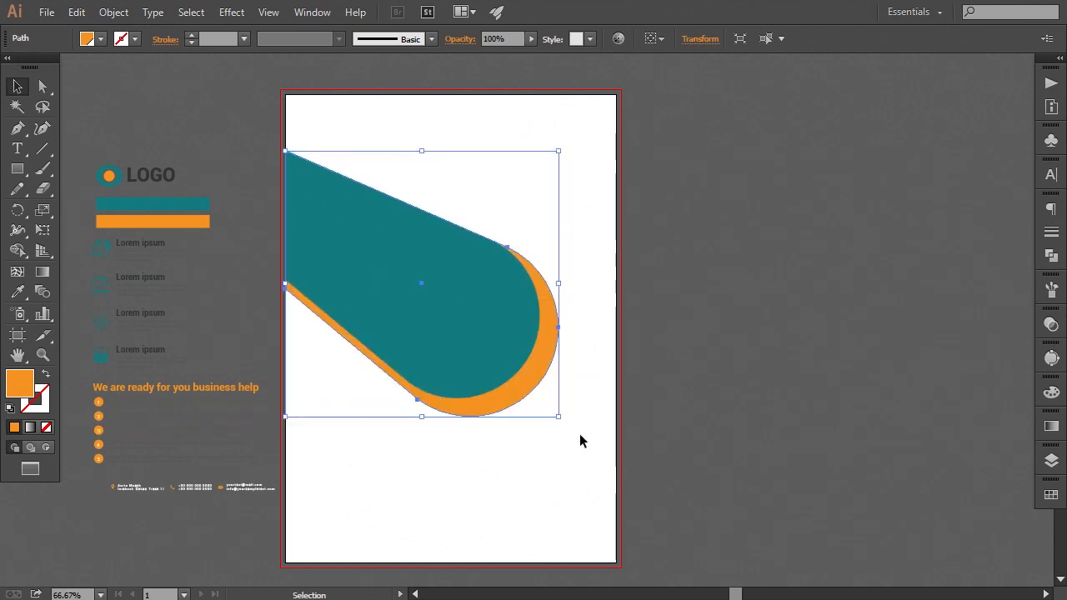
{"action": "left_click", "coordinate": [559, 382]}
- Offset the path of the smaller orange shape by 0.08 in with miter joins and a miter limit of 4
{"action": "left_click", "coordinate": [521, 372]}
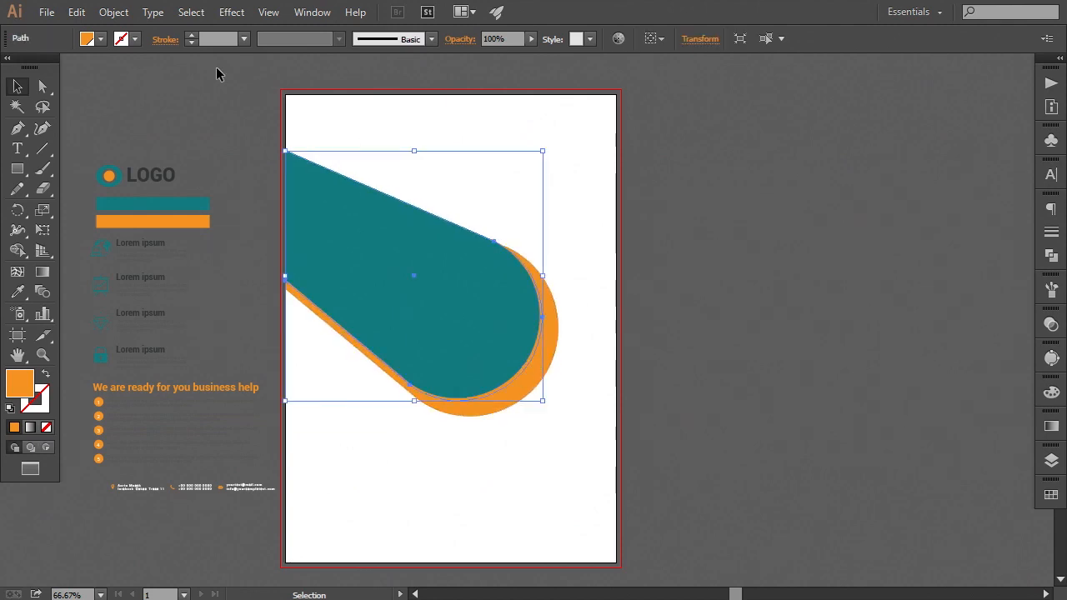
{"action": "left_click", "coordinate": [113, 12]}
{"action": "mouse_move", "coordinate": [191, 327]}
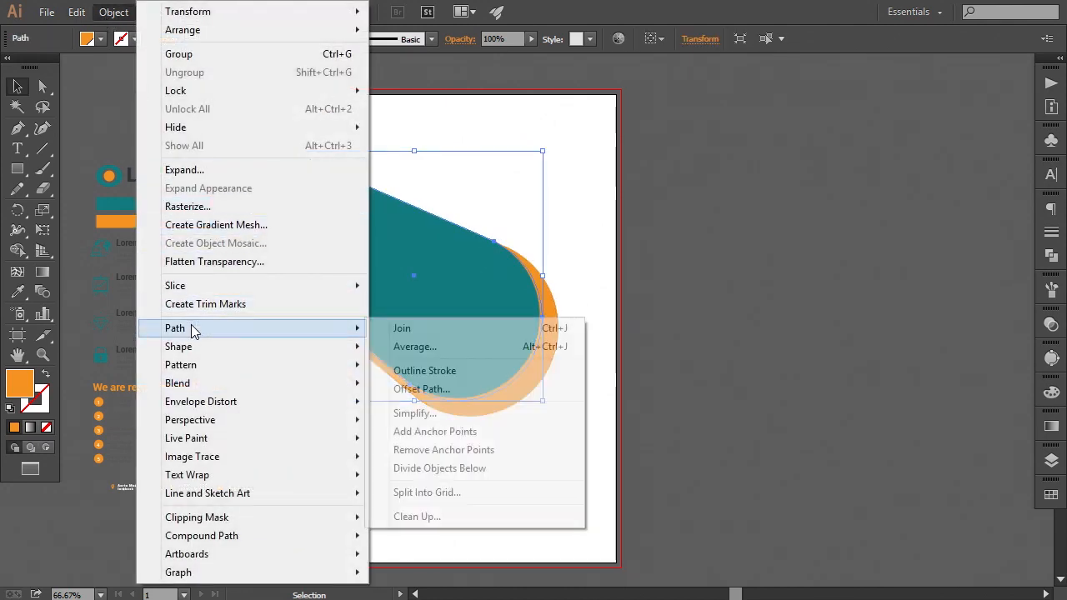
{"action": "left_click", "coordinate": [425, 390]}
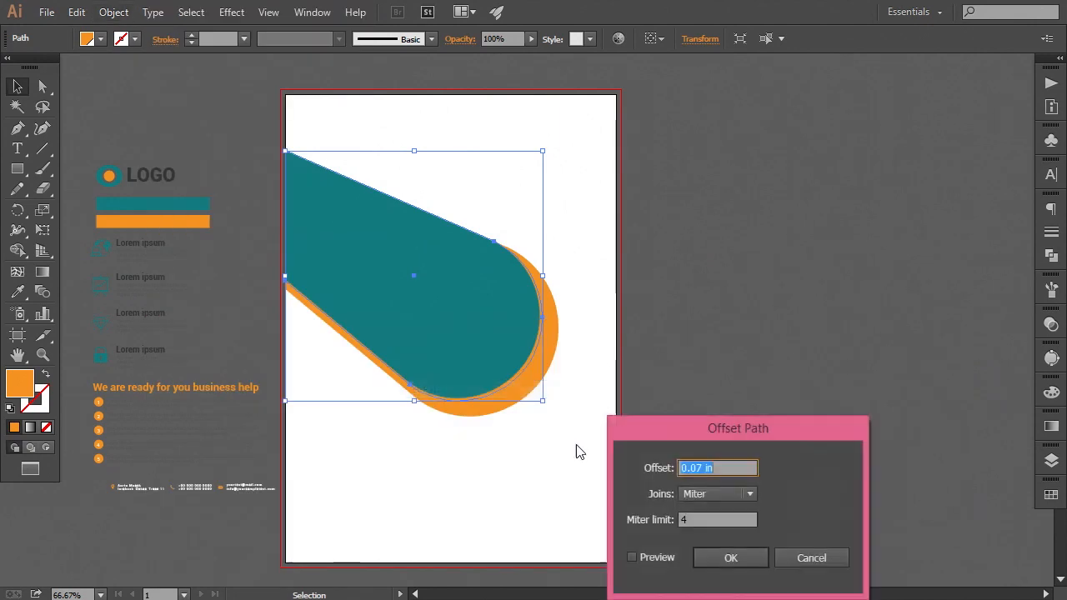
{"action": "left_click", "coordinate": [633, 558]}
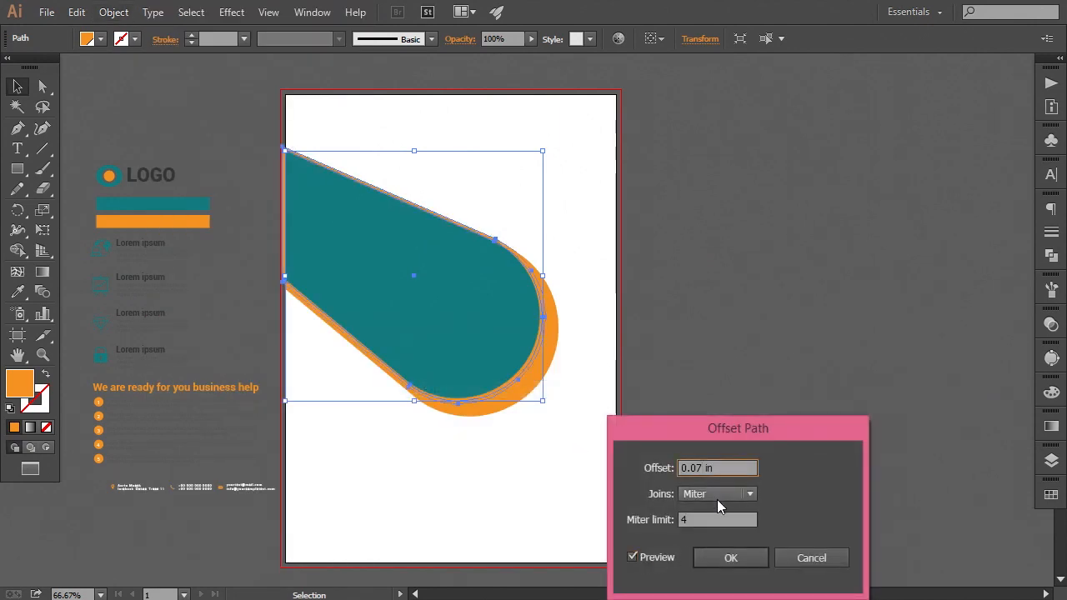
{"action": "key", "text": "Up"}
{"action": "left_click", "coordinate": [633, 557]}
{"action": "left_click", "coordinate": [633, 558]}
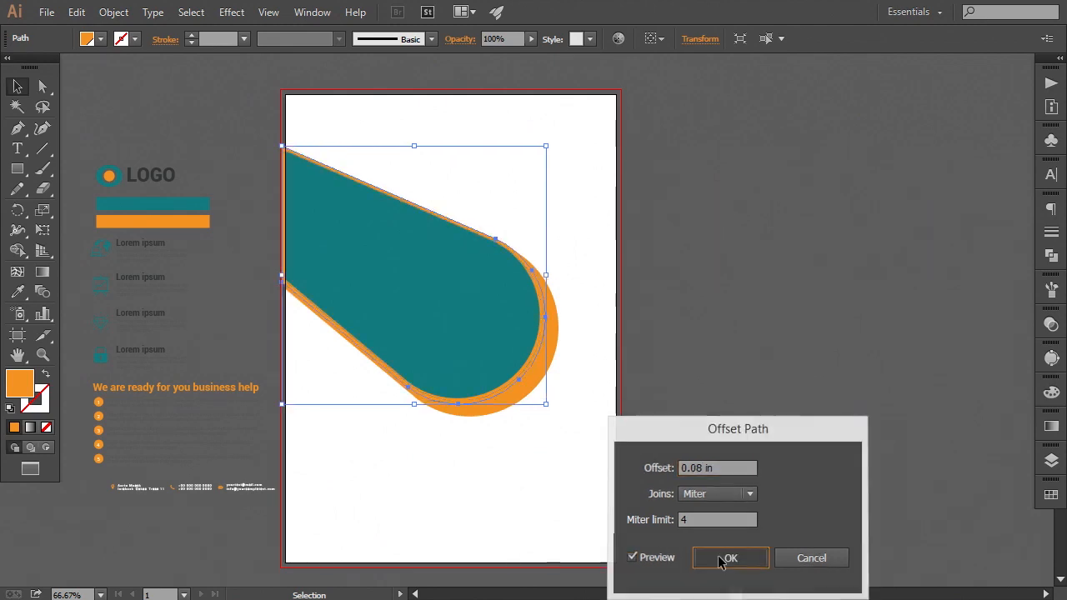
{"action": "left_click", "coordinate": [729, 558]}
- Subtract the offset shape from the enlarged orange shape with Minus Front to open a white gap around the rim
{"action": "left_click", "coordinate": [560, 330], "text": "shift"}
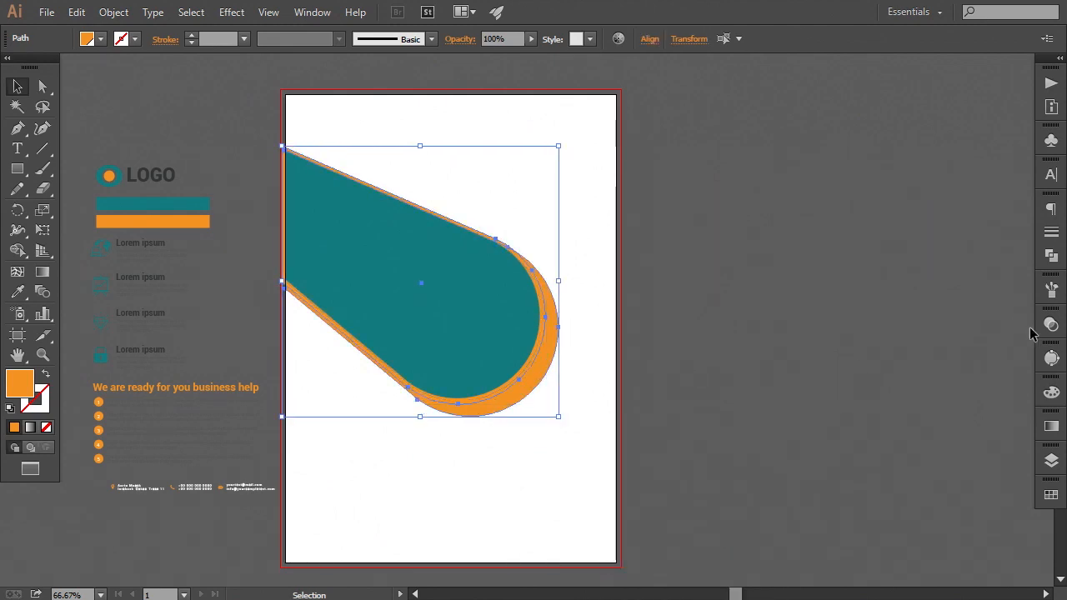
{"action": "left_click", "coordinate": [1051, 255]}
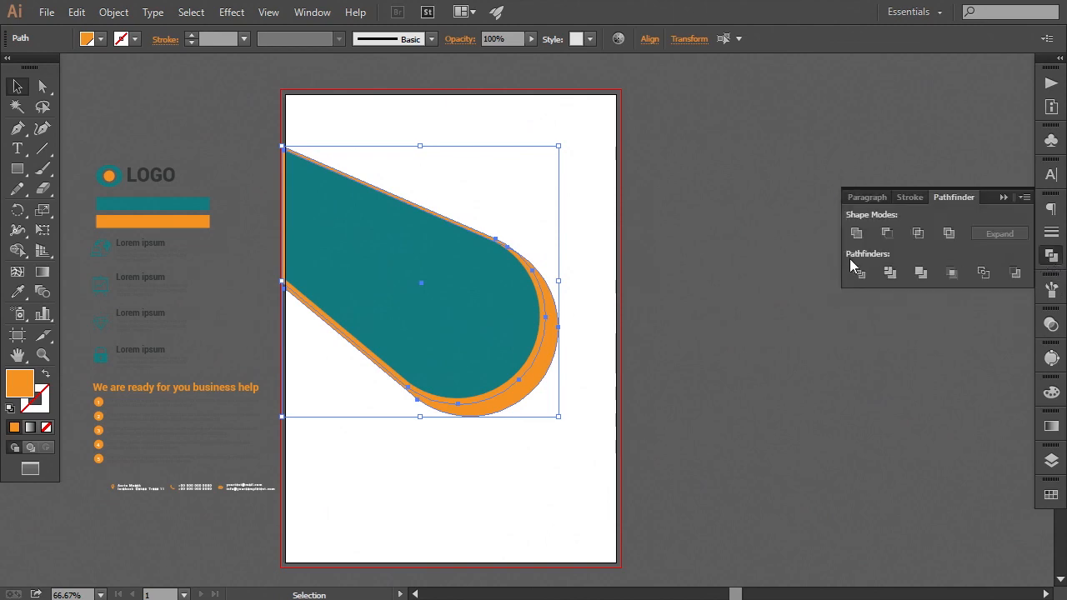
{"action": "left_click", "coordinate": [886, 234]}
{"action": "left_click", "coordinate": [636, 388]}
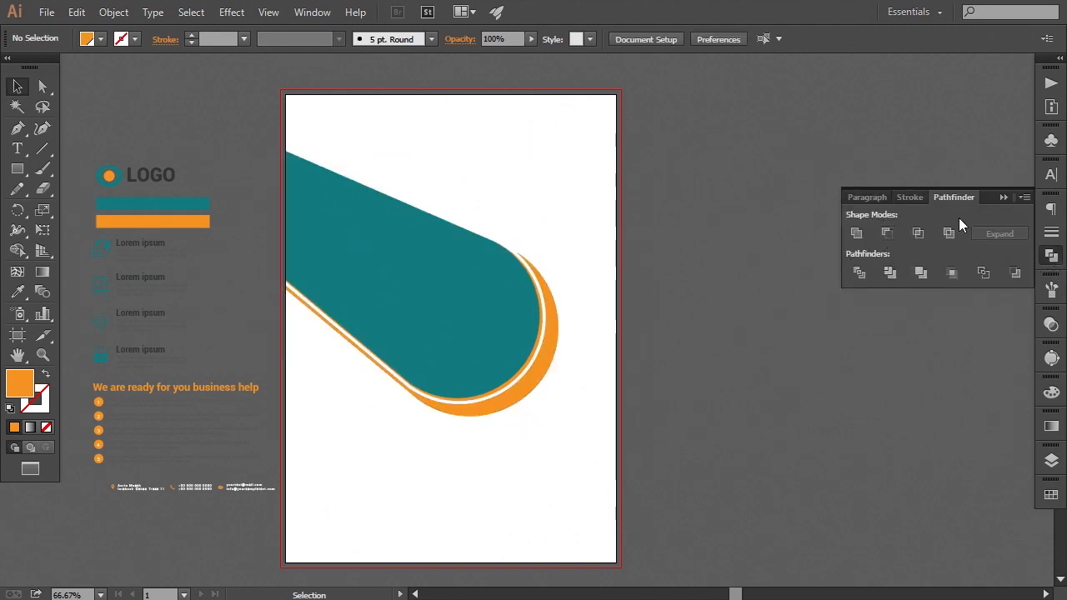
{"action": "left_click", "coordinate": [1003, 197]}
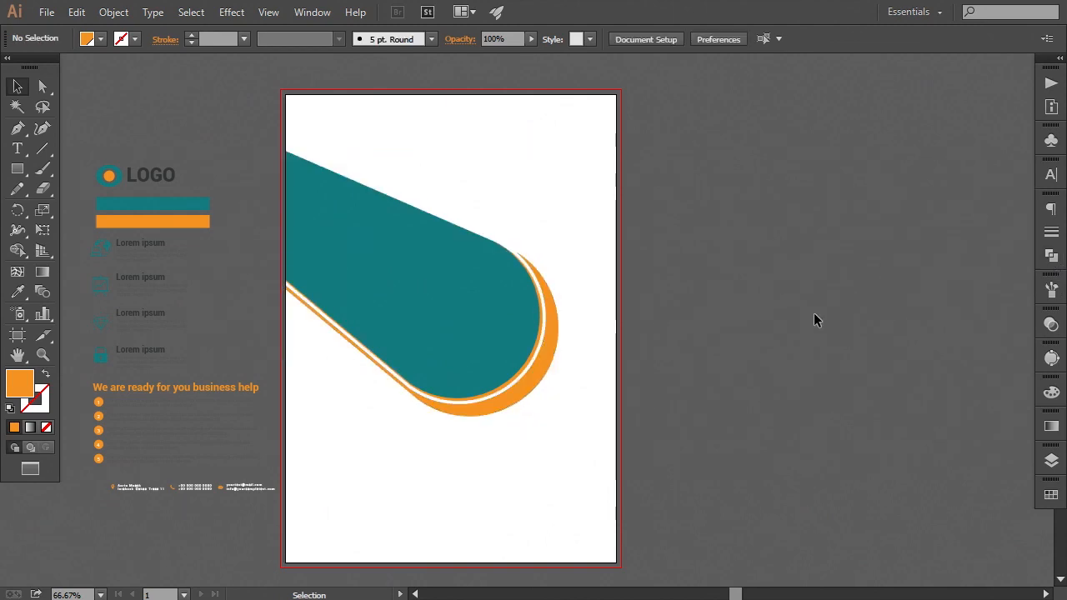
- Recolour the outer orange crescent with the teal sampled from the main shape
{"action": "left_click", "coordinate": [511, 404]}
{"action": "left_click", "coordinate": [18, 293]}
{"action": "left_click", "coordinate": [436, 291]}
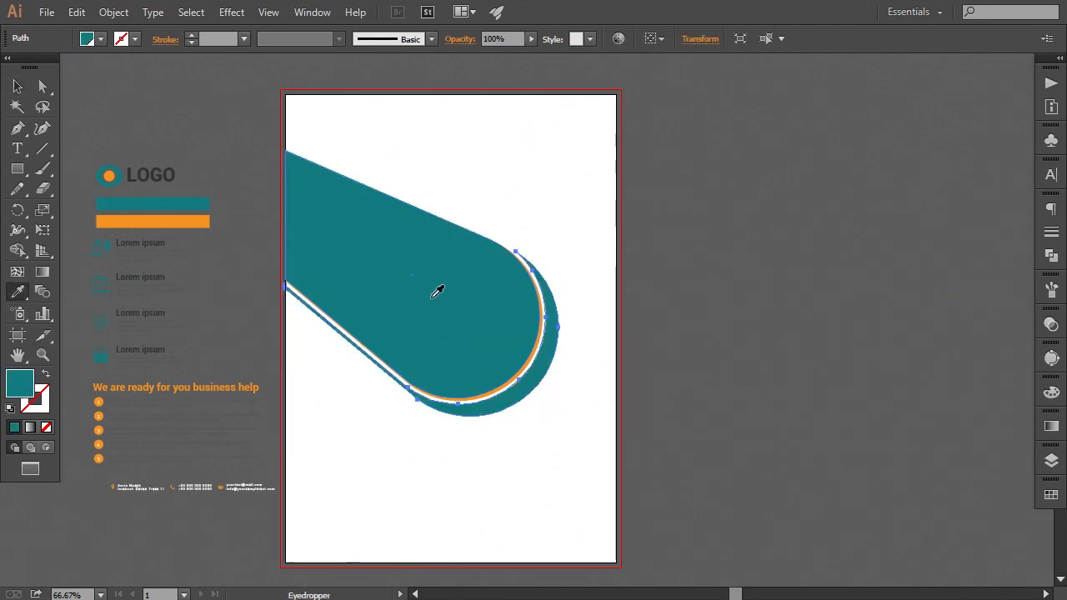
{"action": "left_click", "coordinate": [17, 85]}
{"action": "left_click", "coordinate": [566, 192]}
- Enlarge the teal shape, orange rim and outer crescent together from their upper left corner and nudge them slightly upward
{"action": "left_click_drag", "start_coordinate": [624, 275], "coordinate": [641, 265]}
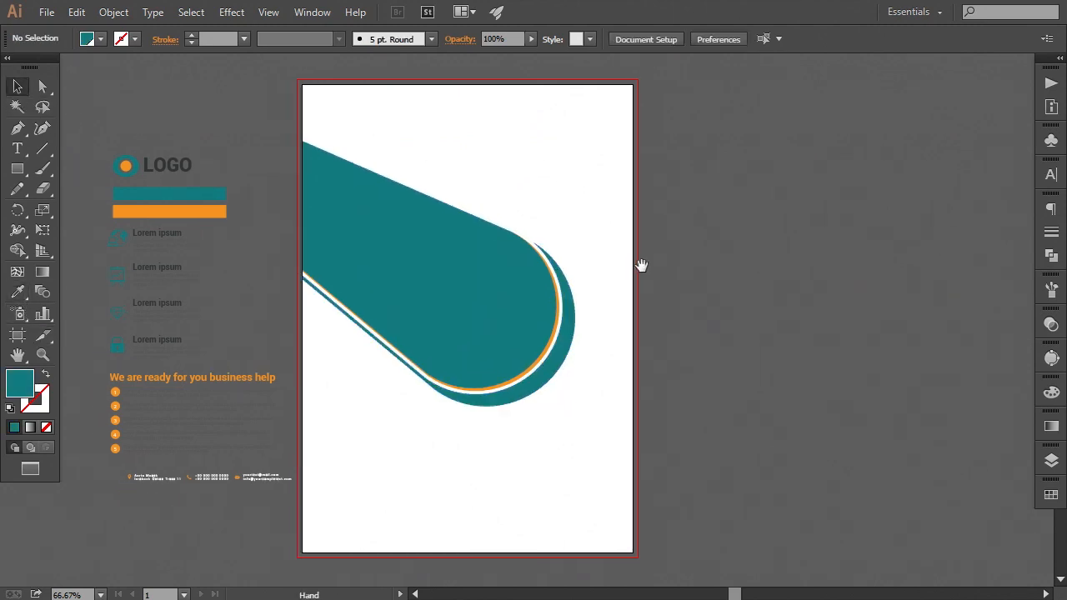
{"action": "left_click", "coordinate": [470, 399]}
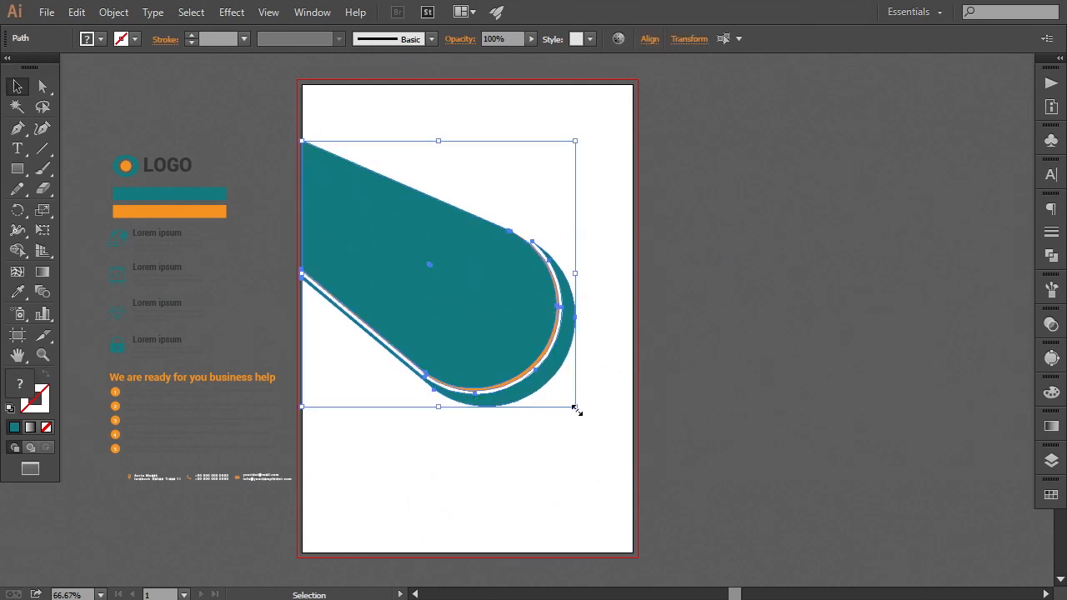
{"action": "left_click_drag", "start_coordinate": [575, 407], "coordinate": [612, 462]}
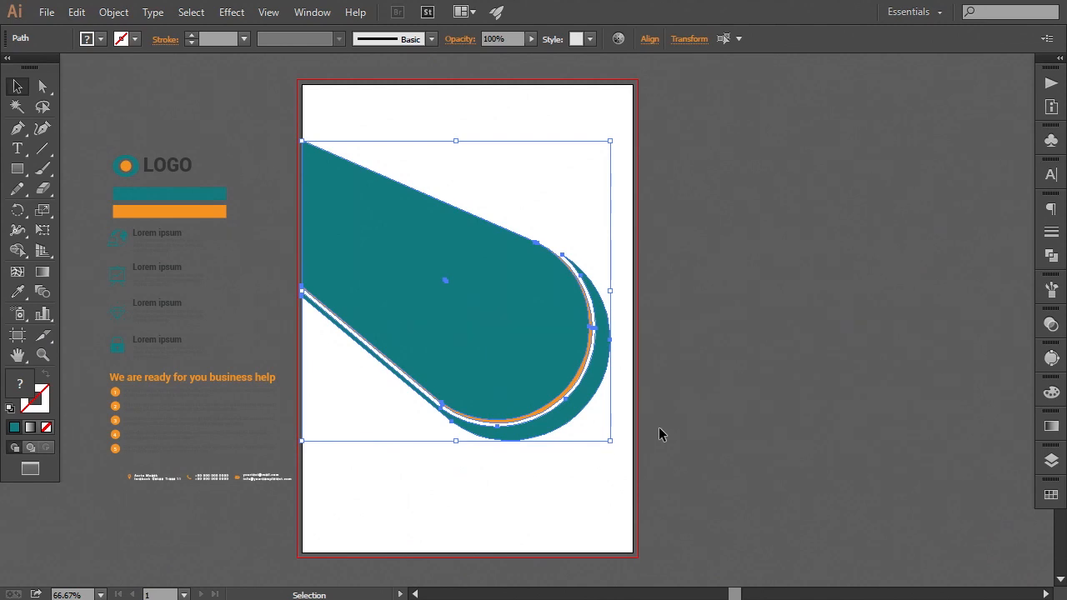
{"action": "key", "text": "Up"}
{"action": "key", "text": "Up"}
{"action": "key", "text": "Up"}
{"action": "key", "text": "Up"}
{"action": "key", "text": "Up"}
{"action": "key", "text": "Up"}
{"action": "left_click", "coordinate": [697, 361]}
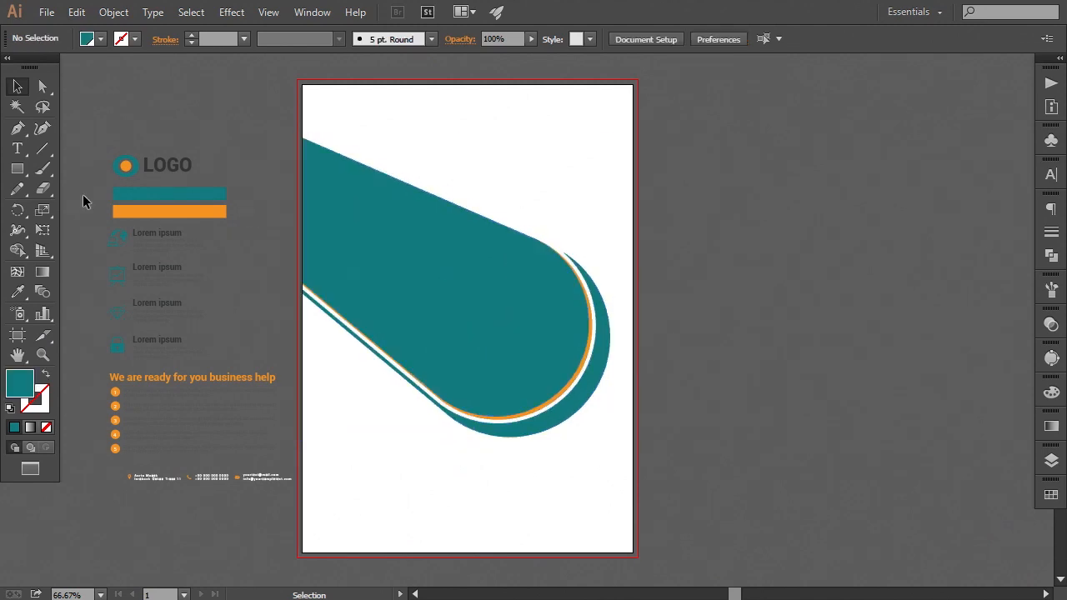
- Move the logo from the prepared elements onto the page's upper left corner and fine-tune its position
{"action": "left_click_drag", "start_coordinate": [207, 171], "coordinate": [387, 119]}
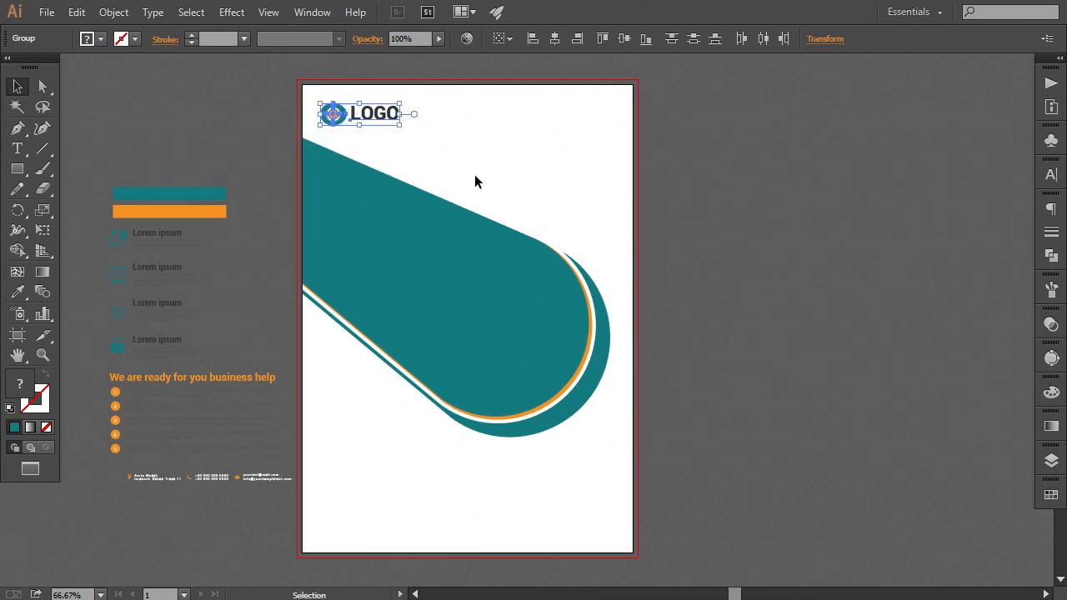
{"action": "key", "text": "Right"}
{"action": "key", "text": "Up"}
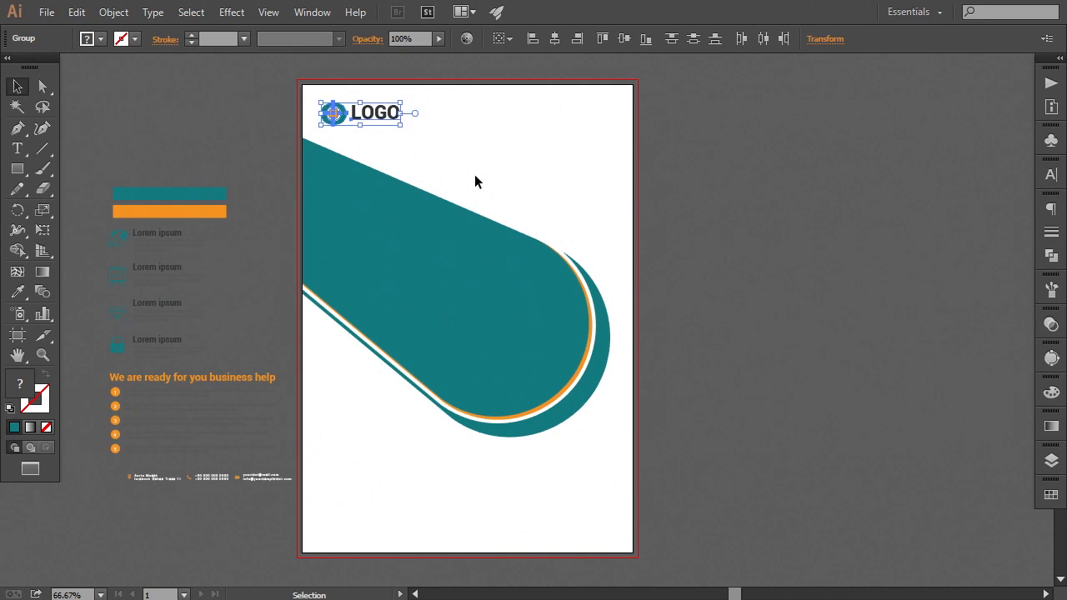
{"action": "key", "text": "Up"}
{"action": "key", "text": "Up"}
{"action": "key", "text": "Up"}
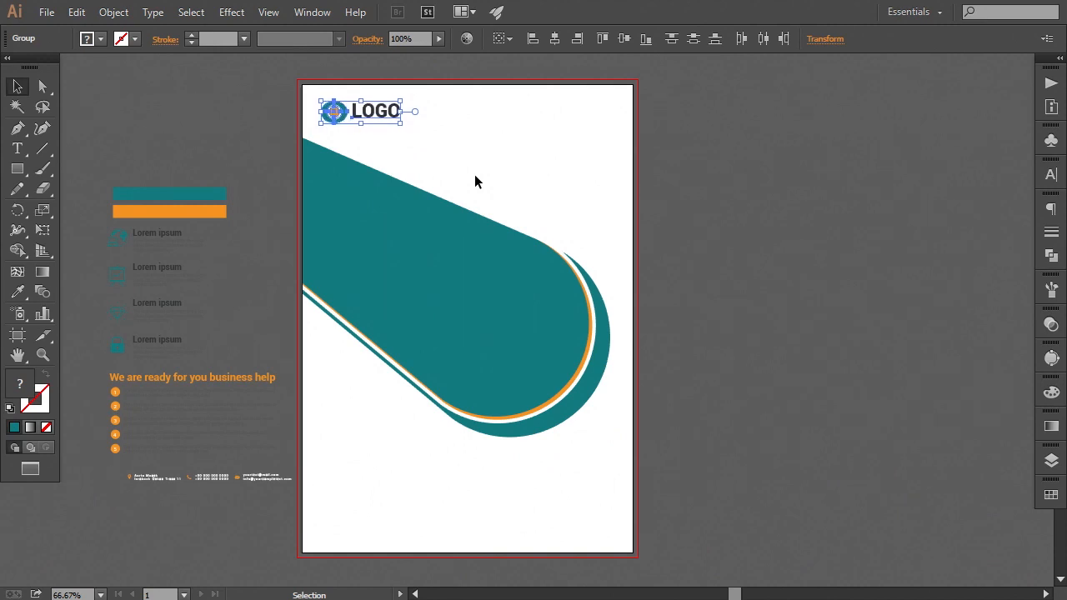
{"action": "left_click", "coordinate": [474, 175]}
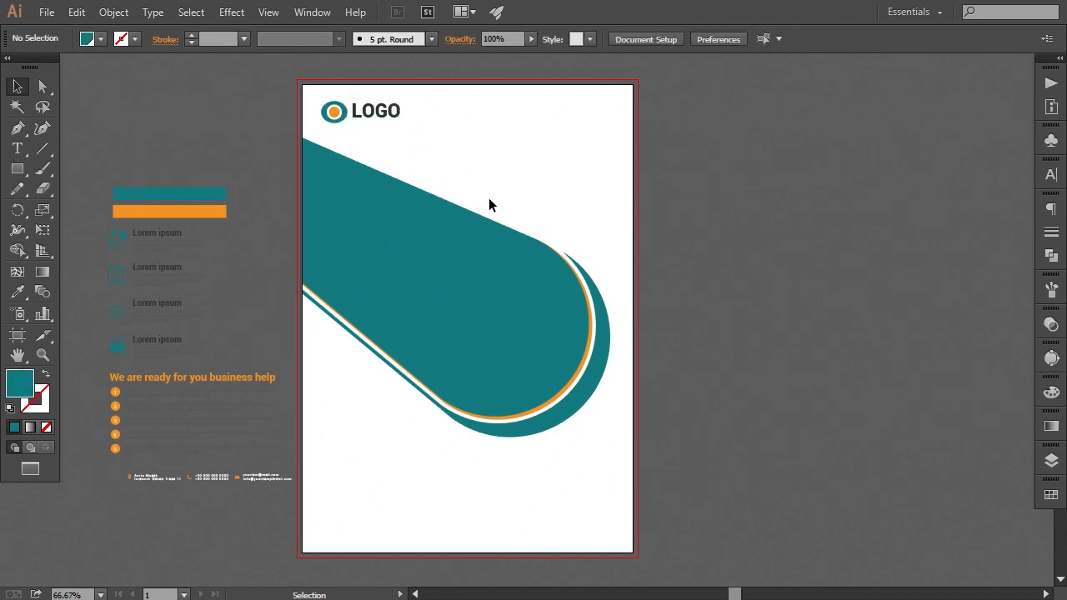
- Raise the teal shape, orange rim and outer crescent together until they sit just below the logo
{"action": "left_click", "coordinate": [358, 110]}
{"action": "left_click", "coordinate": [447, 117]}
{"action": "left_click_drag", "start_coordinate": [595, 189], "coordinate": [525, 421]}
{"action": "key", "text": "Up"}
{"action": "key", "text": "Up"}
{"action": "key", "text": "Up"}
{"action": "key", "text": "Up"}
{"action": "key", "text": "Up"}
{"action": "key", "text": "Up"}
{"action": "key", "text": "Up"}
{"action": "key", "text": "Up"}
{"action": "key", "text": "Up"}
{"action": "key", "text": "Up"}
{"action": "key", "text": "Up"}
{"action": "key", "text": "Up"}
{"action": "key", "text": "Up"}
{"action": "key", "text": "Up"}
{"action": "key", "text": "Up"}
{"action": "key", "text": "Up"}
{"action": "key", "text": "Up"}
{"action": "key", "text": "Up"}
{"action": "key", "text": "Up"}
{"action": "key", "text": "Up"}
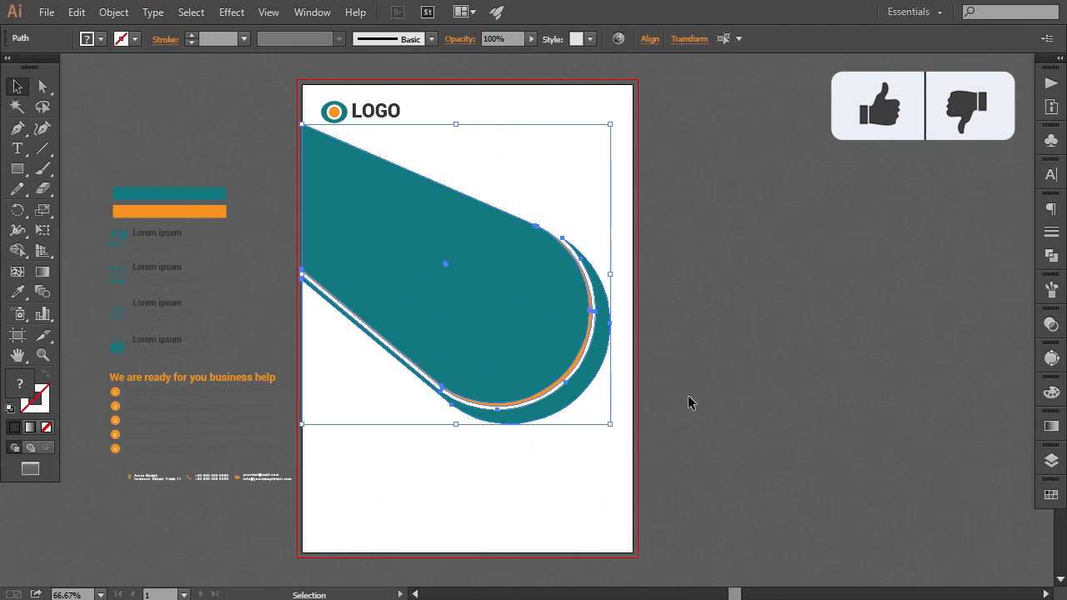
{"action": "key", "text": "Up"}
{"action": "key", "text": "Up"}
{"action": "key", "text": "Up"}
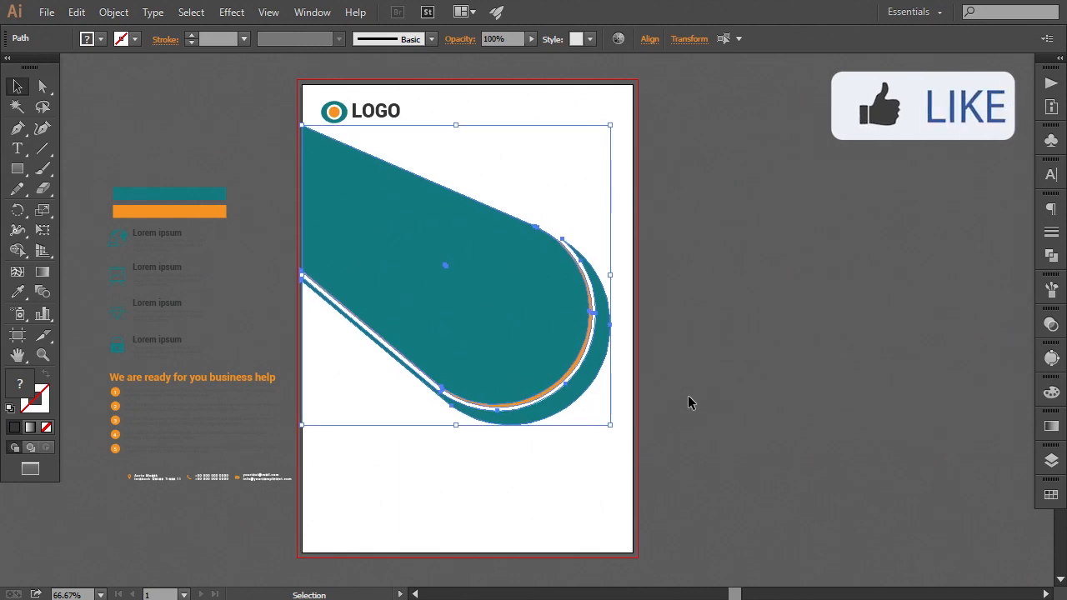
{"action": "left_click", "coordinate": [688, 400]}
- Enlarge the teal shape, rim and crescent together very slightly from their upper left corner
{"action": "left_click_drag", "start_coordinate": [686, 393], "coordinate": [667, 390]}
{"action": "left_click_drag", "start_coordinate": [648, 428], "coordinate": [647, 420]}
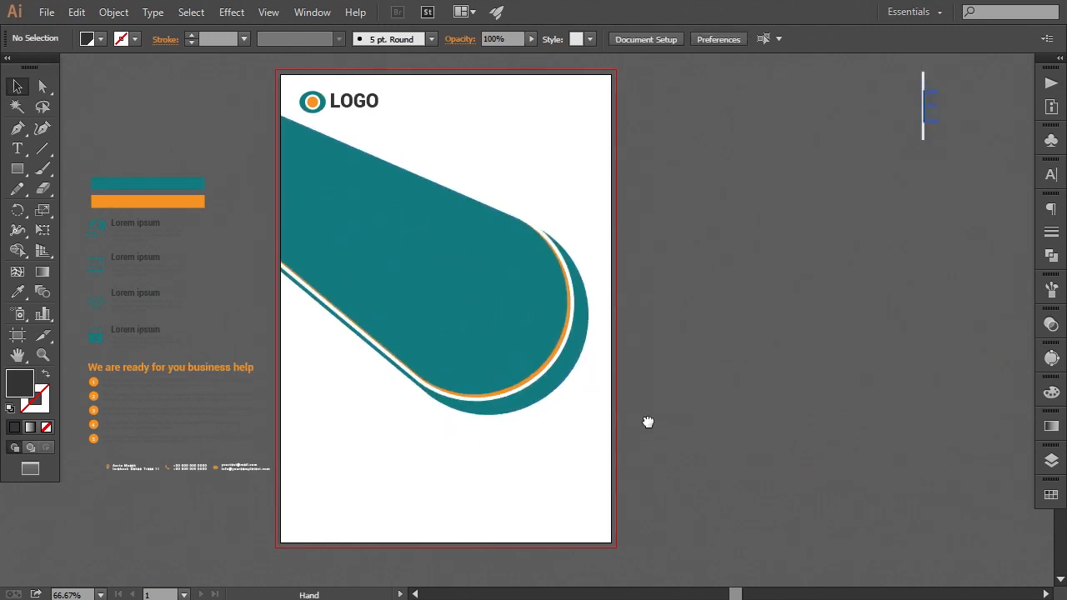
{"action": "left_click", "coordinate": [582, 277]}
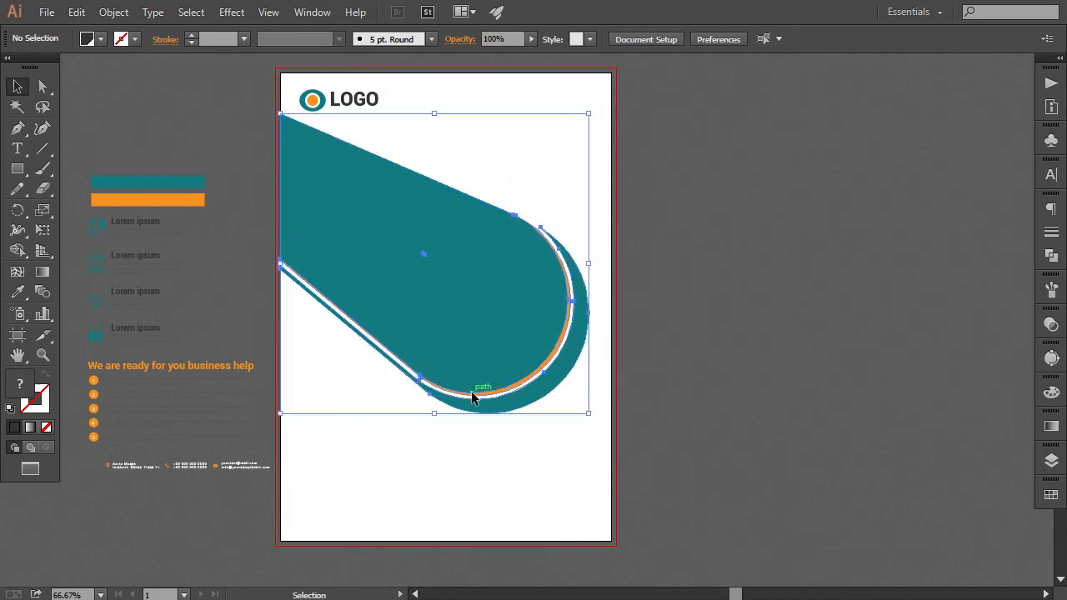
{"action": "left_click_drag", "start_coordinate": [589, 415], "coordinate": [592, 418]}
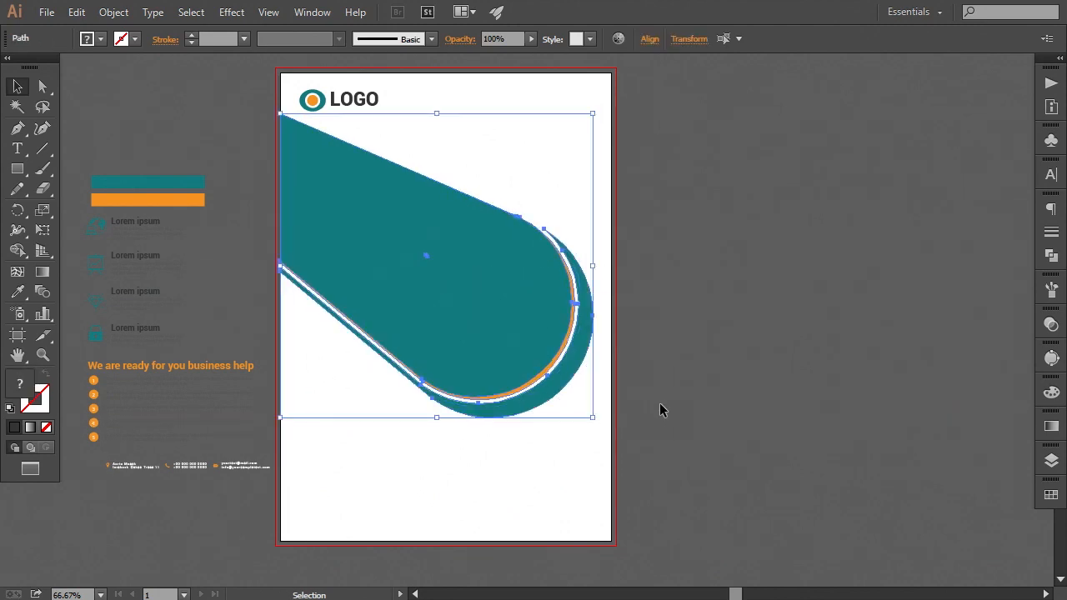
{"action": "left_click", "coordinate": [668, 392]}
- Select the logo's text and symbol together and shift them marginally to the left
{"action": "left_click", "coordinate": [348, 103]}
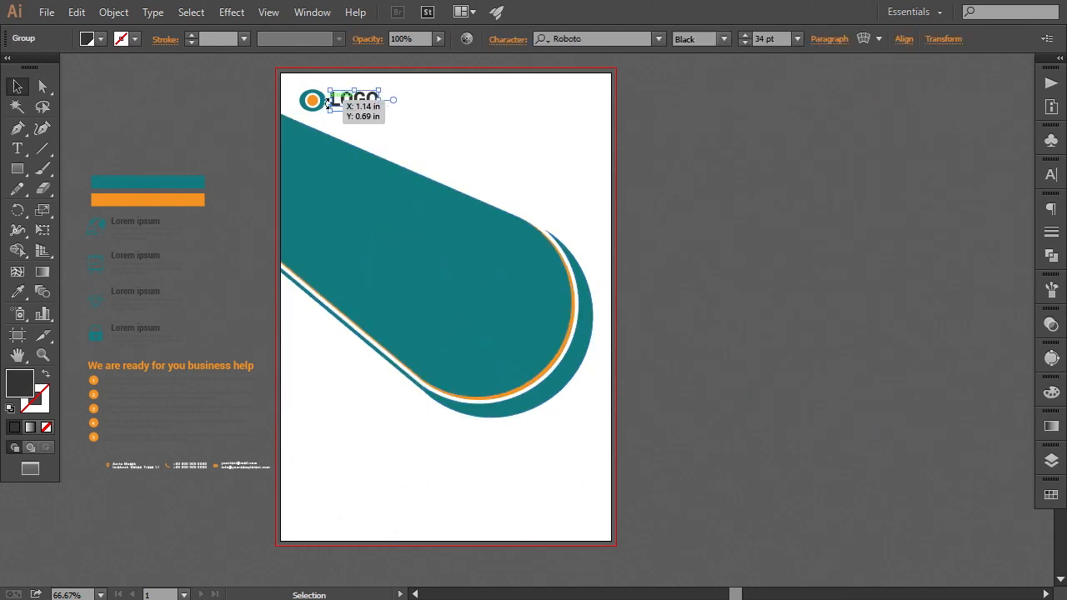
{"action": "left_click", "coordinate": [315, 102], "text": "shift"}
{"action": "left_click", "coordinate": [654, 204]}
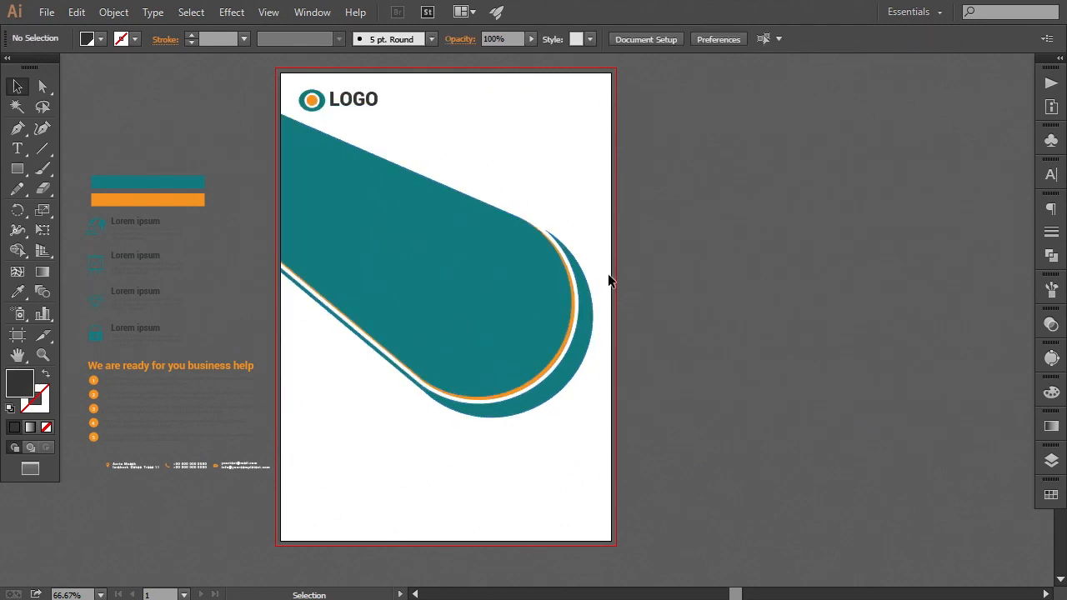
- Place the building-cc0-city-89485.jpg photo from the Downloads folder and move it over the large teal shape
{"action": "left_click_drag", "start_coordinate": [539, 309], "coordinate": [567, 333]}
{"action": "left_click", "coordinate": [47, 14]}
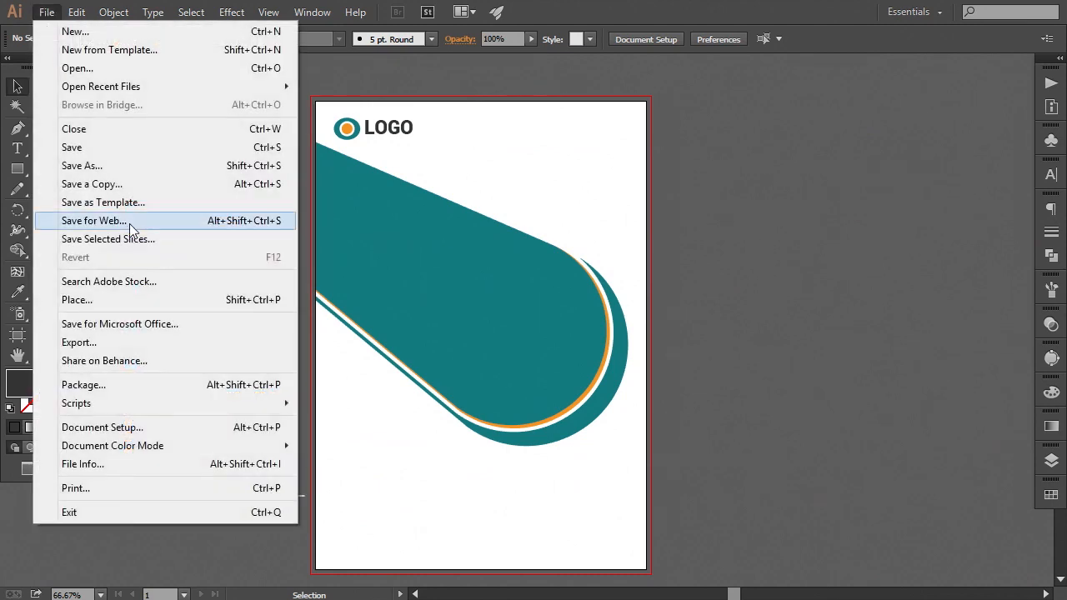
{"action": "left_click", "coordinate": [114, 300]}
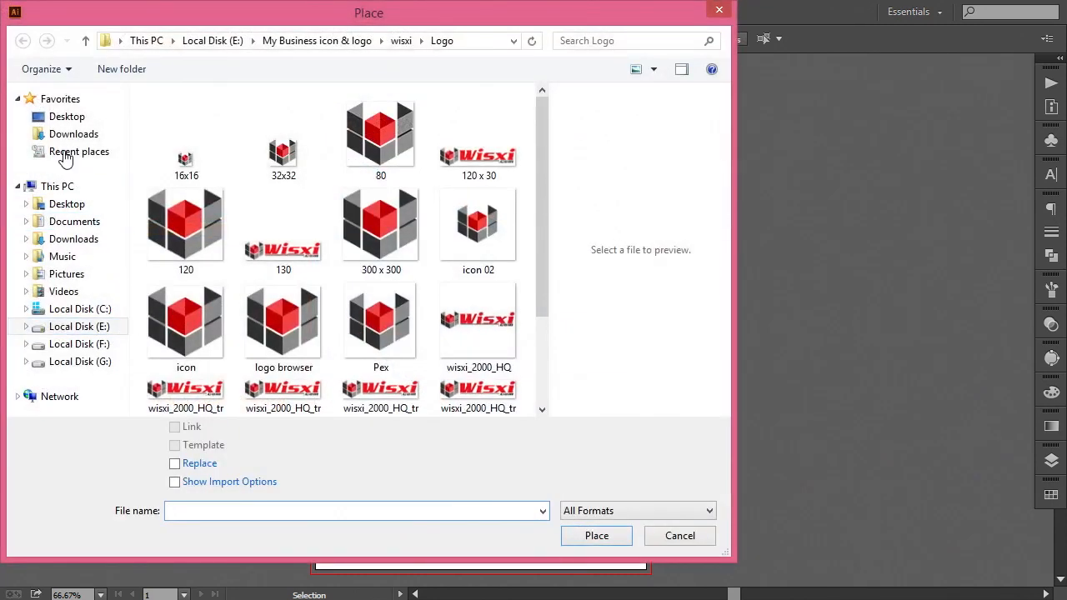
{"action": "left_click", "coordinate": [70, 134]}
{"action": "left_click_drag", "start_coordinate": [542, 103], "coordinate": [543, 167]}
{"action": "left_click_drag", "start_coordinate": [542, 164], "coordinate": [545, 230]}
{"action": "left_click", "coordinate": [283, 383]}
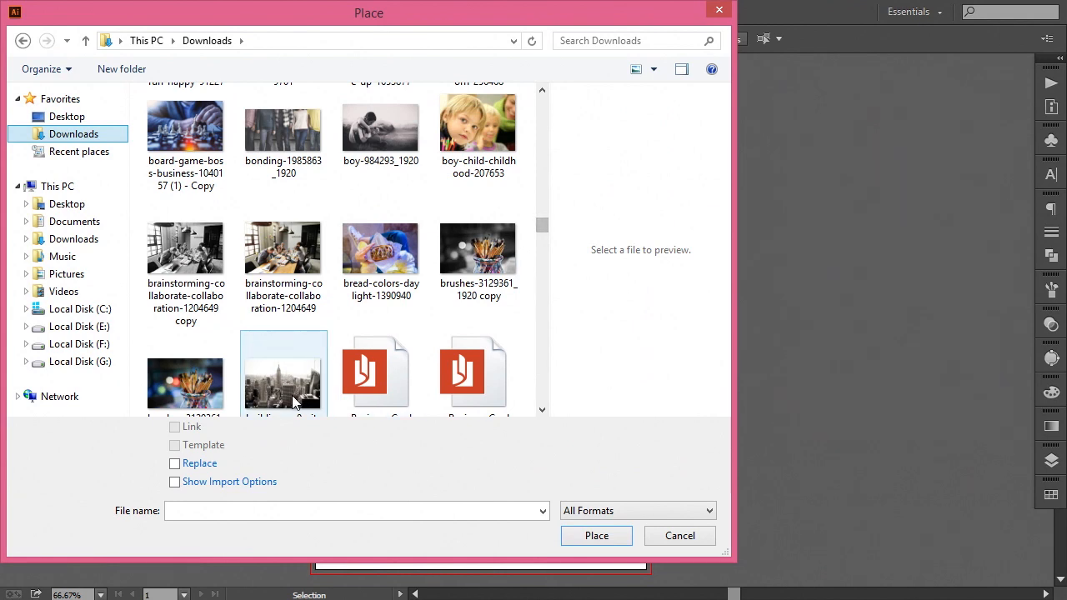
{"action": "left_click", "coordinate": [574, 540]}
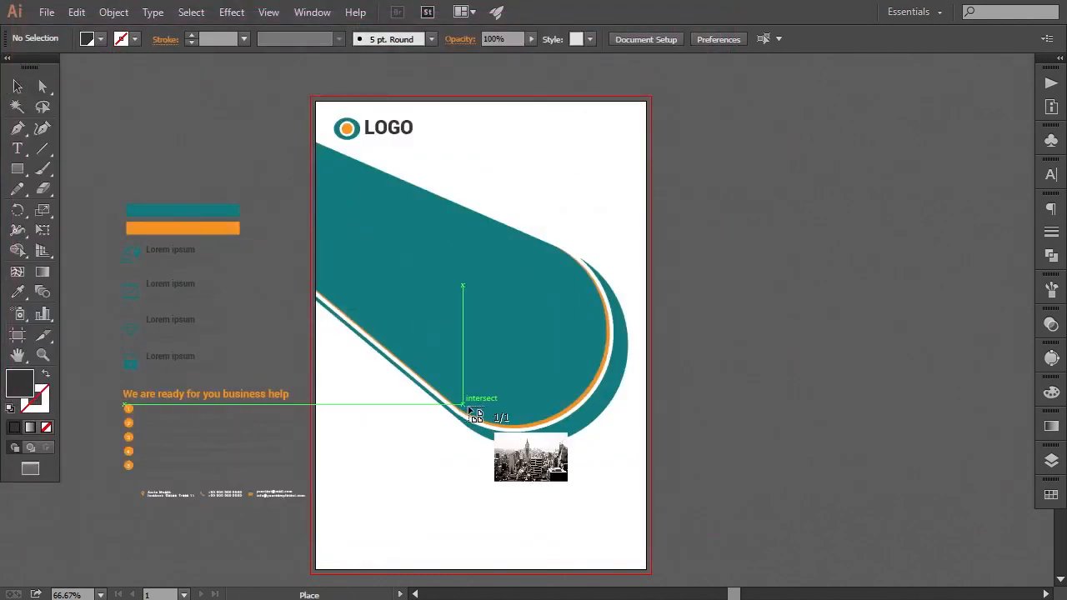
{"action": "left_click_drag", "start_coordinate": [656, 390], "coordinate": [716, 450]}
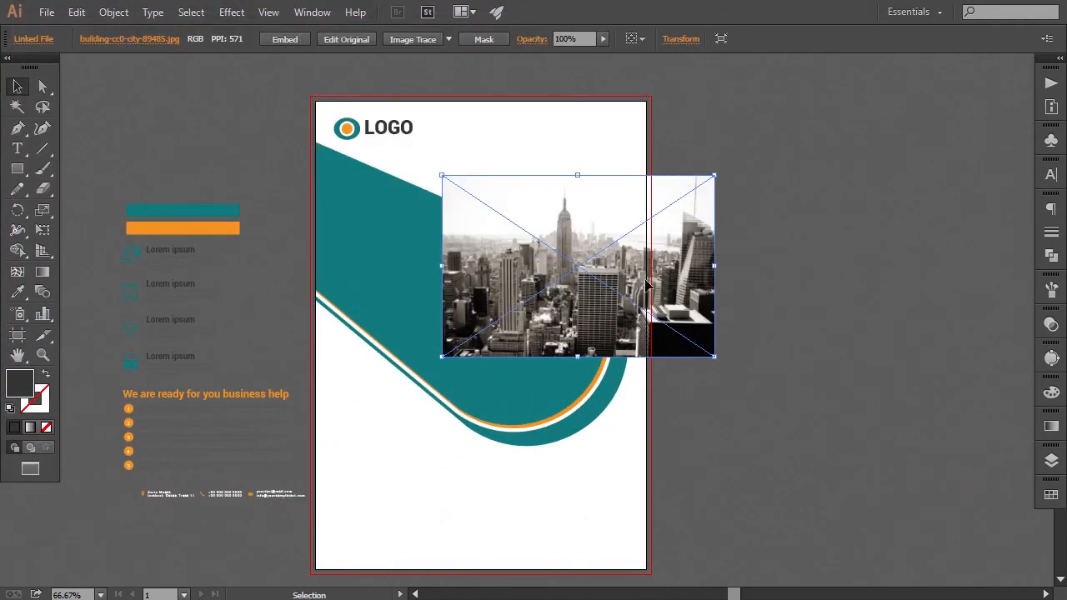
{"action": "left_click_drag", "start_coordinate": [708, 268], "coordinate": [630, 329]}
- Bring the large teal shape in front of the city photo and make it a clipping mask for the photo
{"action": "left_click", "coordinate": [364, 221]}
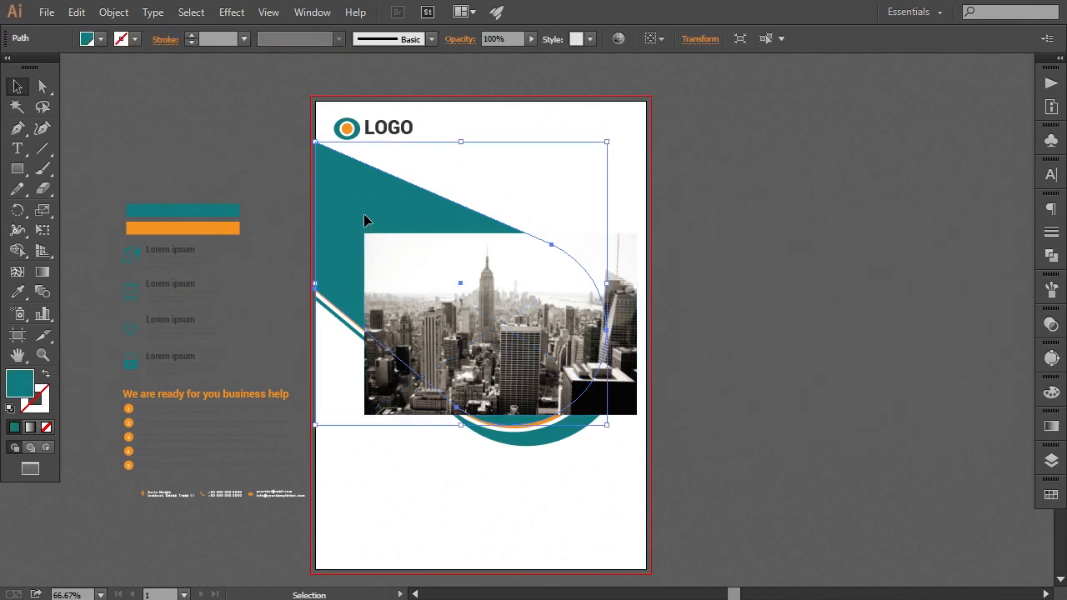
{"action": "right_click", "coordinate": [364, 219]}
{"action": "mouse_move", "coordinate": [436, 451]}
{"action": "left_click", "coordinate": [557, 452]}
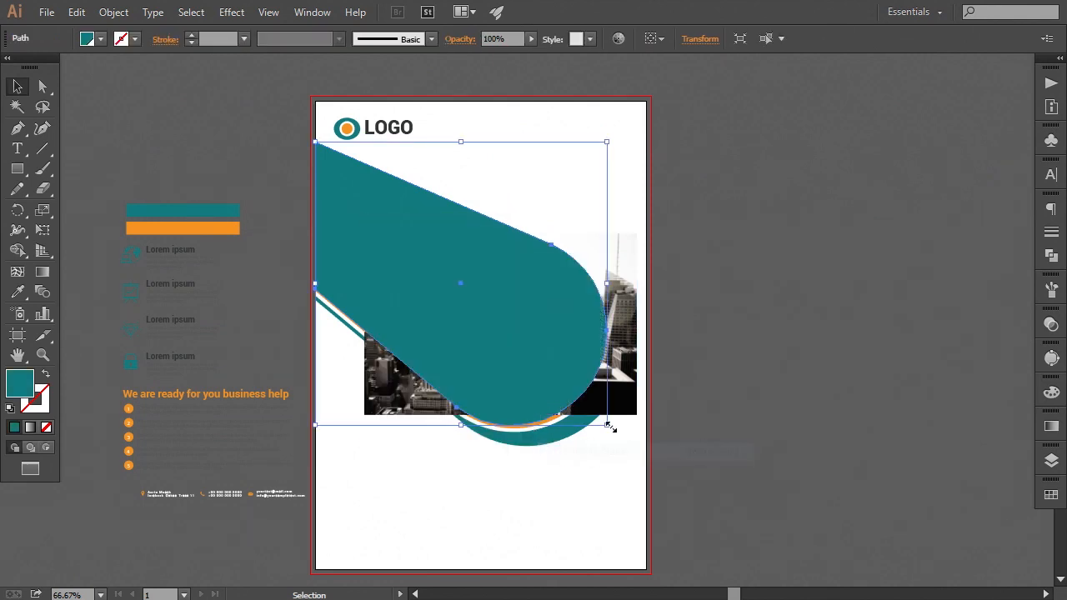
{"action": "left_click", "coordinate": [609, 409], "text": "shift"}
{"action": "left_click", "coordinate": [123, 17]}
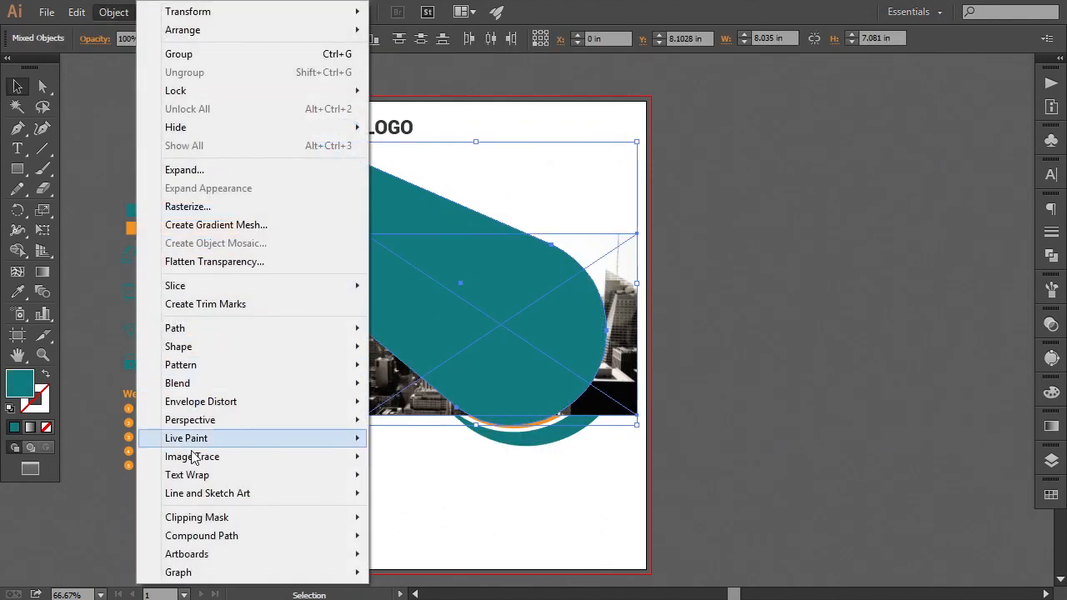
{"action": "left_click", "coordinate": [386, 519]}
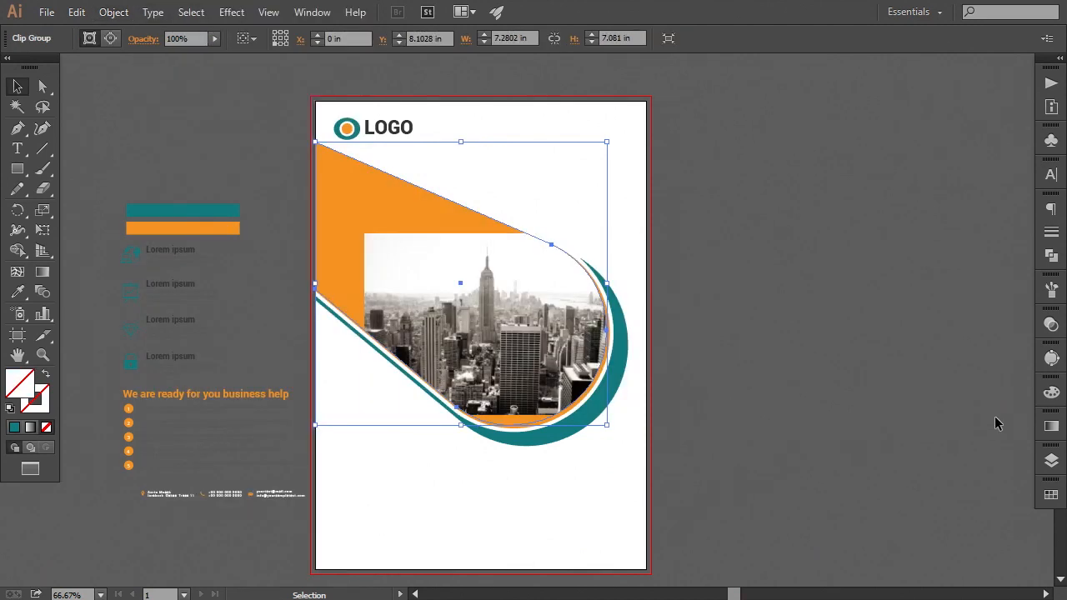
- Select the linked photo inside the clip group and enlarge it until it fills the rounded shape
{"action": "left_click", "coordinate": [1051, 460]}
{"action": "left_click", "coordinate": [836, 345]}
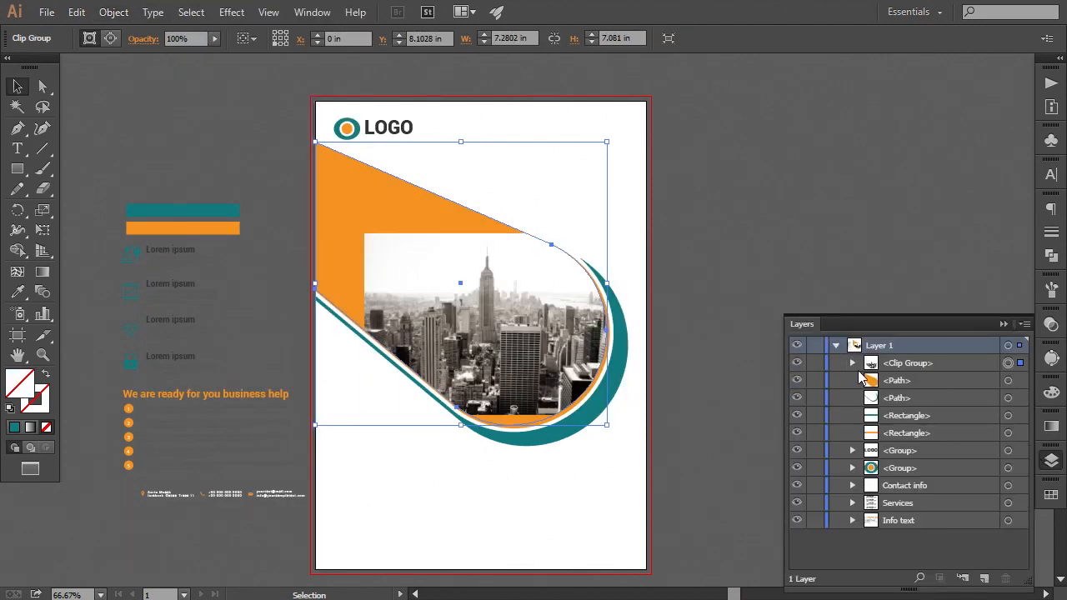
{"action": "left_click", "coordinate": [853, 362]}
{"action": "left_click", "coordinate": [1006, 398]}
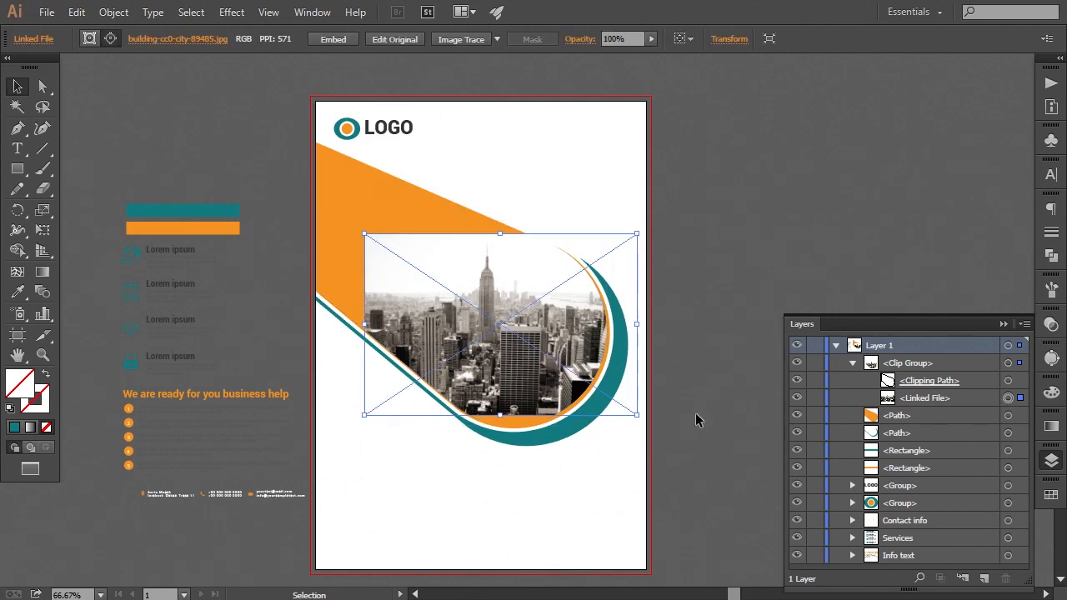
{"action": "left_click_drag", "start_coordinate": [639, 388], "coordinate": [653, 447]}
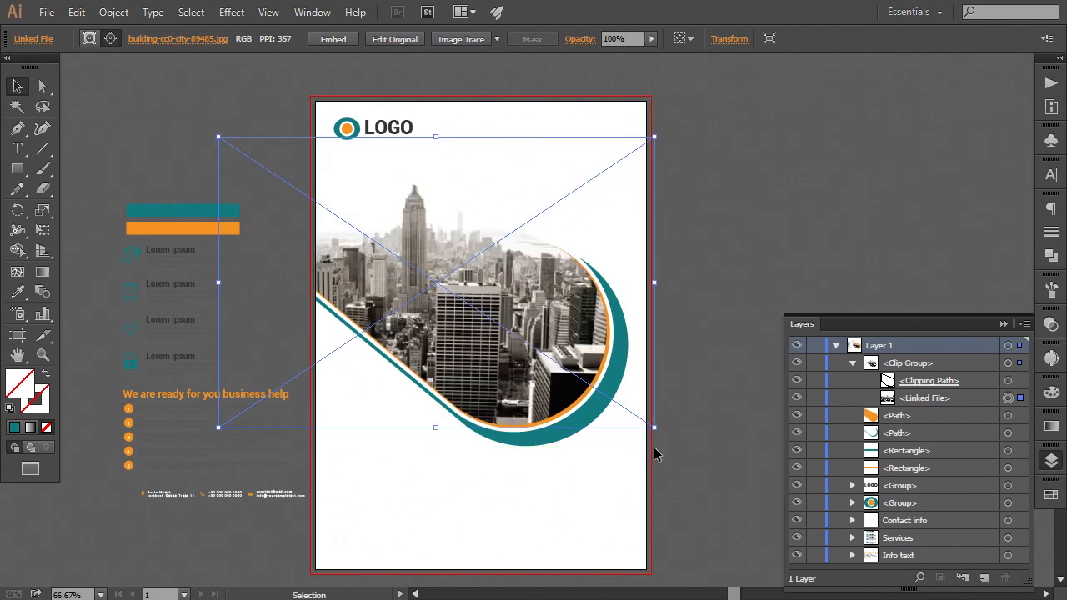
- Shift the city photo down and slightly to the left inside its clipping shape
{"action": "key", "text": "Down"}
{"action": "key", "text": "Down"}
{"action": "key", "text": "Down"}
{"action": "key", "text": "Down"}
{"action": "key", "text": "Down"}
{"action": "key", "text": "Down"}
{"action": "key", "text": "Down"}
{"action": "key", "text": "Down"}
{"action": "key", "text": "Down"}
{"action": "key", "text": "Down"}
{"action": "key", "text": "Down"}
{"action": "key", "text": "Down"}
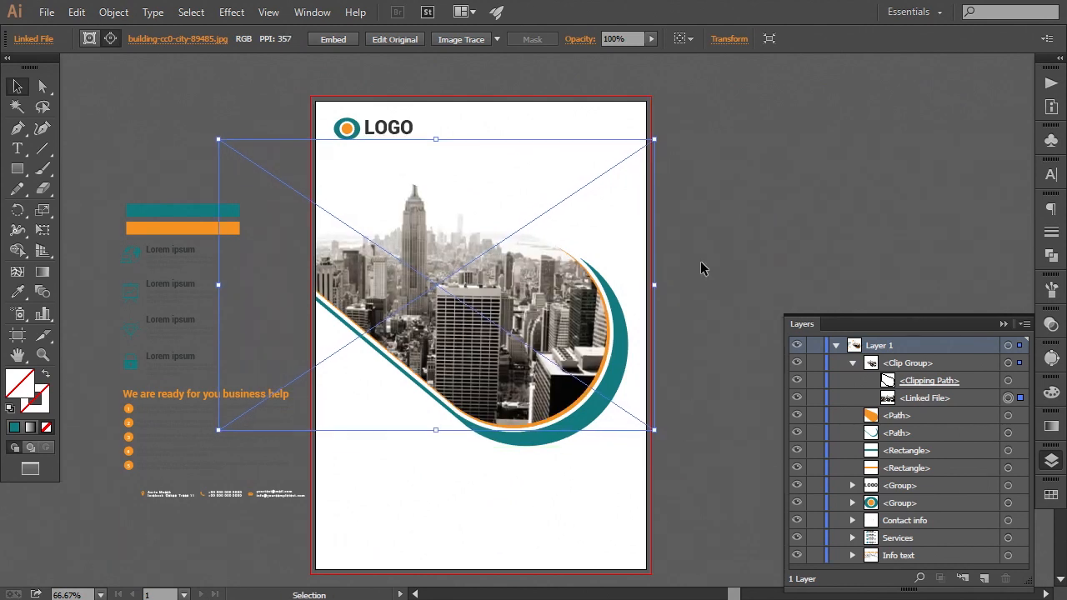
{"action": "key", "text": "Down"}
{"action": "key", "text": "Down"}
{"action": "key", "text": "Down"}
{"action": "key", "text": "Down"}
{"action": "key", "text": "Down"}
{"action": "key", "text": "Down"}
{"action": "key", "text": "Down"}
{"action": "key", "text": "Down"}
{"action": "key", "text": "Down"}
{"action": "key", "text": "Down"}
{"action": "key", "text": "Down"}
{"action": "key", "text": "Down"}
{"action": "key", "text": "Down"}
{"action": "key", "text": "Down"}
{"action": "key", "text": "Down"}
{"action": "key", "text": "Down"}
{"action": "key", "text": "Down"}
{"action": "key", "text": "Down"}
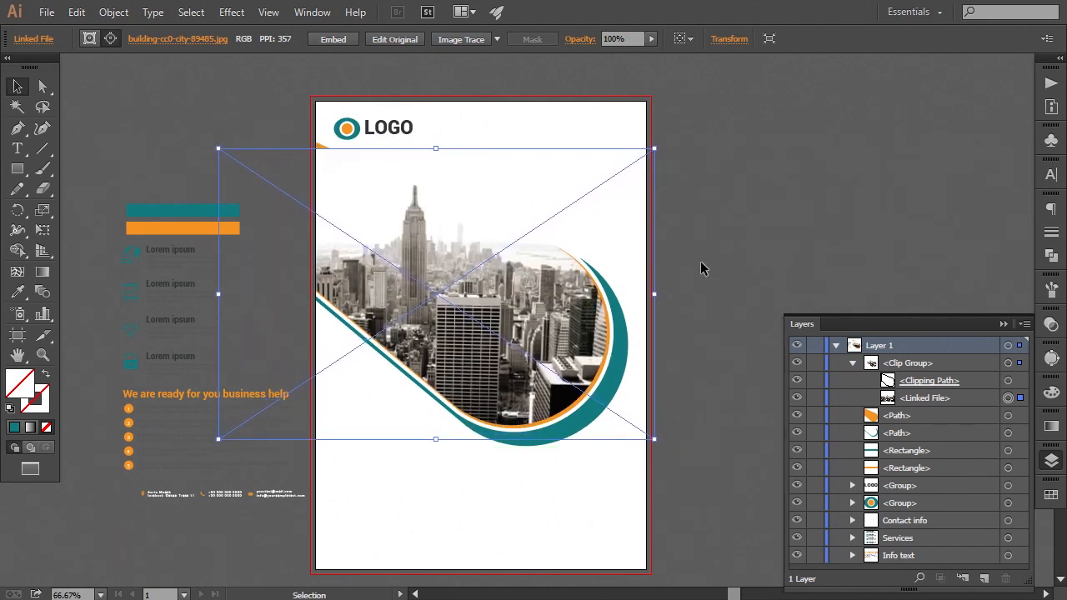
{"action": "key", "text": "Down"}
{"action": "key", "text": "Down"}
{"action": "key", "text": "Down"}
{"action": "key", "text": "Down"}
{"action": "key", "text": "Down"}
{"action": "key", "text": "Down"}
{"action": "key", "text": "Down"}
{"action": "key", "text": "Down"}
{"action": "key", "text": "Down"}
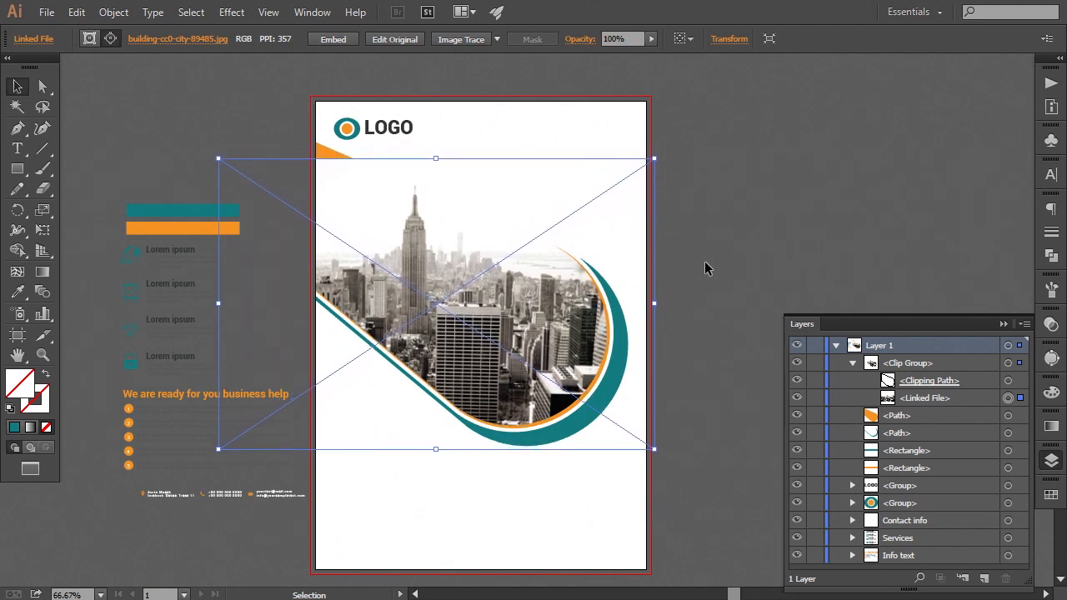
{"action": "key", "text": "Up"}
{"action": "key", "text": "Left"}
{"action": "key", "text": "Left"}
{"action": "key", "text": "Left"}
{"action": "key", "text": "Left"}
{"action": "key", "text": "Left"}
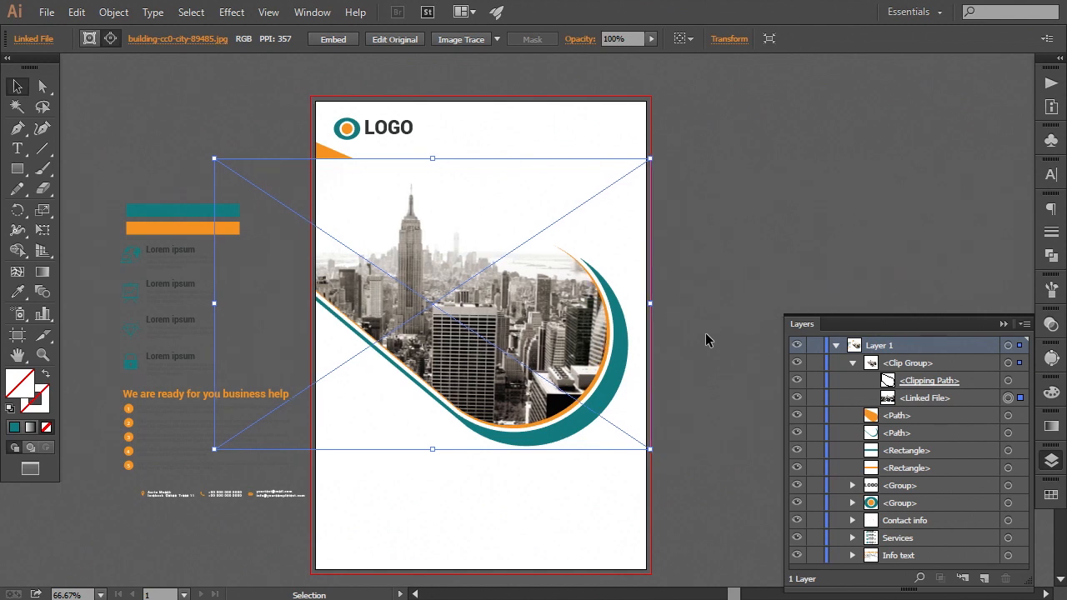
- Enlarge the city photo slightly from its upper left corner and shift it left and a little up inside the mask
{"action": "left_click_drag", "start_coordinate": [214, 158], "coordinate": [189, 144]}
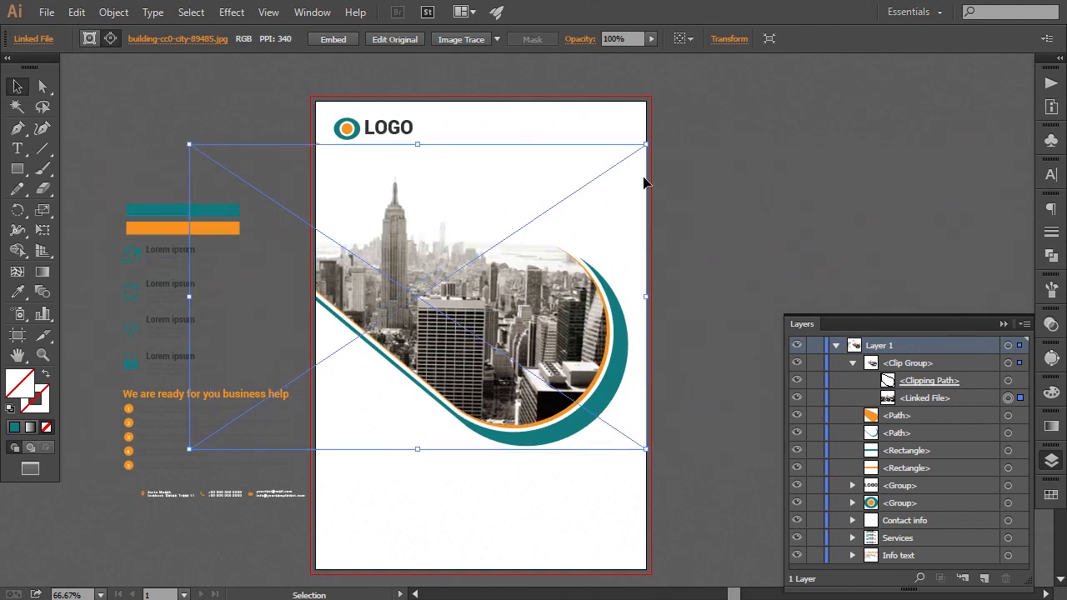
{"action": "key", "text": "Left"}
{"action": "key", "text": "Left"}
{"action": "key", "text": "Left"}
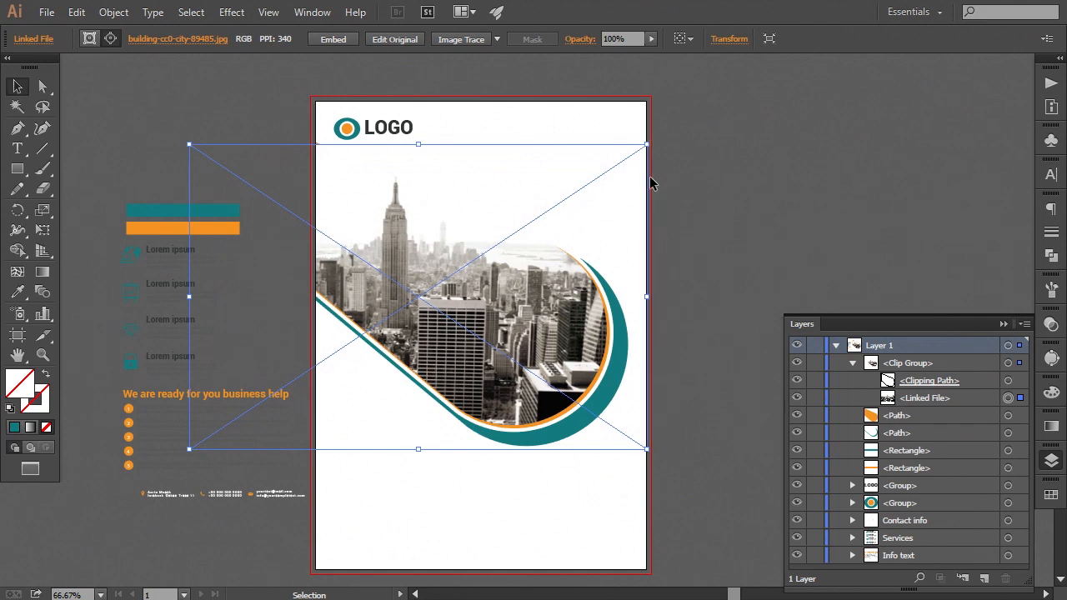
{"action": "key", "text": "Left"}
{"action": "key", "text": "Left"}
{"action": "key", "text": "Left"}
{"action": "key", "text": "Left"}
{"action": "key", "text": "Left"}
{"action": "key", "text": "Left"}
{"action": "key", "text": "Left"}
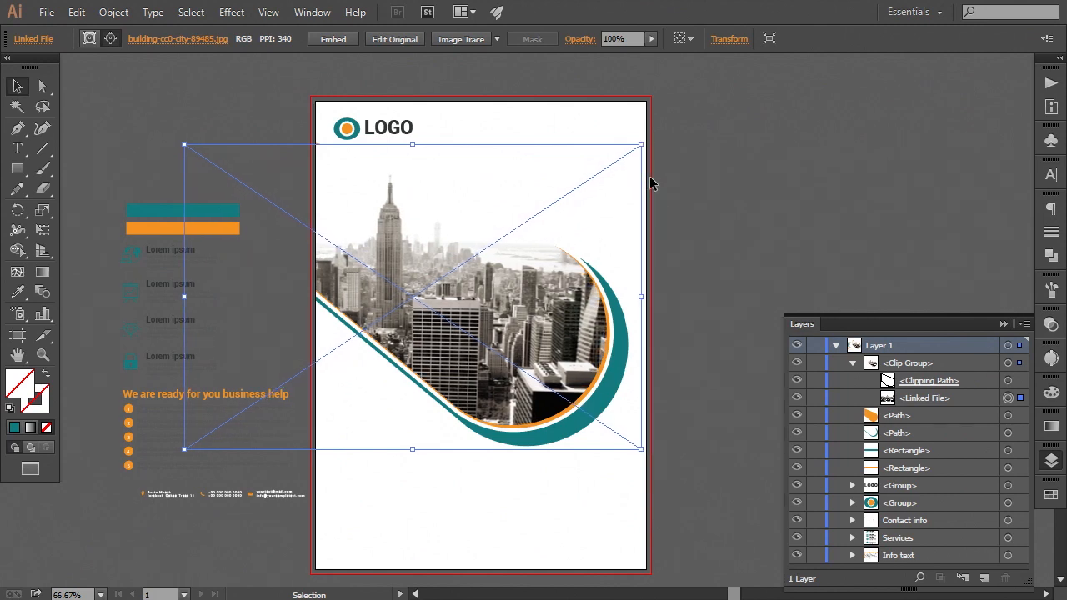
{"action": "key", "text": "Left"}
{"action": "key", "text": "Left"}
{"action": "key", "text": "Left"}
{"action": "key", "text": "Left"}
{"action": "key", "text": "Left"}
{"action": "key", "text": "Left"}
{"action": "key", "text": "Left"}
{"action": "key", "text": "Left"}
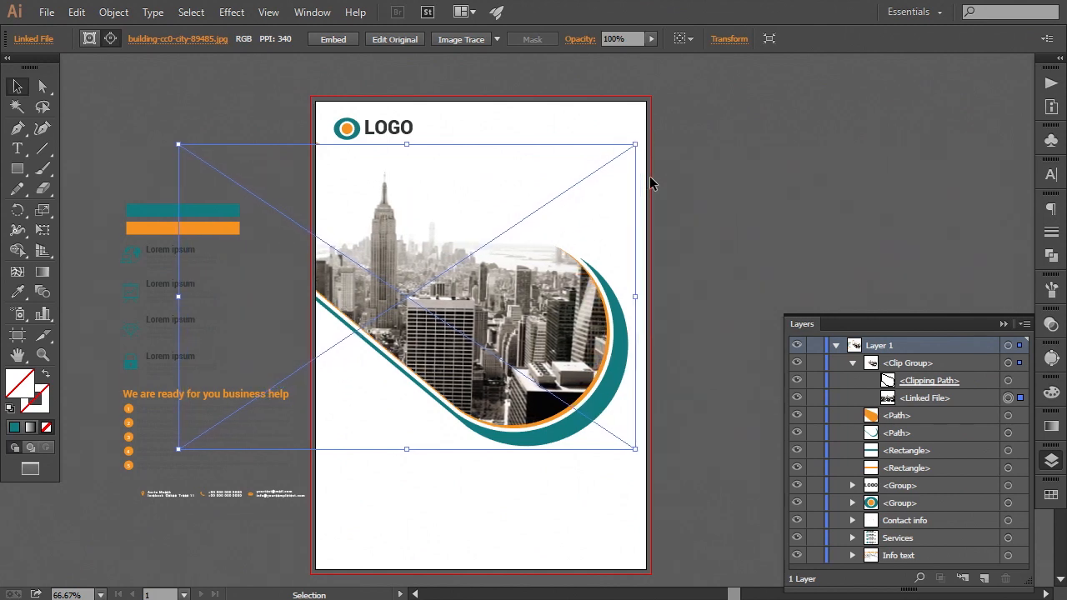
{"action": "key", "text": "Up"}
{"action": "key", "text": "Up"}
{"action": "key", "text": "Up"}
{"action": "key", "text": "Up"}
{"action": "key", "text": "Up"}
{"action": "key", "text": "Up"}
{"action": "key", "text": "Up"}
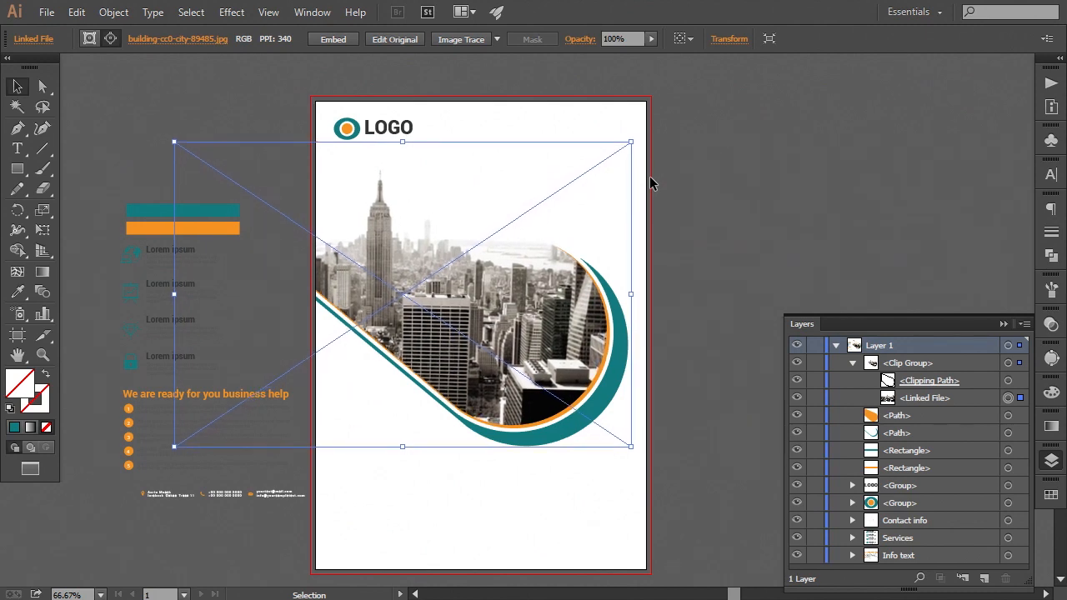
{"action": "key", "text": "Left"}
{"action": "key", "text": "Left"}
{"action": "key", "text": "Left"}
{"action": "key", "text": "Left"}
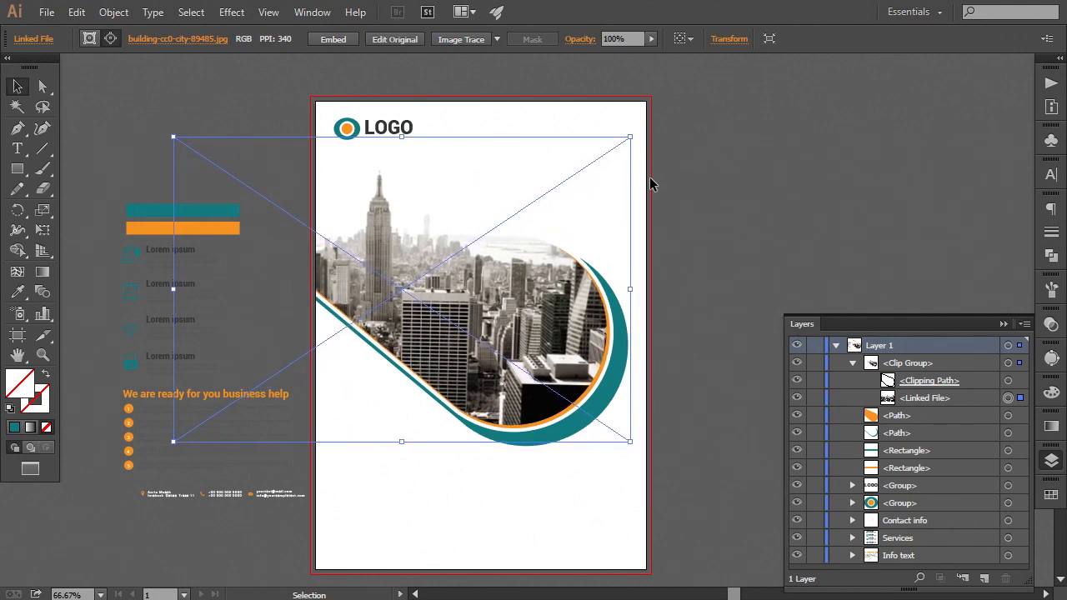
{"action": "key", "text": "Down"}
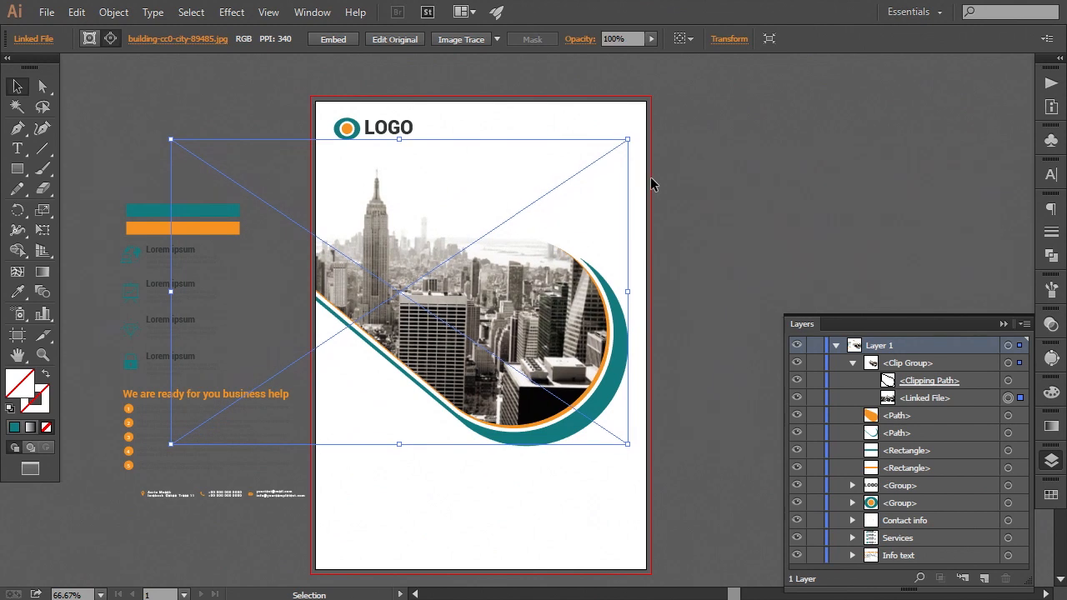
{"action": "left_click", "coordinate": [674, 218]}
- Create an eight-sided polygon with a 0.6944 in radius beside the page
{"action": "key", "text": "space"}
{"action": "mouse_move", "coordinate": [662, 307]}
{"action": "left_mouse_down"}
{"action": "mouse_move", "coordinate": [678, 306]}
{"action": "mouse_move", "coordinate": [663, 308]}
{"action": "left_mouse_up"}
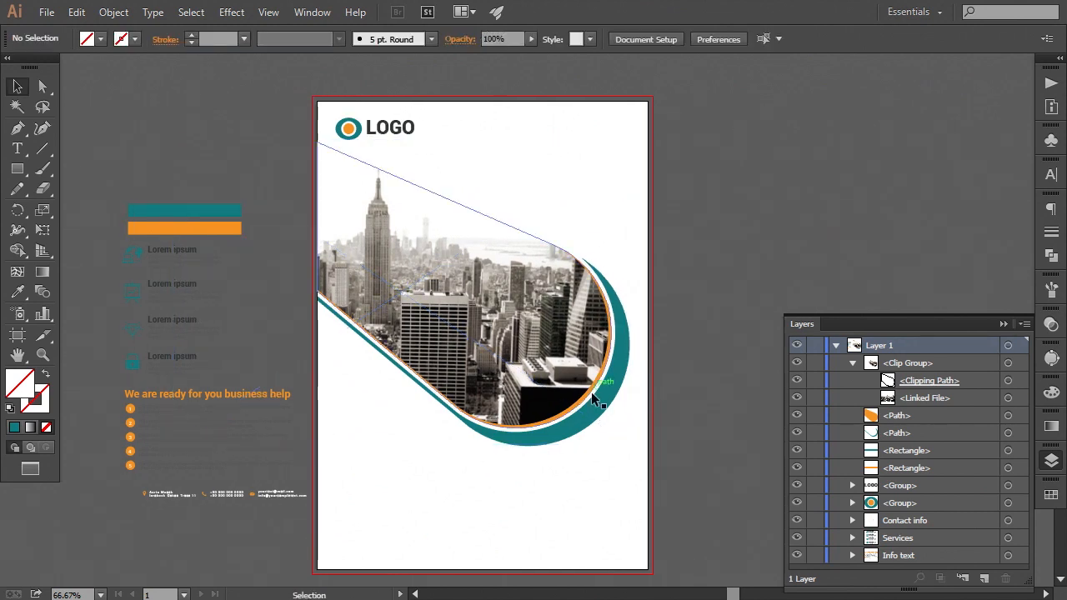
{"action": "key", "text": "space"}
{"action": "left_click_drag", "start_coordinate": [582, 476], "coordinate": [572, 476]}
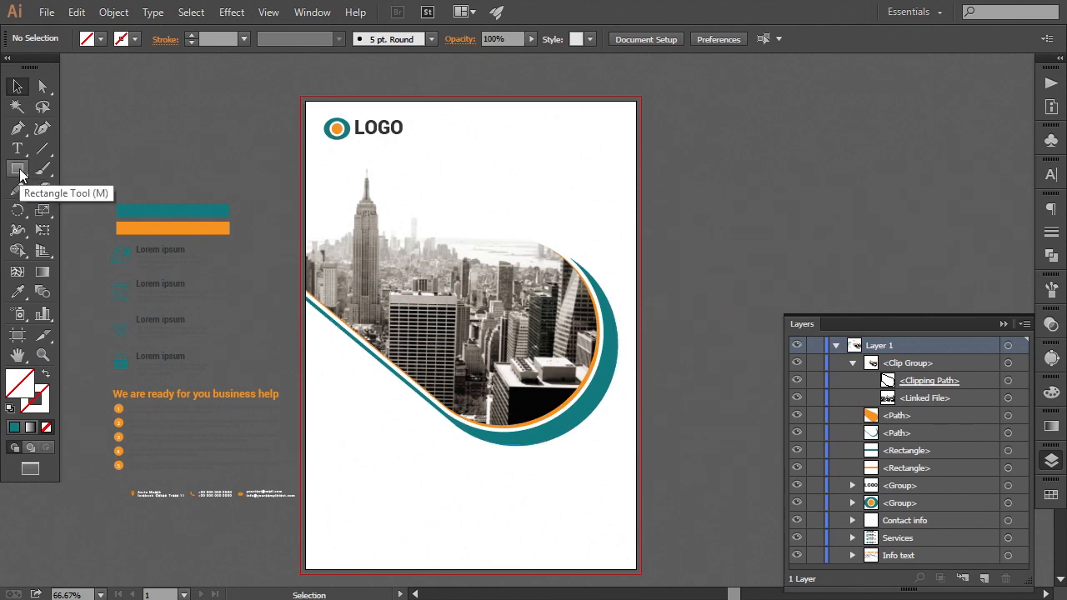
{"action": "left_click_drag", "start_coordinate": [17, 168], "coordinate": [67, 228]}
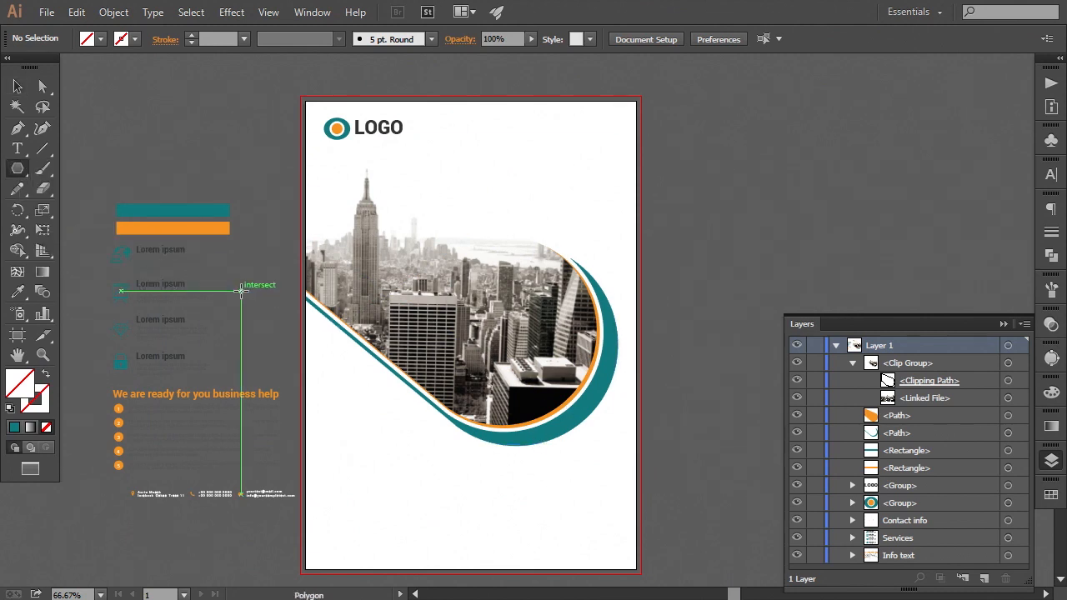
{"action": "left_click", "coordinate": [508, 473]}
{"action": "left_click_drag", "start_coordinate": [519, 498], "coordinate": [629, 255]}
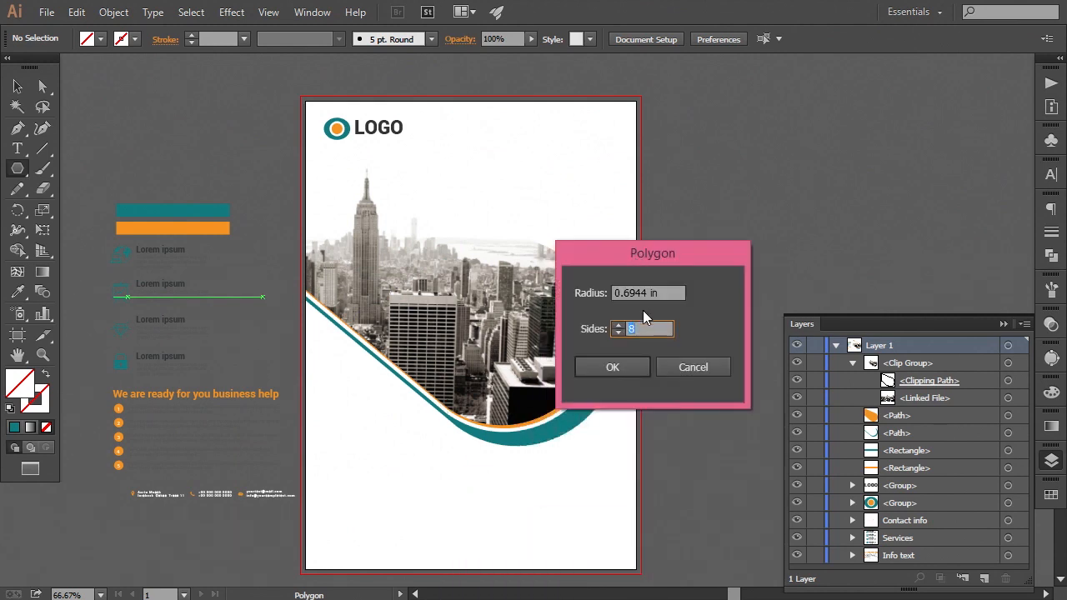
{"action": "left_click", "coordinate": [622, 368]}
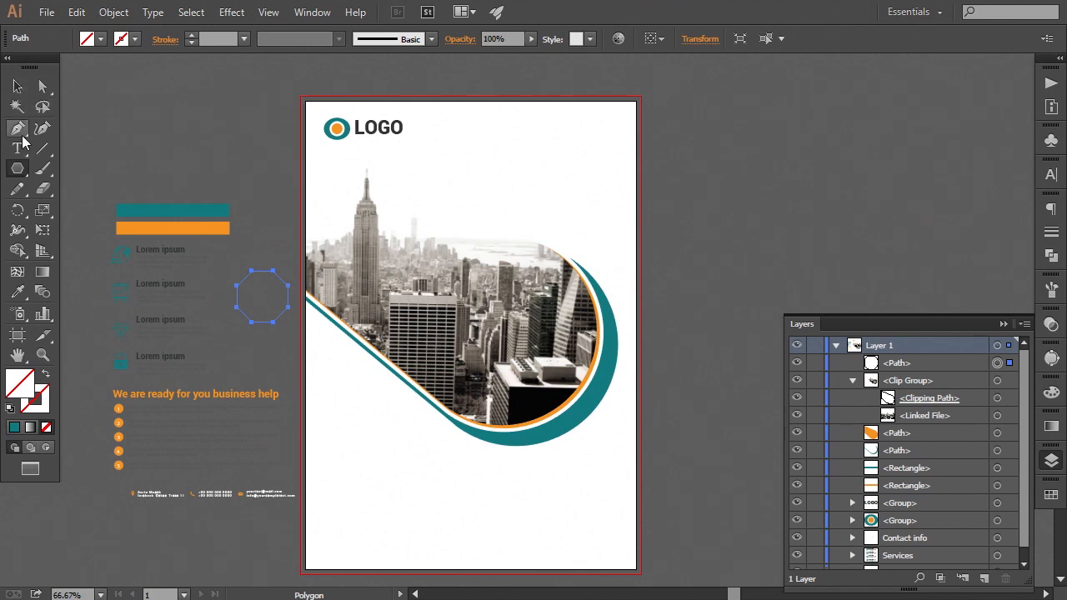
- Fill the octagon with the sample bar's orange and place it, enlarged, across the photo's lower left edge
{"action": "left_click", "coordinate": [17, 292]}
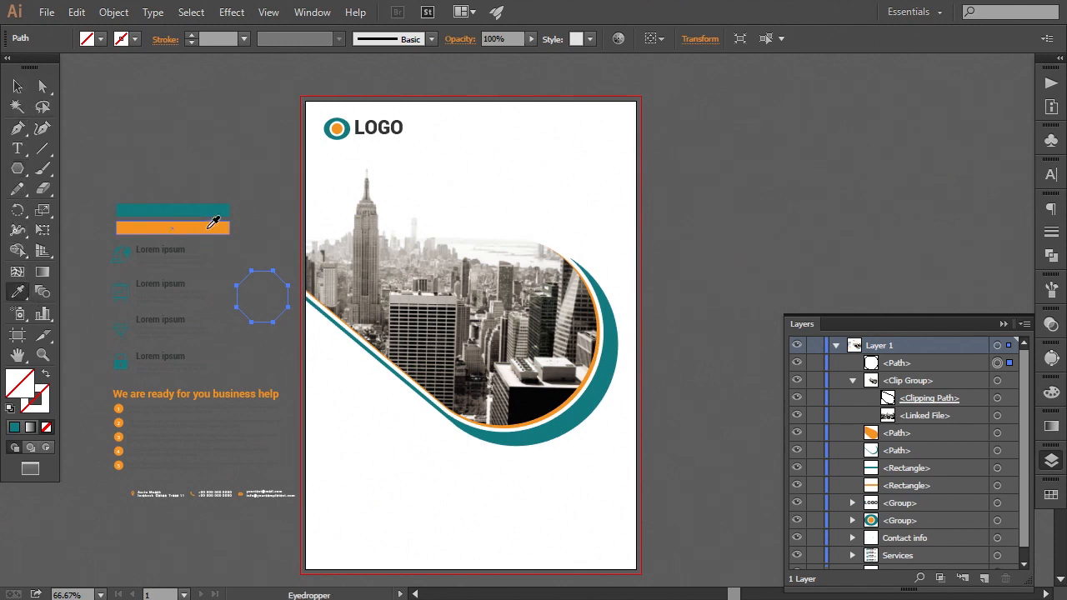
{"action": "left_click", "coordinate": [209, 228]}
{"action": "key", "text": "v"}
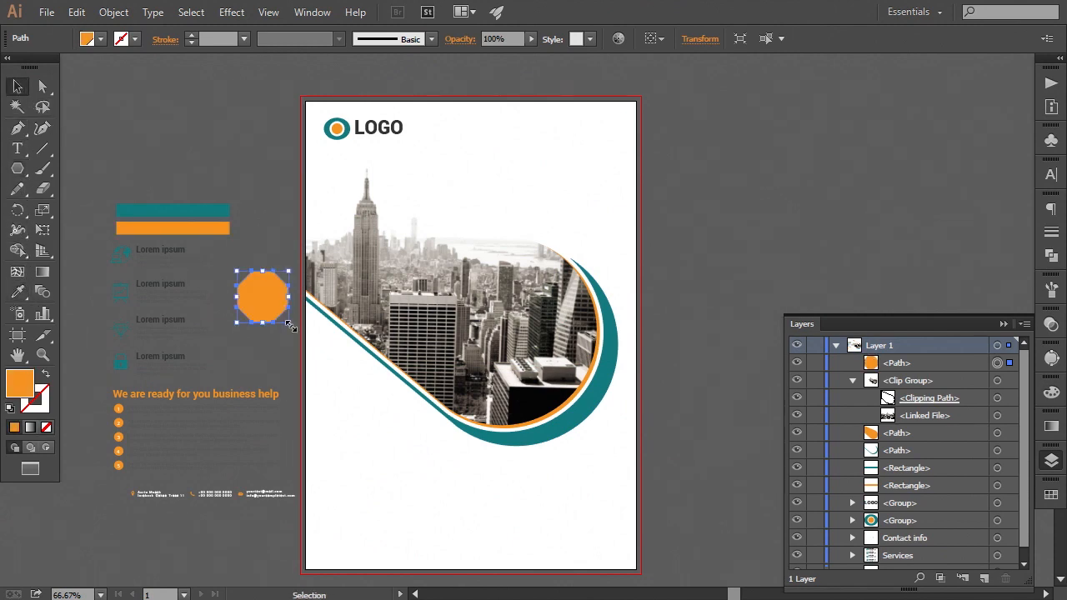
{"action": "left_click_drag", "start_coordinate": [292, 327], "coordinate": [378, 360]}
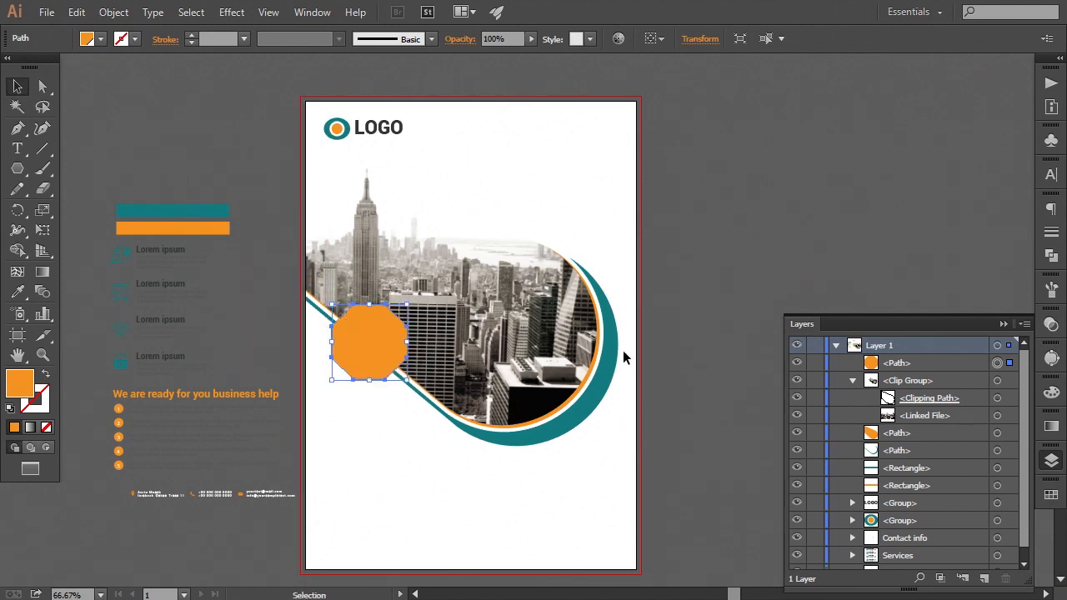
{"action": "left_click", "coordinate": [660, 359]}
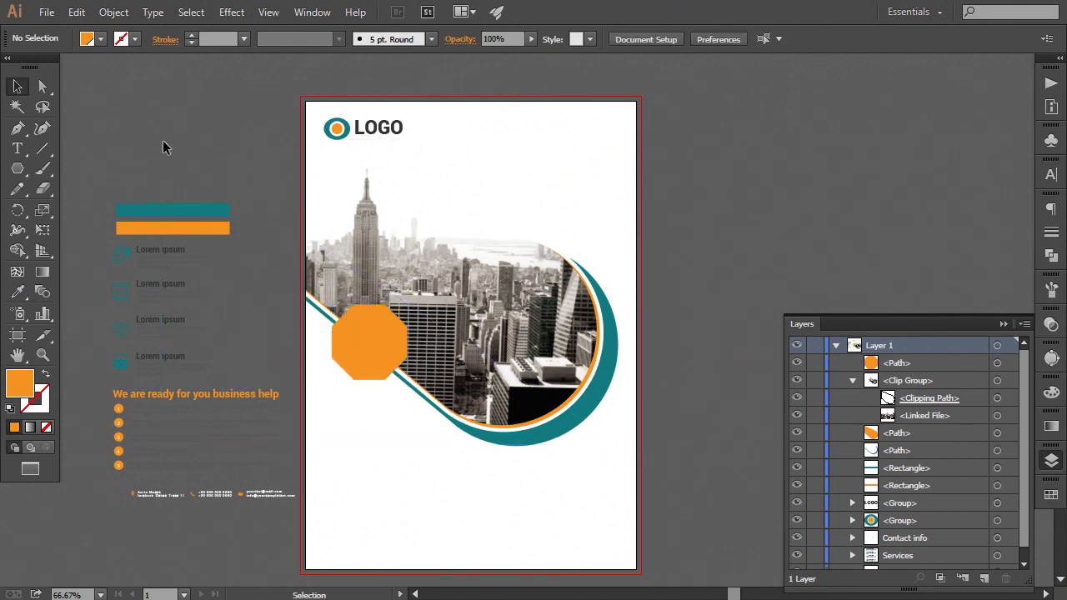
- Show the rulers and add a vertical guide along the logo's left edge
{"action": "left_click", "coordinate": [268, 11]}
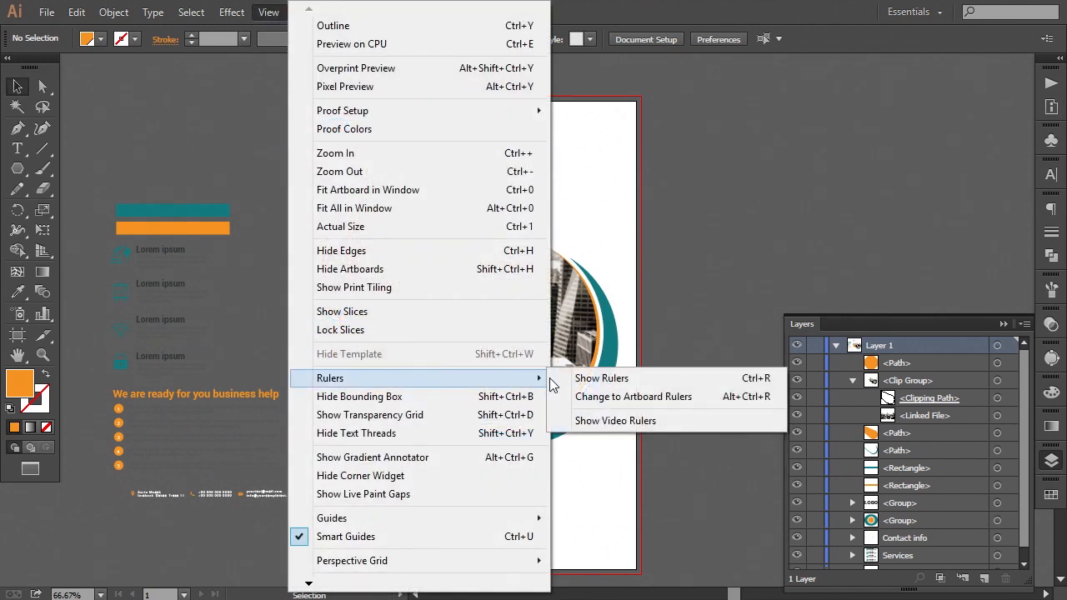
{"action": "left_click", "coordinate": [602, 378]}
{"action": "left_click_drag", "start_coordinate": [6, 510], "coordinate": [323, 480]}
- Shift the orange octagon left until its left side aligns with the vertical guide
{"action": "left_click", "coordinate": [366, 371]}
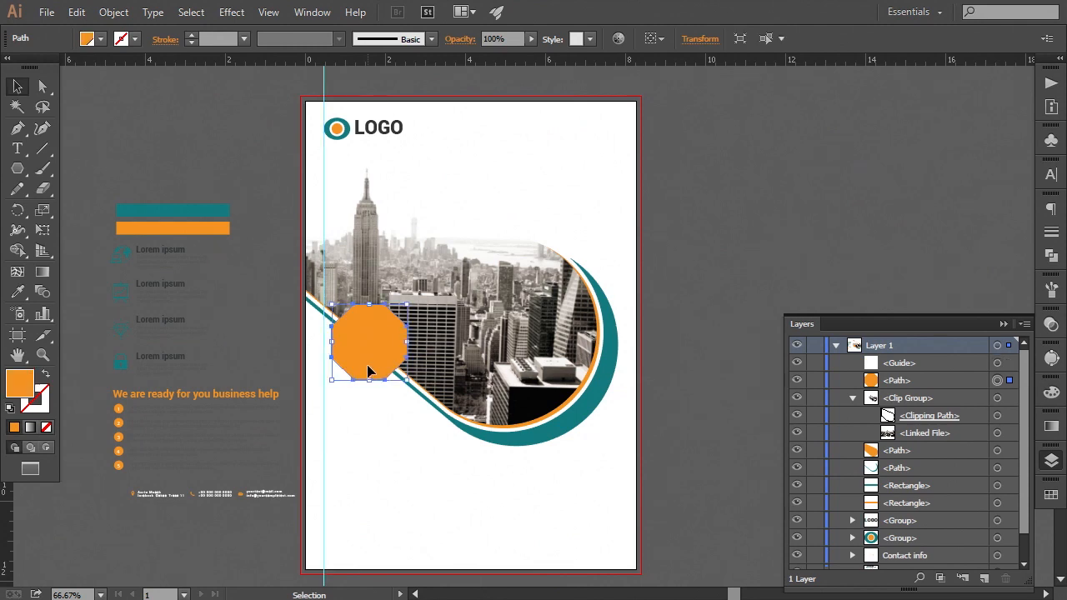
{"action": "key", "text": "Left"}
{"action": "key", "text": "Left"}
{"action": "key", "text": "Left"}
{"action": "key", "text": "Left"}
{"action": "key", "text": "Left"}
{"action": "key", "text": "Left"}
{"action": "key", "text": "Left"}
{"action": "key", "text": "Left"}
{"action": "key", "text": "Left"}
{"action": "key", "text": "Left"}
{"action": "key", "text": "Left"}
{"action": "key", "text": "Left"}
{"action": "left_click", "coordinate": [672, 323]}
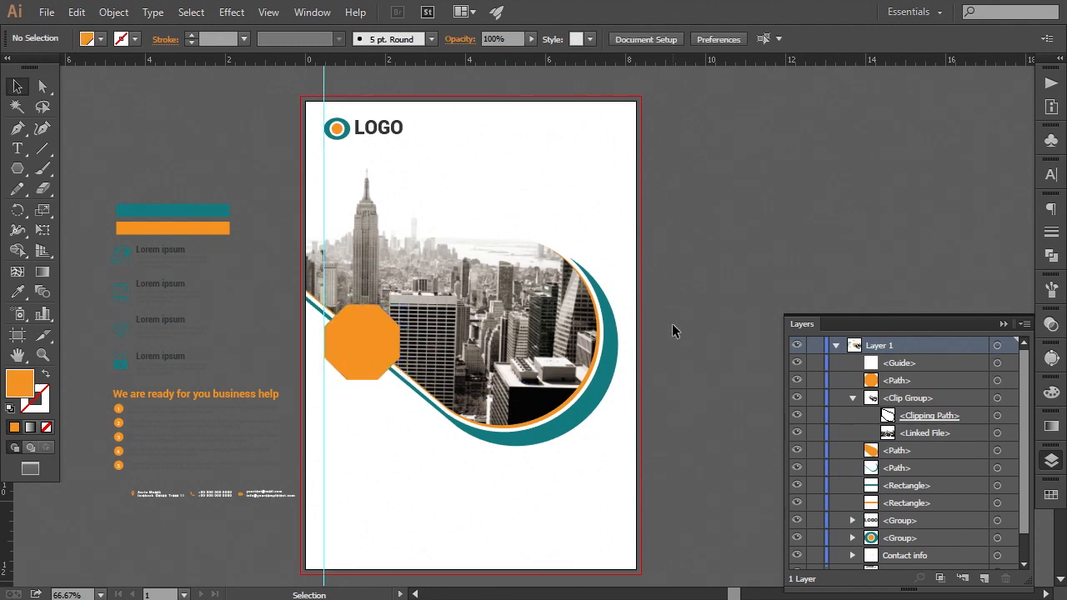
- Create a larger copy of the orange octagon with Offset Path, using a 0.07 in offset and miter joins
{"action": "key", "text": "ctrl+1"}
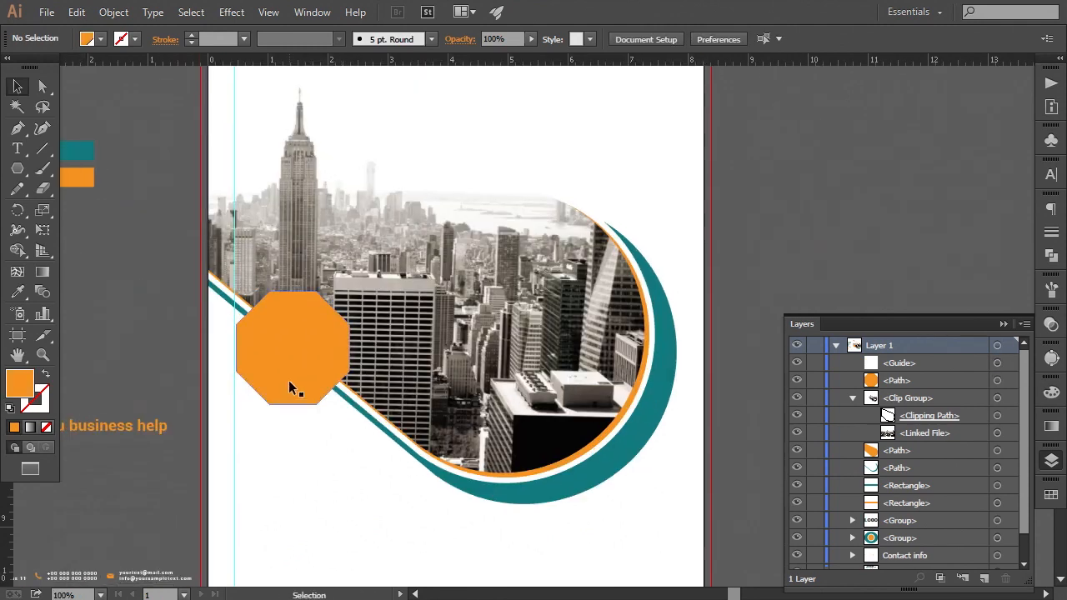
{"action": "left_click", "coordinate": [289, 380]}
{"action": "left_click", "coordinate": [113, 12]}
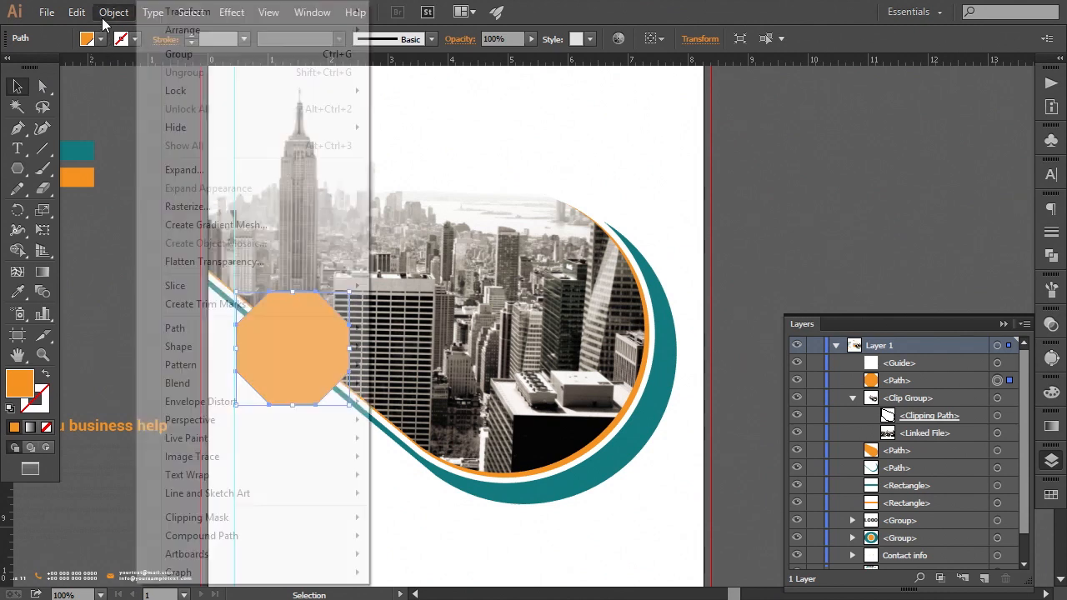
{"action": "mouse_move", "coordinate": [197, 328]}
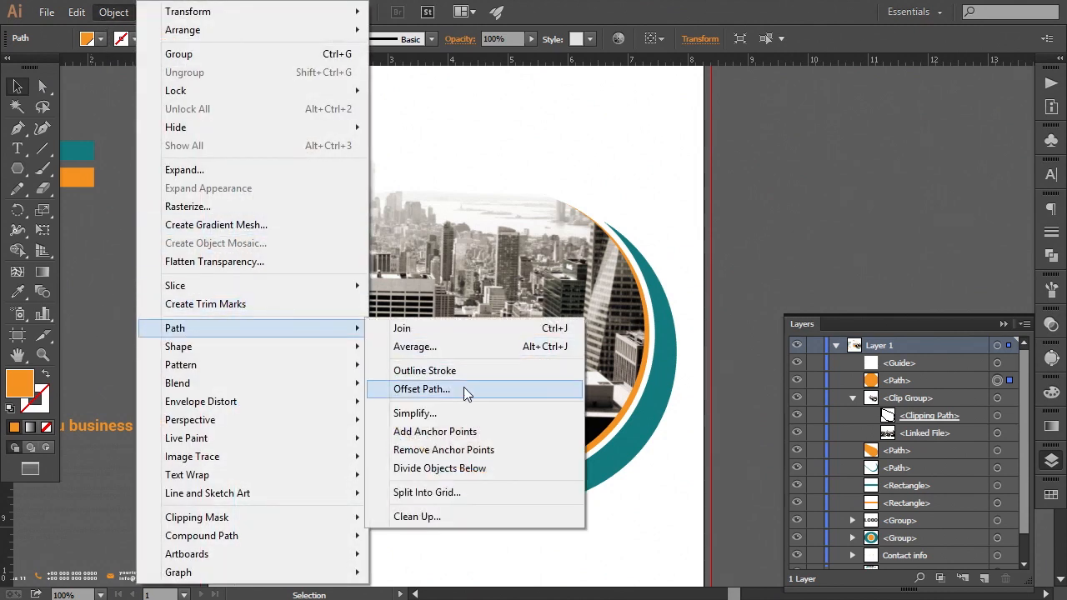
{"action": "left_click", "coordinate": [461, 390]}
{"action": "left_click_drag", "start_coordinate": [715, 430], "coordinate": [668, 333]}
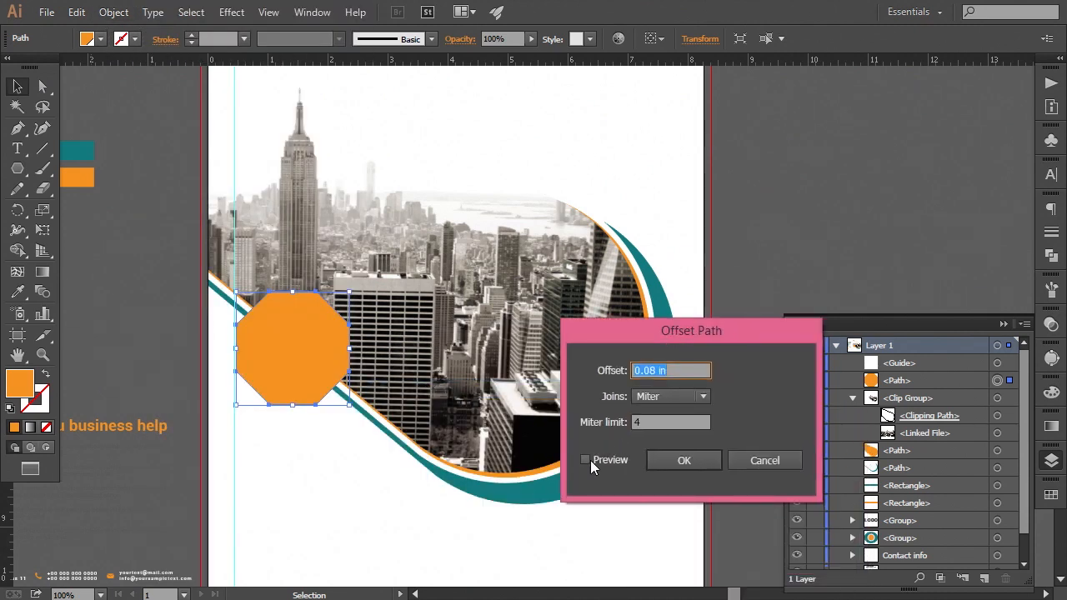
{"action": "left_click", "coordinate": [586, 460]}
{"action": "left_click", "coordinate": [654, 370]}
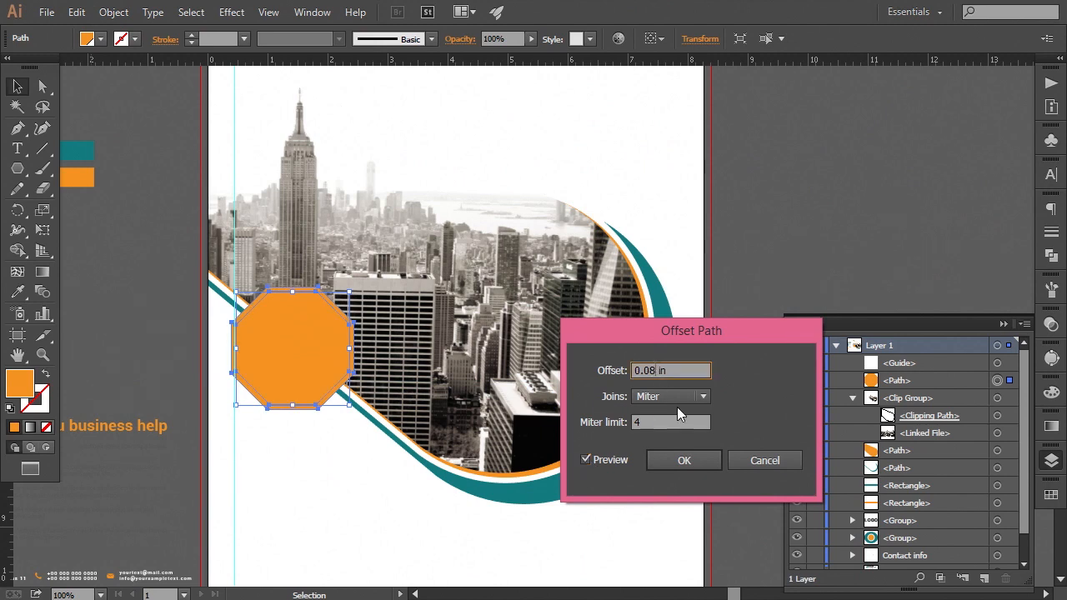
{"action": "key", "text": "BackSpace"}
{"action": "type", "text": "5"}
{"action": "left_click", "coordinate": [584, 460]}
{"action": "left_click", "coordinate": [584, 460]}
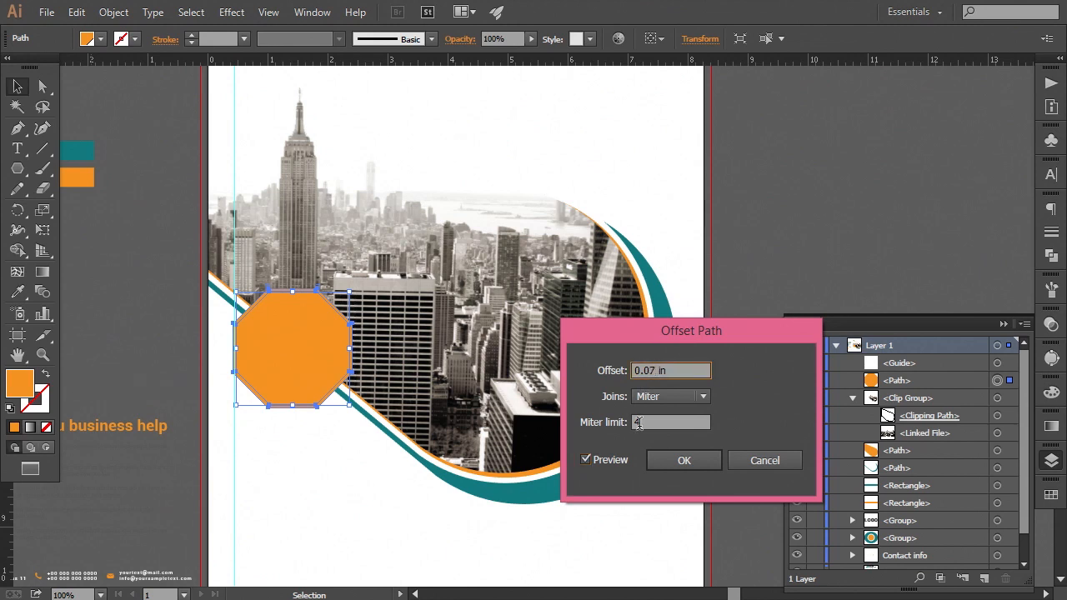
{"action": "left_click", "coordinate": [680, 460]}
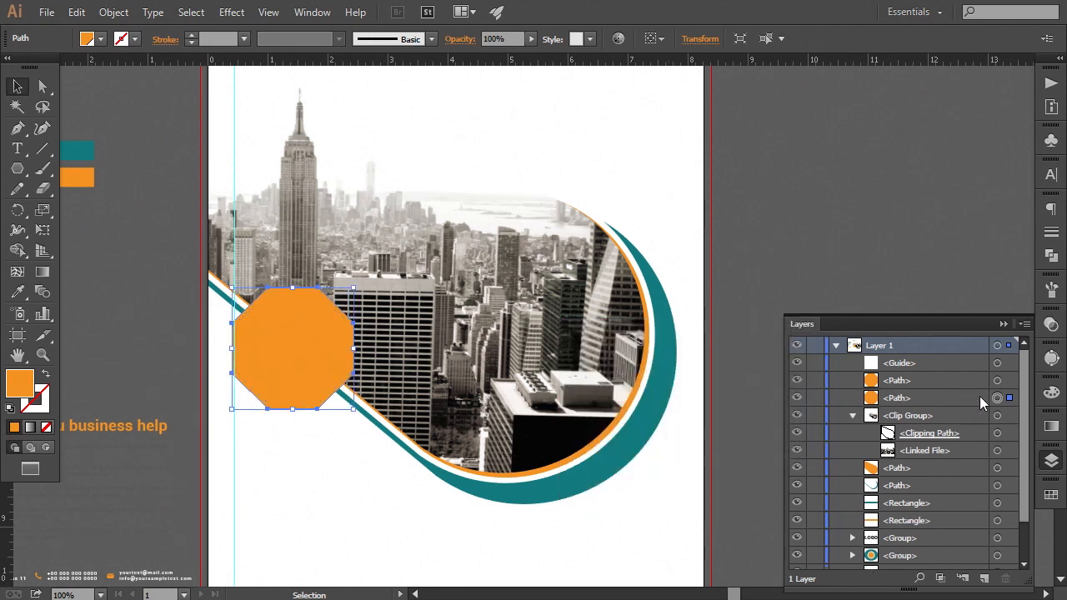
- Fill the larger offset octagon behind the orange one with white
{"action": "double_click", "coordinate": [22, 386]}
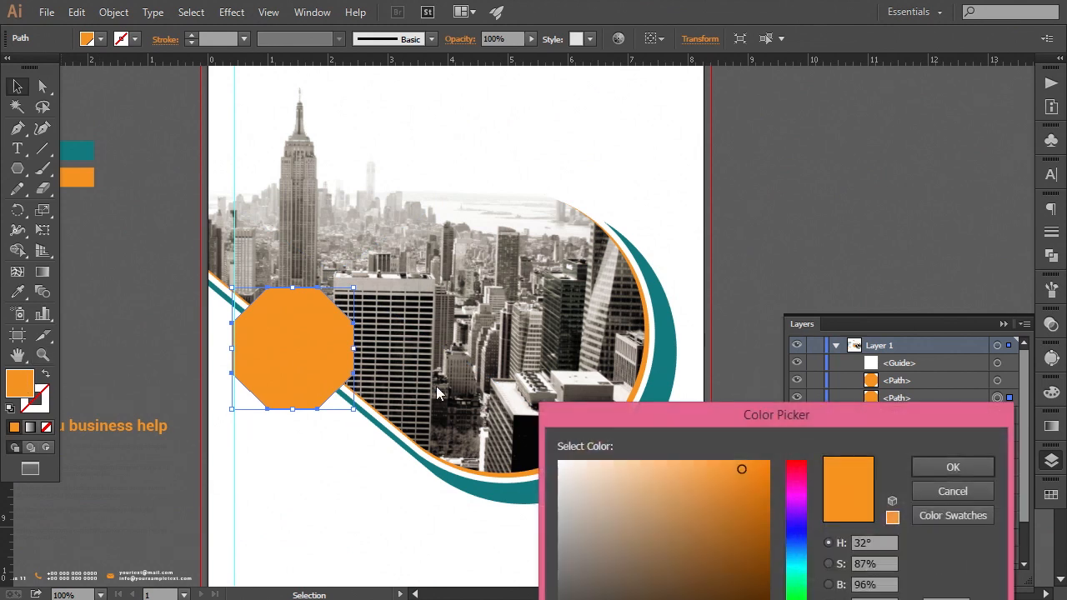
{"action": "left_click_drag", "start_coordinate": [572, 467], "coordinate": [543, 451]}
{"action": "left_click", "coordinate": [951, 466]}
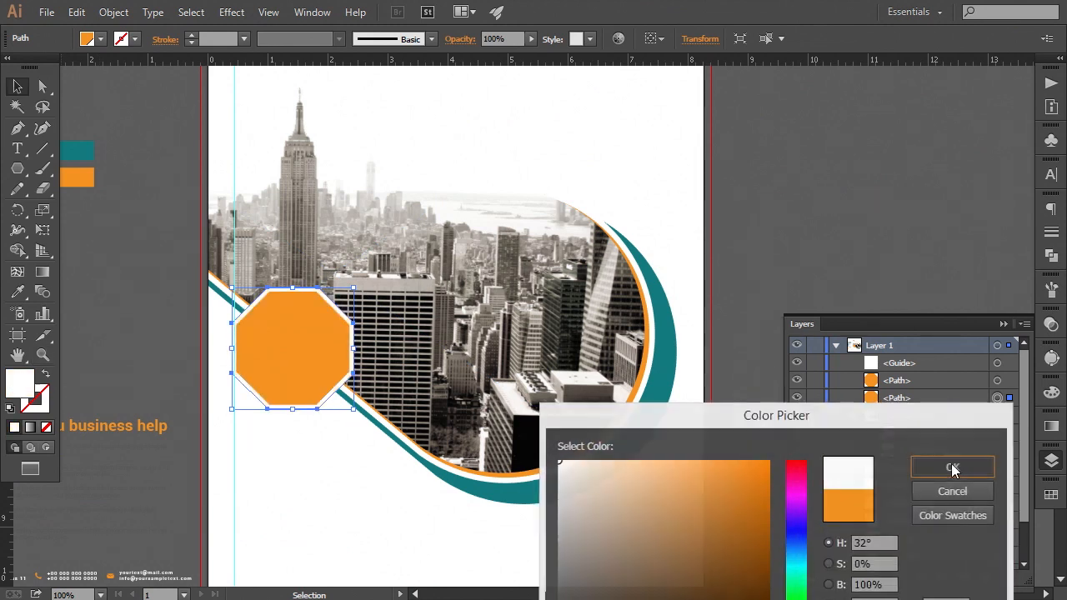
{"action": "left_click", "coordinate": [771, 282]}
- Group the orange octagon with its white offset outline
{"action": "left_click_drag", "start_coordinate": [459, 404], "coordinate": [510, 384]}
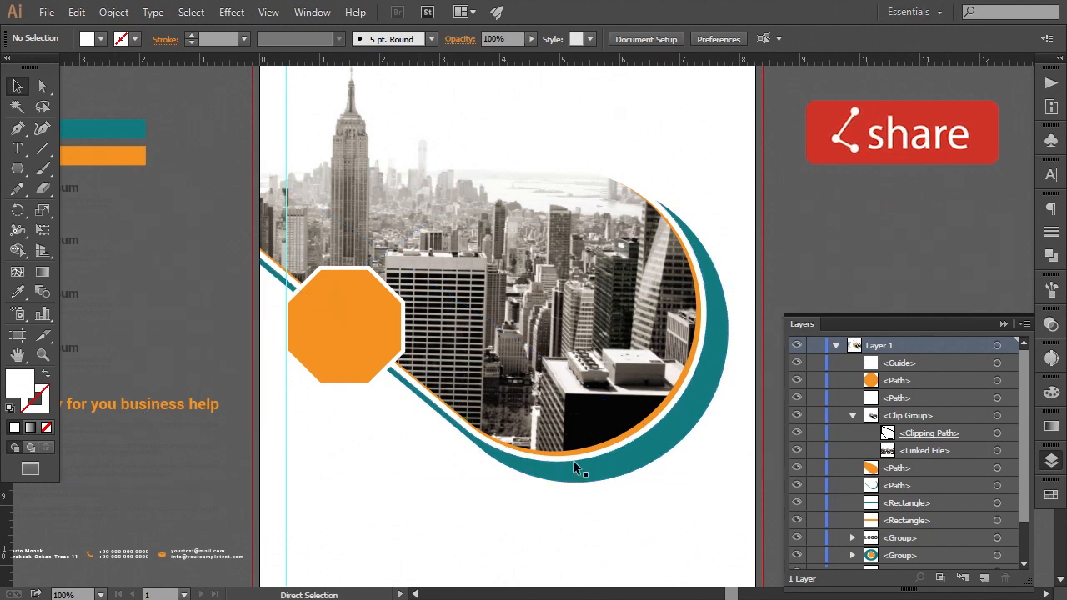
{"action": "left_click", "coordinate": [997, 380]}
{"action": "left_click", "coordinate": [996, 397], "text": "shift"}
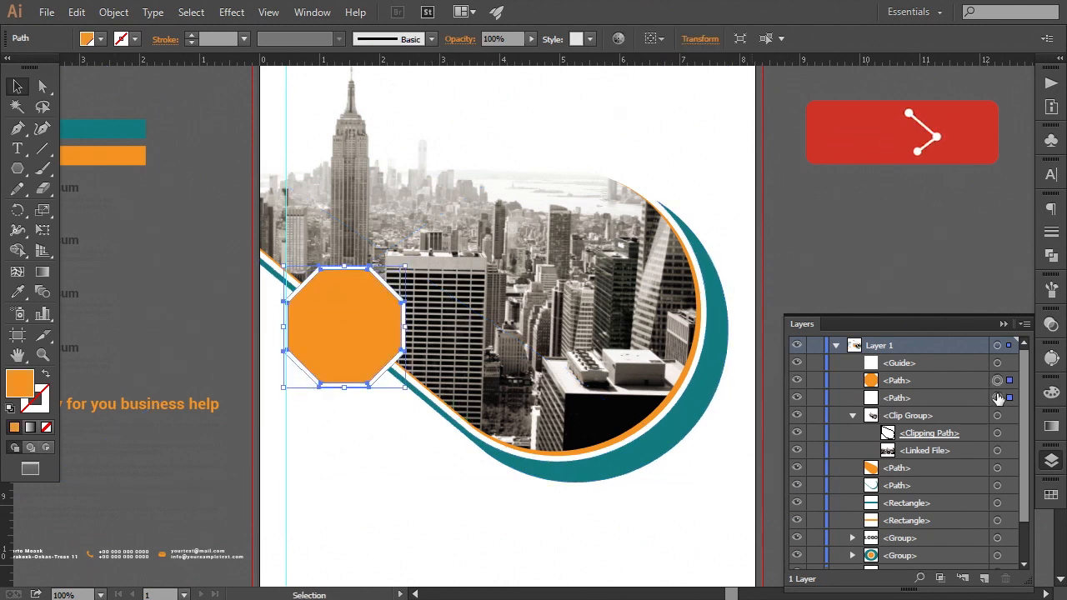
{"action": "left_click", "coordinate": [114, 11]}
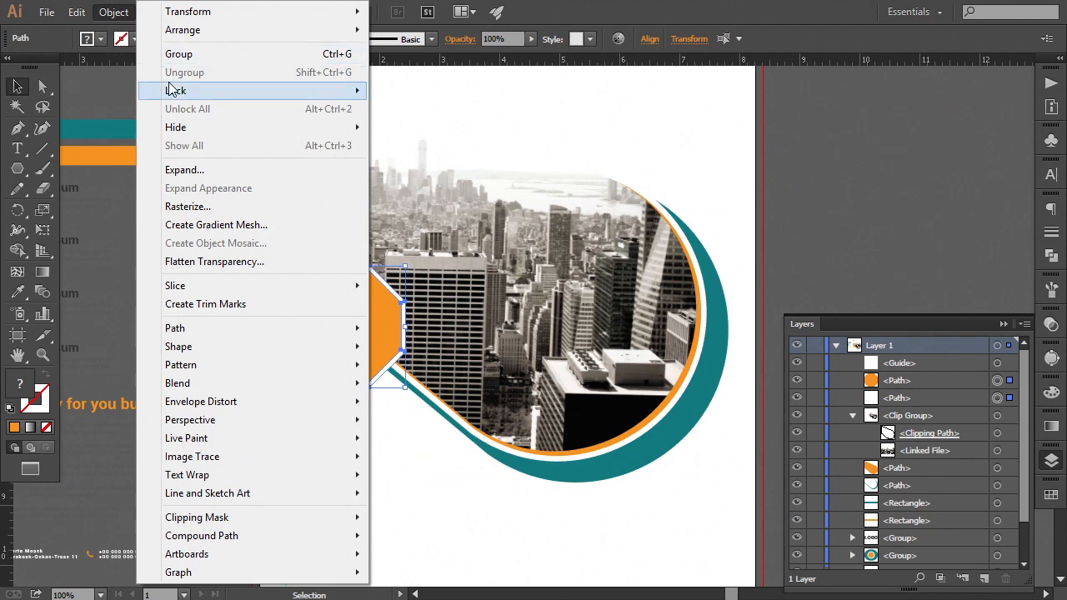
{"action": "left_click", "coordinate": [179, 54]}
{"action": "left_click", "coordinate": [192, 116]}
- Add the two-line text "50% OFF" beside the page and set its font to Roboto Regular
{"action": "left_click_drag", "start_coordinate": [196, 198], "coordinate": [268, 230]}
{"action": "key", "text": "t"}
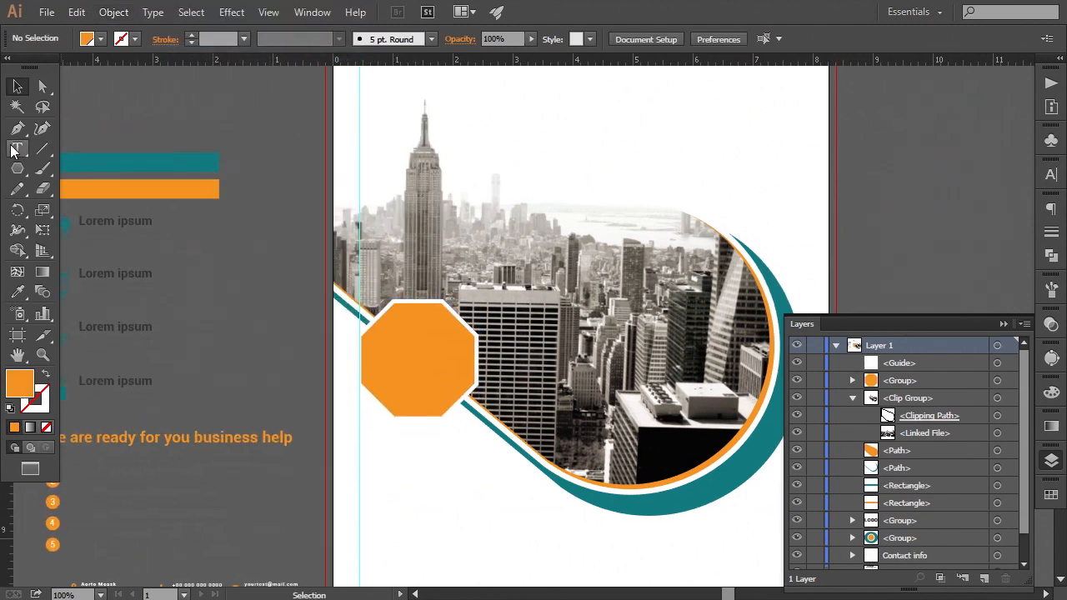
{"action": "left_click", "coordinate": [345, 345]}
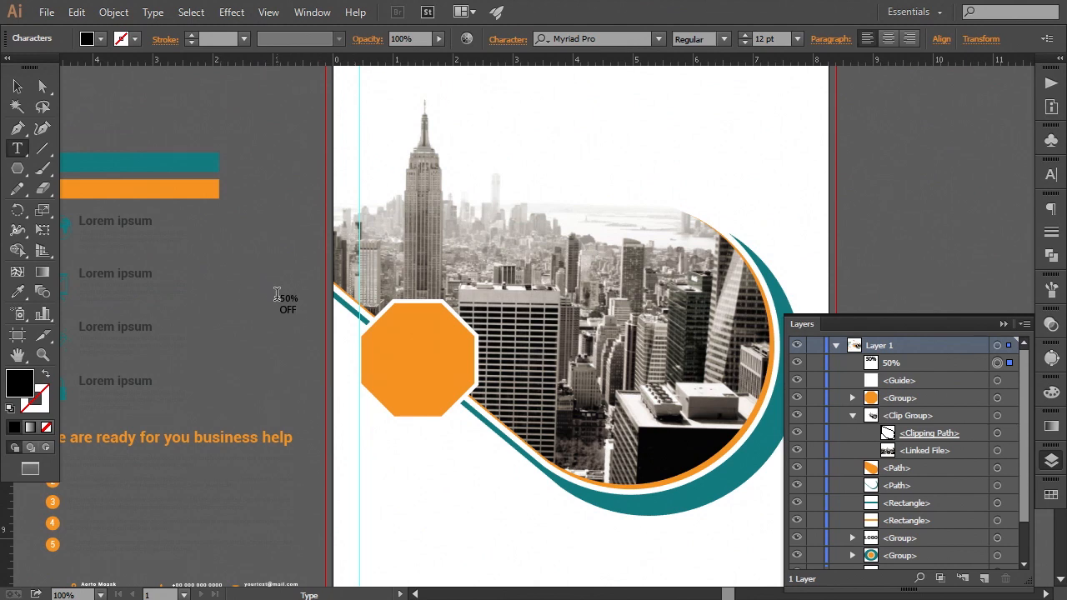
{"action": "left_click", "coordinate": [16, 86]}
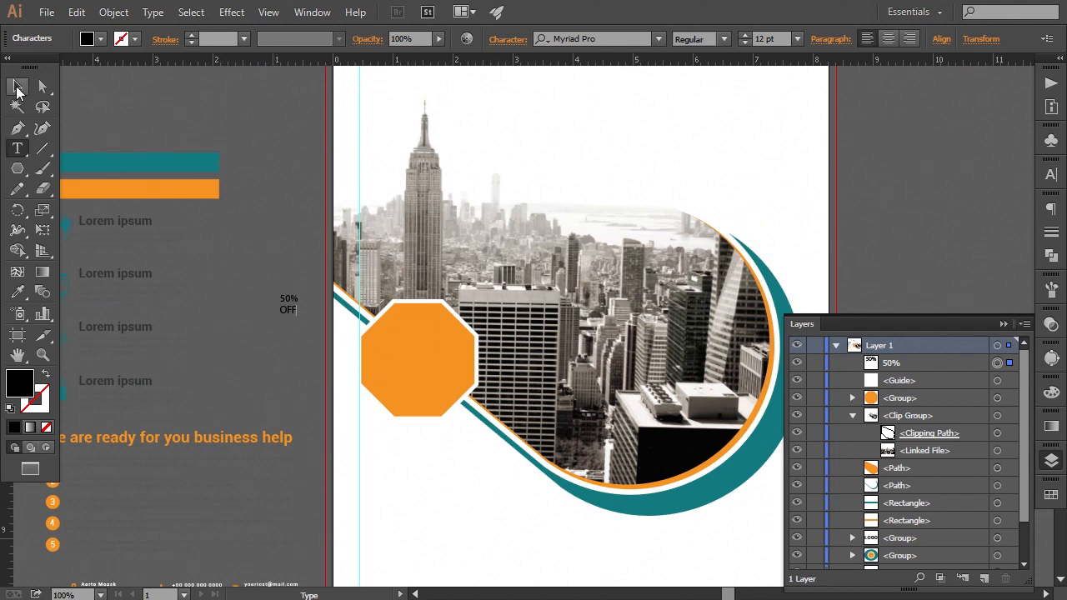
{"action": "left_click", "coordinate": [609, 34]}
{"action": "type", "text": "robo"}
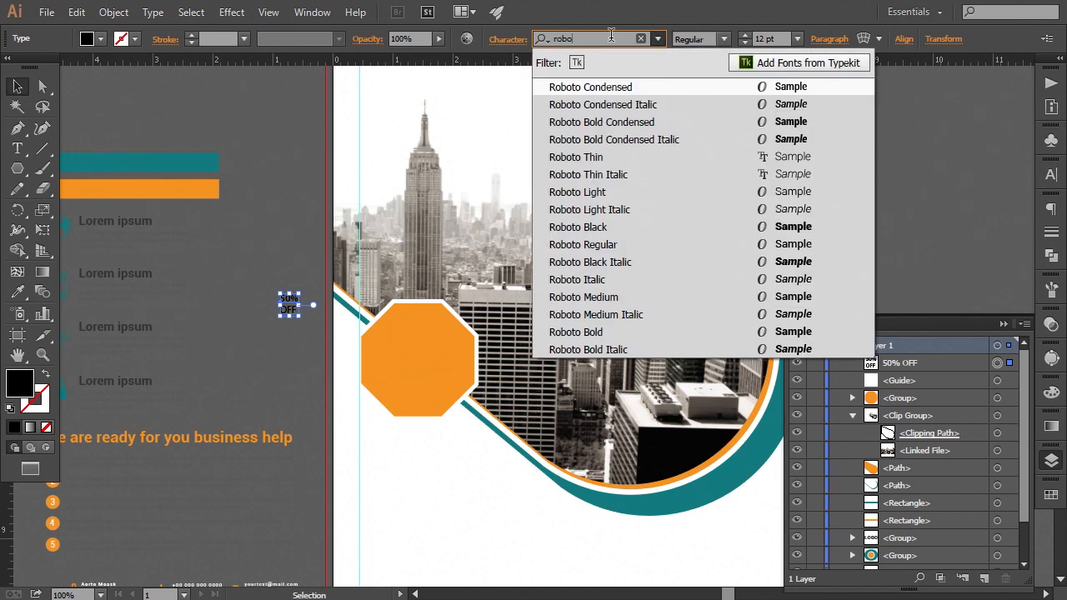
{"action": "left_click", "coordinate": [614, 243]}
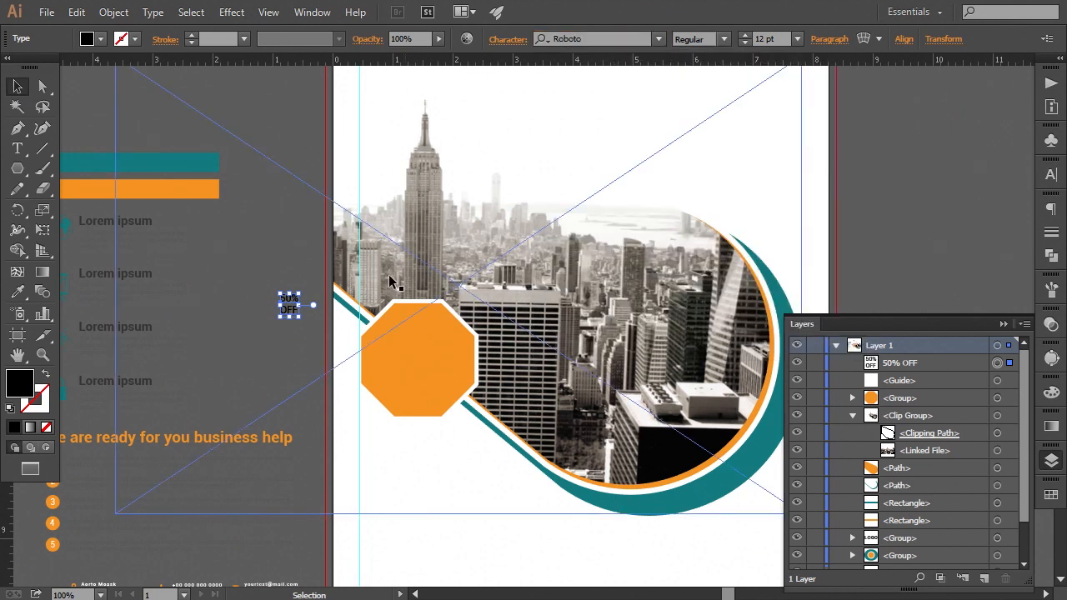
{"action": "left_click", "coordinate": [292, 278]}
- Set the "50%" line to 46 pt in the Roboto Medium style
{"action": "left_click", "coordinate": [17, 149]}
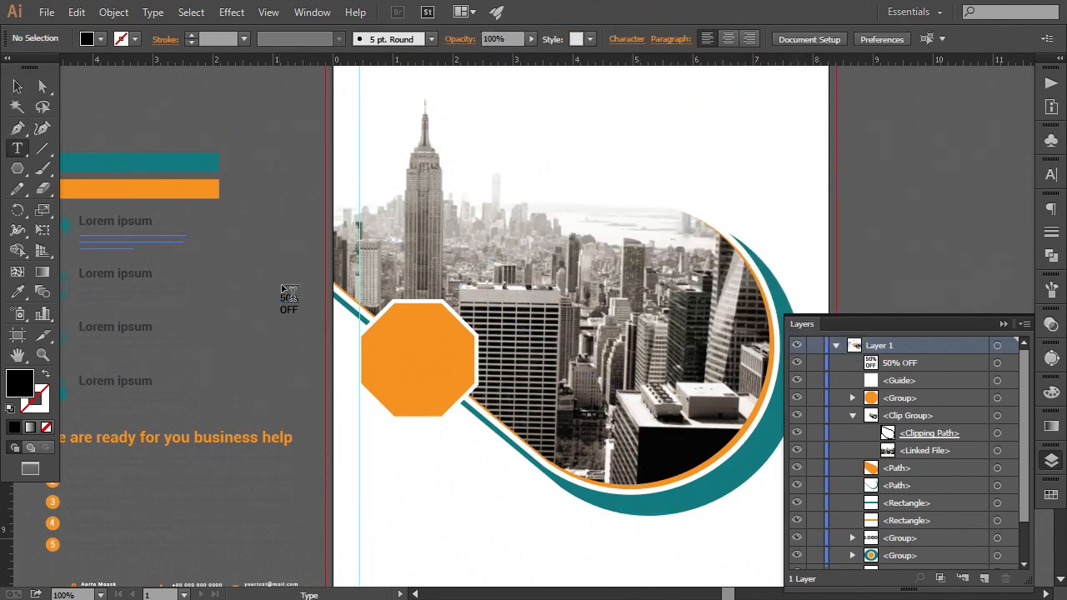
{"action": "double_click", "coordinate": [284, 297]}
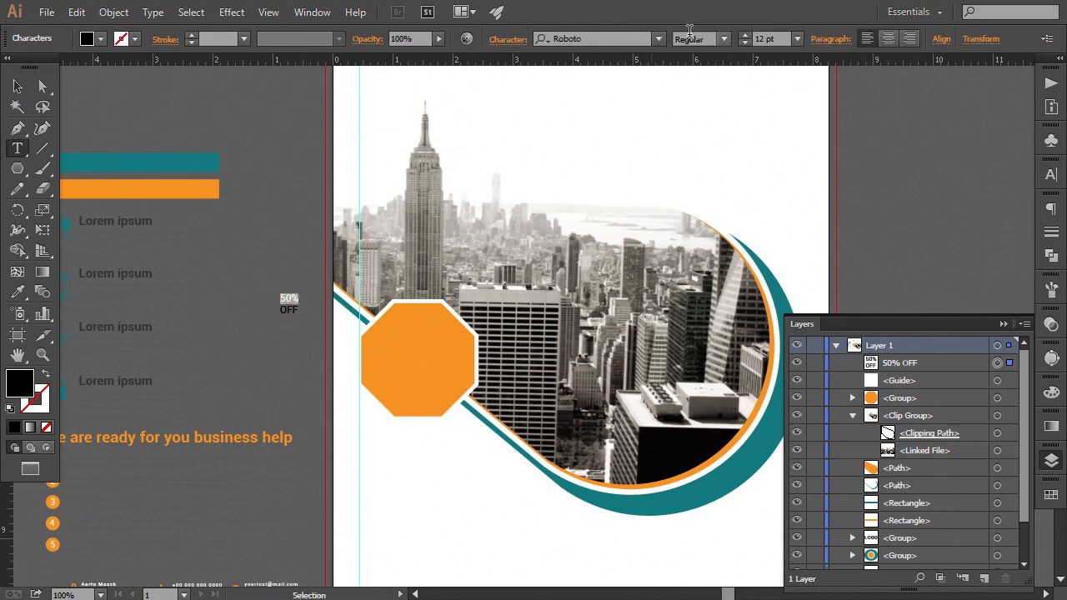
{"action": "double_click", "coordinate": [767, 38]}
{"action": "key", "text": "Up"}
{"action": "key", "text": "Up"}
{"action": "key", "text": "Up"}
{"action": "key", "text": "Up"}
{"action": "key", "text": "Up"}
{"action": "key", "text": "Up"}
{"action": "key", "text": "Up"}
{"action": "key", "text": "Up"}
{"action": "key", "text": "Up"}
{"action": "key", "text": "Up"}
{"action": "key", "text": "Up"}
{"action": "key", "text": "Up"}
{"action": "key", "text": "Up"}
{"action": "key", "text": "Up"}
{"action": "key", "text": "Up"}
{"action": "key", "text": "Up"}
{"action": "key", "text": "Up"}
{"action": "key", "text": "Up"}
{"action": "key", "text": "Up"}
{"action": "key", "text": "Up"}
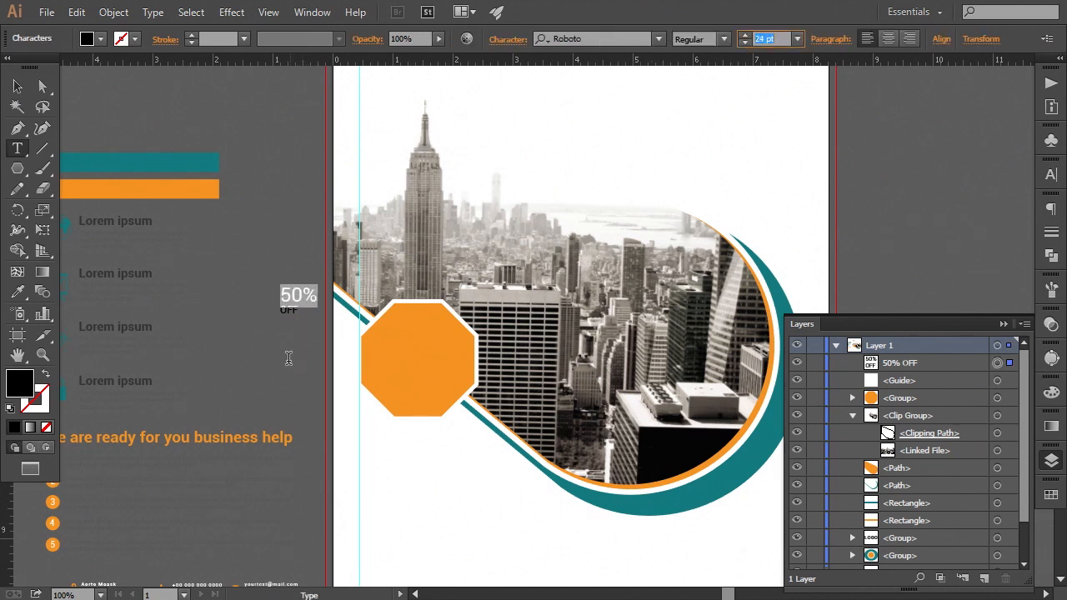
{"action": "key", "text": "Down"}
{"action": "key", "text": "Down"}
{"action": "key", "text": "Down"}
{"action": "key", "text": "Down"}
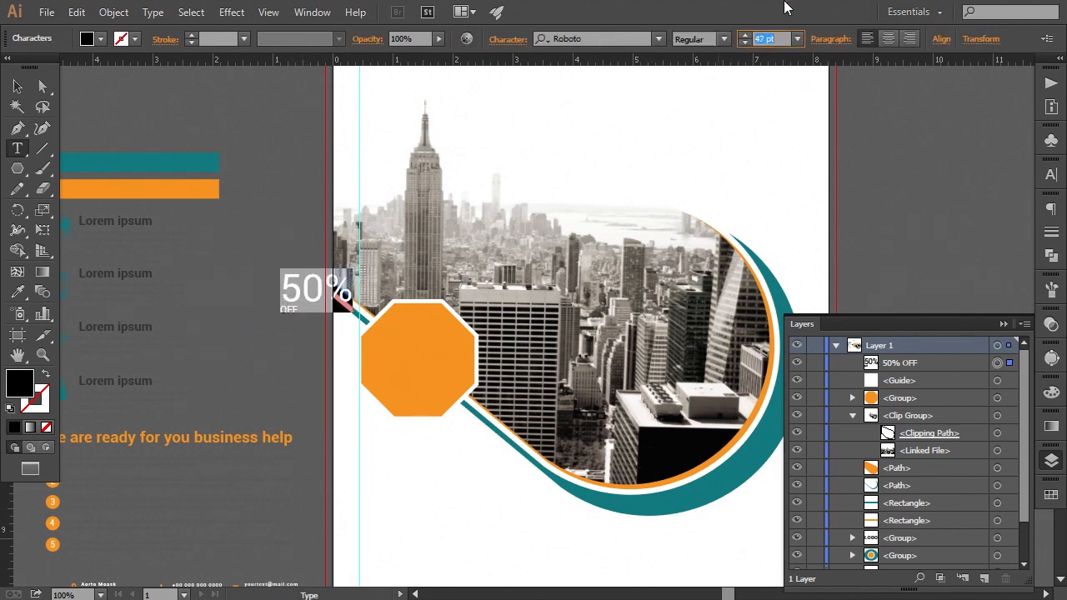
{"action": "left_click", "coordinate": [723, 39]}
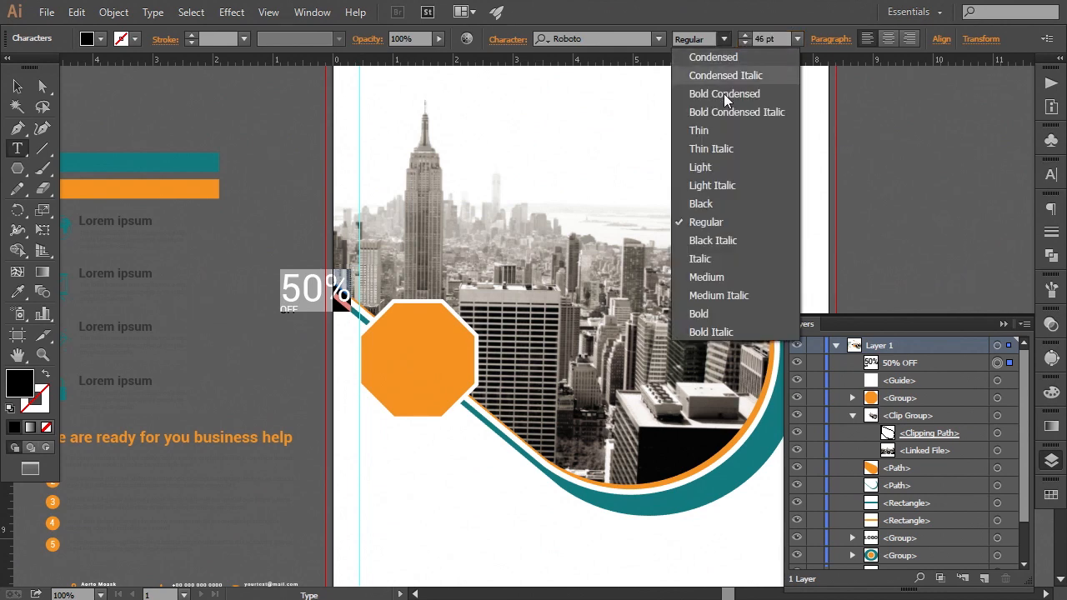
{"action": "left_click", "coordinate": [701, 276]}
- Center-align the two lines of the "50% OFF" text
{"action": "left_click", "coordinate": [278, 314]}
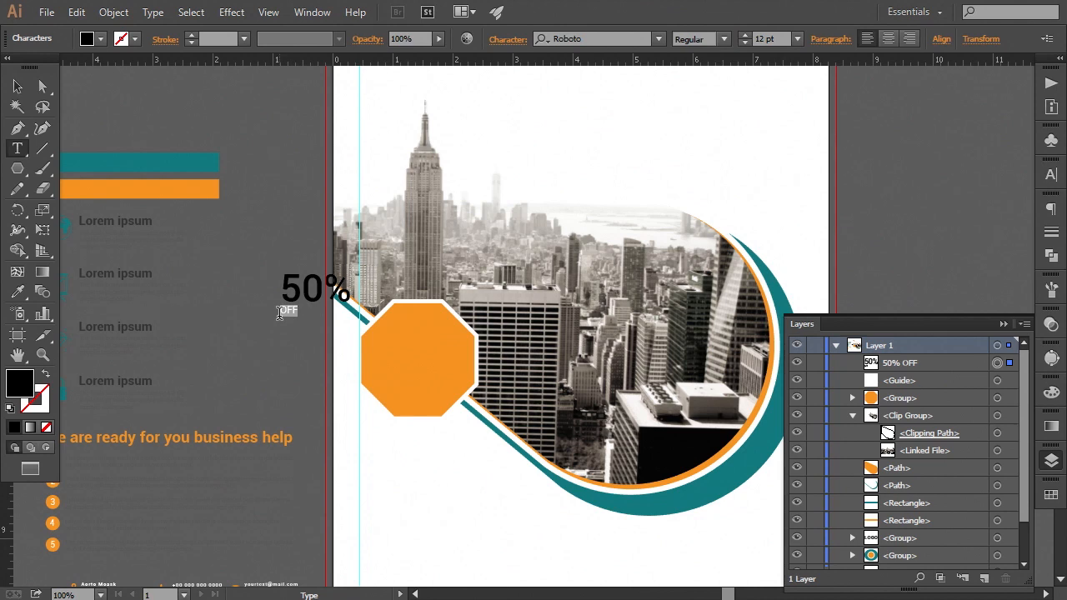
{"action": "left_click", "coordinate": [18, 87]}
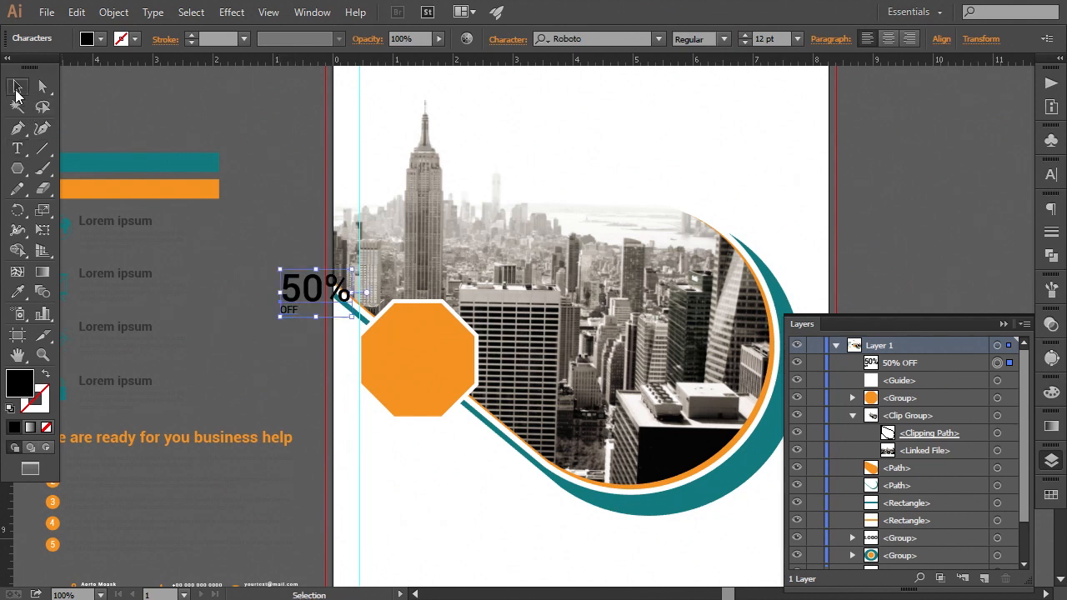
{"action": "left_click", "coordinate": [830, 40]}
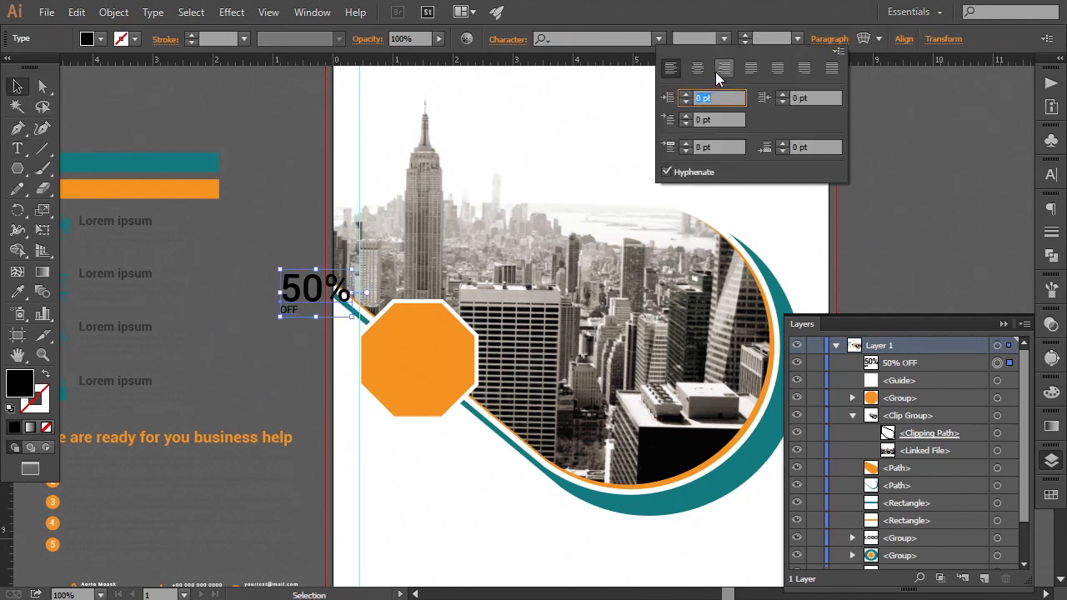
{"action": "left_click", "coordinate": [696, 69]}
{"action": "left_click", "coordinate": [284, 360]}
- Set the font size of the "OFF" line to 25 pt
{"action": "left_click", "coordinate": [18, 148]}
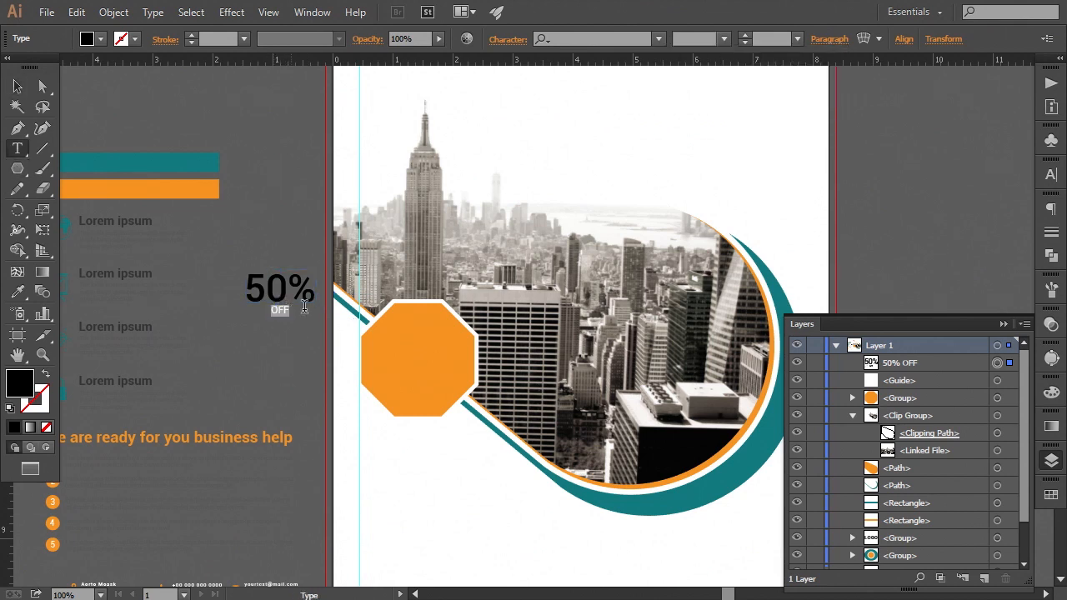
{"action": "left_click", "coordinate": [767, 38]}
{"action": "type", "text": "21"}
{"action": "key", "text": "Return"}
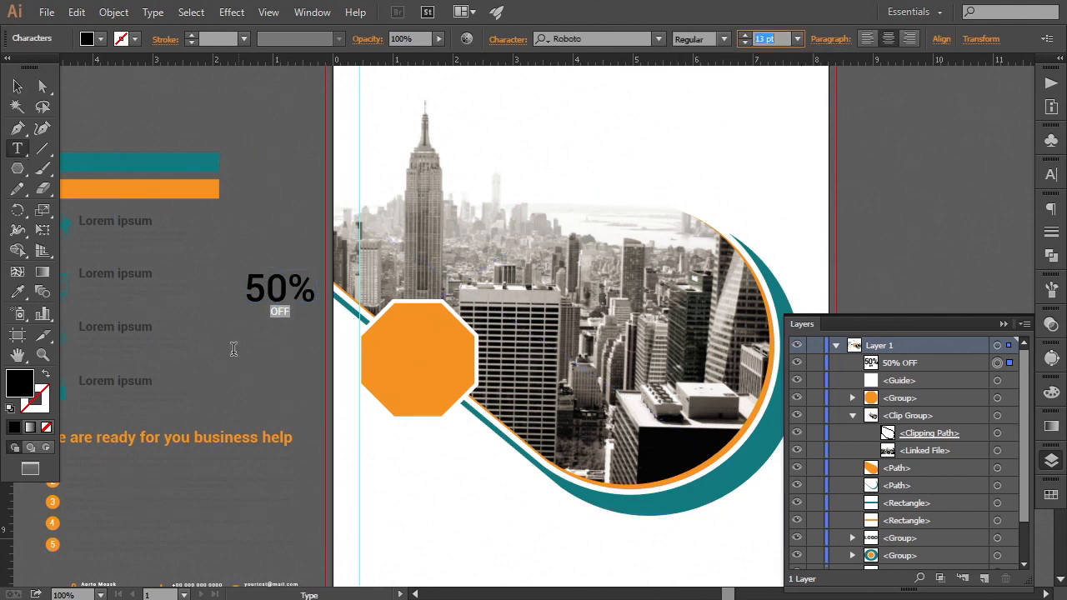
{"action": "key", "text": "Up"}
{"action": "key", "text": "Up"}
{"action": "key", "text": "Up"}
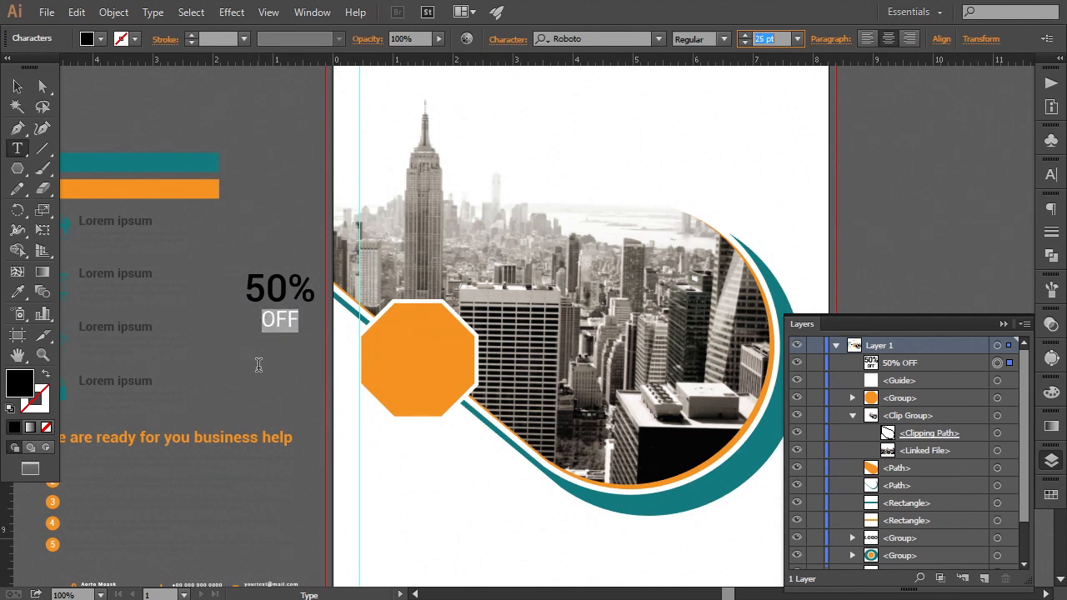
- Tighten the leading of the "50% OFF" text so the "OFF" line sits slightly closer beneath "50%"
{"action": "left_click", "coordinate": [16, 85]}
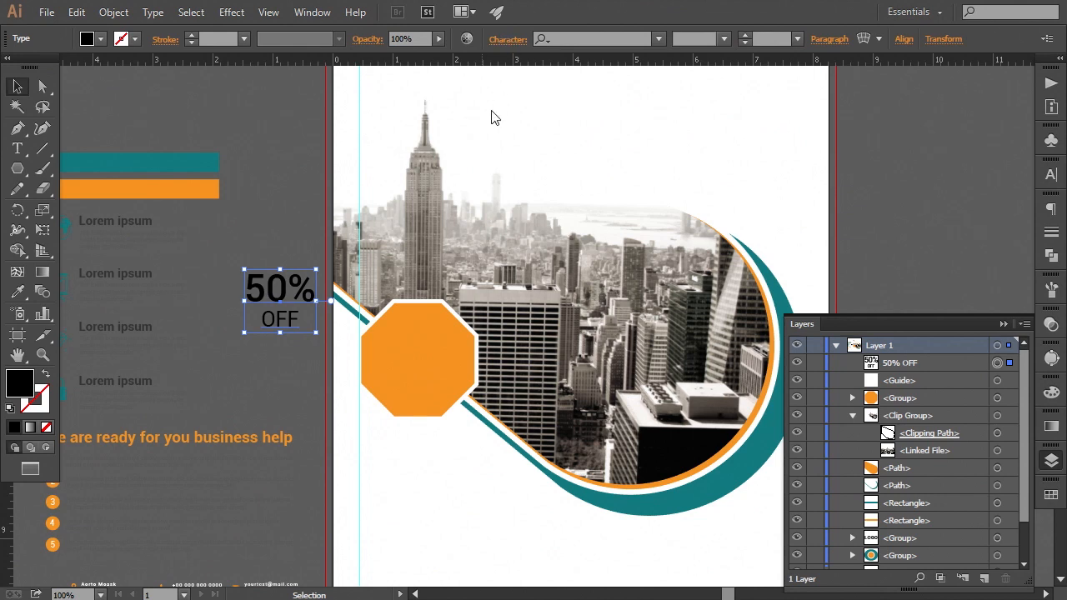
{"action": "key", "text": "ctrl+t"}
{"action": "left_click", "coordinate": [462, 147]}
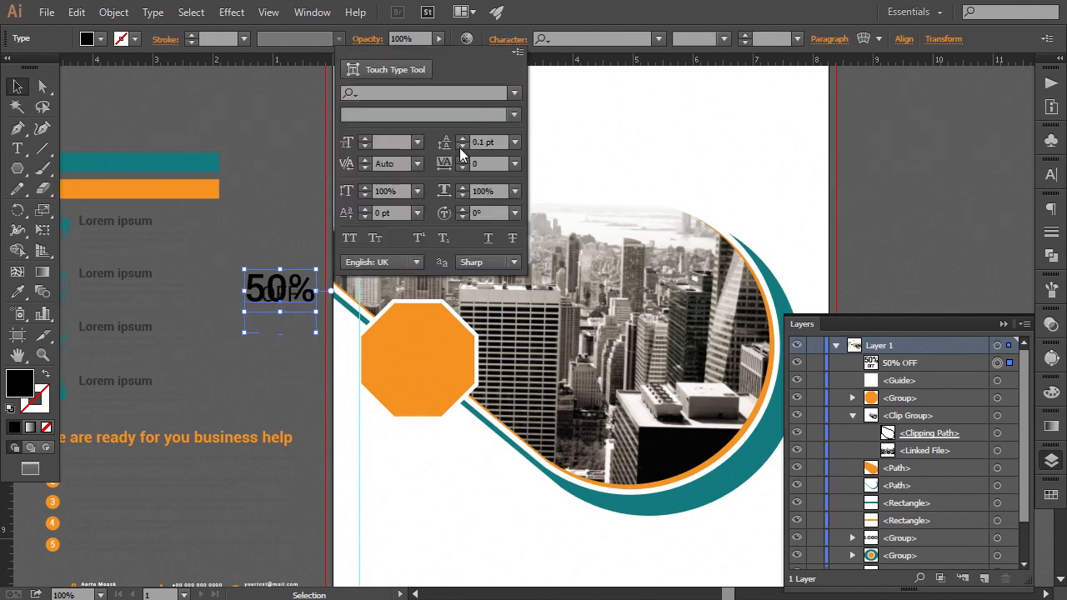
{"action": "left_click", "coordinate": [463, 139]}
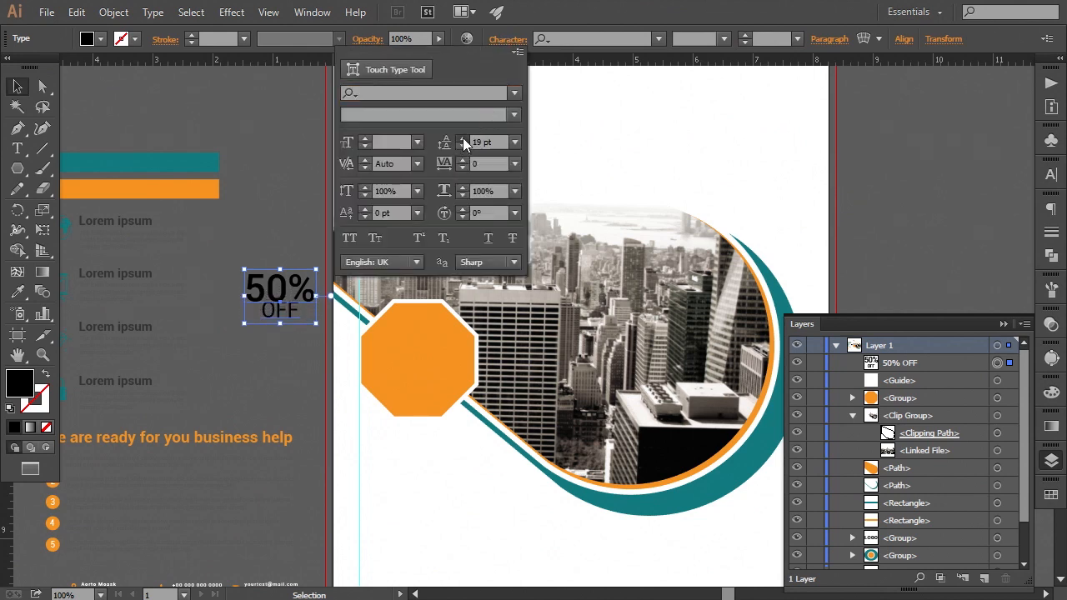
{"action": "left_click", "coordinate": [330, 240]}
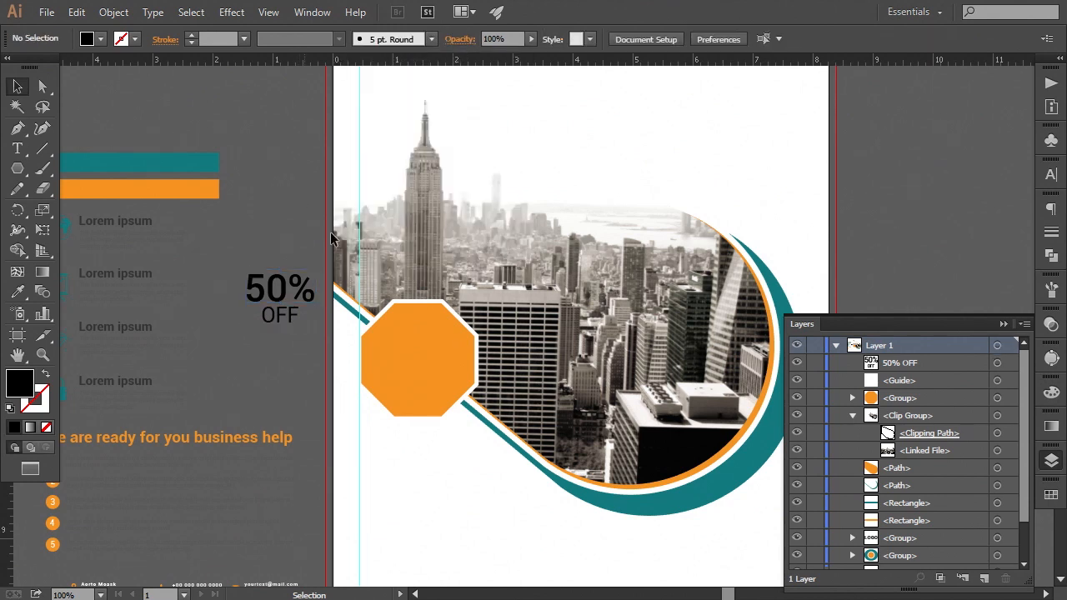
- Center the "50% OFF" text, enlarged, inside the orange octagon and set its tracking to -10
{"action": "left_click_drag", "start_coordinate": [274, 325], "coordinate": [467, 400]}
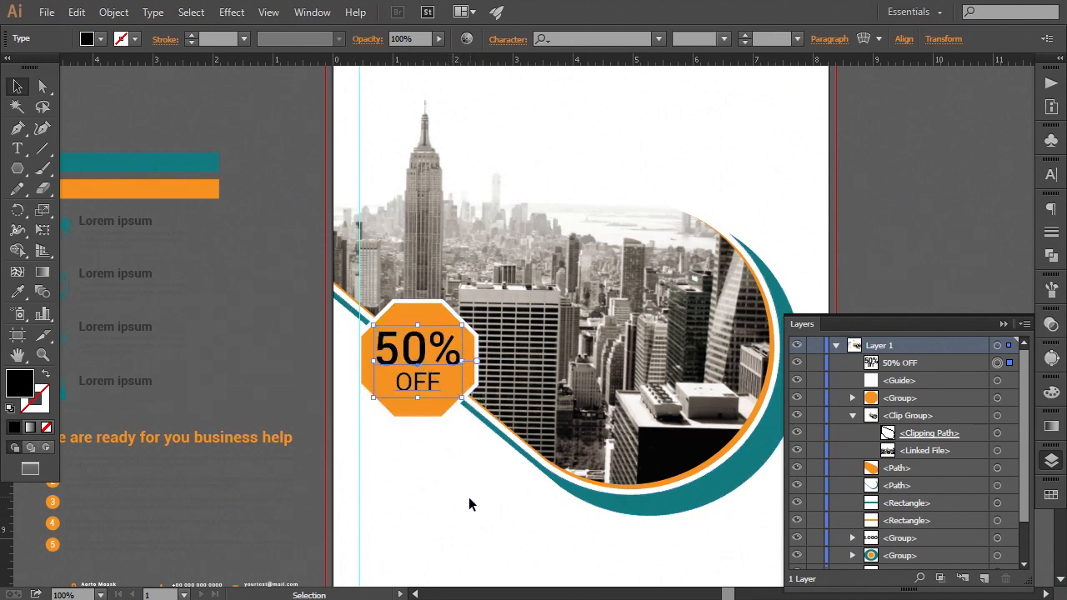
{"action": "left_click", "coordinate": [503, 39]}
{"action": "left_click", "coordinate": [515, 164]}
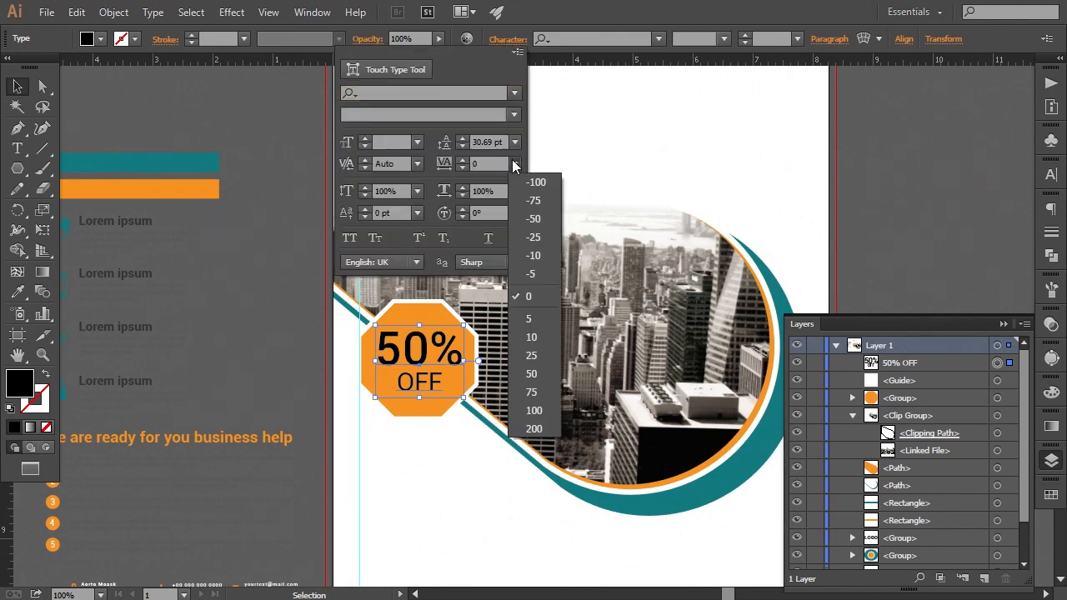
{"action": "left_click", "coordinate": [545, 257]}
{"action": "left_click", "coordinate": [422, 507]}
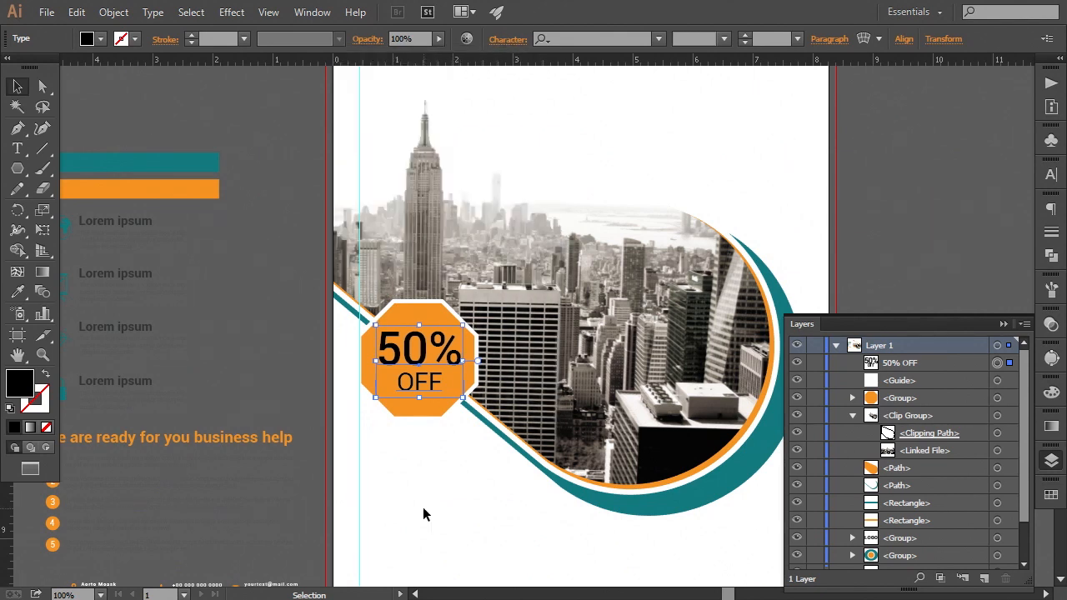
- Enlarge the "50% OFF" text slightly within the orange octagon
{"action": "left_click", "coordinate": [433, 399]}
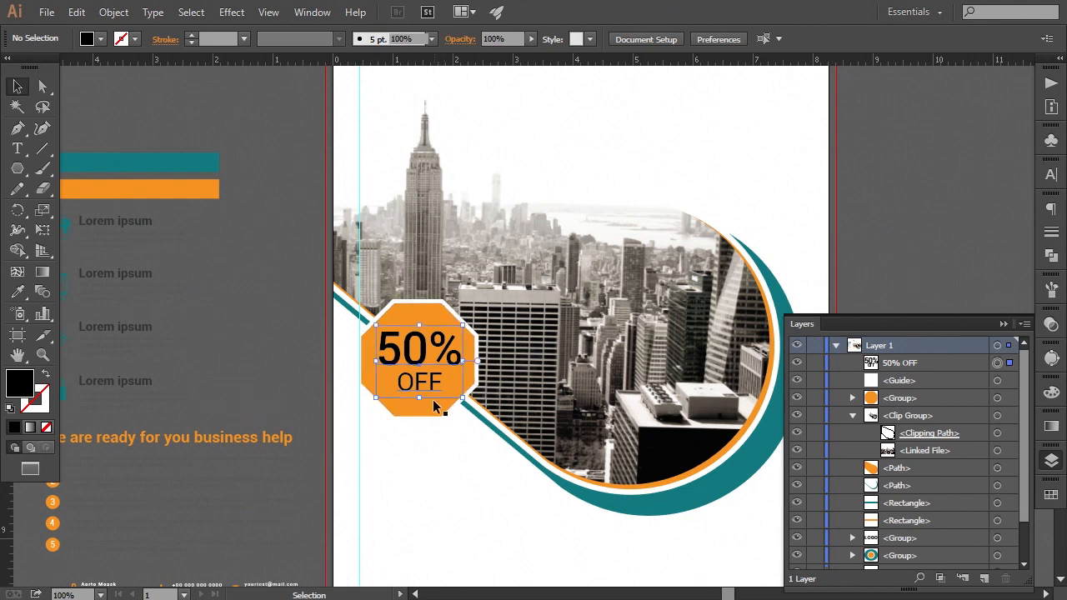
{"action": "left_click", "coordinate": [433, 478]}
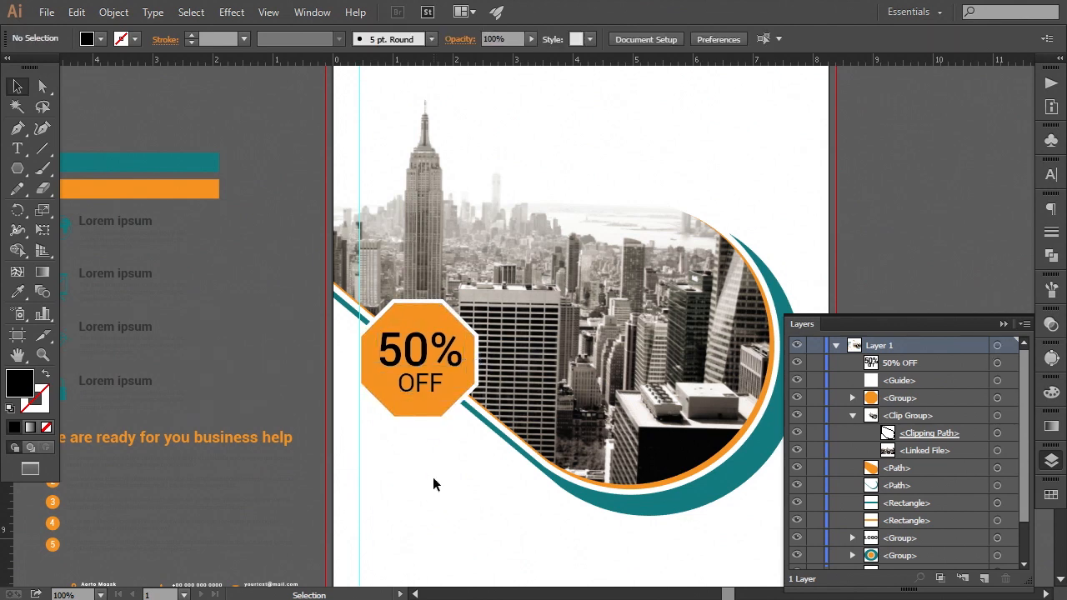
{"action": "left_click", "coordinate": [454, 392]}
{"action": "key", "text": "ctrl+="}
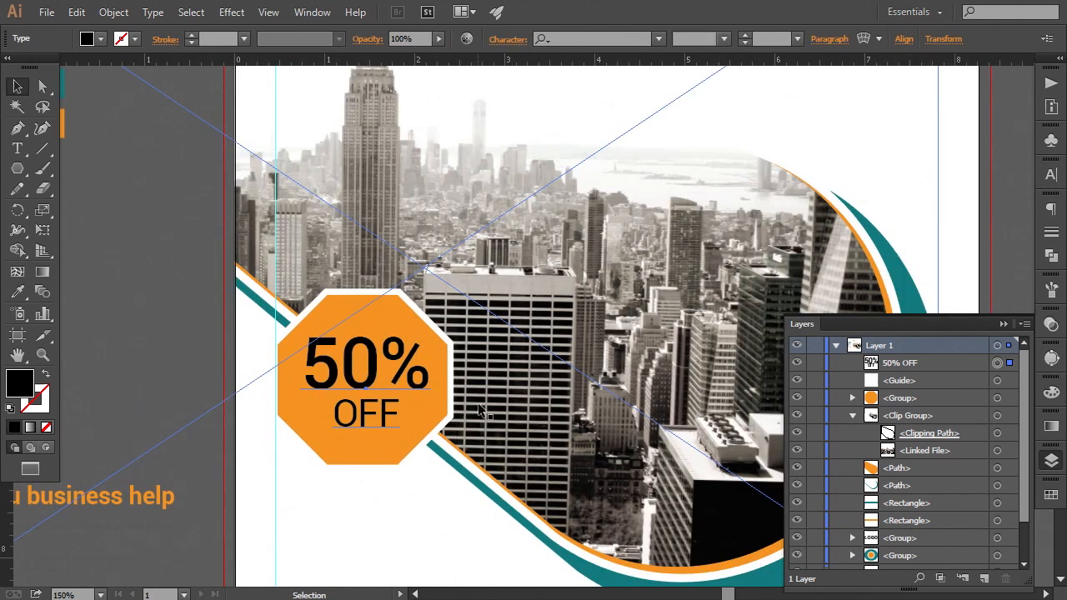
{"action": "left_click_drag", "start_coordinate": [430, 328], "coordinate": [433, 326]}
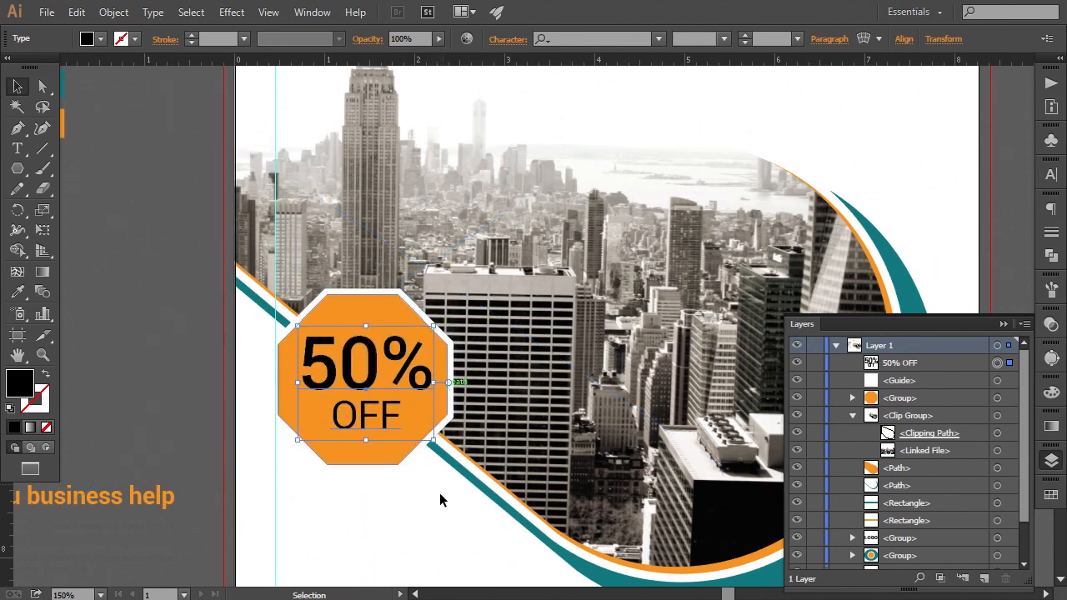
{"action": "left_click", "coordinate": [435, 504]}
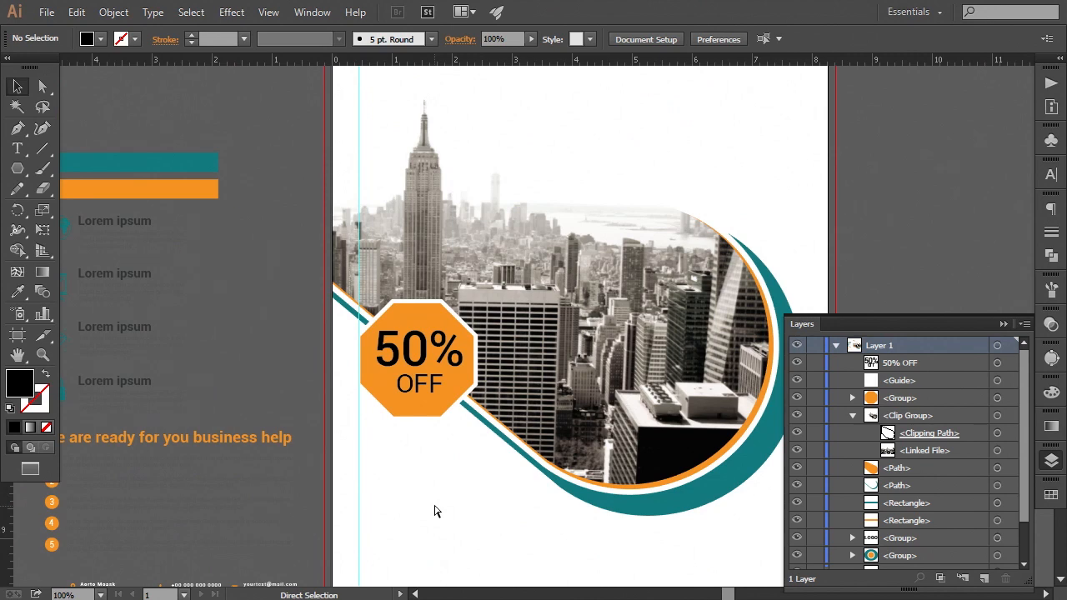
{"action": "key", "text": "ctrl+plus"}
{"action": "key", "text": "ctrl+plus"}
{"action": "key", "text": "ctrl+minus"}
{"action": "key", "text": "ctrl+minus"}
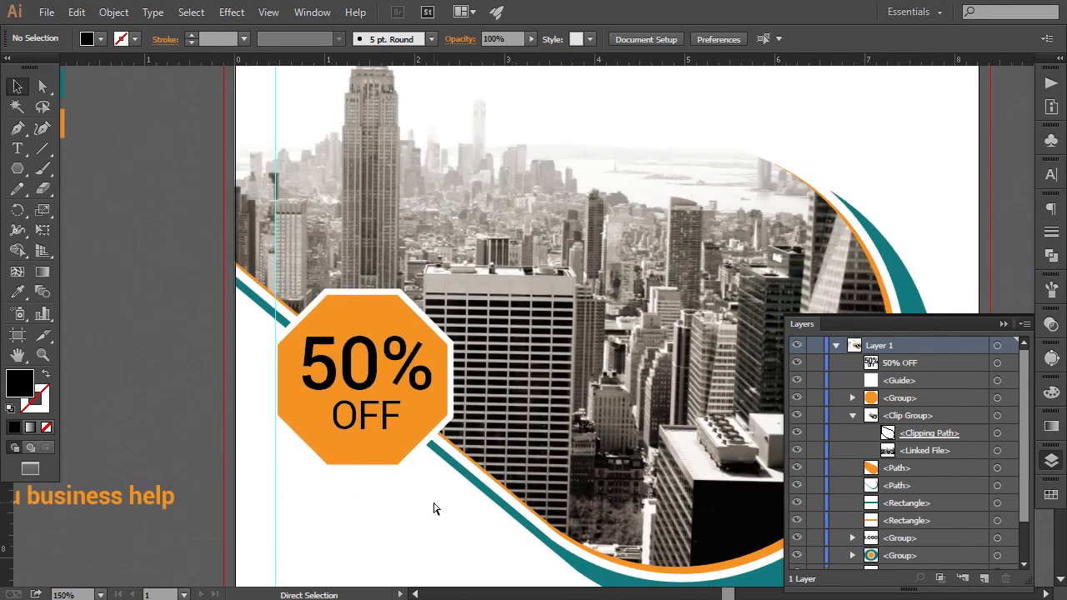
- Change the fill of the "50% OFF" text to a very dark neutral gray
{"action": "left_click", "coordinate": [431, 405]}
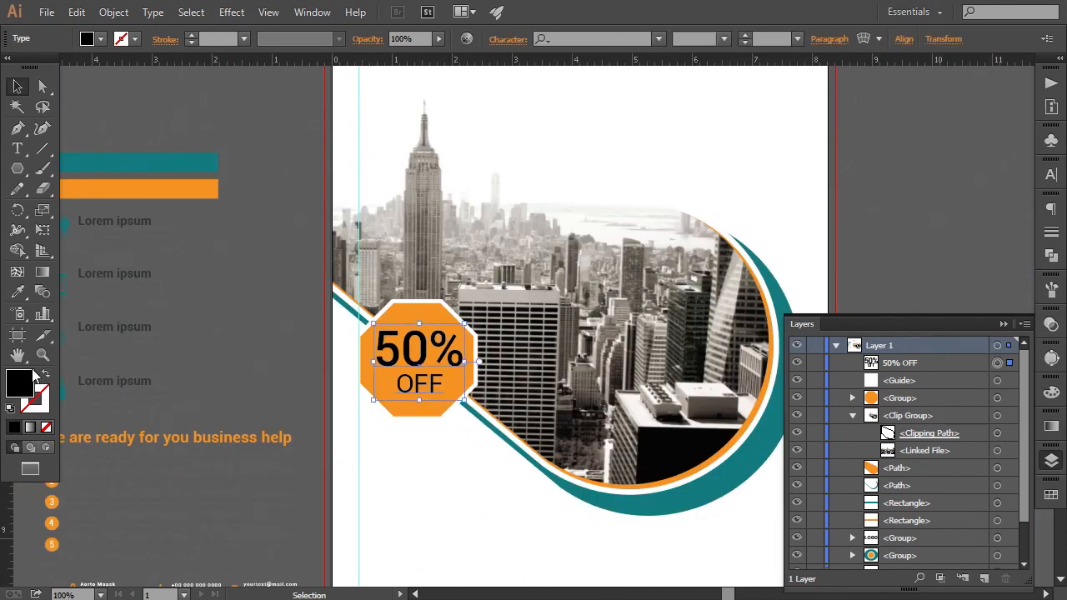
{"action": "double_click", "coordinate": [21, 383]}
{"action": "left_click_drag", "start_coordinate": [617, 414], "coordinate": [618, 204]}
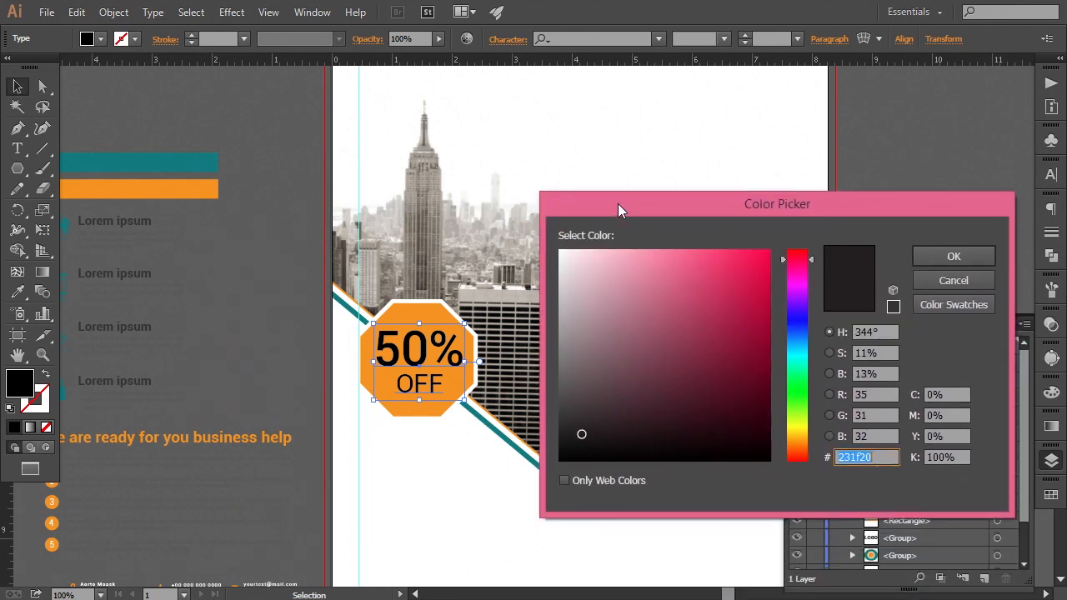
{"action": "left_click_drag", "start_coordinate": [606, 411], "coordinate": [555, 417]}
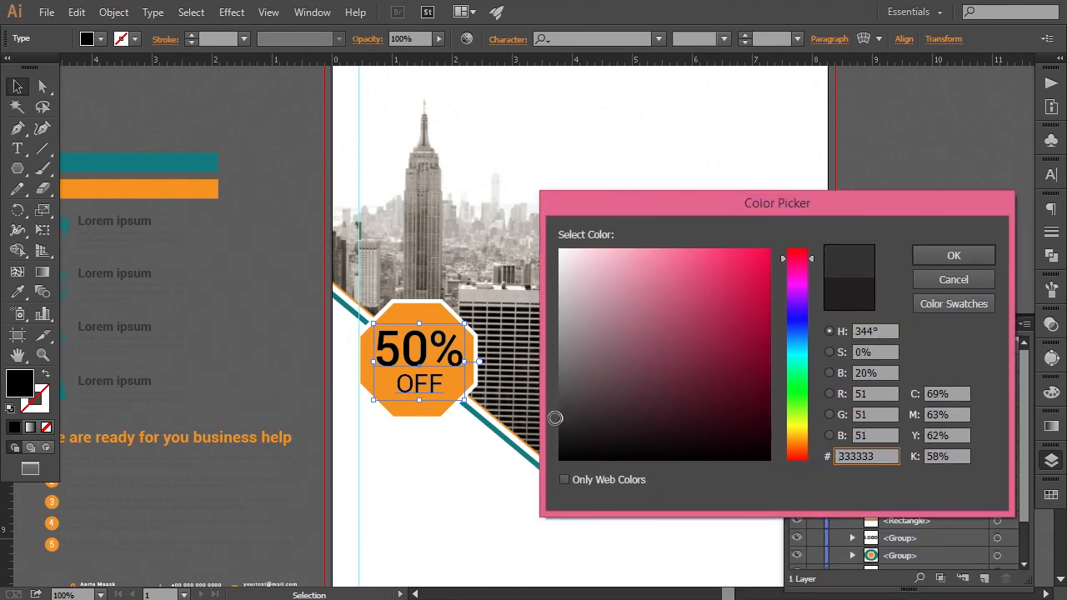
{"action": "left_click", "coordinate": [953, 255]}
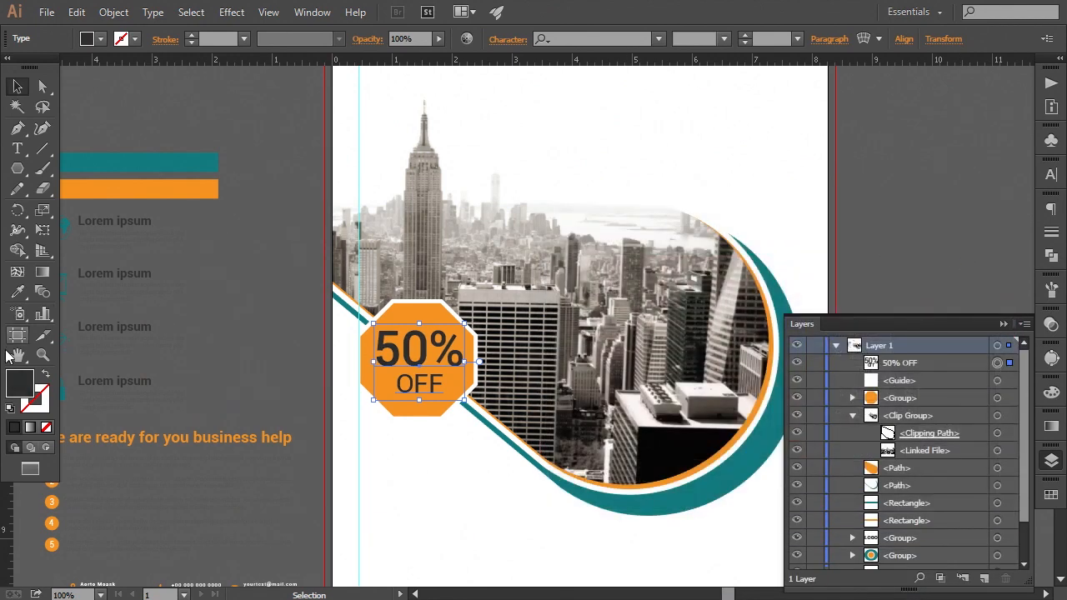
{"action": "double_click", "coordinate": [20, 388]}
{"action": "left_click_drag", "start_coordinate": [568, 439], "coordinate": [560, 429]}
{"action": "left_click", "coordinate": [915, 260]}
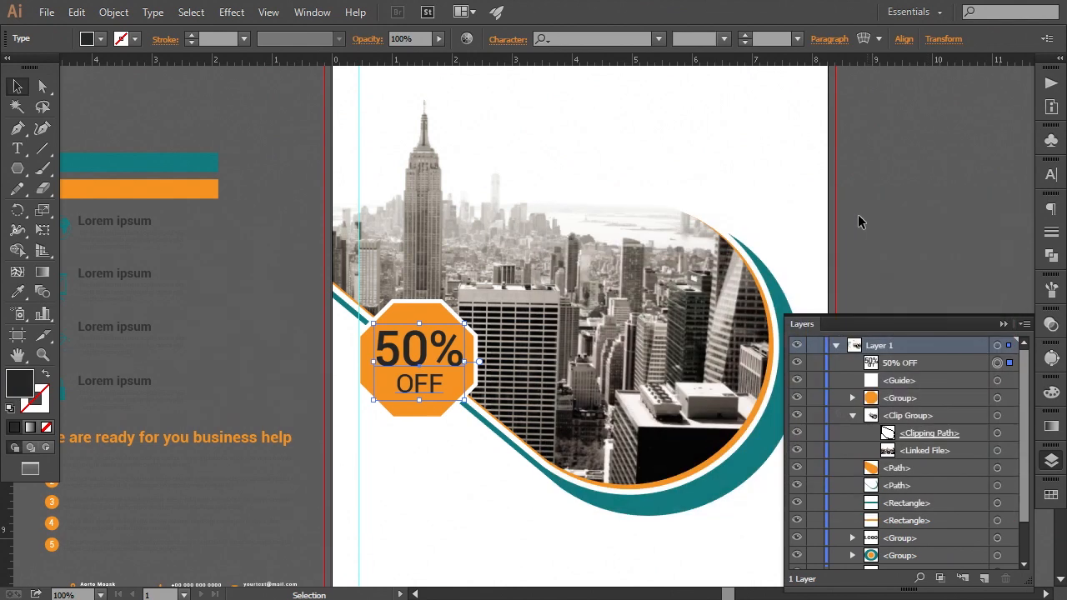
{"action": "left_click", "coordinate": [848, 211]}
- Scale the octagon badge and its text down together slightly, with the badge's left edge against the vertical guide
{"action": "key", "text": "ctrl+minus"}
{"action": "key", "text": "ctrl+minus"}
{"action": "key", "text": "ctrl+plus"}
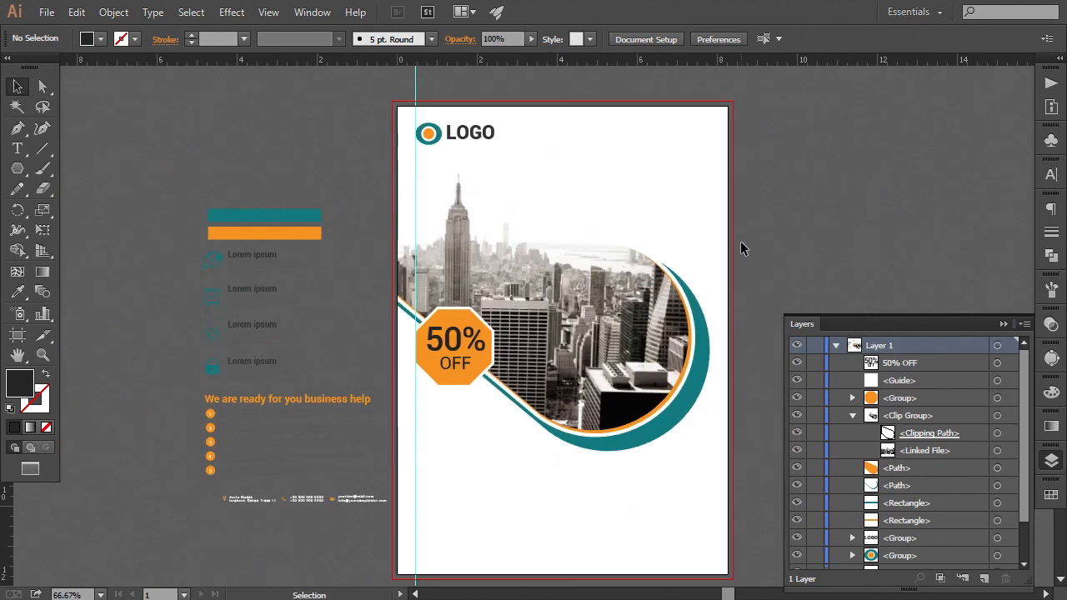
{"action": "left_click_drag", "start_coordinate": [757, 231], "coordinate": [754, 238]}
{"action": "left_click_drag", "start_coordinate": [536, 414], "coordinate": [515, 429]}
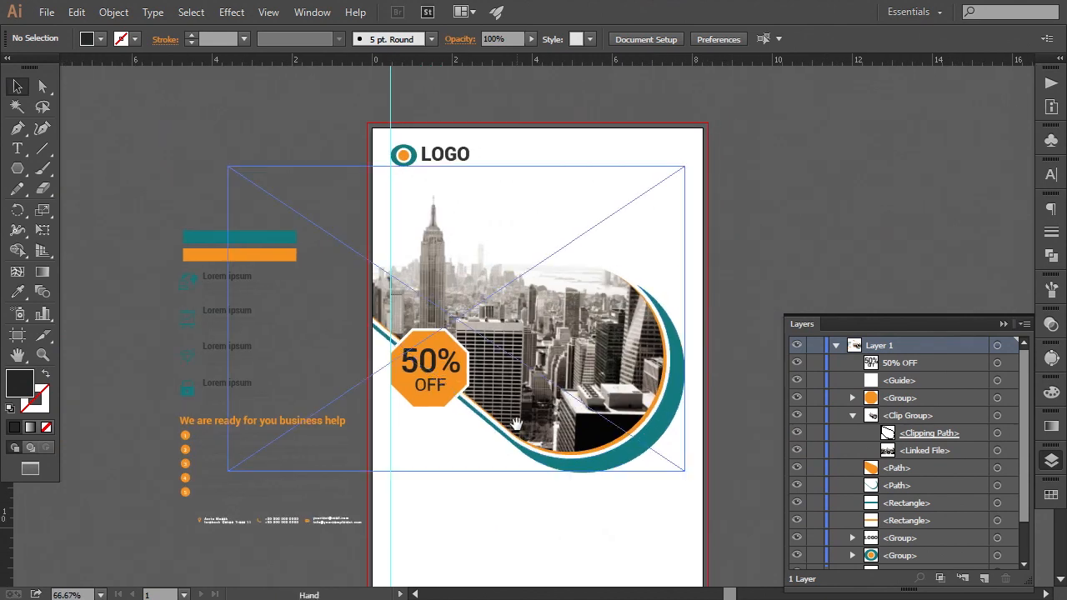
{"action": "left_click", "coordinate": [471, 381], "text": "shift"}
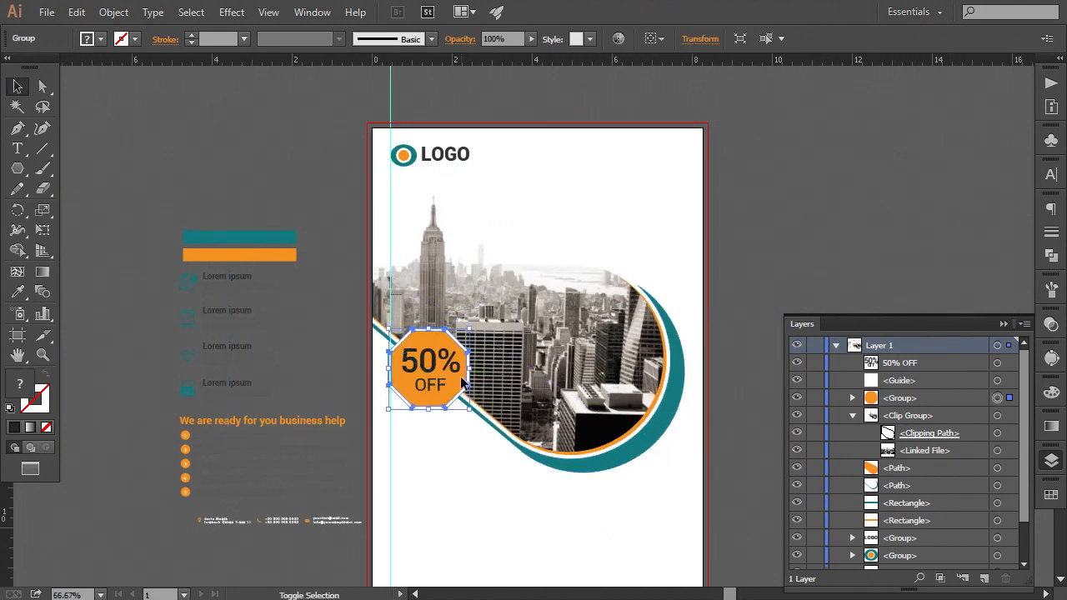
{"action": "left_click", "coordinate": [470, 382], "text": "shift"}
{"action": "key", "text": "ctrl+plus"}
{"action": "key", "text": "ctrl+plus"}
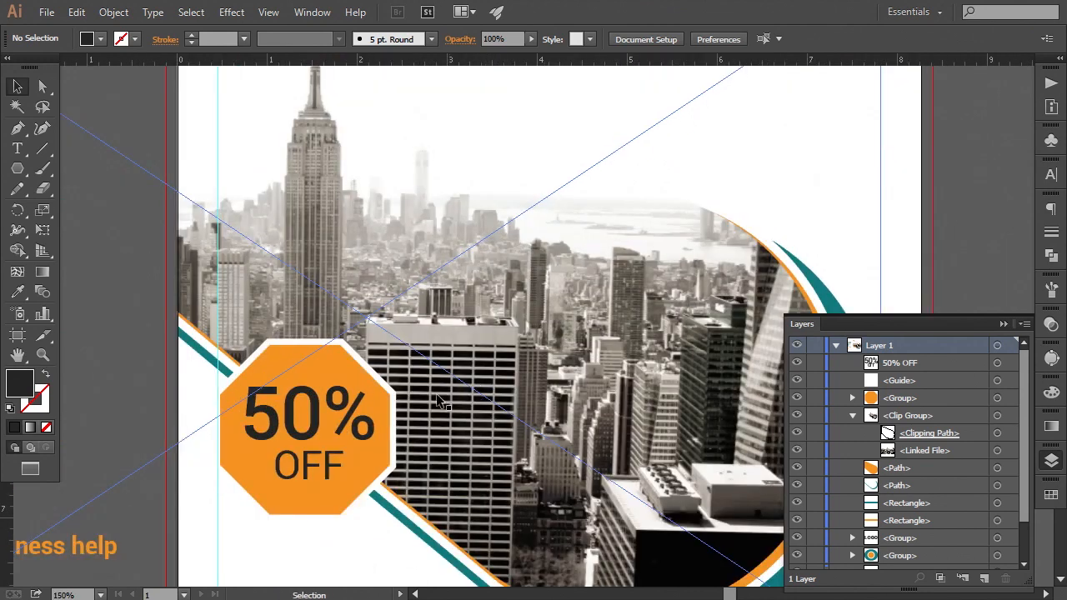
{"action": "left_click", "coordinate": [371, 427]}
{"action": "left_click", "coordinate": [370, 427], "text": "shift"}
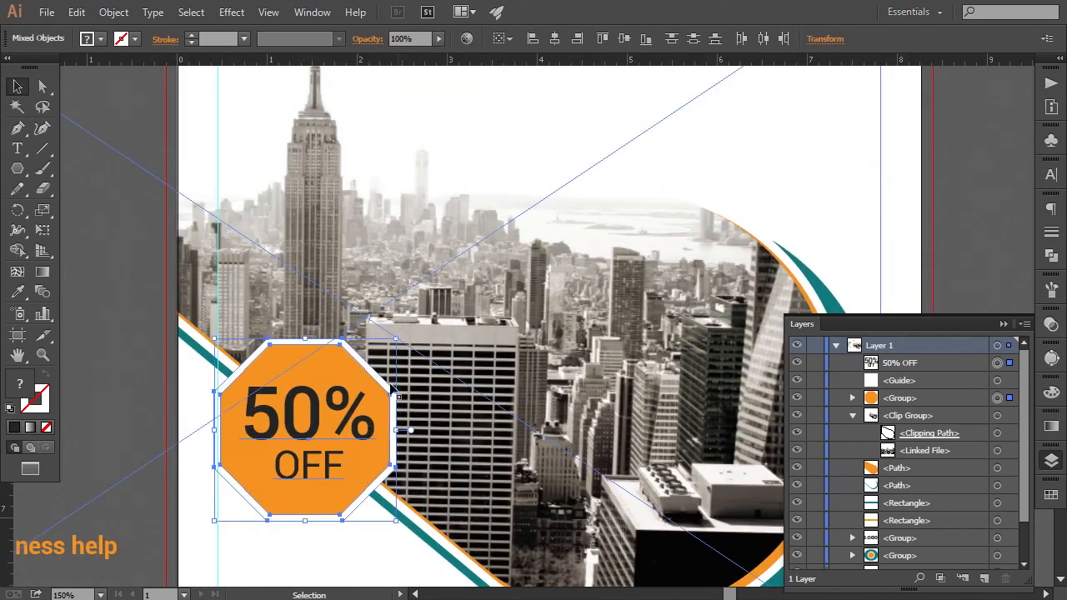
{"action": "left_click_drag", "start_coordinate": [397, 338], "coordinate": [385, 351]}
{"action": "key", "text": "Left"}
{"action": "key", "text": "Left"}
{"action": "key", "text": "Left"}
{"action": "key", "text": "Left"}
{"action": "key", "text": "Left"}
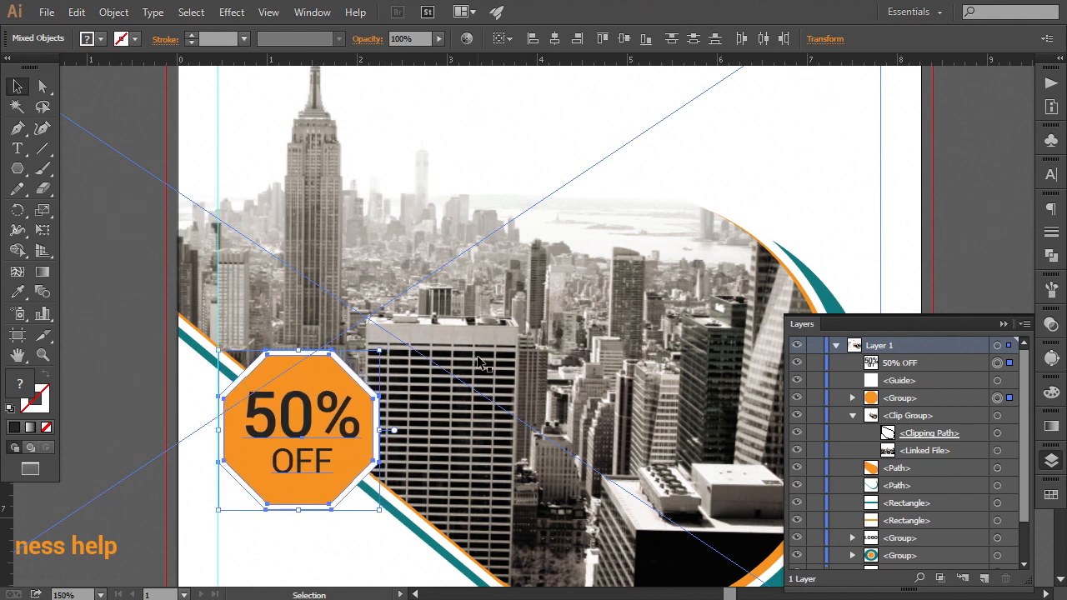
- Nudge the badge and its text upward so the octagon sits centered over the diagonal teal and orange stripes
{"action": "key", "text": "Up"}
{"action": "key", "text": "Up"}
{"action": "key", "text": "Up"}
{"action": "key", "text": "Up"}
{"action": "key", "text": "Up"}
{"action": "key", "text": "Up"}
{"action": "key", "text": "Up"}
{"action": "key", "text": "Up"}
{"action": "key", "text": "Up"}
{"action": "key", "text": "Up"}
{"action": "key", "text": "Up"}
{"action": "key", "text": "Up"}
{"action": "key", "text": "Up"}
{"action": "key", "text": "Up"}
{"action": "key", "text": "Up"}
{"action": "key", "text": "Up"}
{"action": "key", "text": "Up"}
{"action": "key", "text": "Up"}
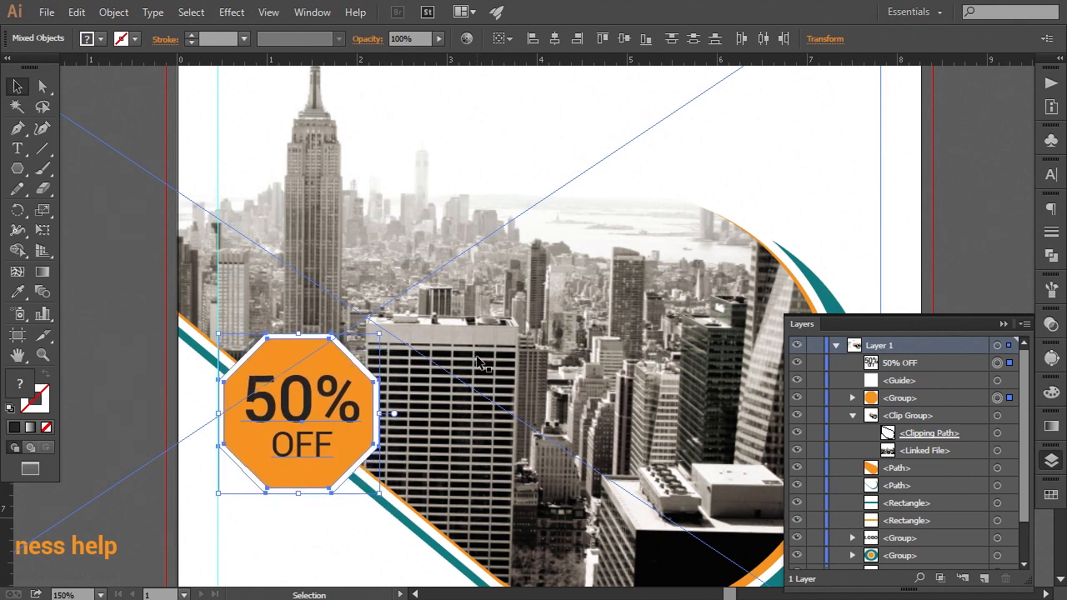
{"action": "key", "text": "Up"}
{"action": "key", "text": "Up"}
{"action": "key", "text": "Up"}
{"action": "key", "text": "Up"}
{"action": "key", "text": "Up"}
{"action": "key", "text": "Up"}
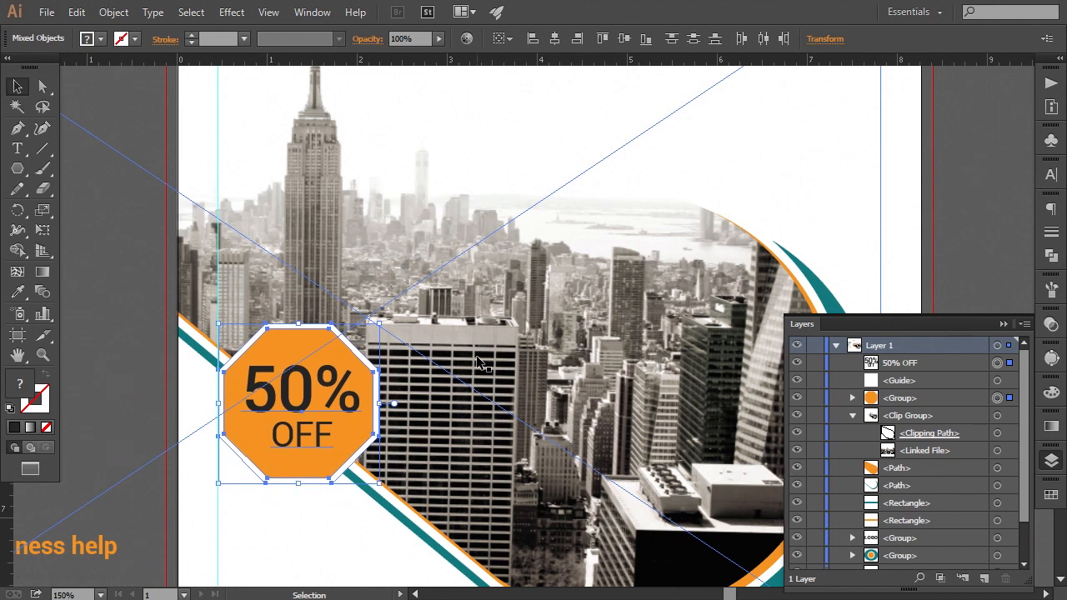
{"action": "key", "text": "Up"}
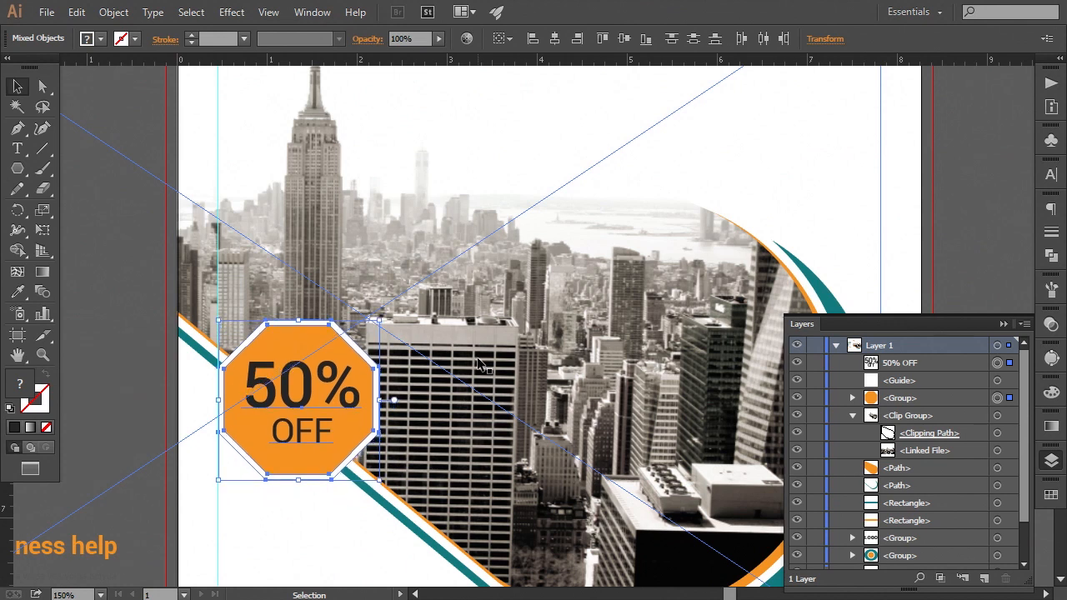
{"action": "key", "text": "Up"}
{"action": "key", "text": "Up"}
{"action": "key", "text": "Up"}
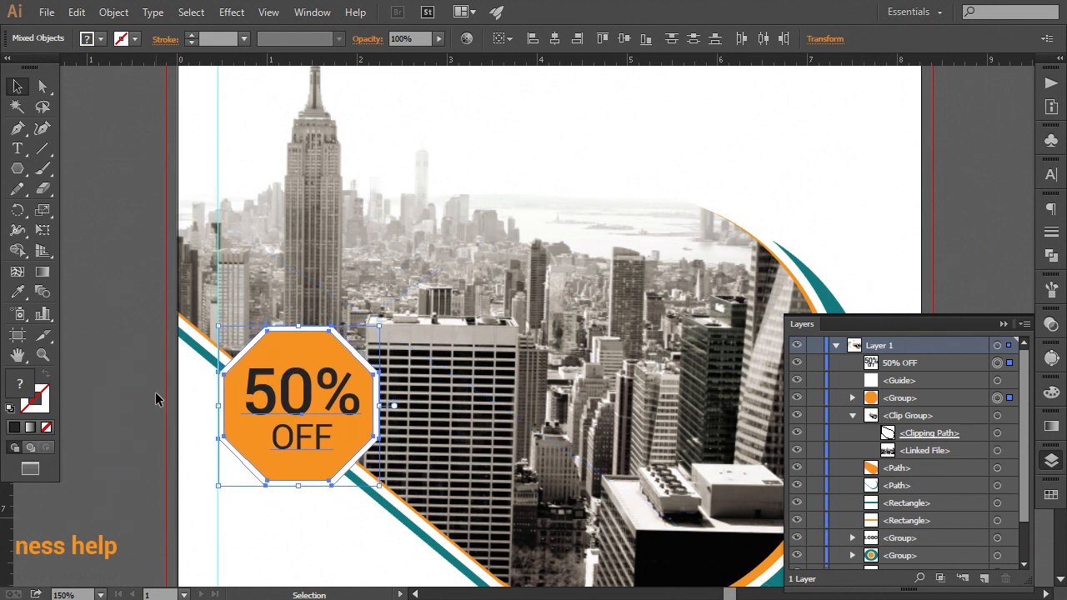
{"action": "left_click", "coordinate": [155, 392]}
- Move the group of four icons with "Lorem ipsum" text onto the flyer beneath the badge, its left edge on the guide
{"action": "key", "text": "ctrl+minus"}
{"action": "key", "text": "ctrl+minus"}
{"action": "key", "text": "ctrl+minus"}
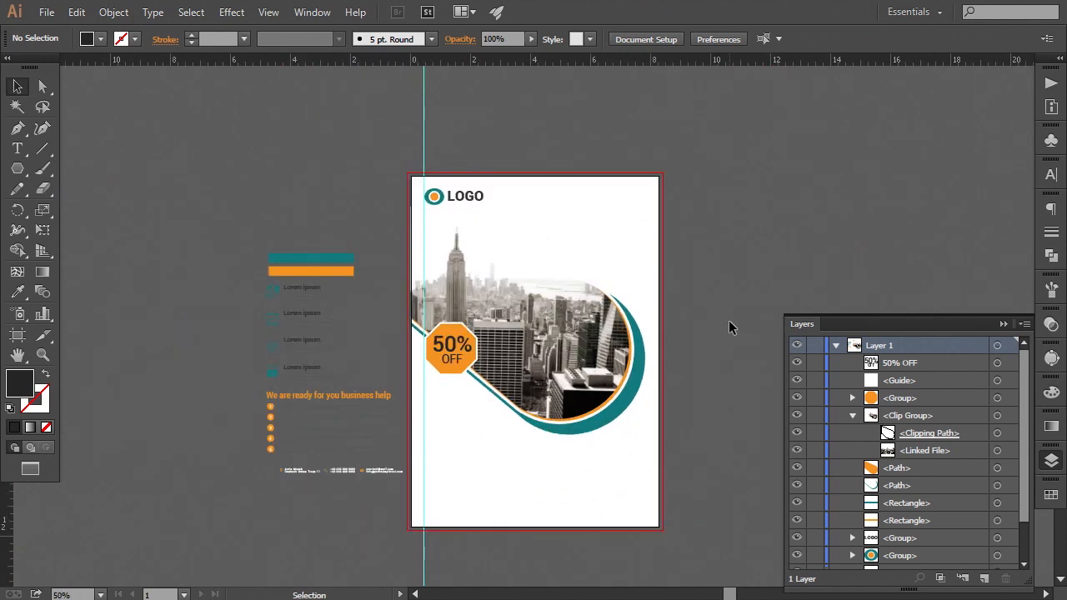
{"action": "key", "text": "ctrl+plus"}
{"action": "left_click_drag", "start_coordinate": [510, 429], "coordinate": [500, 318]}
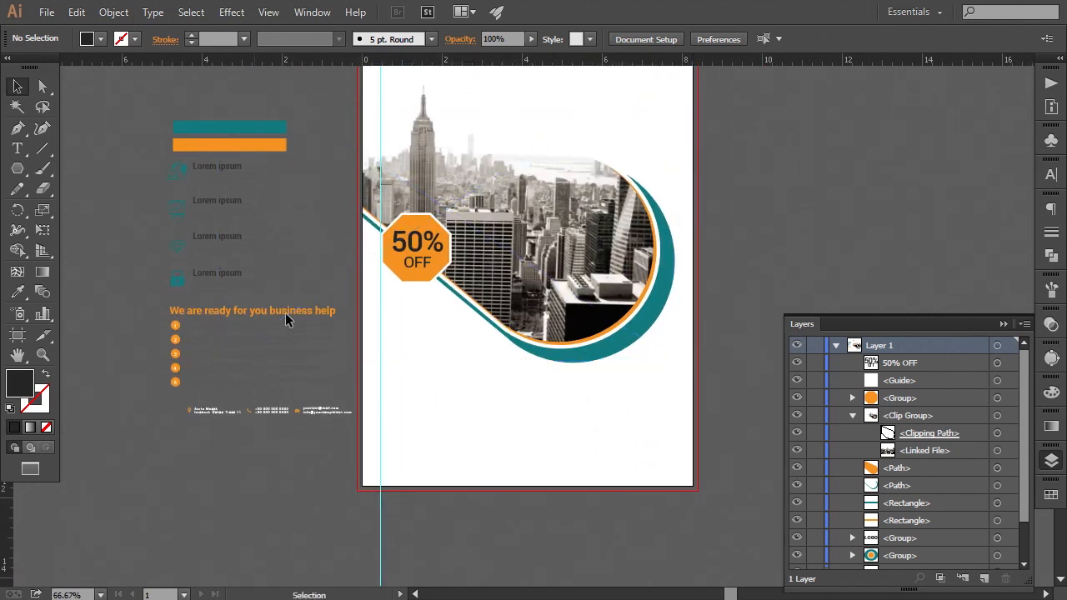
{"action": "left_click_drag", "start_coordinate": [217, 242], "coordinate": [440, 386]}
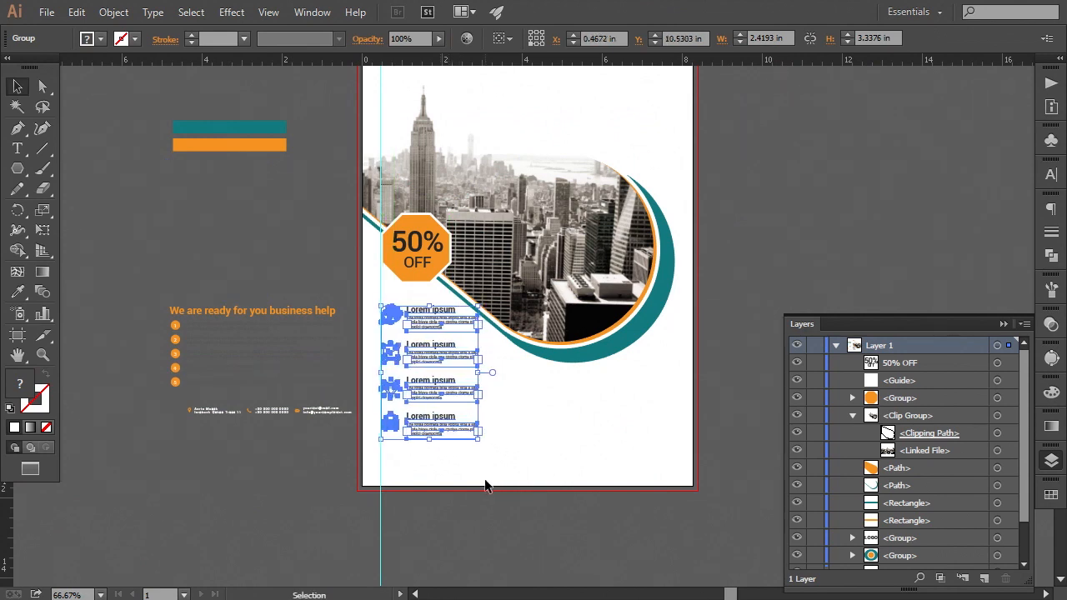
- Nudge the services group down to a Y position of about 10.75 in, balancing the space below the badge
{"action": "key", "text": "Down"}
{"action": "key", "text": "Down"}
{"action": "key", "text": "Down"}
{"action": "key", "text": "Down"}
{"action": "key", "text": "Down"}
{"action": "key", "text": "Down"}
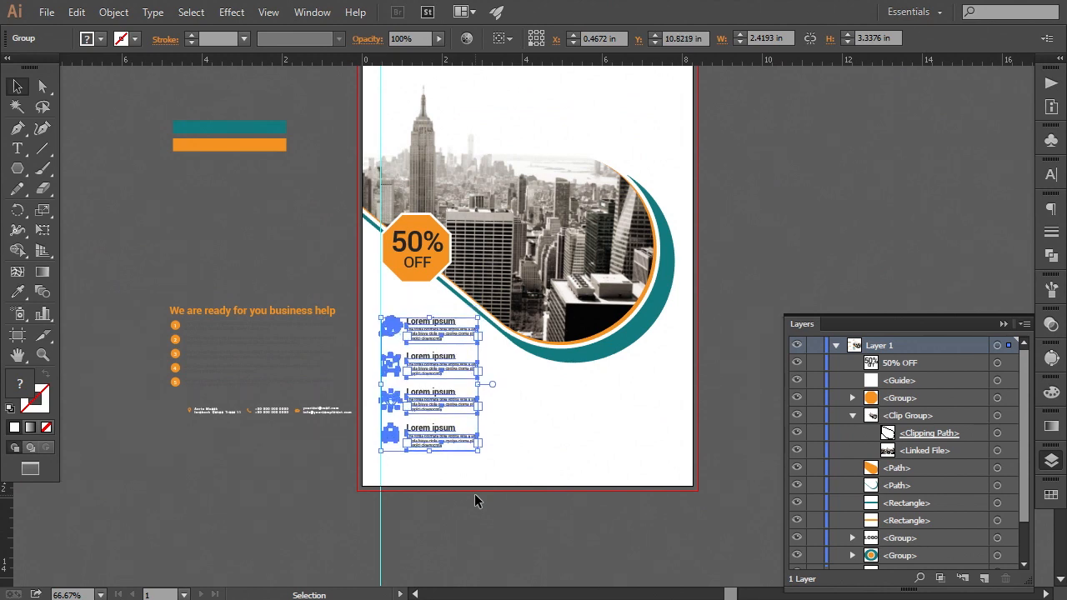
{"action": "key", "text": "Down"}
{"action": "key", "text": "Up"}
{"action": "key", "text": "Up"}
{"action": "key", "text": "Up"}
{"action": "key", "text": "Up"}
{"action": "key", "text": "Up"}
{"action": "key", "text": "Up"}
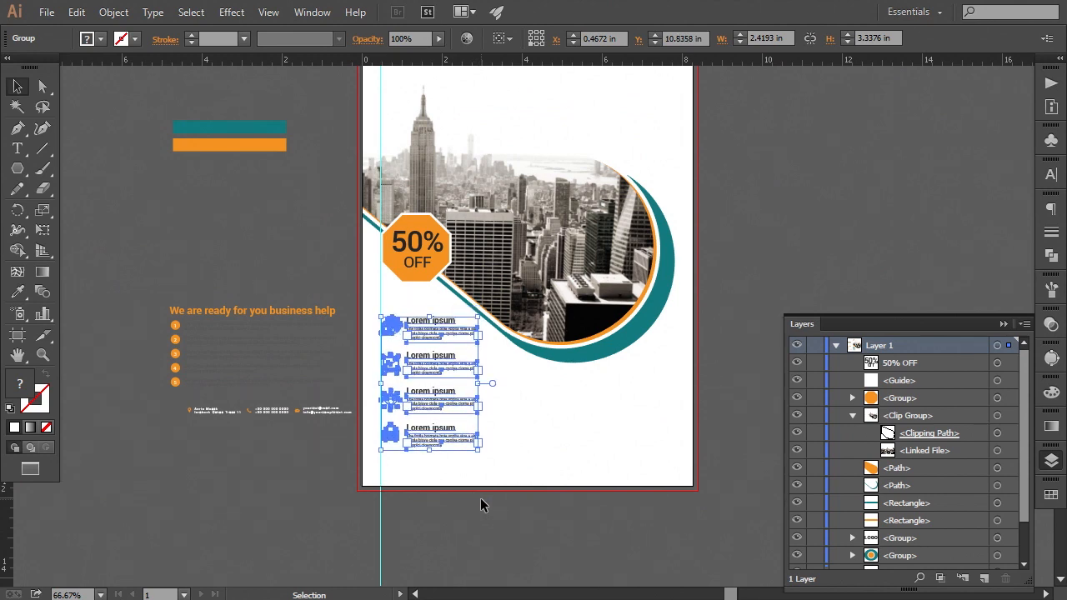
- Bring the services group to the front of the stacking order
{"action": "right_click", "coordinate": [454, 426]}
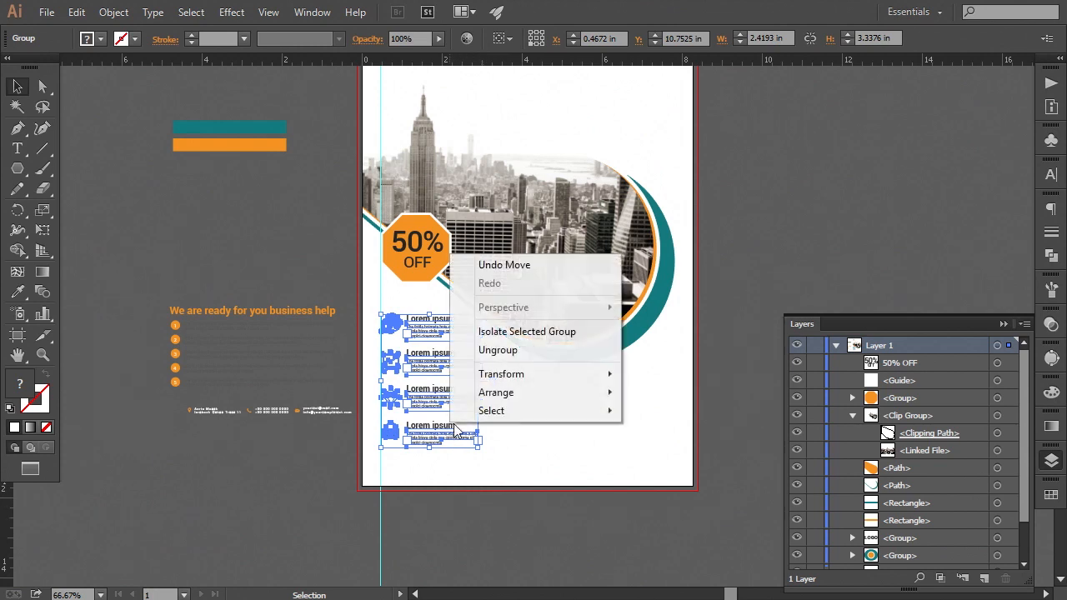
{"action": "mouse_move", "coordinate": [515, 400]}
{"action": "left_click", "coordinate": [683, 393]}
{"action": "left_click", "coordinate": [770, 263]}
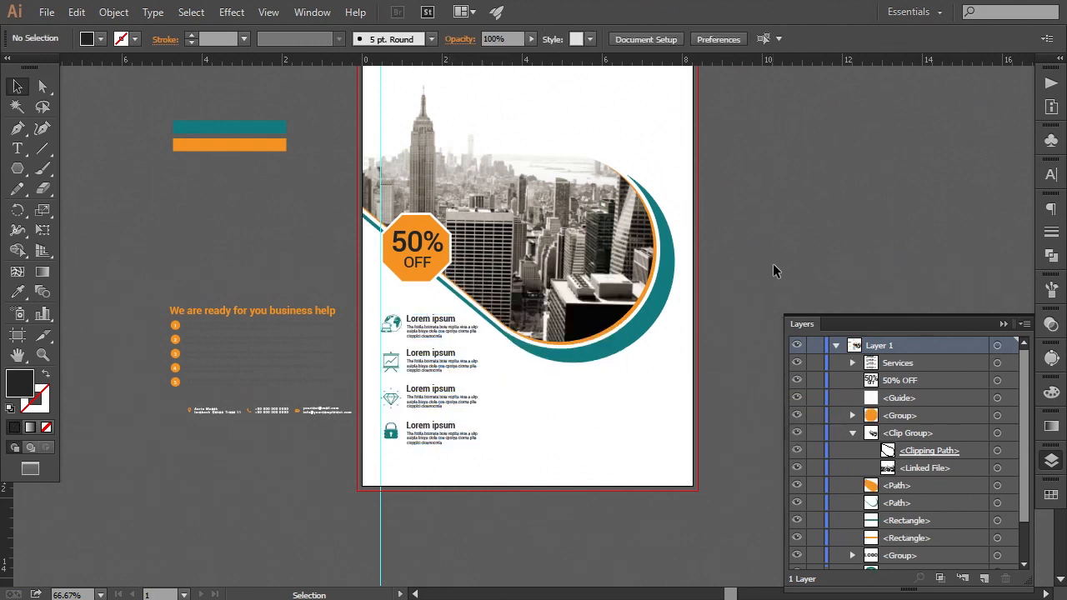
- Fill the four small description paragraphs under the "Lorem ipsum" headings with a lighter gray swatch
{"action": "left_click_drag", "start_coordinate": [764, 259], "coordinate": [643, 263]}
{"action": "left_click_drag", "start_coordinate": [621, 334], "coordinate": [671, 245]}
{"action": "left_click", "coordinate": [42, 86]}
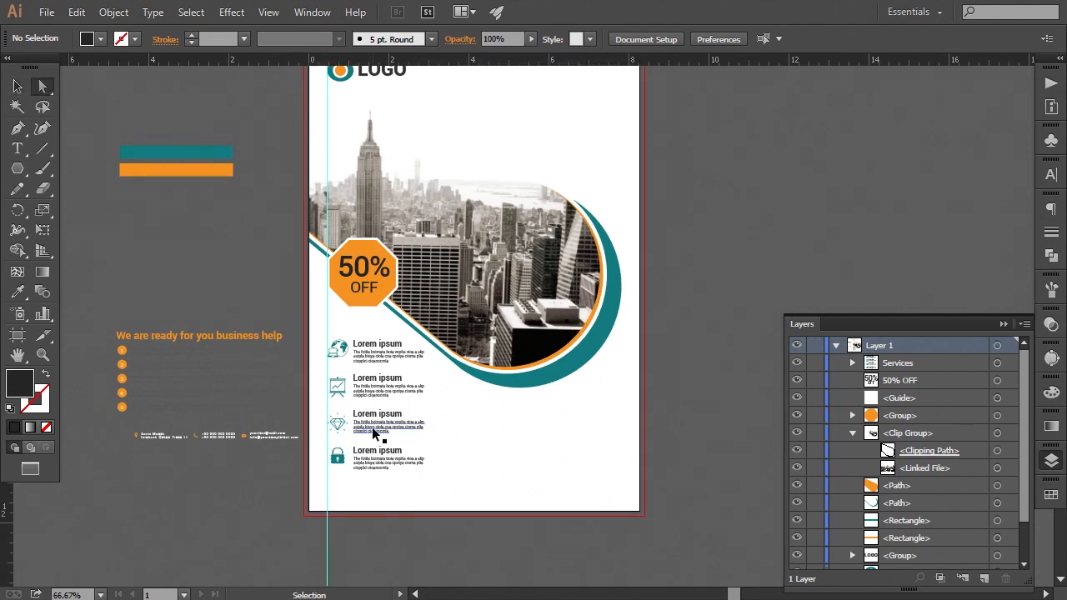
{"action": "key", "text": "ctrl+equal"}
{"action": "key", "text": "ctrl+equal"}
{"action": "left_click_drag", "start_coordinate": [265, 463], "coordinate": [392, 429]}
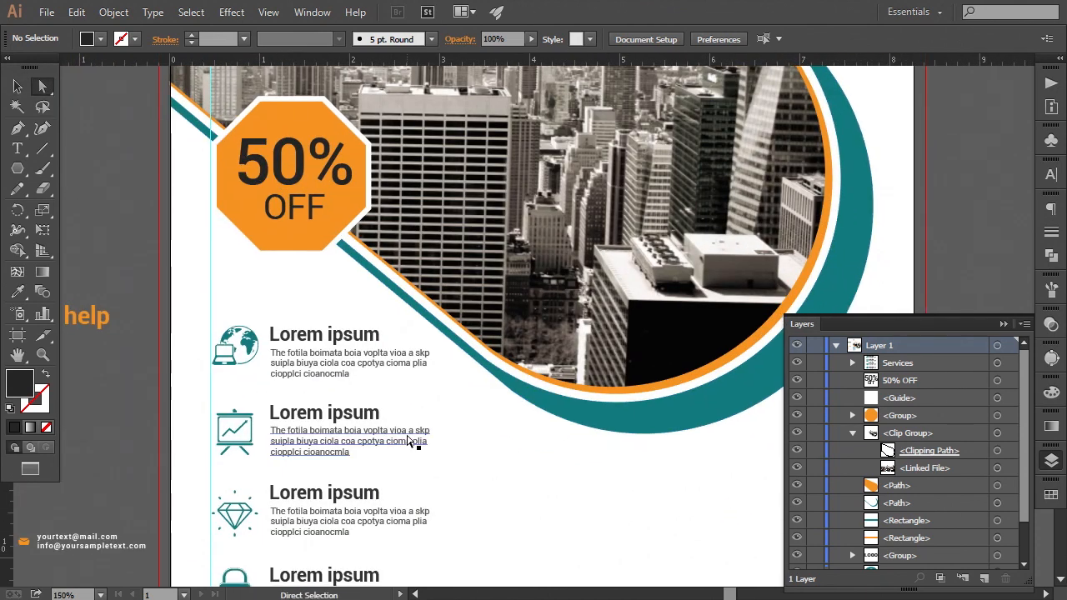
{"action": "left_click", "coordinate": [383, 372]}
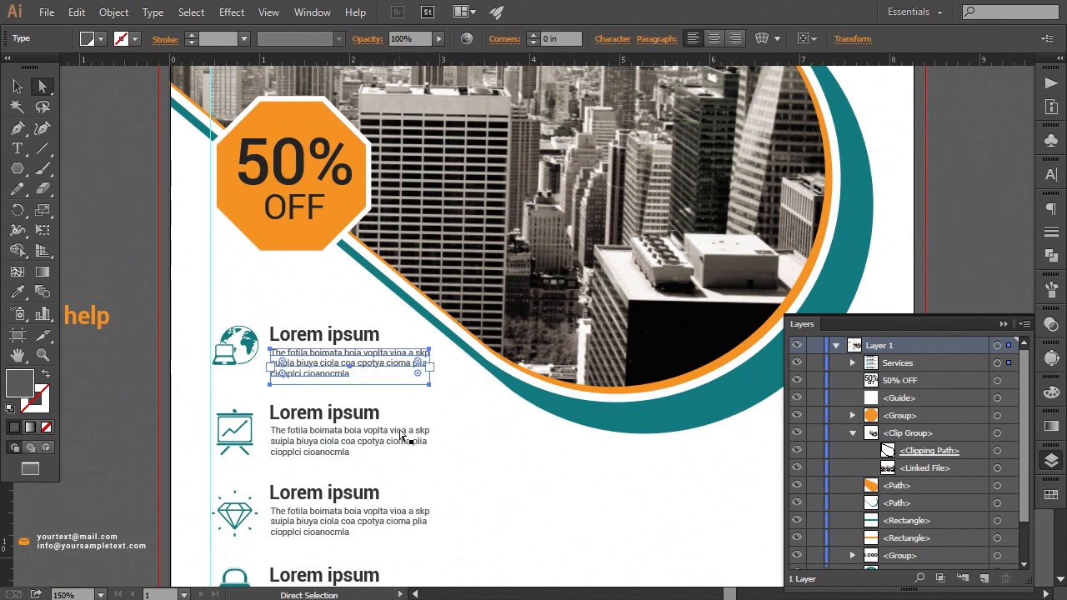
{"action": "left_click", "coordinate": [405, 450], "text": "shift"}
{"action": "left_click", "coordinate": [401, 515], "text": "shift"}
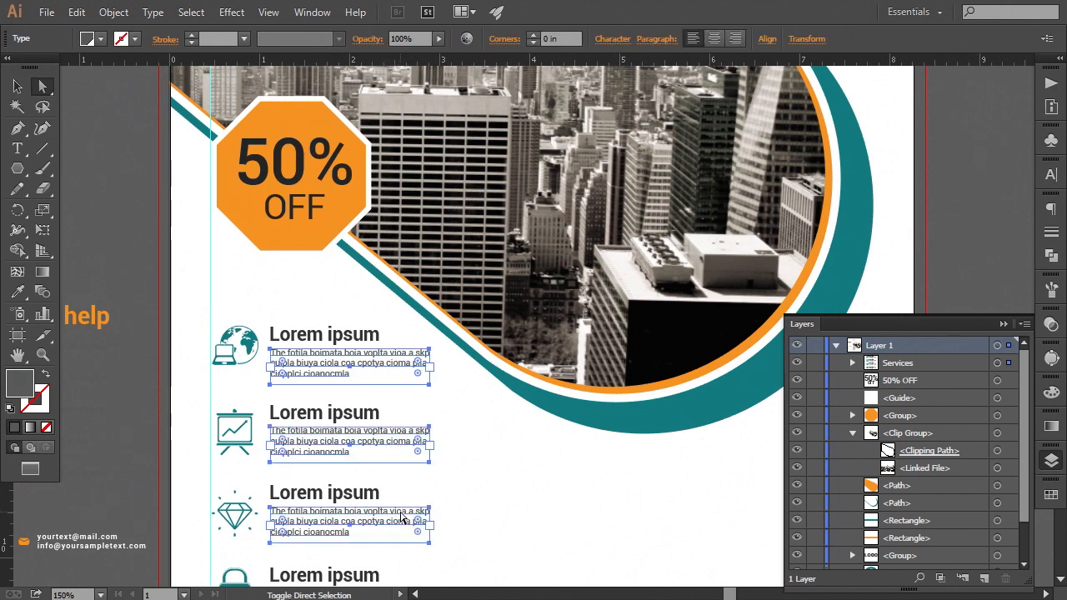
{"action": "scroll", "coordinate": [401, 500], "scroll_direction": "down", "scroll_amount": 3}
{"action": "left_click", "coordinate": [397, 408], "text": "shift"}
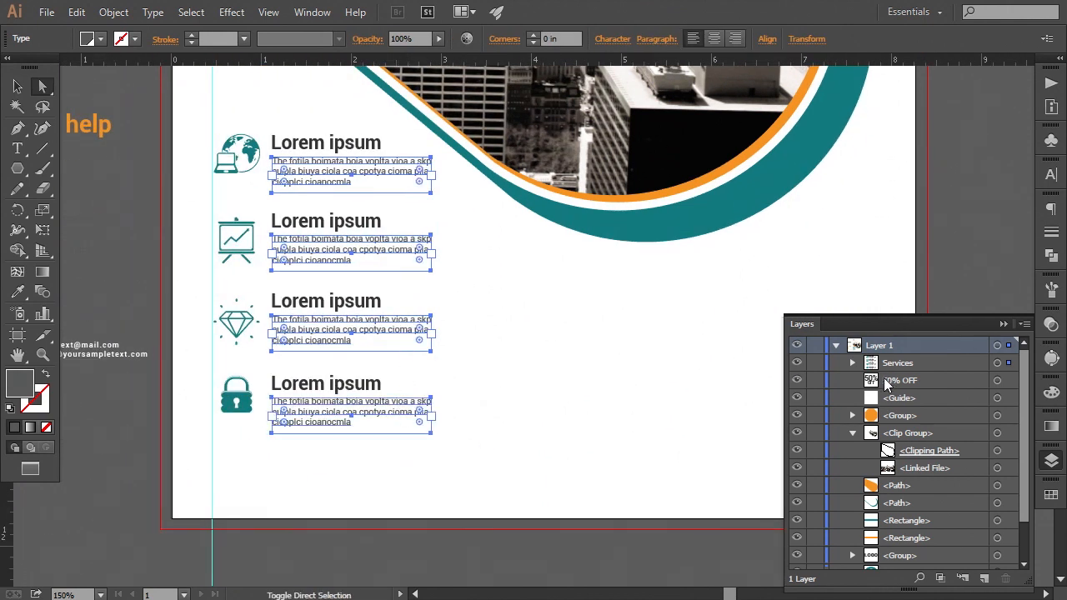
{"action": "left_click", "coordinate": [1050, 495]}
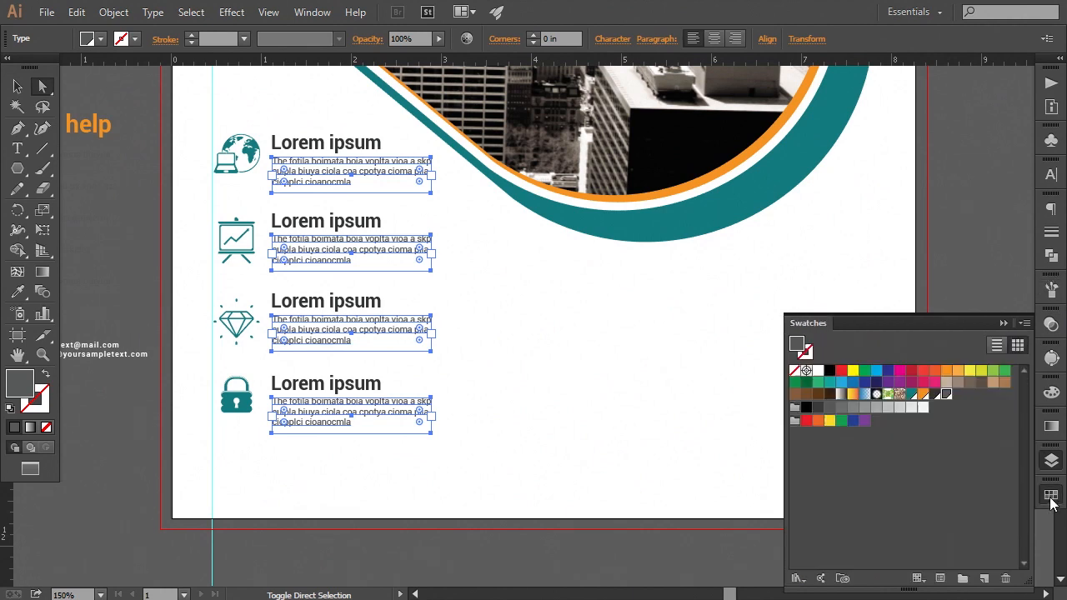
{"action": "left_click", "coordinate": [842, 409]}
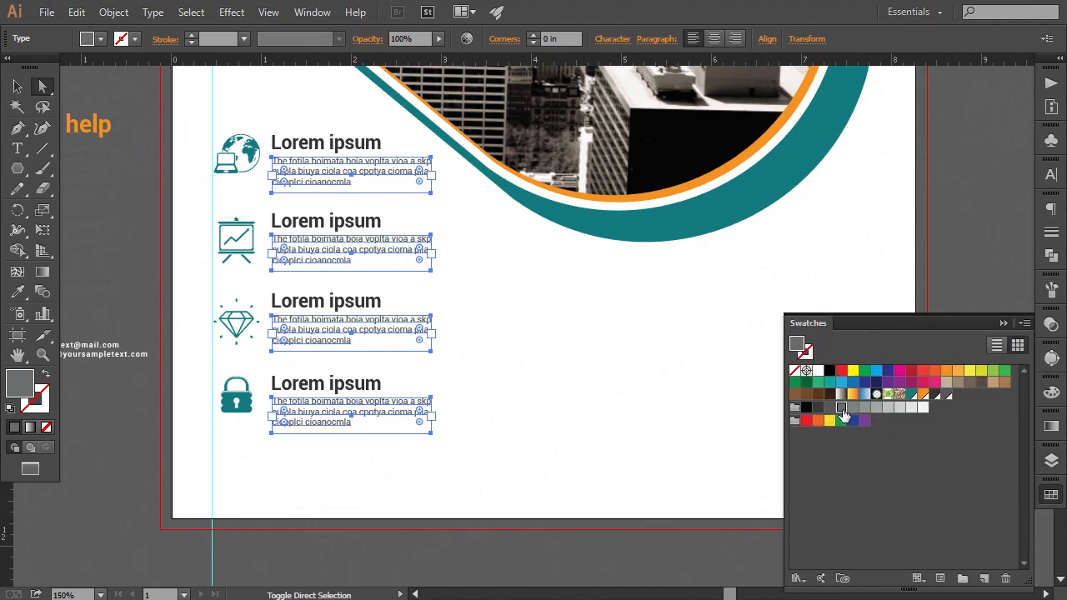
- Change the font style of the four "Lorem ipsum" service headings to Roboto Medium
{"action": "left_click", "coordinate": [512, 542]}
{"action": "scroll", "coordinate": [474, 405], "scroll_direction": "up", "scroll_amount": 1}
{"action": "left_click", "coordinate": [350, 407]}
{"action": "left_click", "coordinate": [357, 325], "text": "shift"}
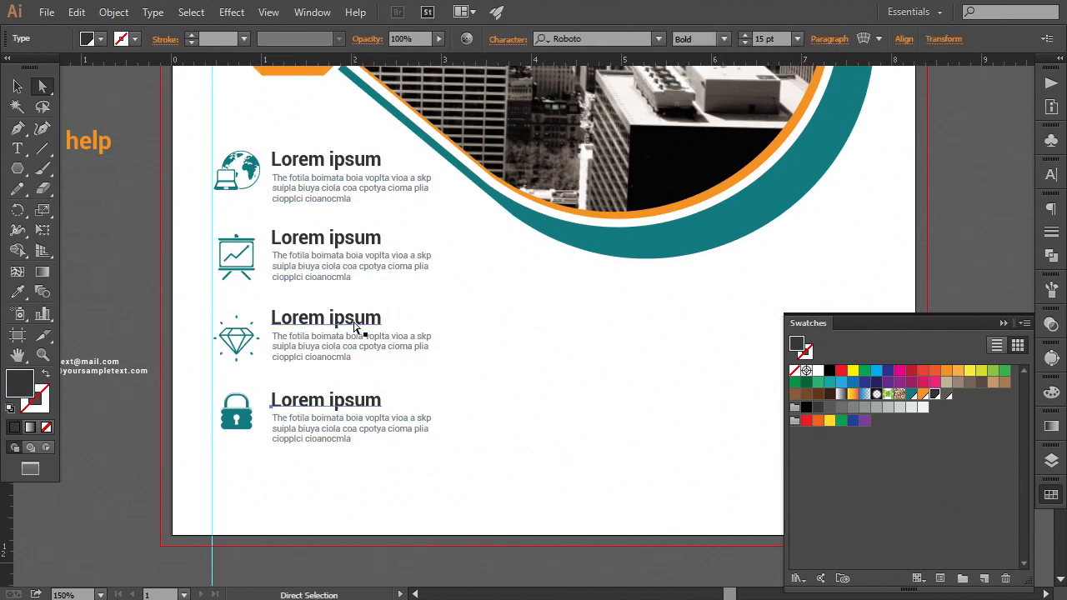
{"action": "left_click", "coordinate": [352, 246], "text": "shift"}
{"action": "left_click", "coordinate": [349, 167], "text": "shift"}
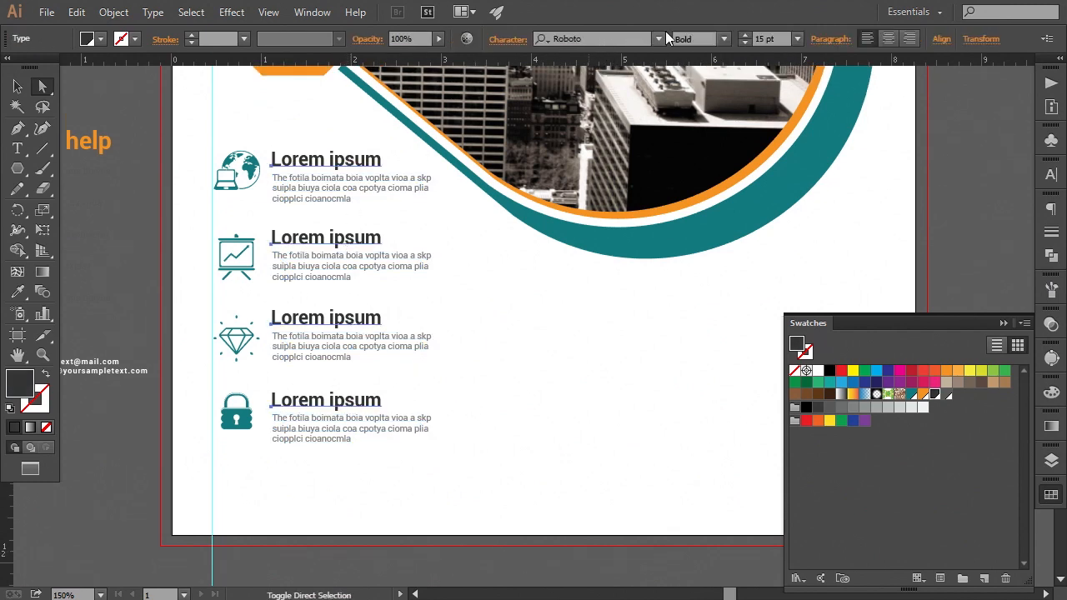
{"action": "left_click", "coordinate": [724, 38]}
{"action": "left_click", "coordinate": [710, 277]}
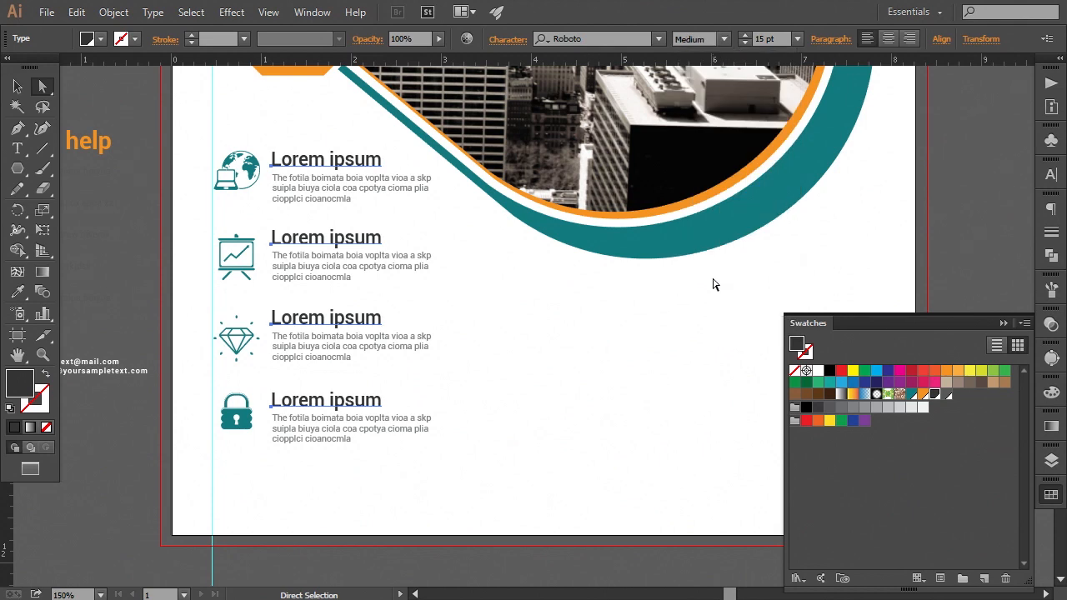
- Try smaller font sizes, such as 11 pt, on the four "Lorem ipsum" headings
{"action": "left_click", "coordinate": [760, 39]}
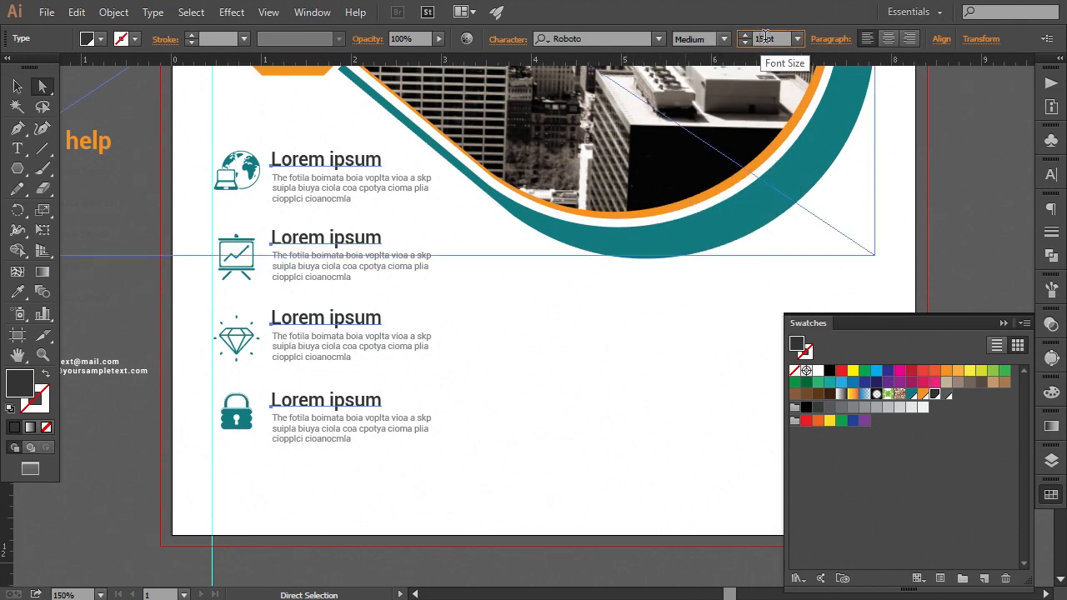
{"action": "type", "text": "14"}
{"action": "key", "text": "Return"}
{"action": "key", "text": "Down"}
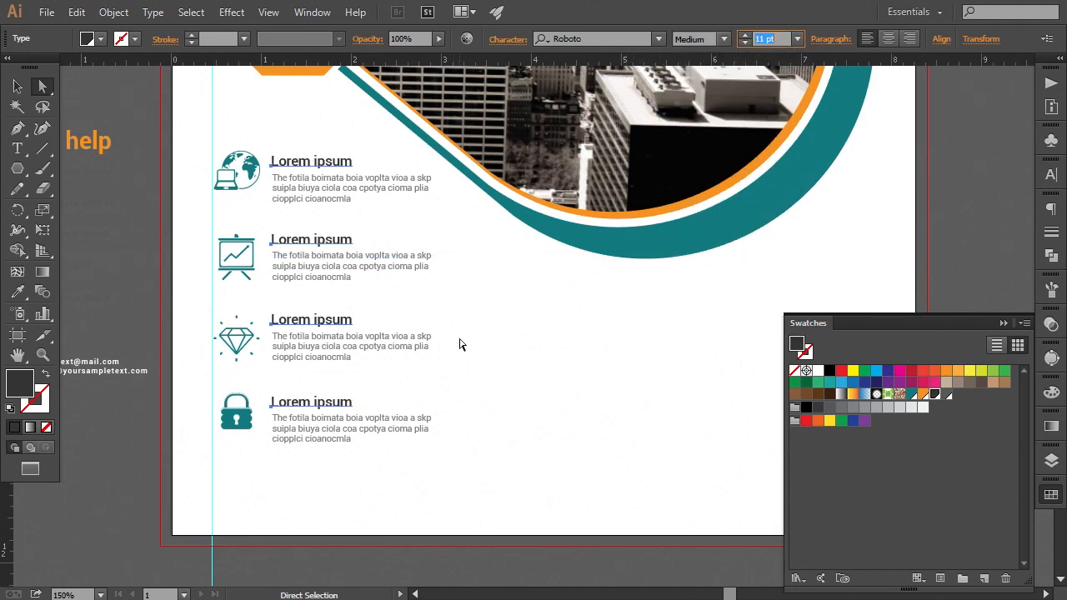
{"action": "left_click_drag", "start_coordinate": [390, 262], "coordinate": [417, 365]}
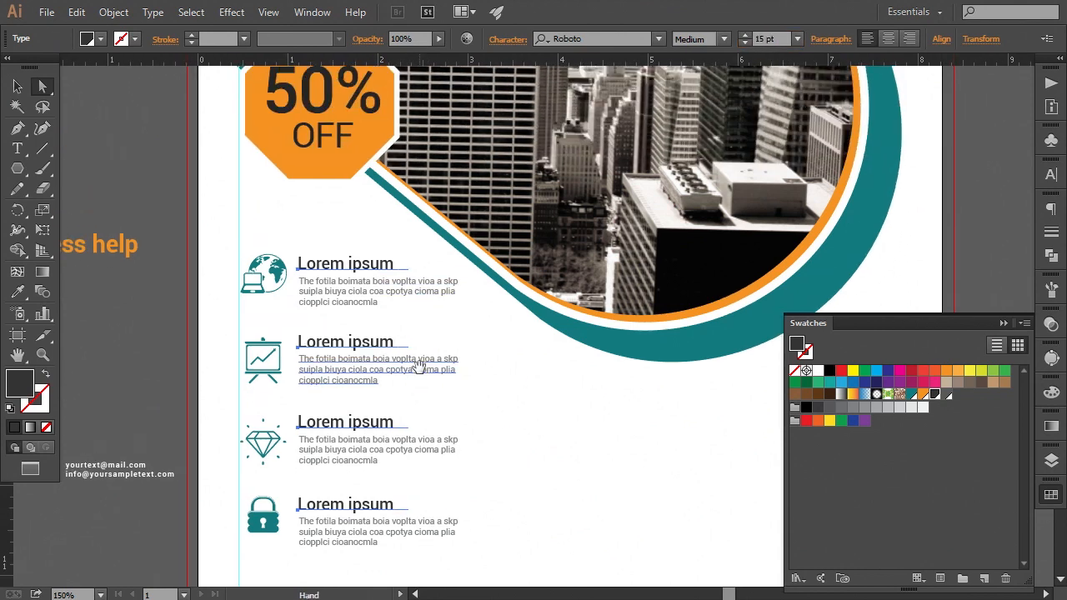
{"action": "left_click", "coordinate": [321, 150]}
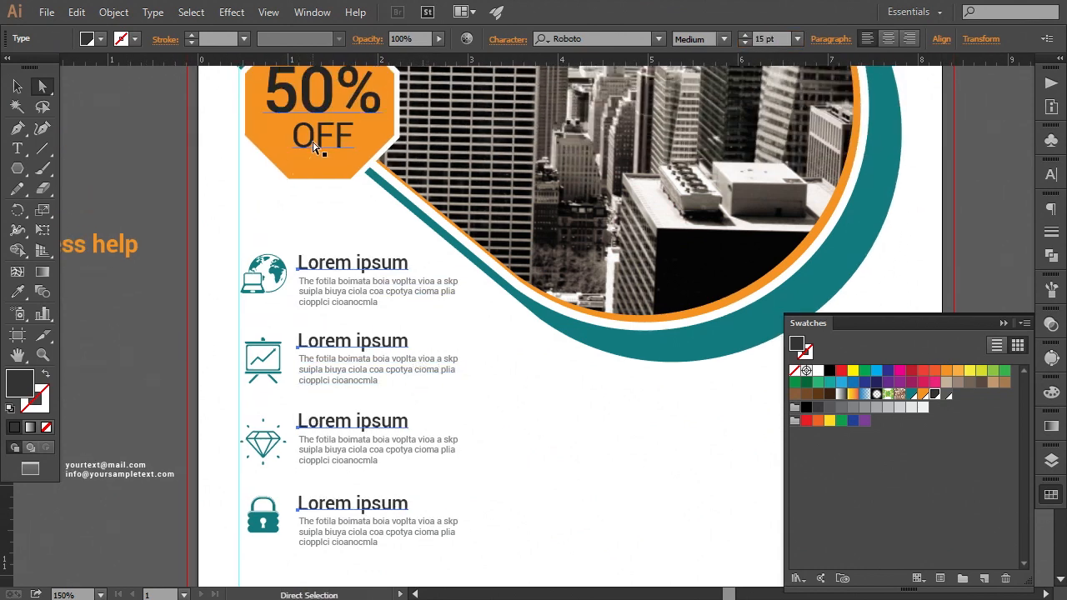
{"action": "left_click", "coordinate": [147, 387]}
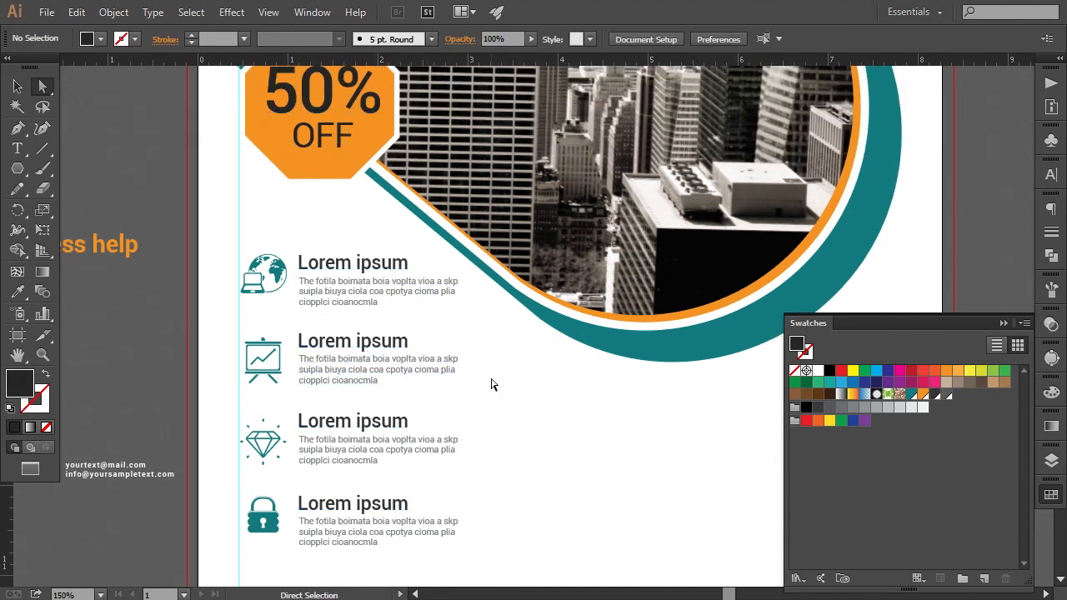
- Add the three-line headline "WE ARE AN / CREATIVE / AGENCY" in Roboto Medium at 15 pt on the canvas beside the flyer
{"action": "key", "text": "ctrl+minus"}
{"action": "key", "text": "ctrl+minus"}
{"action": "key", "text": "ctrl+plus"}
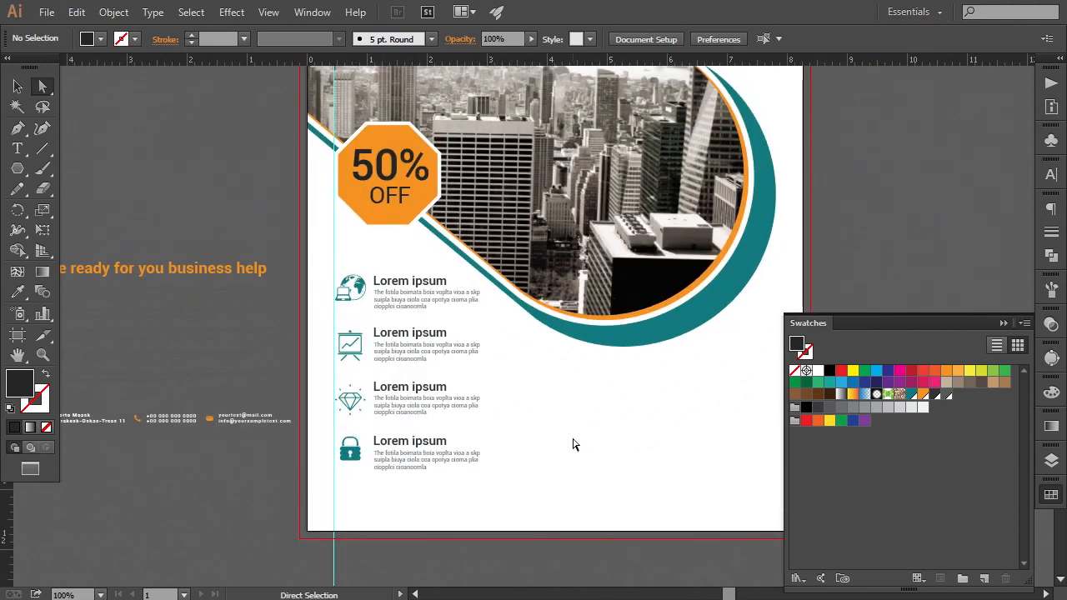
{"action": "key", "text": "ctrl+minus"}
{"action": "left_click_drag", "start_coordinate": [601, 381], "coordinate": [529, 501]}
{"action": "key", "text": "t"}
{"action": "left_click_drag", "start_coordinate": [485, 187], "coordinate": [370, 211]}
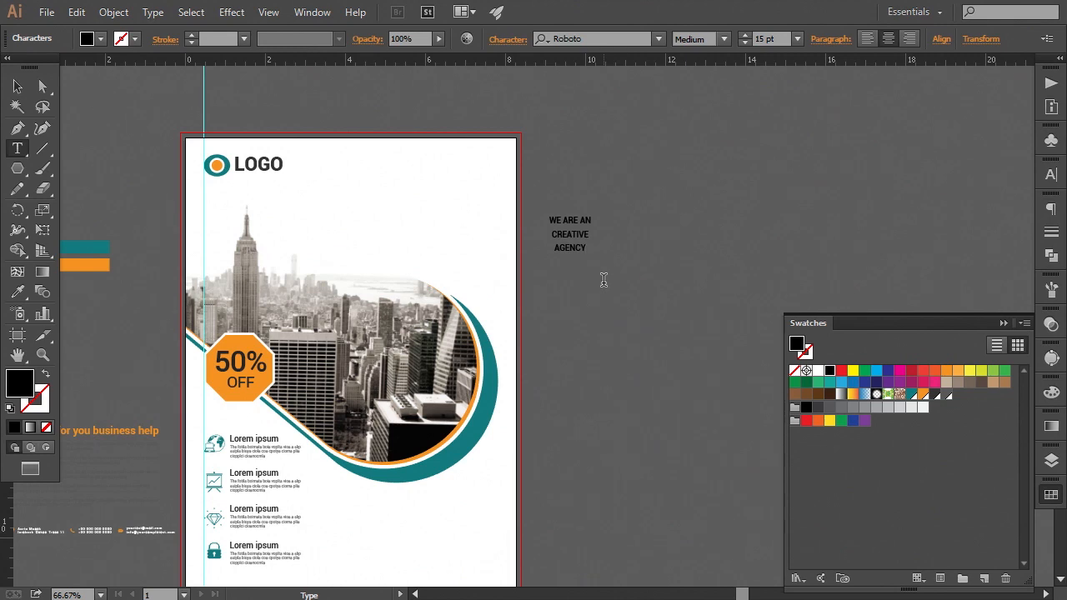
- Right-align the three lines of the "WE ARE AN CREATIVE AGENCY" headline
{"action": "left_click", "coordinate": [17, 86]}
{"action": "left_click", "coordinate": [570, 234]}
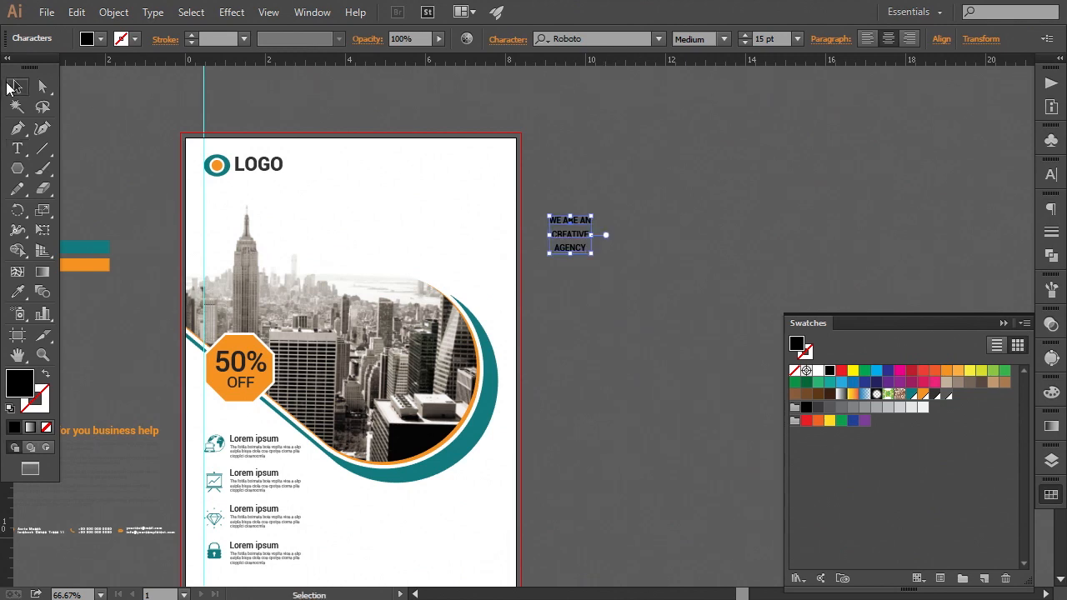
{"action": "left_click", "coordinate": [829, 39]}
{"action": "left_click", "coordinate": [731, 70]}
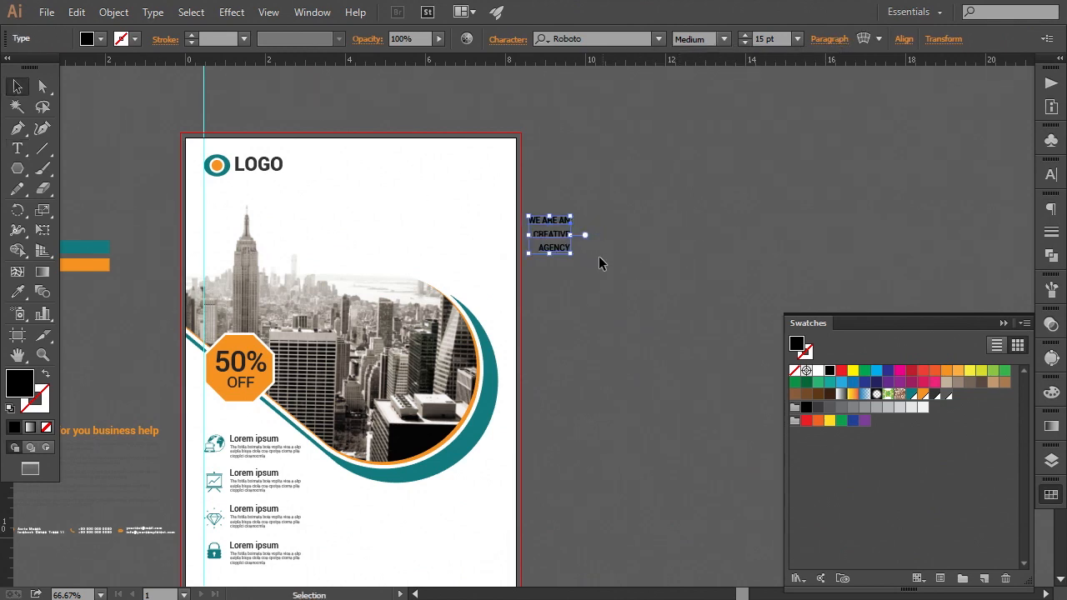
- Move the headline into the flyer's upper-right corner and scale it up to about 28.5 pt
{"action": "left_click", "coordinate": [566, 261]}
{"action": "left_click_drag", "start_coordinate": [558, 252], "coordinate": [556, 308]}
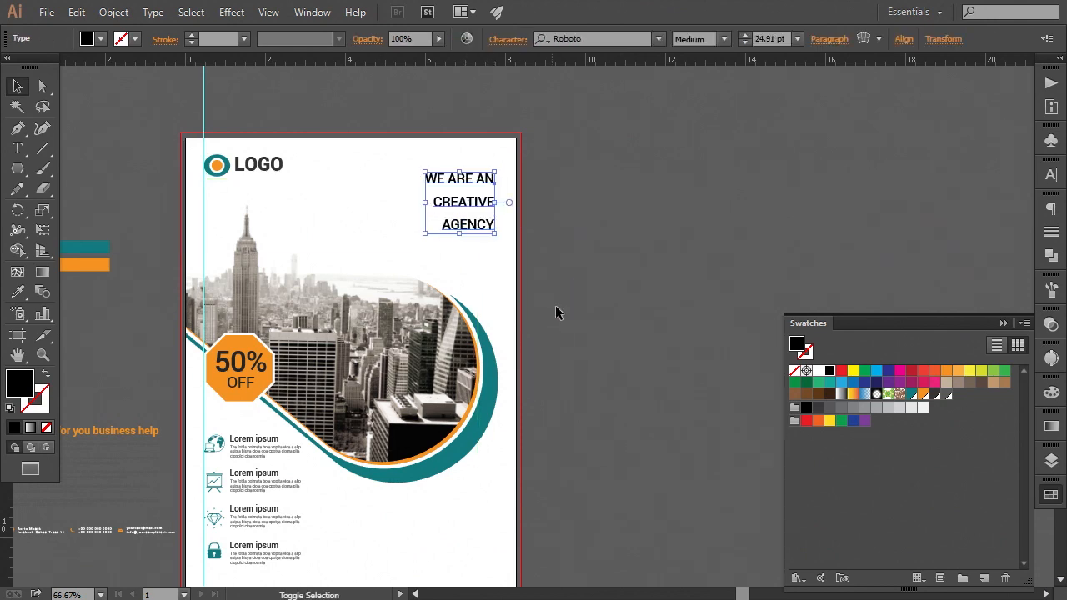
{"action": "left_click", "coordinate": [557, 307]}
{"action": "left_click", "coordinate": [487, 180]}
{"action": "left_click_drag", "start_coordinate": [495, 173], "coordinate": [505, 162]}
- Change the headline's font style to Roboto Black
{"action": "left_click", "coordinate": [724, 40]}
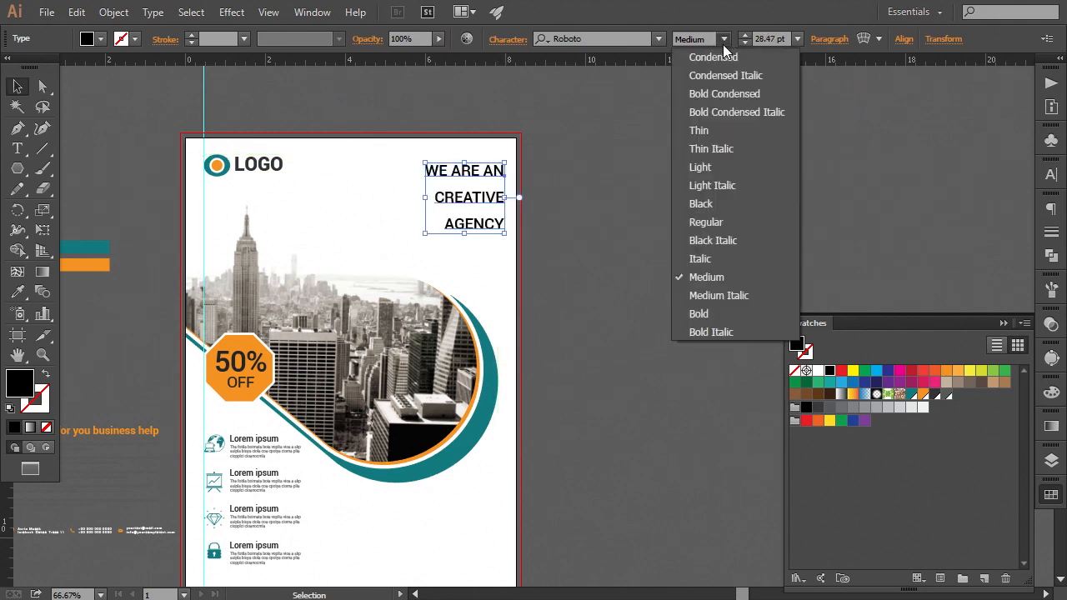
{"action": "left_click", "coordinate": [714, 203]}
{"action": "left_click", "coordinate": [623, 276]}
- Scale the headline up to about 32.3 pt and nudge it left, away from the flyer's right edge
{"action": "key", "text": "ctrl+plus"}
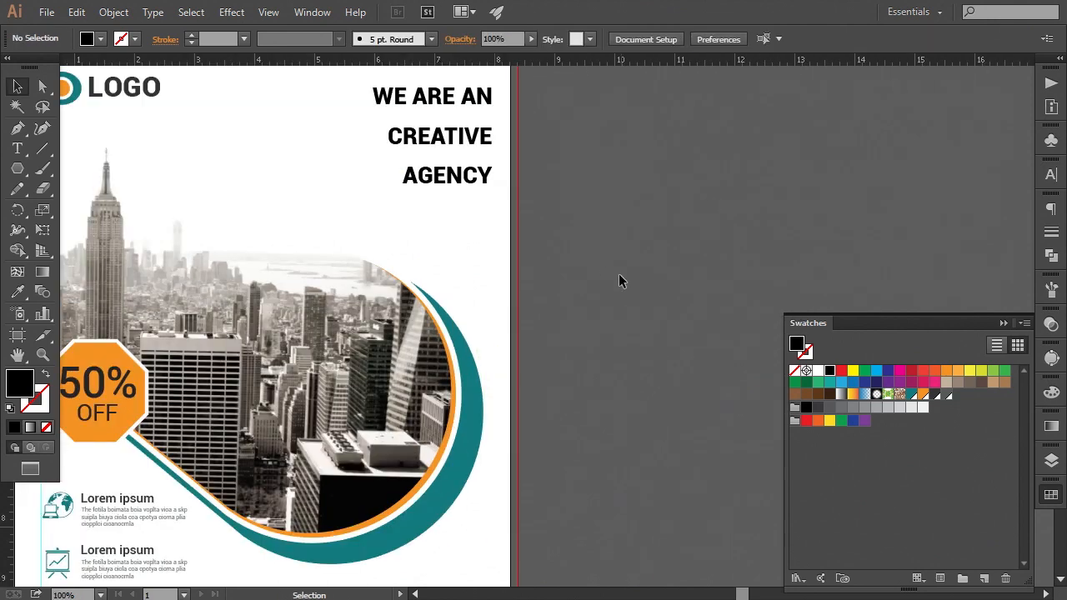
{"action": "left_click_drag", "start_coordinate": [617, 277], "coordinate": [669, 309]}
{"action": "left_click", "coordinate": [526, 222]}
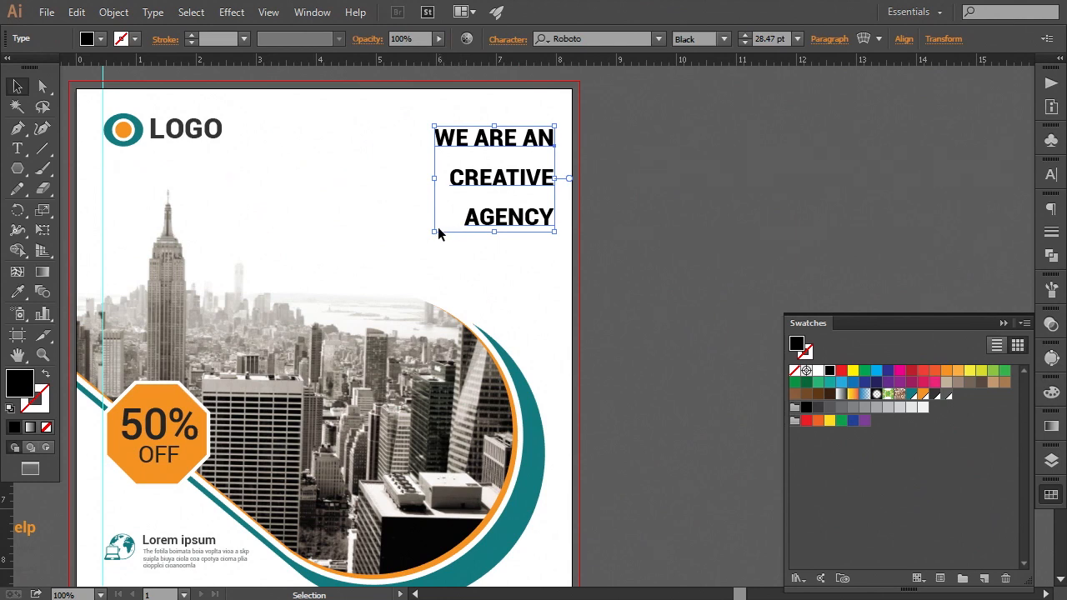
{"action": "left_click_drag", "start_coordinate": [434, 233], "coordinate": [405, 245]}
{"action": "key", "text": "Left"}
{"action": "key", "text": "Left"}
{"action": "key", "text": "Left"}
{"action": "key", "text": "Left"}
{"action": "key", "text": "Left"}
{"action": "key", "text": "Left"}
{"action": "key", "text": "Left"}
{"action": "key", "text": "Left"}
{"action": "key", "text": "Left"}
{"action": "key", "text": "Left"}
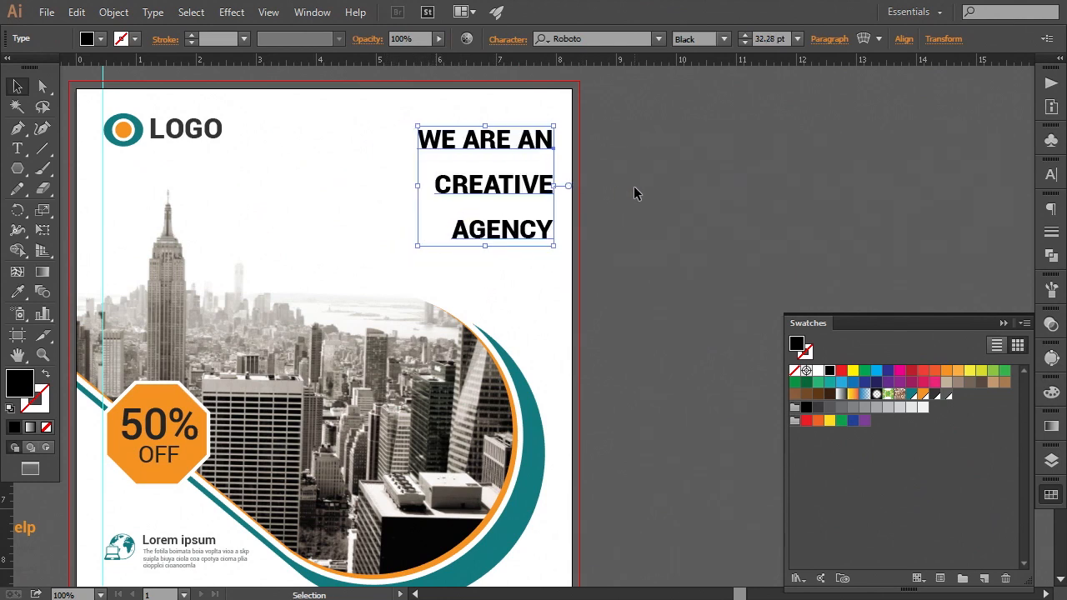
{"action": "left_click", "coordinate": [633, 187]}
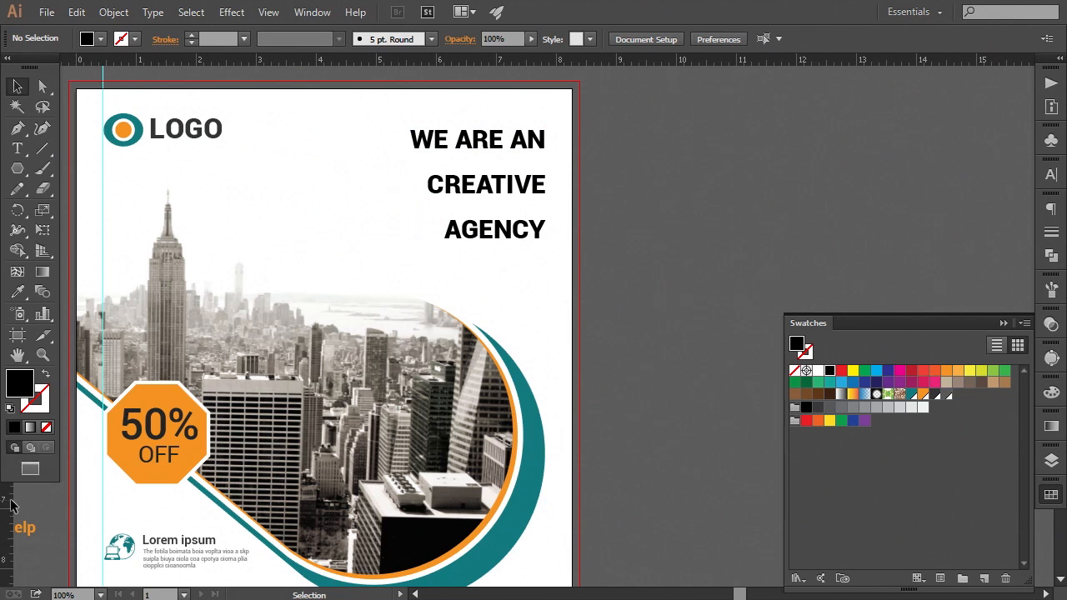
- Place a vertical guide at about 7.8 in for the flyer's right margin and nudge the headline's right edge to it
{"action": "left_click_drag", "start_coordinate": [12, 504], "coordinate": [547, 419]}
{"action": "left_click_drag", "start_coordinate": [605, 255], "coordinate": [654, 300]}
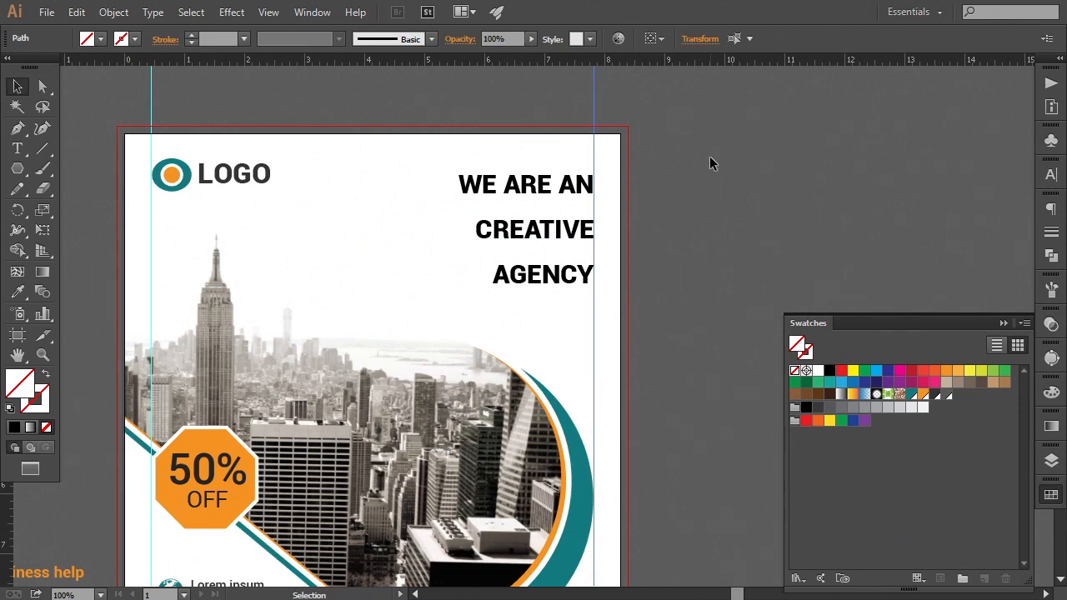
{"action": "left_click", "coordinate": [518, 241]}
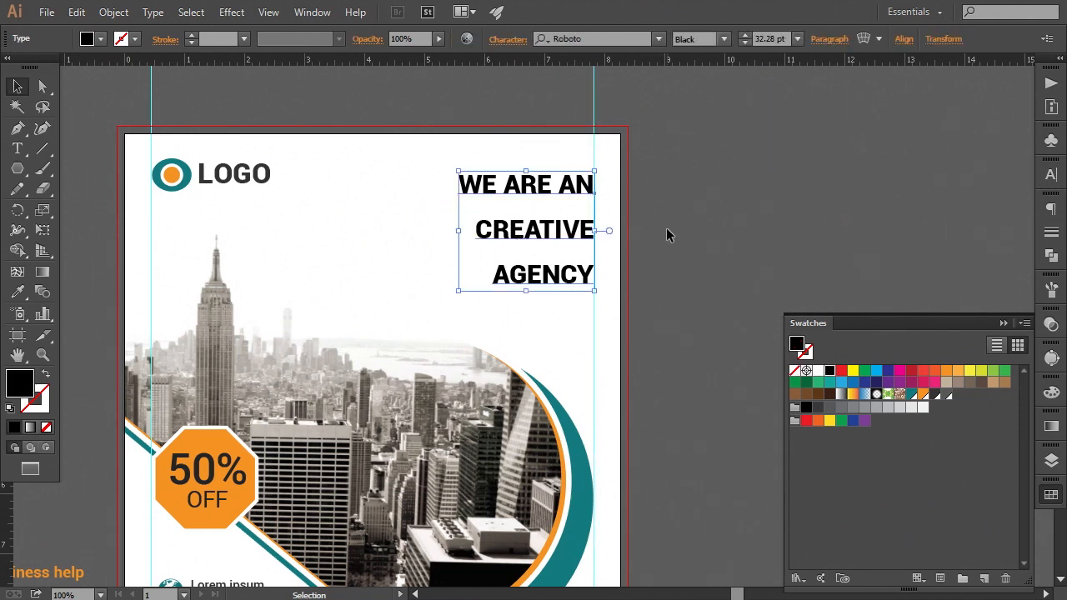
{"action": "left_click", "coordinate": [625, 219]}
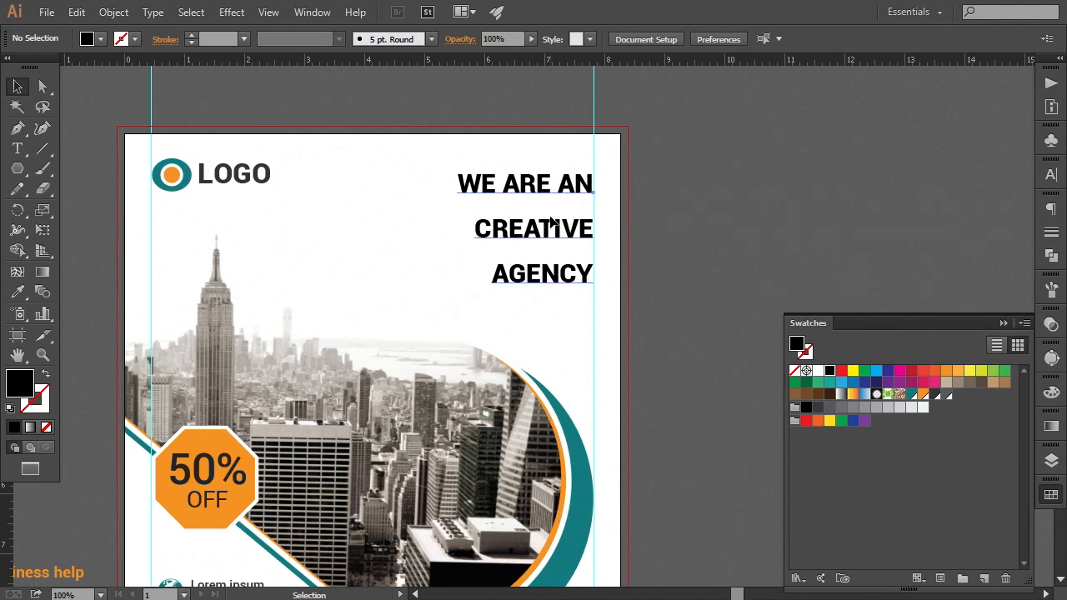
- Tighten the headline's leading to 33 pt
{"action": "left_click", "coordinate": [550, 223]}
{"action": "left_click", "coordinate": [507, 38]}
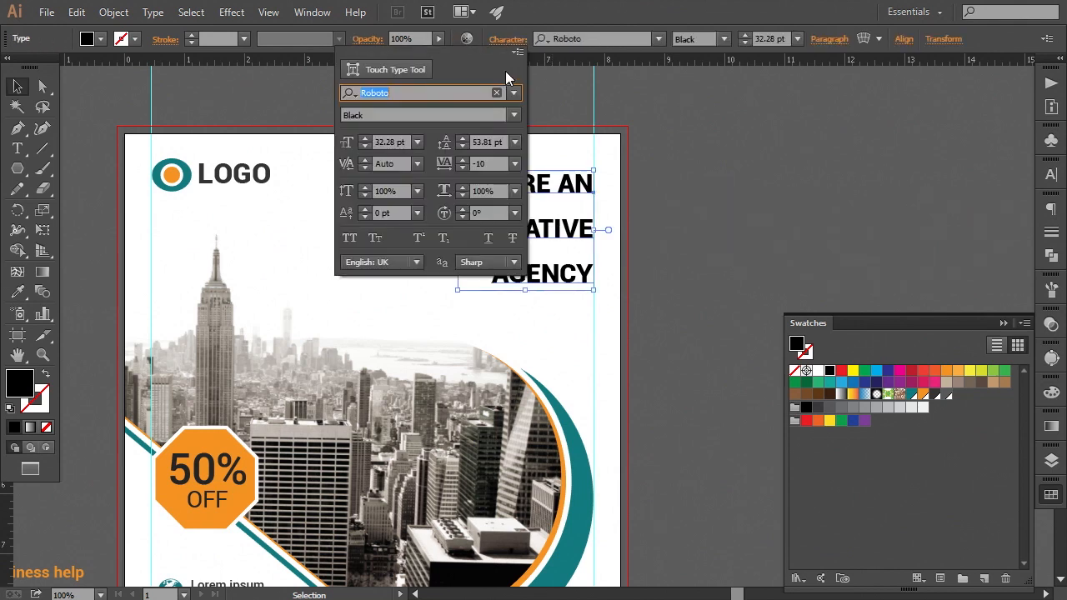
{"action": "left_click", "coordinate": [460, 147]}
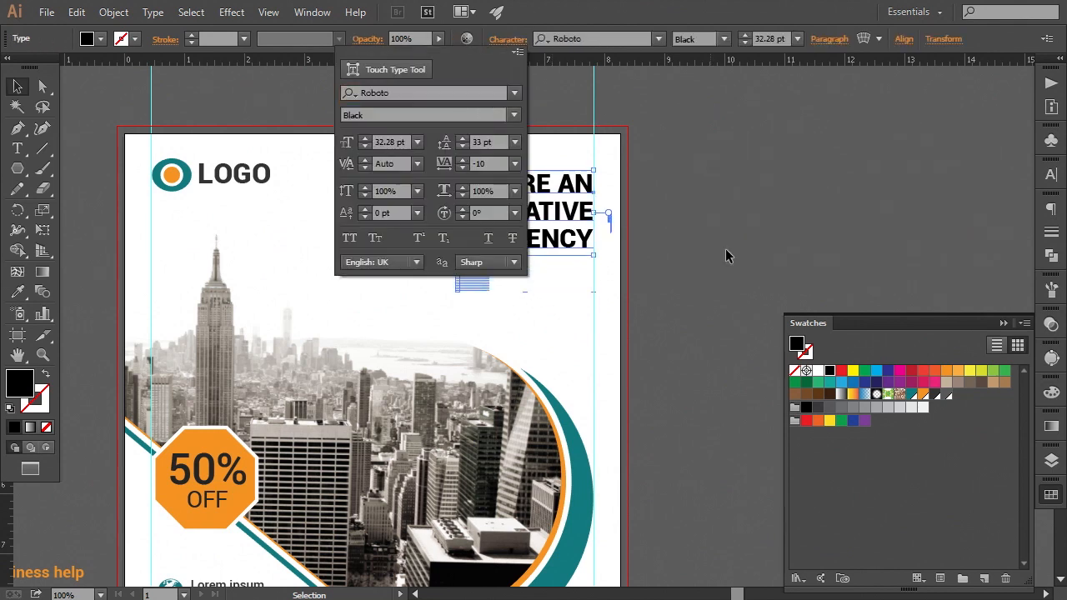
{"action": "left_click", "coordinate": [727, 249]}
- Enlarge only the word "CREATIVE" in the headline to 58 pt
{"action": "left_click", "coordinate": [16, 148]}
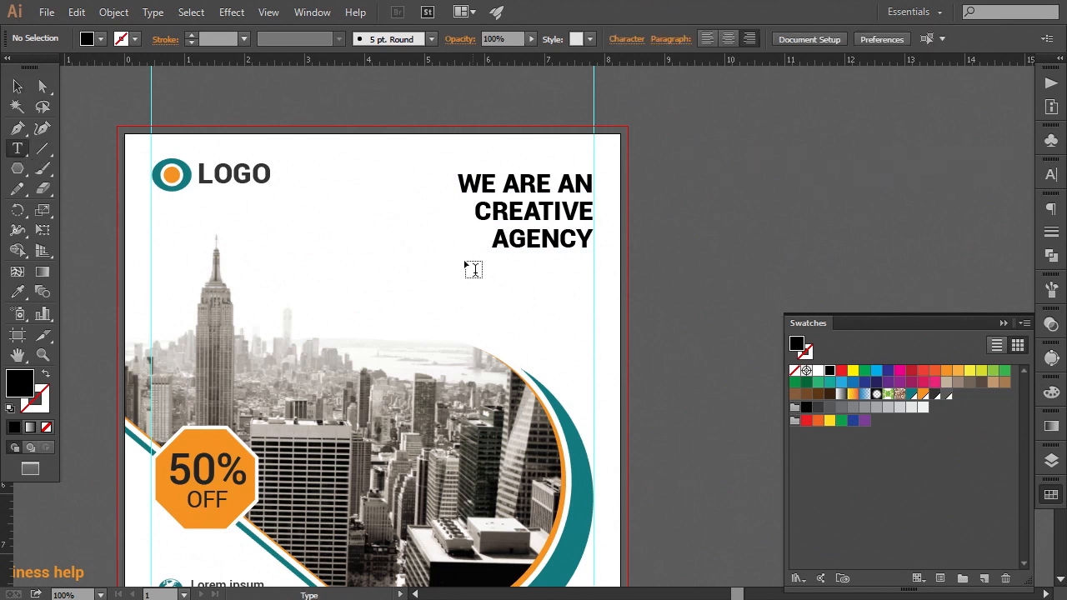
{"action": "left_click_drag", "start_coordinate": [476, 210], "coordinate": [594, 212]}
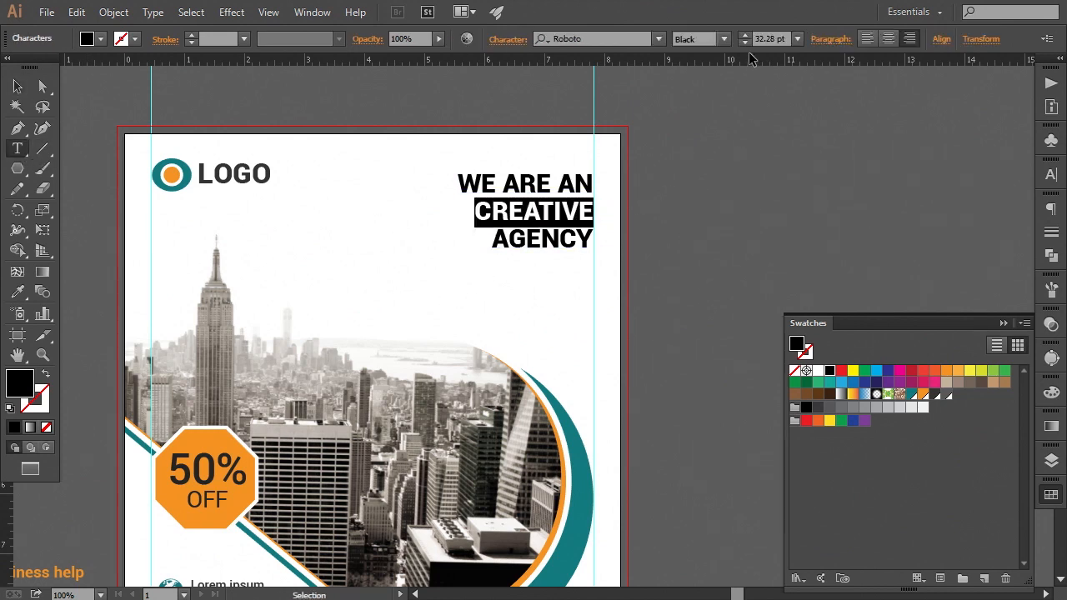
{"action": "left_click", "coordinate": [772, 38]}
{"action": "key", "text": "Up"}
{"action": "key", "text": "Up"}
{"action": "key", "text": "Up"}
{"action": "key", "text": "Up"}
{"action": "key", "text": "Up"}
{"action": "key", "text": "Up"}
{"action": "key", "text": "Up"}
{"action": "key", "text": "Up"}
{"action": "key", "text": "Up"}
{"action": "key", "text": "Up"}
{"action": "key", "text": "Up"}
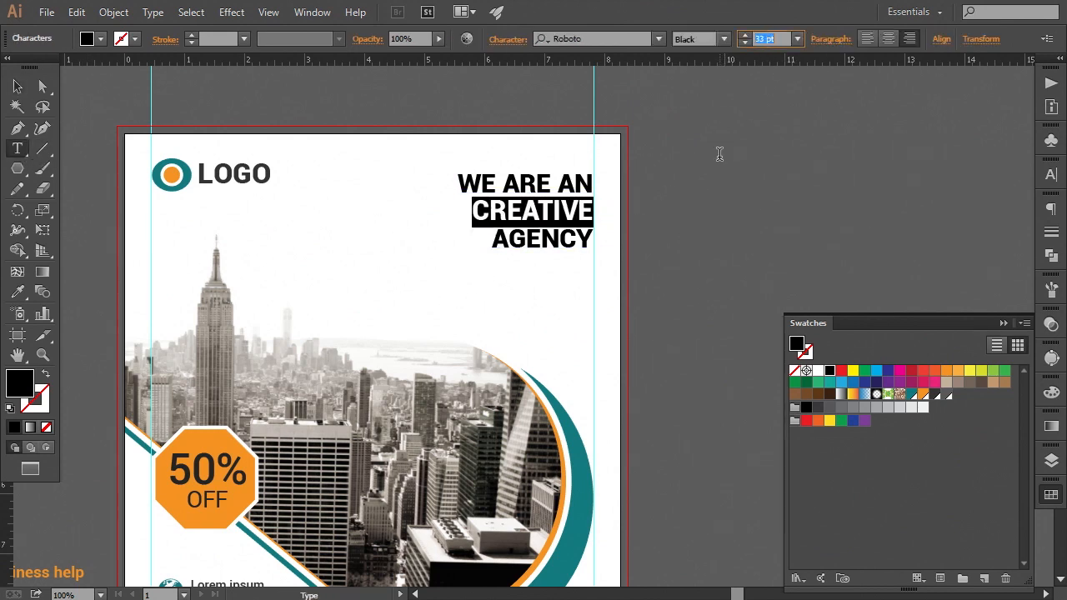
{"action": "key", "text": "Up"}
{"action": "key", "text": "Up"}
{"action": "key", "text": "Up"}
{"action": "key", "text": "Up"}
{"action": "key", "text": "Up"}
{"action": "key", "text": "Up"}
{"action": "key", "text": "Up"}
{"action": "key", "text": "Up"}
{"action": "key", "text": "Up"}
{"action": "key", "text": "Up"}
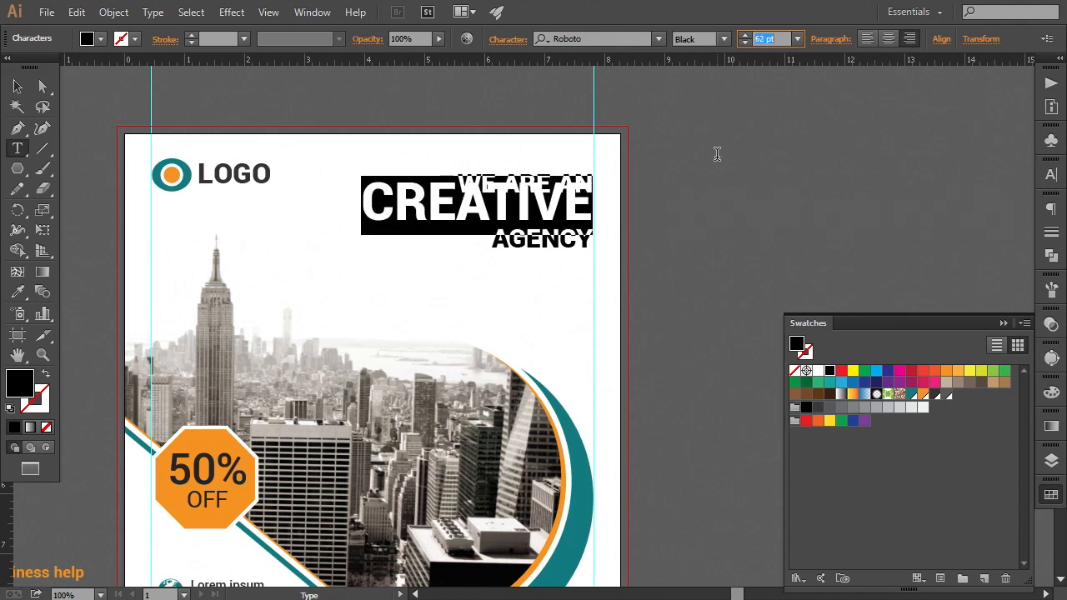
{"action": "key", "text": "Down"}
{"action": "key", "text": "Down"}
{"action": "key", "text": "Down"}
{"action": "key", "text": "Down"}
{"action": "key", "text": "Up"}
{"action": "key", "text": "Up"}
{"action": "key", "text": "Up"}
{"action": "key", "text": "Up"}
{"action": "key", "text": "Up"}
{"action": "key", "text": "Up"}
{"action": "key", "text": "Up"}
{"action": "key", "text": "Up"}
{"action": "key", "text": "Up"}
{"action": "key", "text": "Up"}
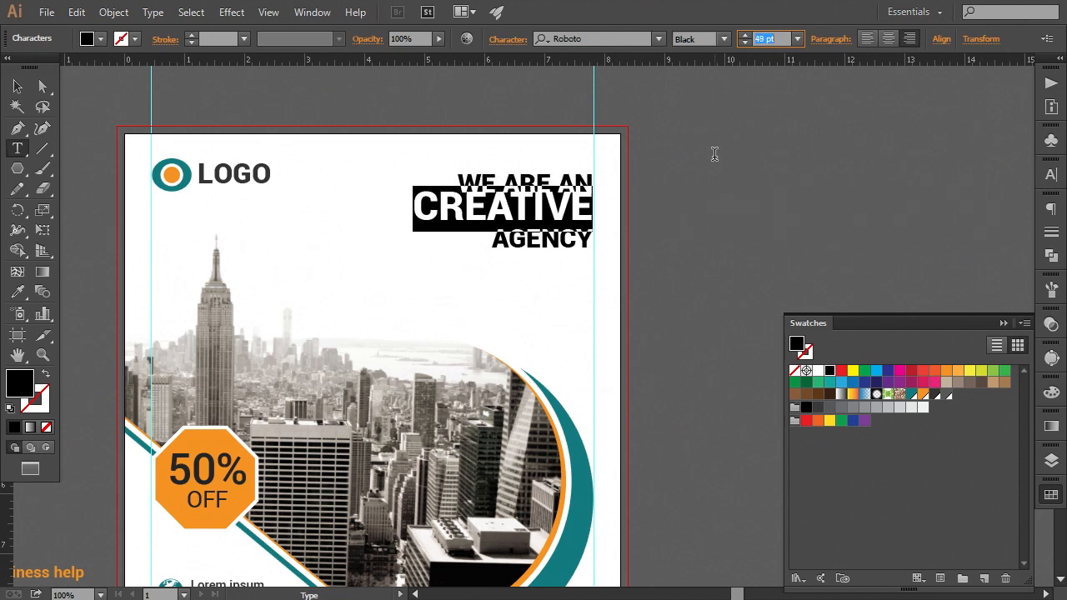
{"action": "key", "text": "Escape"}
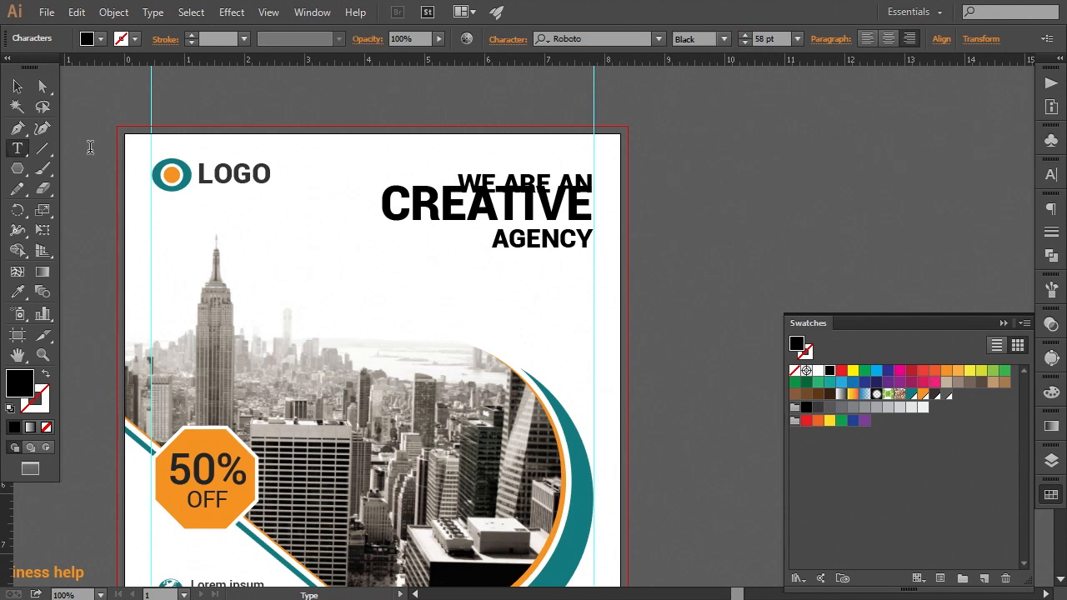
- Increase the leading of the word "CREATIVE" until it no longer overlaps the line "WE ARE AN"
{"action": "left_click_drag", "start_coordinate": [473, 180], "coordinate": [612, 182]}
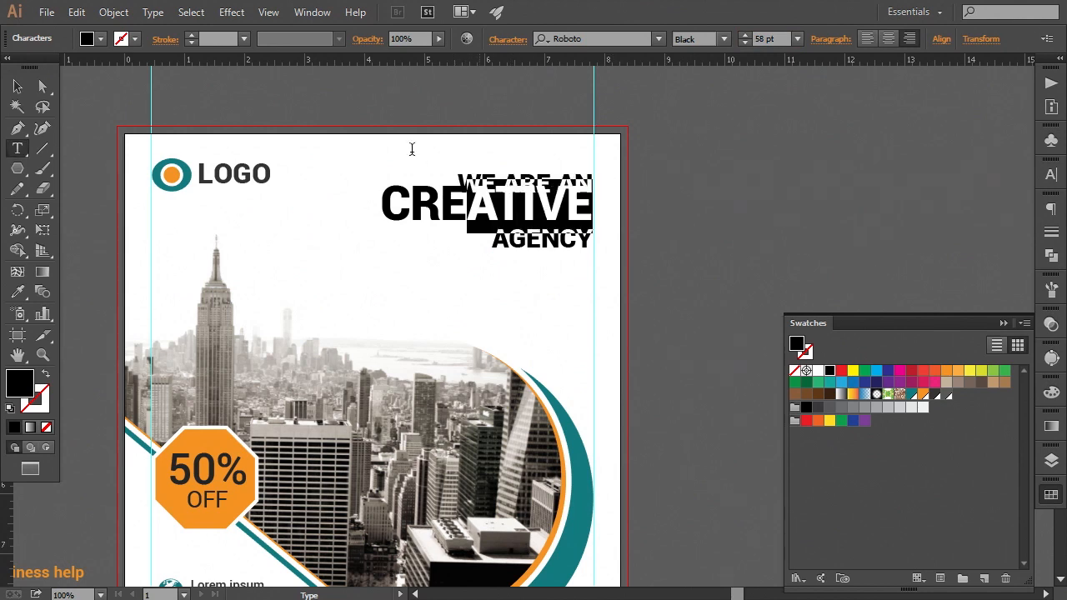
{"action": "left_click_drag", "start_coordinate": [382, 202], "coordinate": [600, 205]}
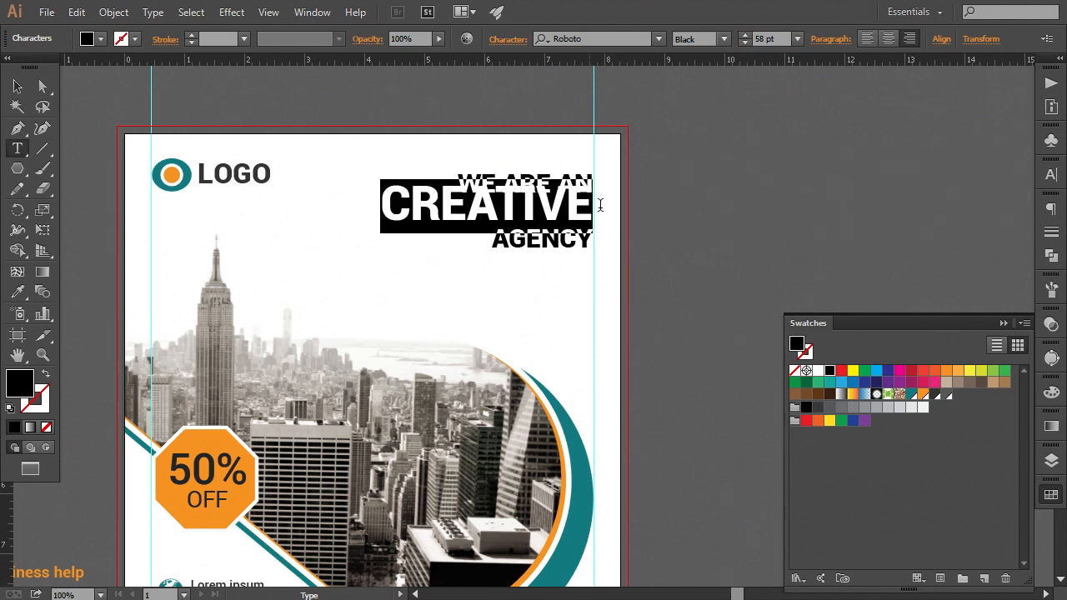
{"action": "left_click", "coordinate": [507, 39]}
{"action": "left_click", "coordinate": [461, 139]}
{"action": "left_click", "coordinate": [461, 139]}
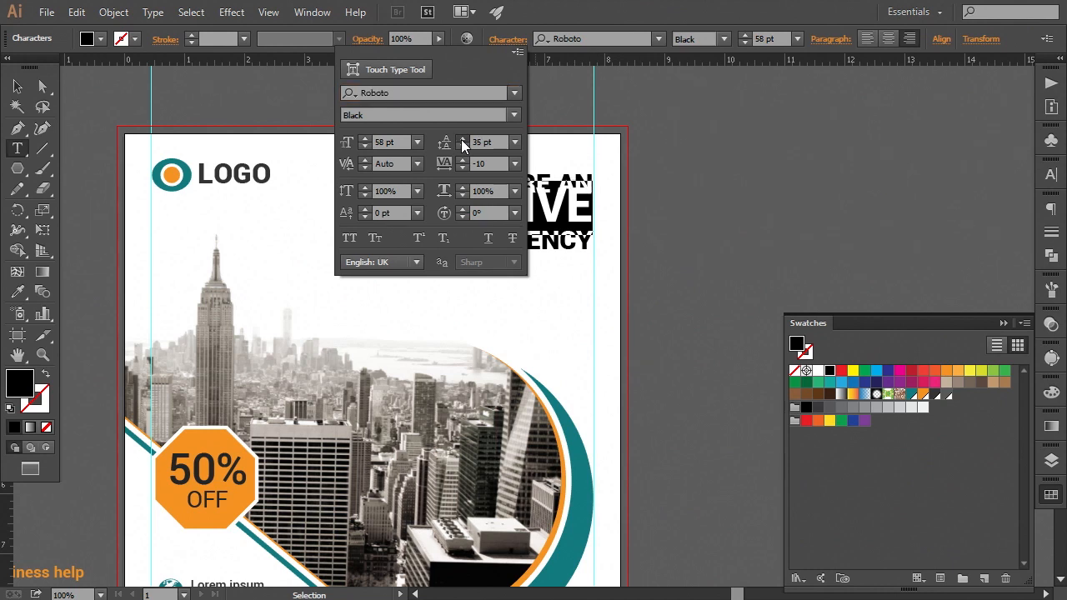
{"action": "left_click", "coordinate": [461, 139]}
{"action": "left_click", "coordinate": [461, 139]}
{"action": "left_click", "coordinate": [19, 86]}
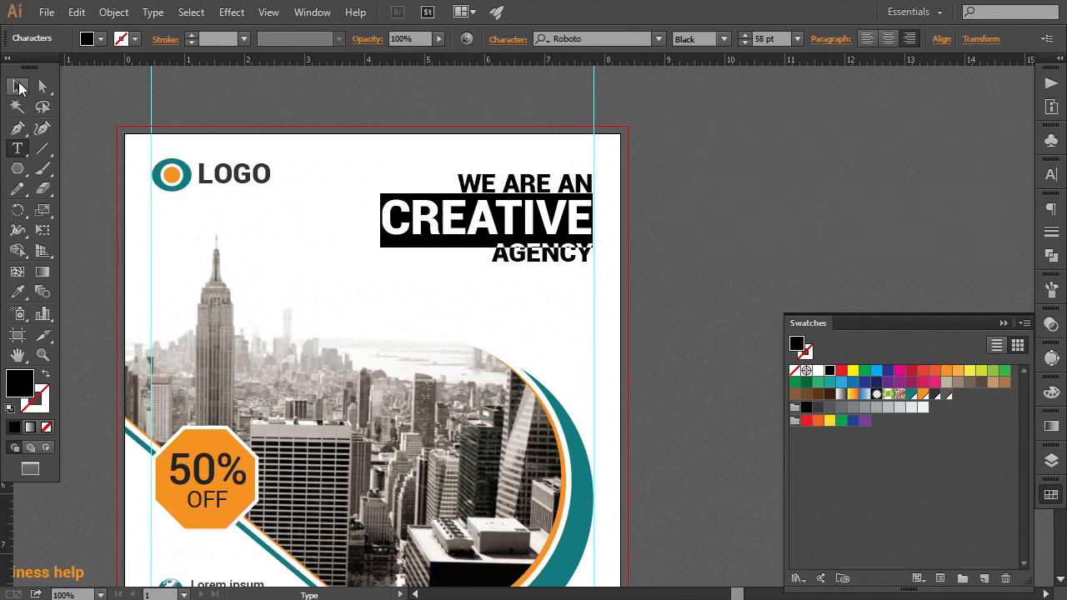
{"action": "double_click", "coordinate": [19, 86]}
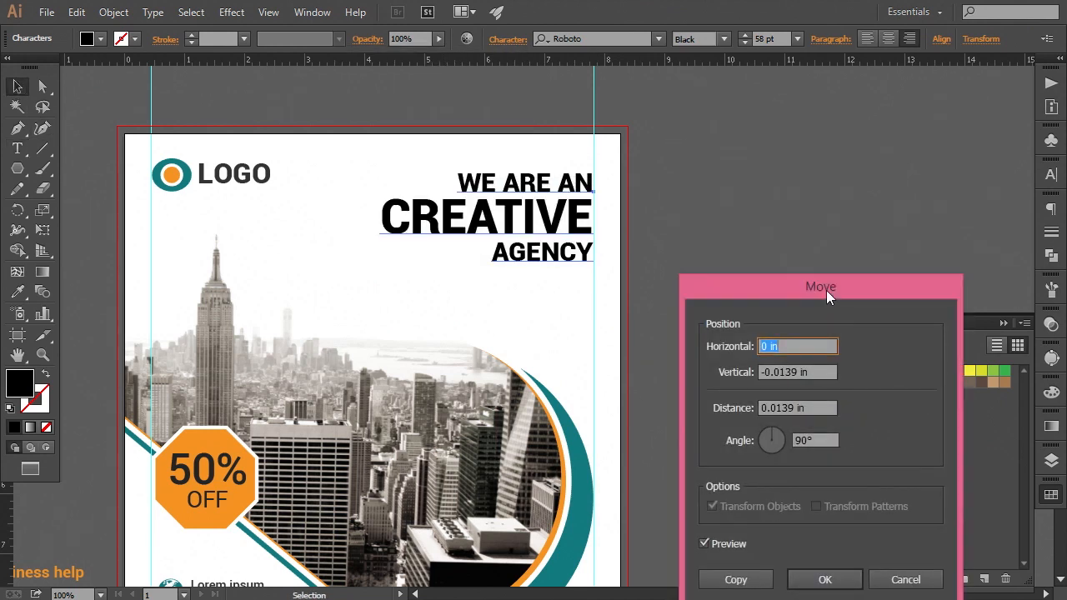
{"action": "left_click_drag", "start_coordinate": [826, 290], "coordinate": [811, 174]}
{"action": "left_click", "coordinate": [864, 460]}
{"action": "left_click", "coordinate": [677, 325]}
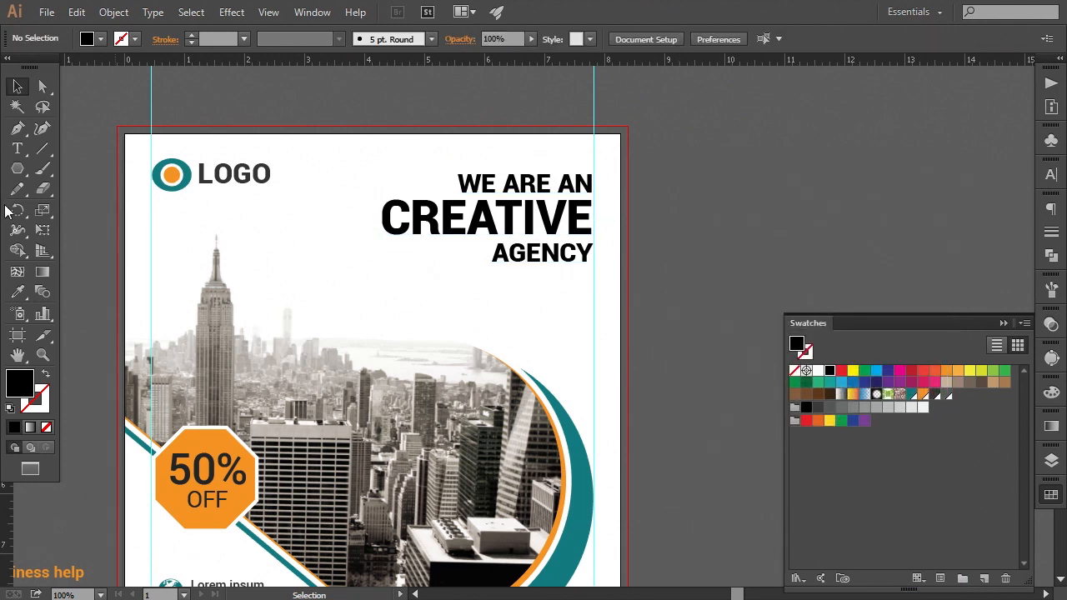
- Change the font style of the word "AGENCY" in the headline to Roboto Bold
{"action": "left_click", "coordinate": [17, 148]}
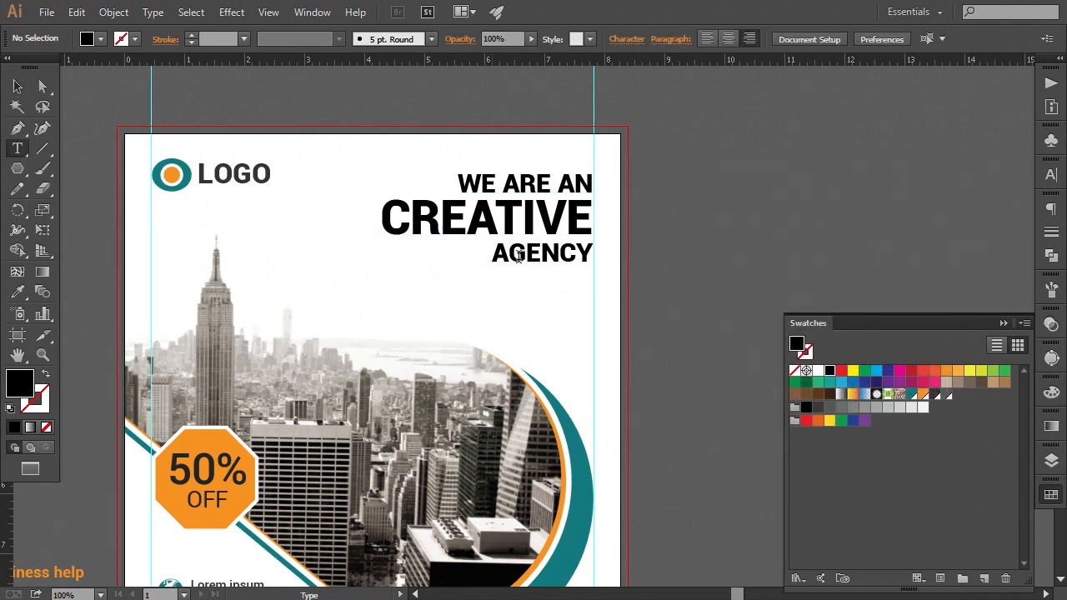
{"action": "double_click", "coordinate": [517, 256]}
{"action": "left_click", "coordinate": [729, 41]}
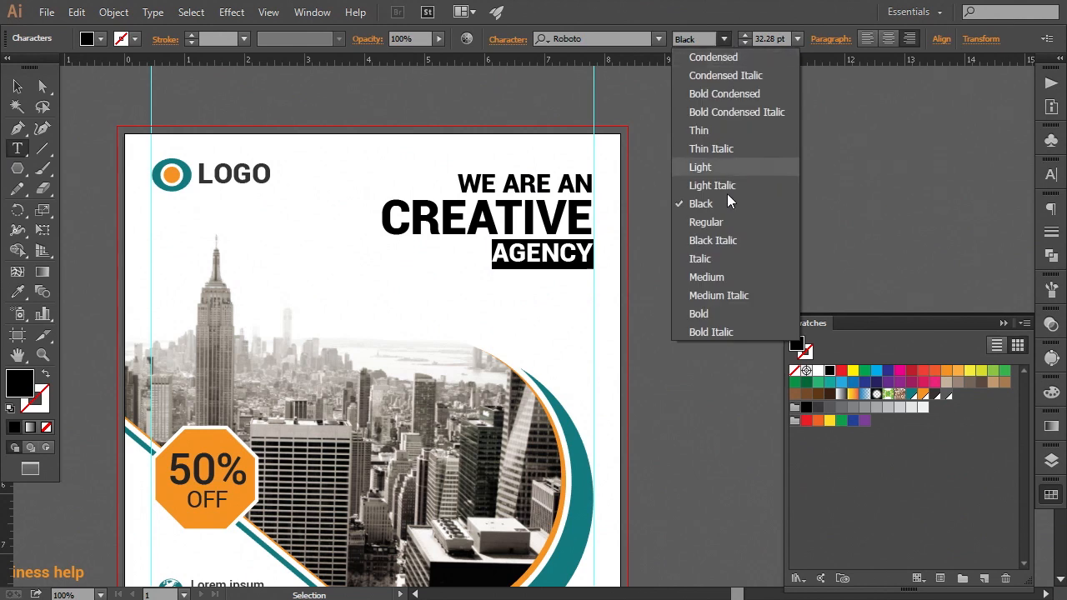
{"action": "left_click", "coordinate": [707, 285]}
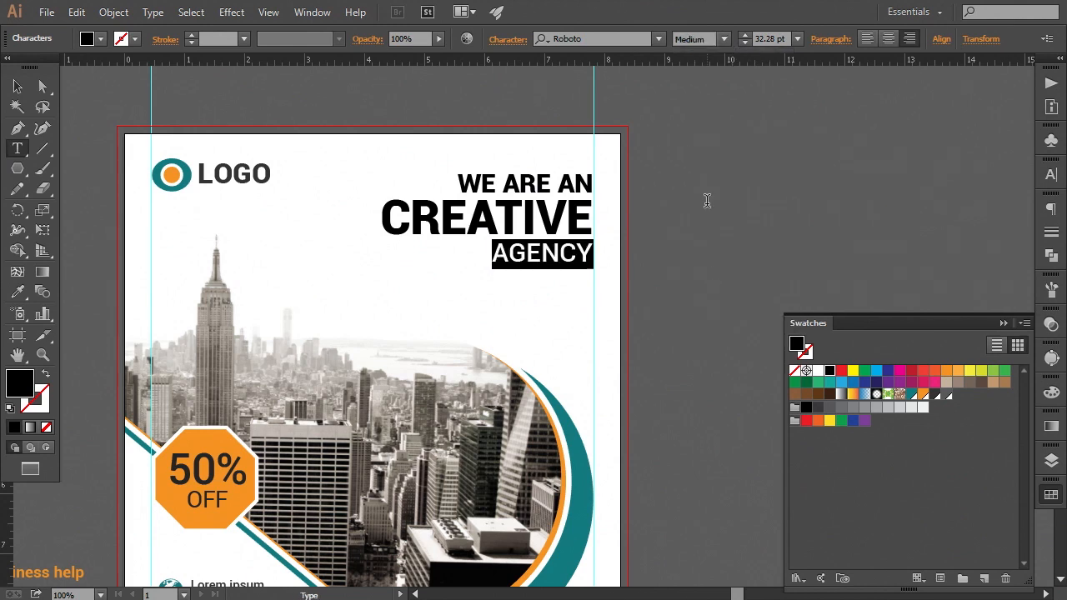
{"action": "left_click", "coordinate": [725, 40]}
{"action": "left_click", "coordinate": [728, 313]}
- Enlarge the word "AGENCY" to 44 pt
{"action": "left_click_drag", "start_coordinate": [774, 40], "coordinate": [707, 40]}
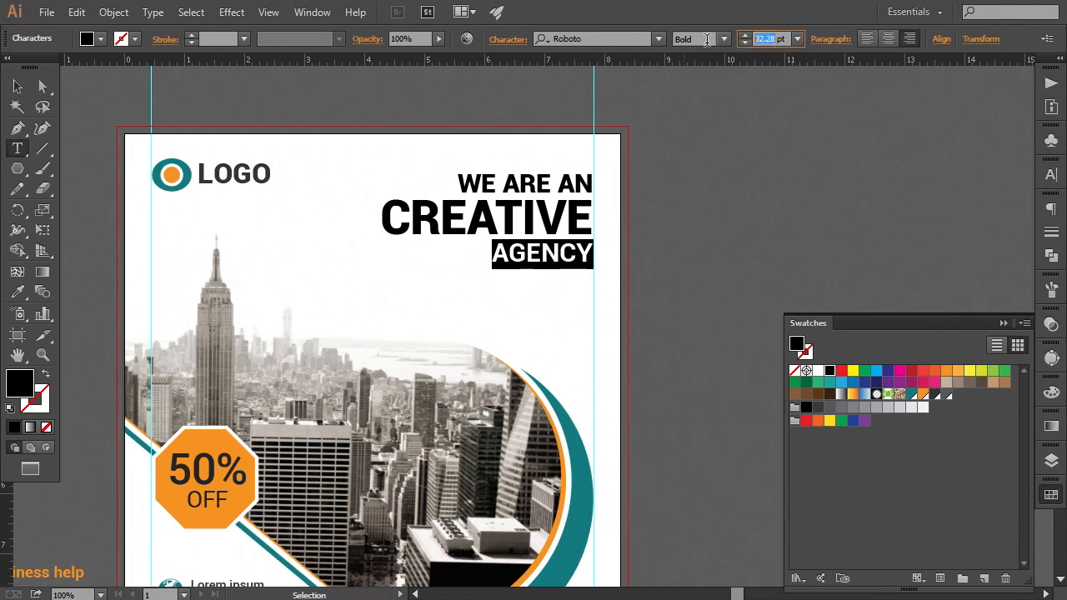
{"action": "key", "text": "Up"}
{"action": "key", "text": "Up"}
{"action": "key", "text": "Up"}
{"action": "key", "text": "Up"}
{"action": "key", "text": "Up"}
{"action": "key", "text": "Up"}
{"action": "key", "text": "Up"}
{"action": "key", "text": "Up"}
{"action": "key", "text": "Up"}
{"action": "key", "text": "Up"}
{"action": "key", "text": "Up"}
{"action": "key", "text": "Up"}
{"action": "key", "text": "Up"}
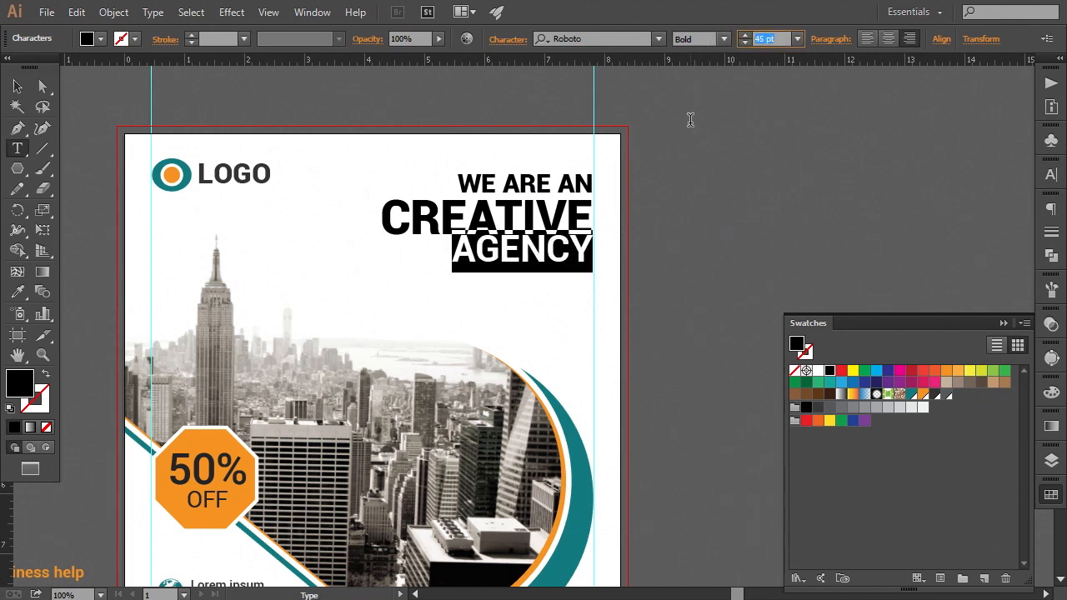
{"action": "key", "text": "Down"}
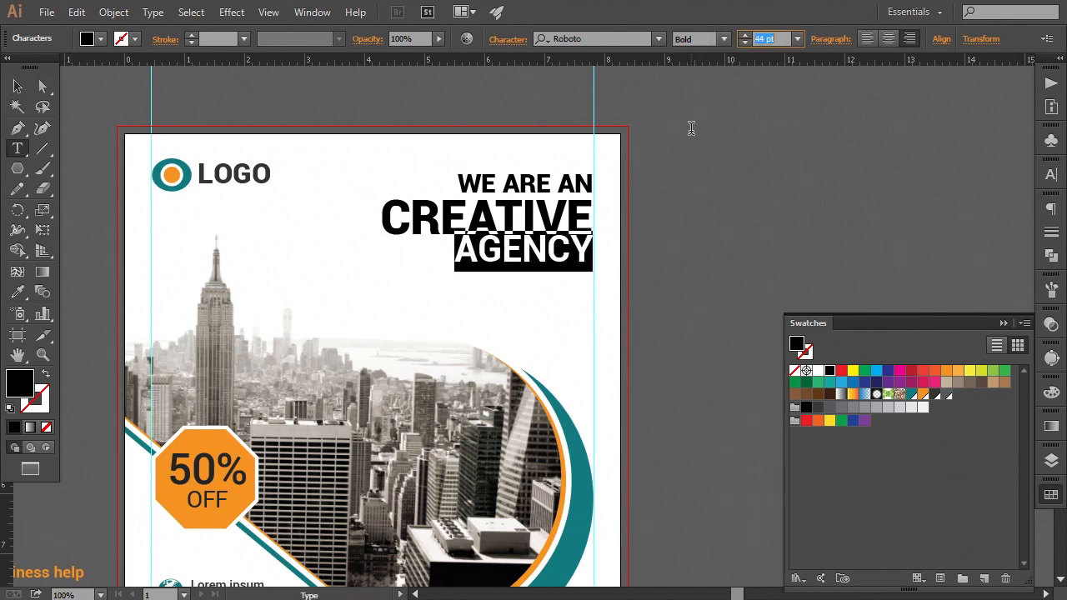
- Set the leading of the word "AGENCY" to 39 pt so it clears the line above
{"action": "left_click", "coordinate": [534, 243]}
{"action": "left_click_drag", "start_coordinate": [457, 256], "coordinate": [611, 256]}
{"action": "left_click", "coordinate": [523, 39]}
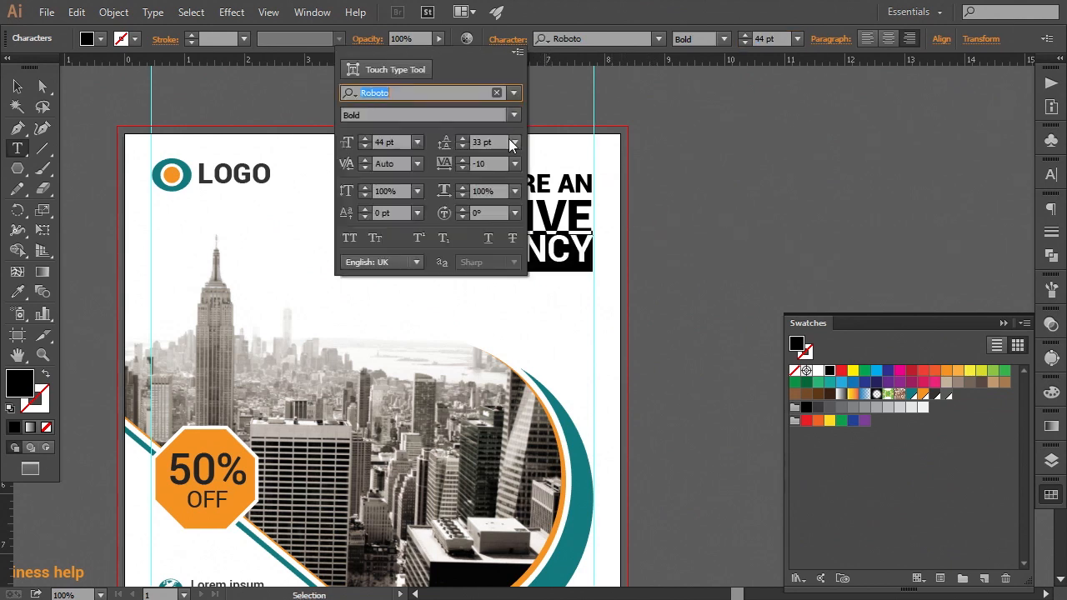
{"action": "left_click", "coordinate": [462, 138]}
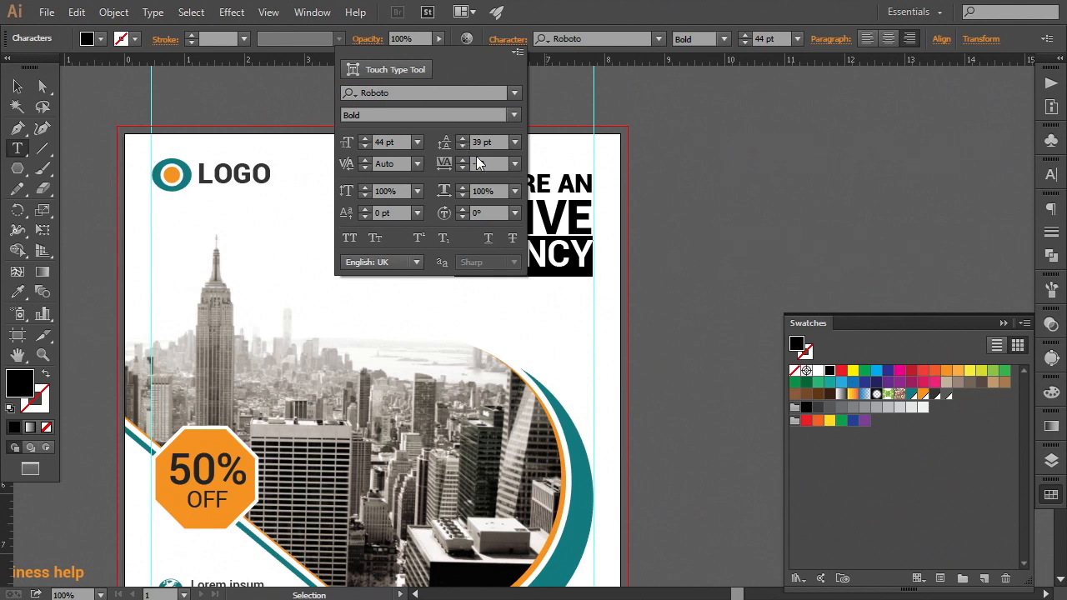
{"action": "left_click", "coordinate": [586, 250]}
{"action": "left_click", "coordinate": [646, 273]}
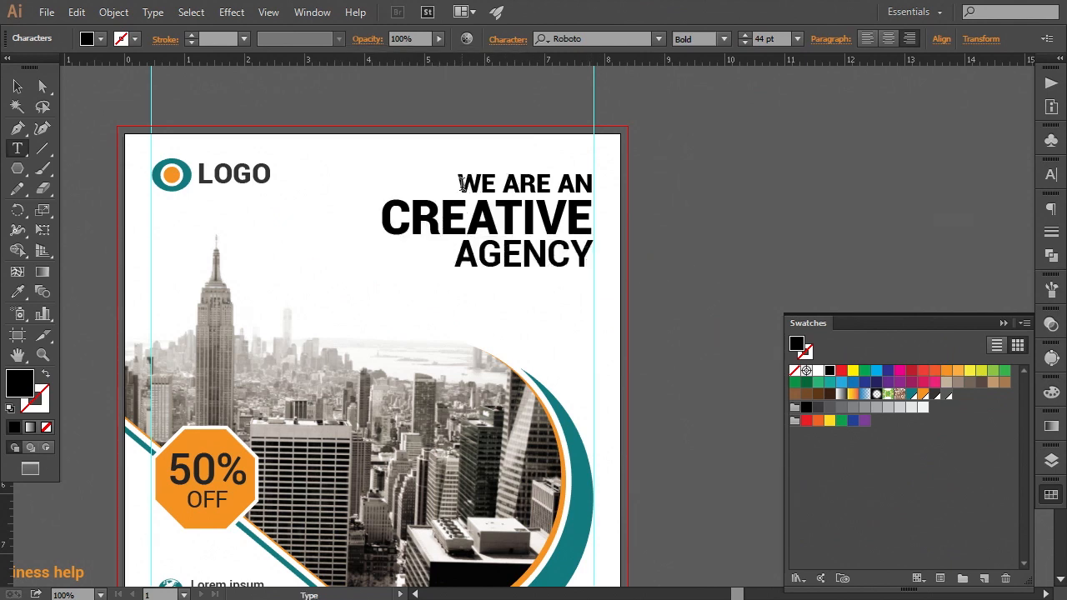
- Set the font size of the headline line "WE ARE AN" to 44 pt
{"action": "left_click_drag", "start_coordinate": [459, 183], "coordinate": [540, 185]}
{"action": "left_click_drag", "start_coordinate": [522, 254], "coordinate": [570, 254]}
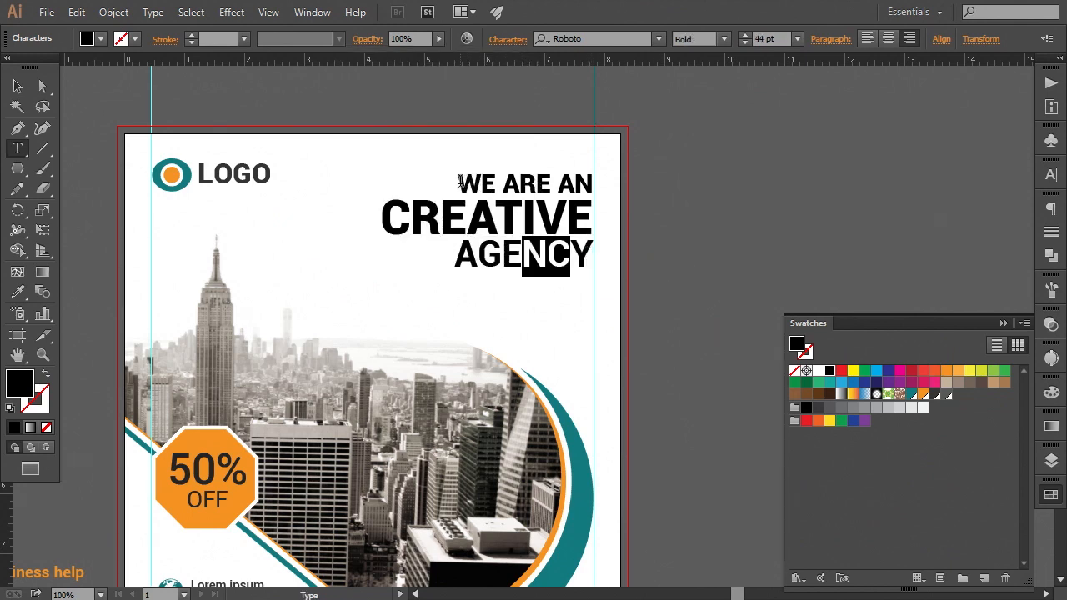
{"action": "left_click_drag", "start_coordinate": [460, 183], "coordinate": [598, 180]}
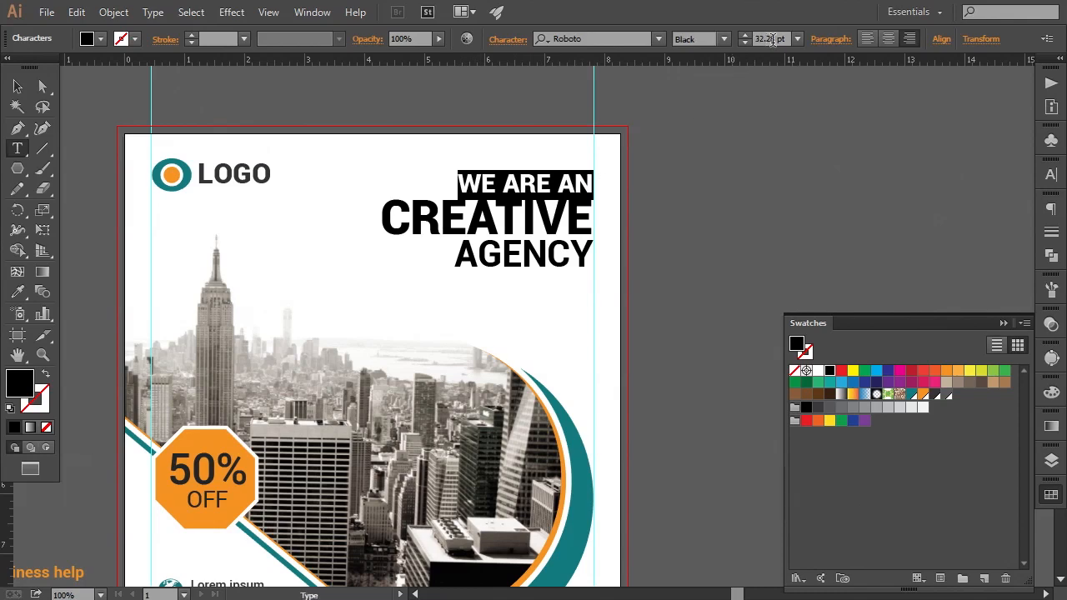
{"action": "left_click", "coordinate": [772, 39]}
{"action": "key", "text": "Return"}
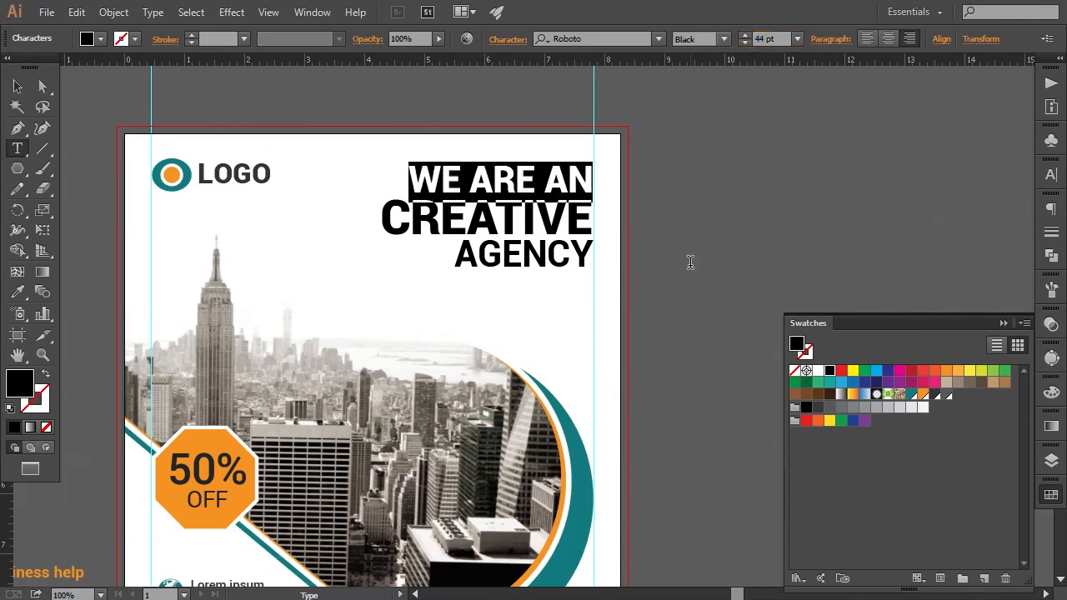
{"action": "left_click", "coordinate": [528, 242]}
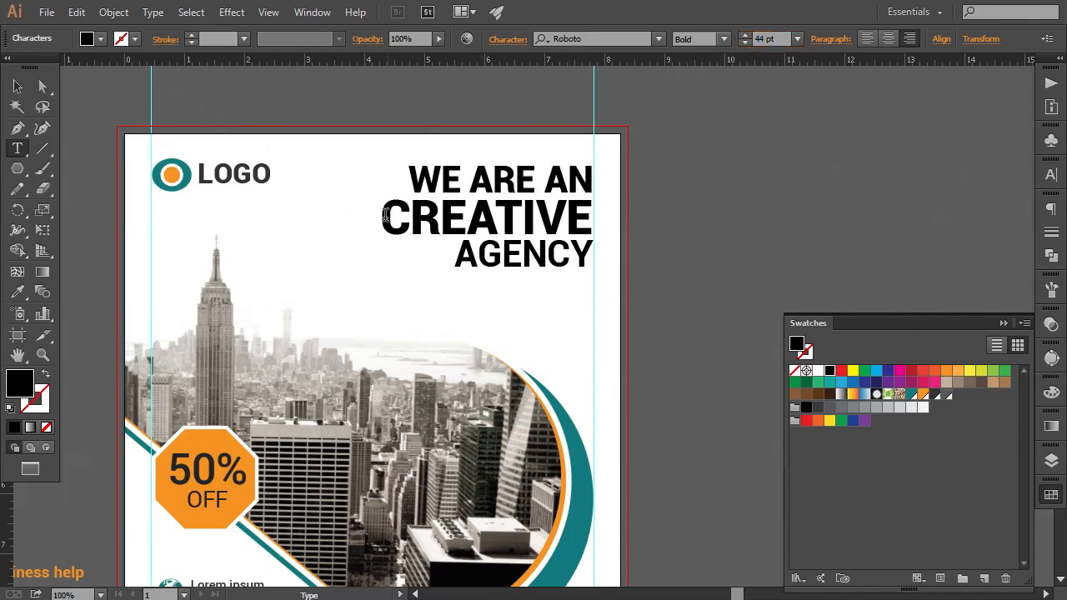
- Slightly increase the leading of the word "AGENCY" to about 40 pt and leave text editing
{"action": "left_click_drag", "start_coordinate": [385, 215], "coordinate": [593, 220]}
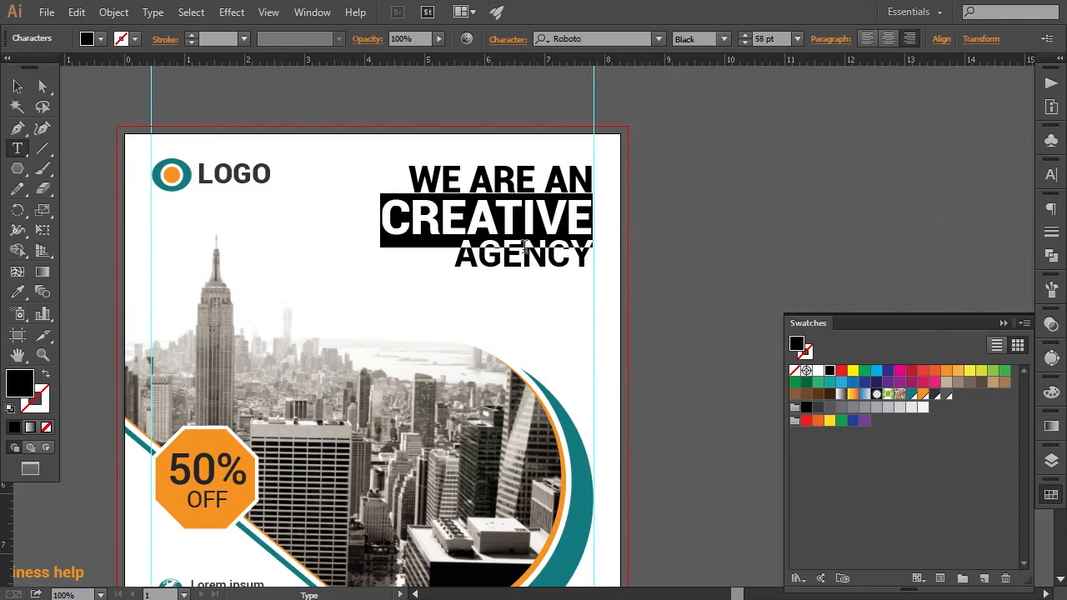
{"action": "left_click", "coordinate": [507, 261]}
{"action": "double_click", "coordinate": [458, 254]}
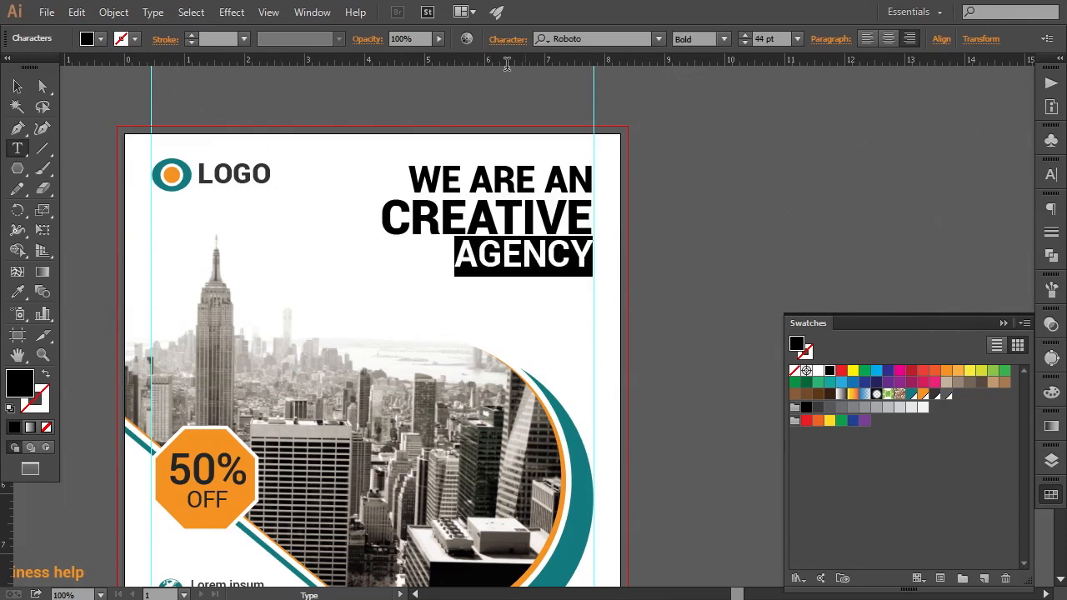
{"action": "left_click", "coordinate": [497, 41]}
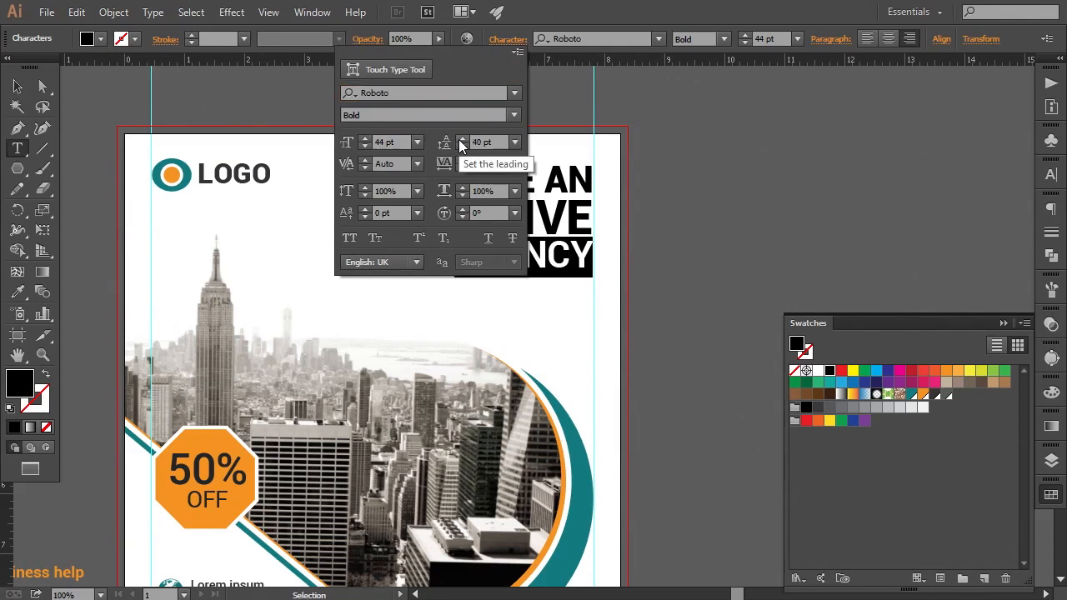
{"action": "left_click", "coordinate": [461, 139]}
{"action": "key", "text": "Escape"}
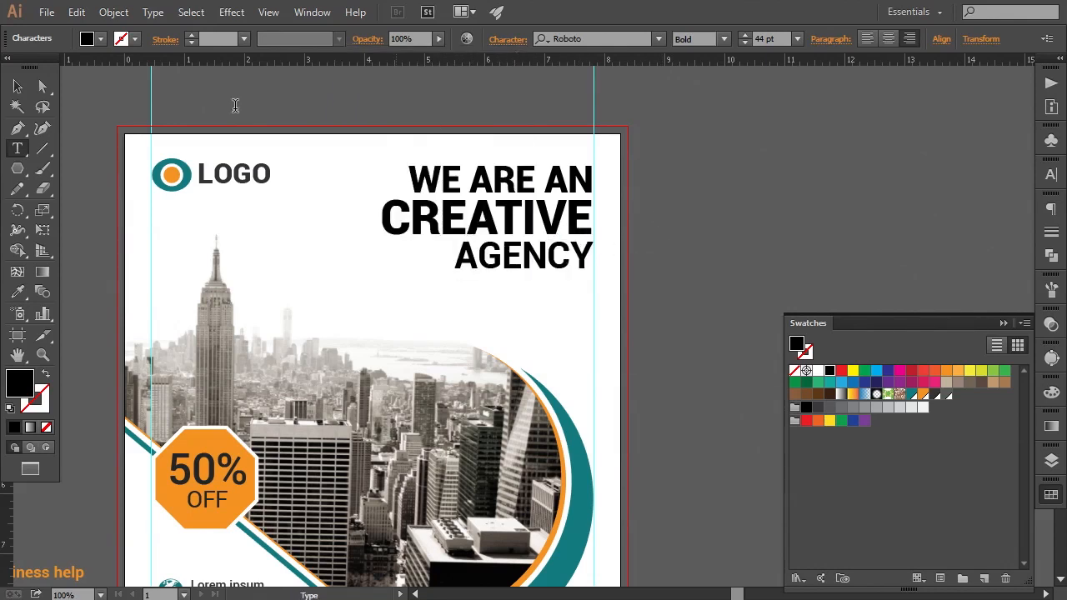
{"action": "left_click", "coordinate": [17, 86]}
{"action": "left_click", "coordinate": [646, 258]}
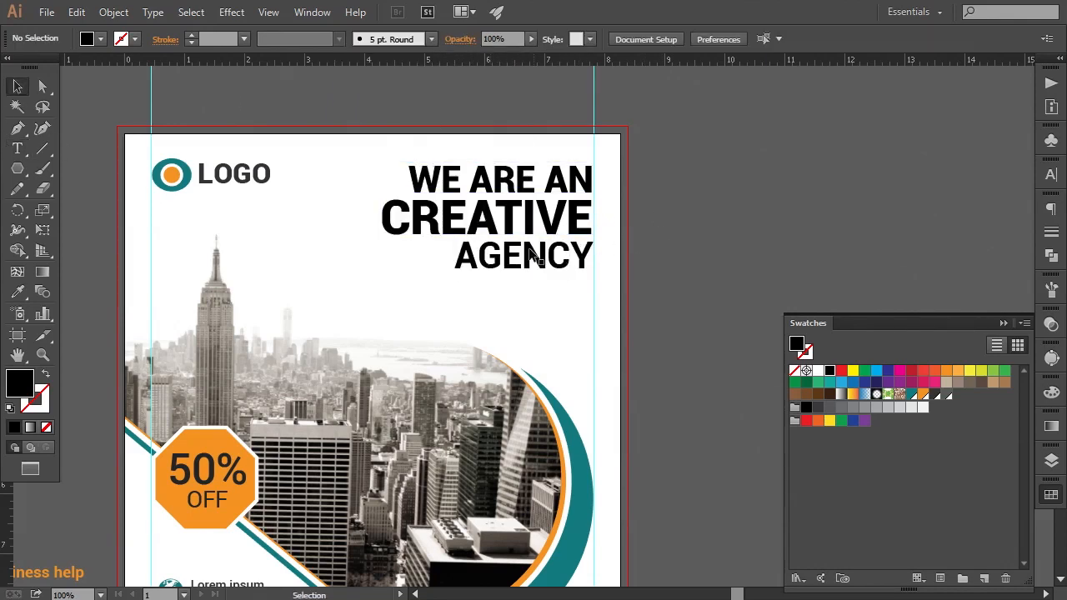
- Scale the whole headline up slightly from its lower-left corner, keeping its right edge on the margin guide
{"action": "left_click", "coordinate": [534, 254]}
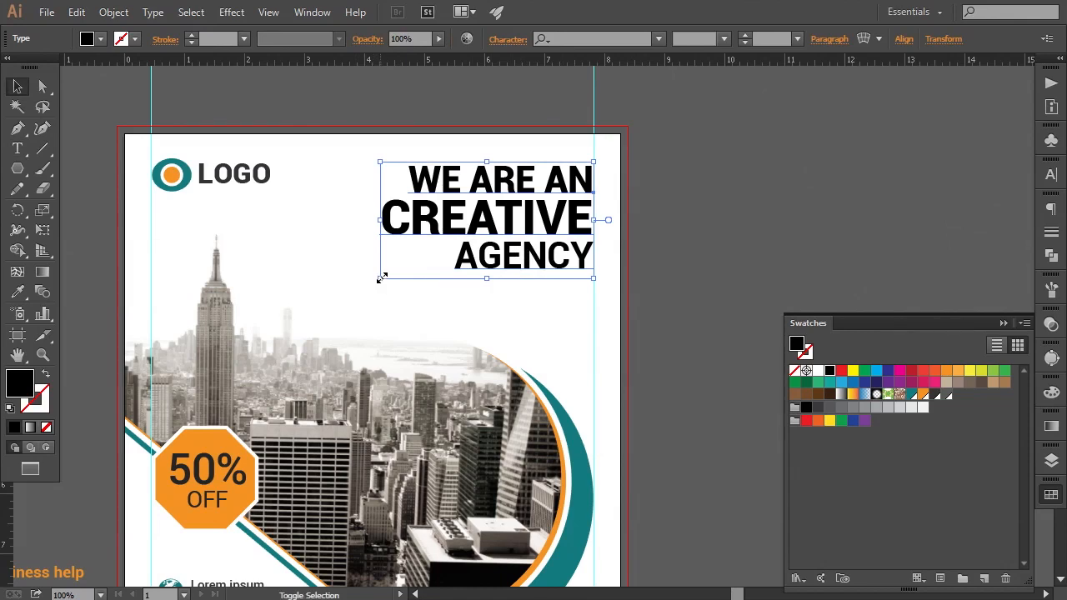
{"action": "left_click_drag", "start_coordinate": [382, 278], "coordinate": [374, 278]}
{"action": "left_click", "coordinate": [694, 302]}
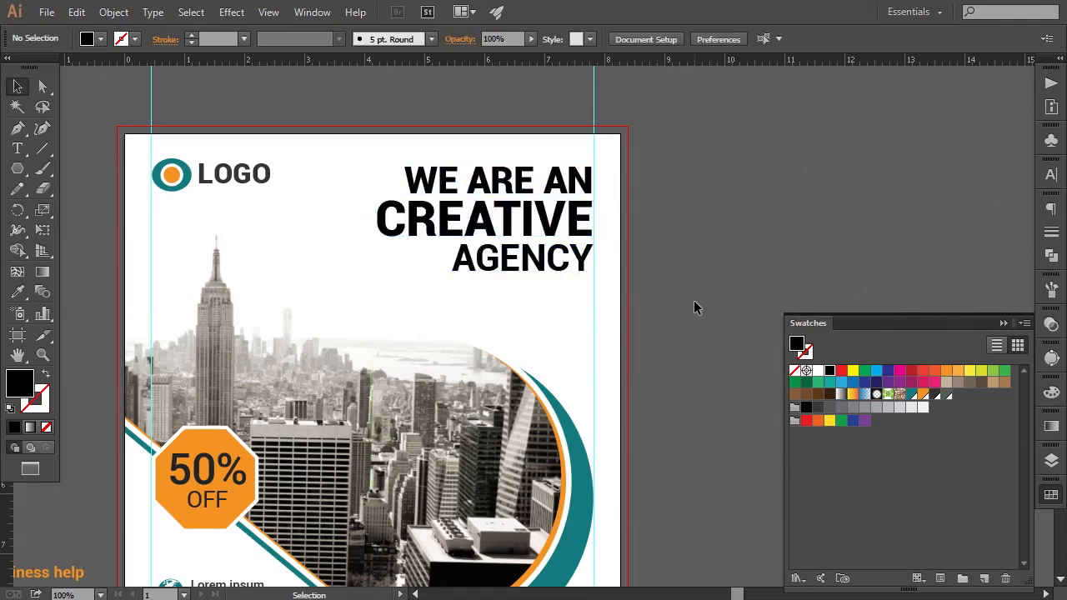
- Place a horizontal guide just above the logo for the top margin and nudge the logo and headline up toward it
{"action": "scroll", "coordinate": [695, 301], "scroll_direction": "right", "scroll_amount": 1}
{"action": "left_click_drag", "start_coordinate": [502, 62], "coordinate": [520, 154]}
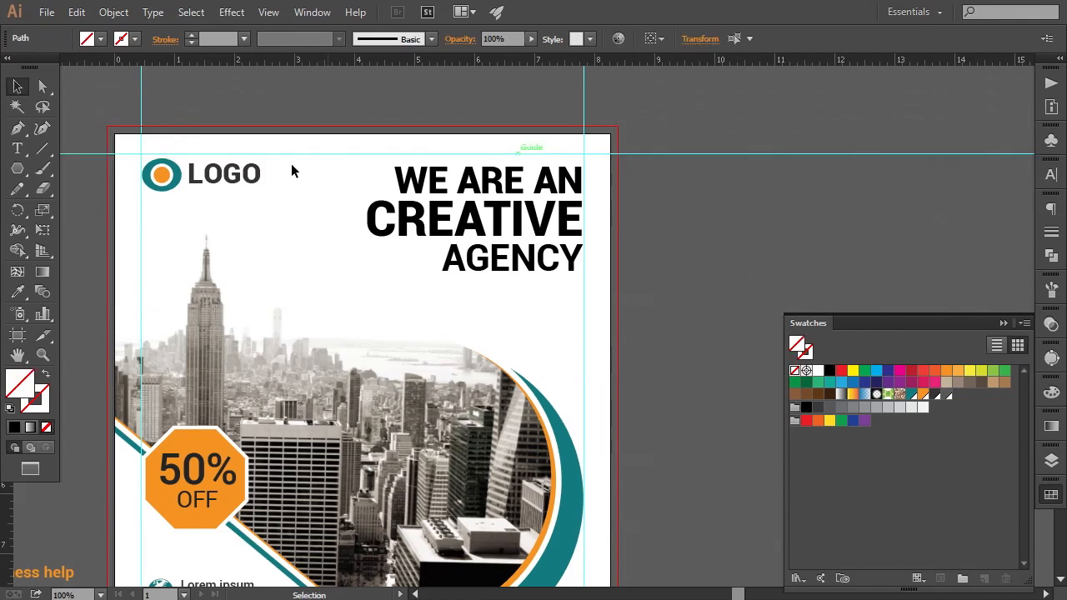
{"action": "left_click", "coordinate": [240, 177]}
{"action": "left_click", "coordinate": [154, 186], "text": "shift"}
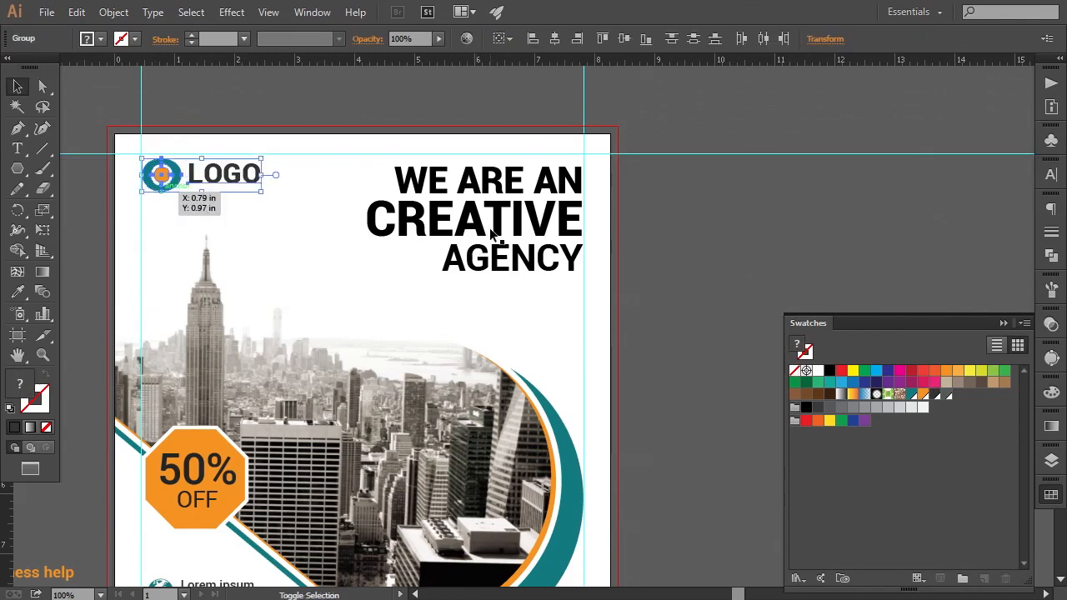
{"action": "left_click", "coordinate": [489, 228], "text": "shift"}
{"action": "key", "text": "Up"}
{"action": "key", "text": "Up"}
{"action": "key", "text": "Up"}
{"action": "key", "text": "Up"}
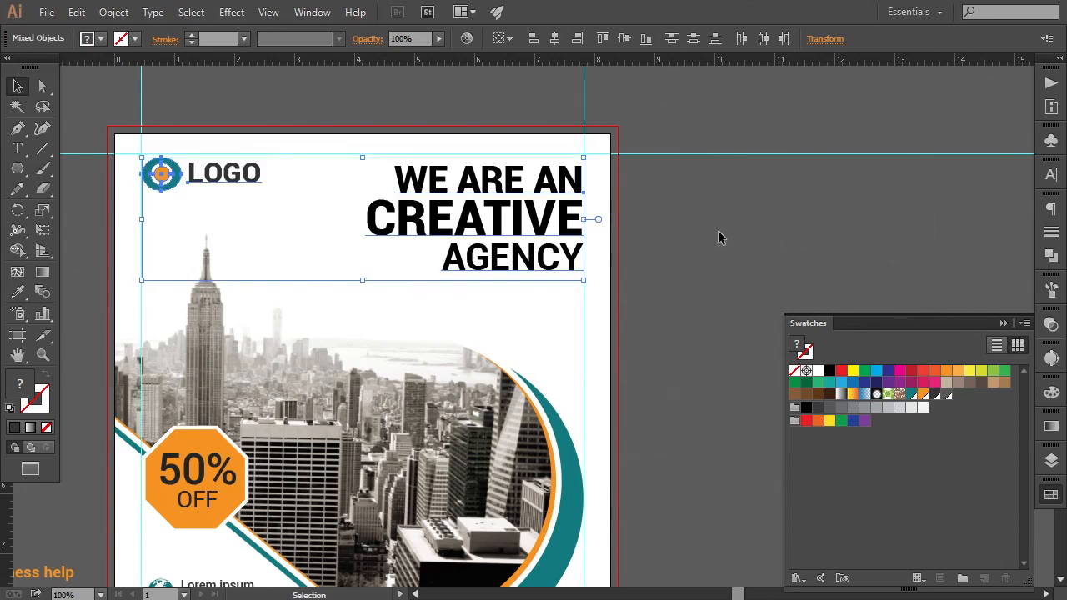
{"action": "left_click", "coordinate": [720, 237]}
- Nudge only the headline up to the top margin guide and scale it up slightly from its lower-left corner
{"action": "left_click", "coordinate": [584, 224]}
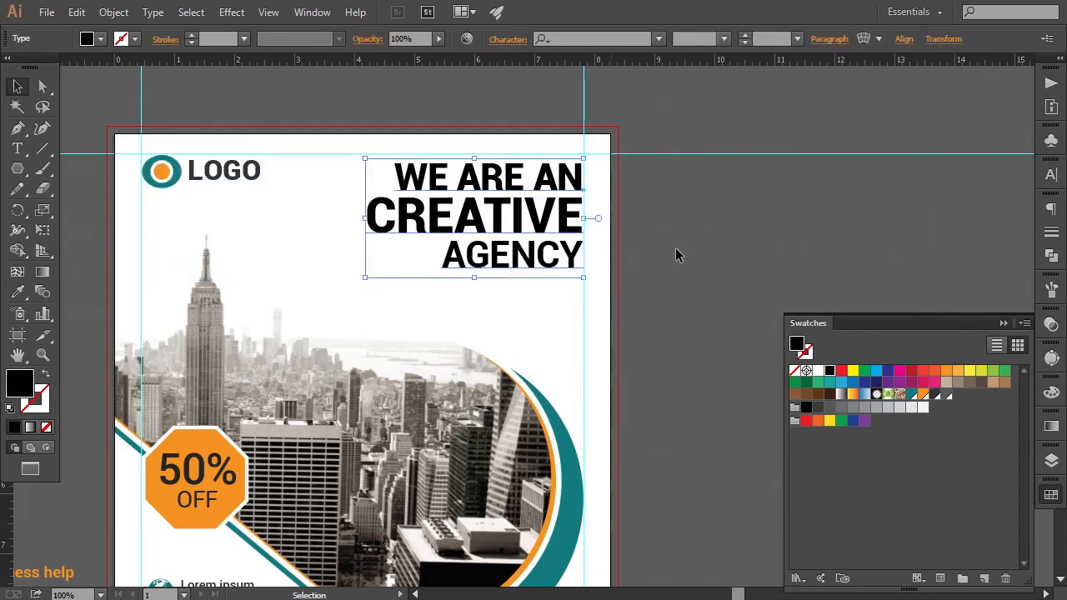
{"action": "key", "text": "Up"}
{"action": "key", "text": "Up"}
{"action": "key", "text": "Up"}
{"action": "key", "text": "Up"}
{"action": "key", "text": "Up"}
{"action": "key", "text": "Up"}
{"action": "key", "text": "Up"}
{"action": "key", "text": "Up"}
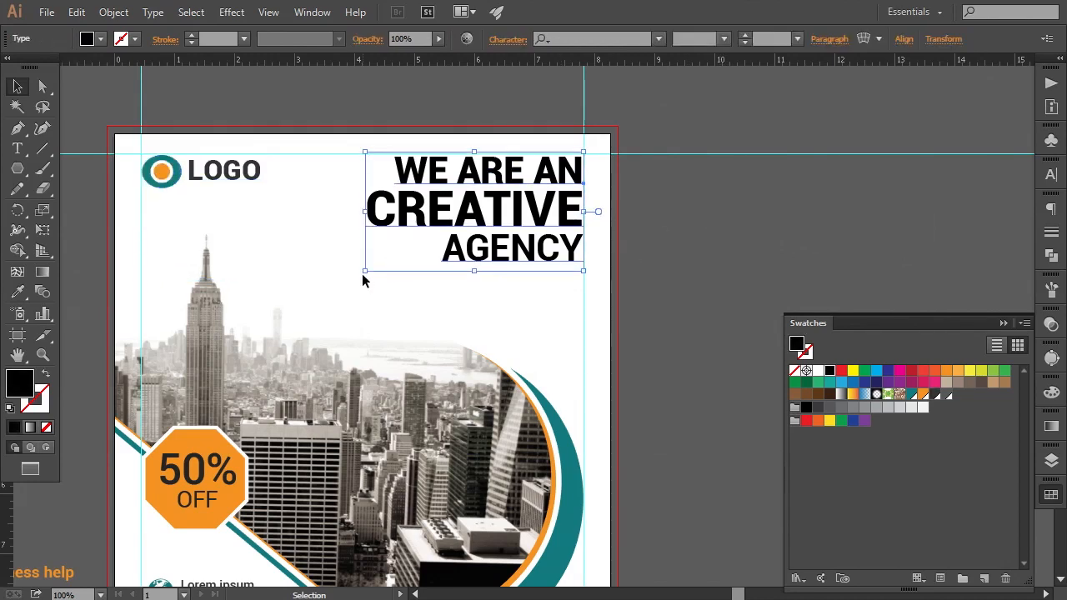
{"action": "left_click_drag", "start_coordinate": [365, 272], "coordinate": [361, 275]}
{"action": "left_click", "coordinate": [713, 295]}
{"action": "key", "text": "space"}
{"action": "left_click_drag", "start_coordinate": [671, 321], "coordinate": [682, 321]}
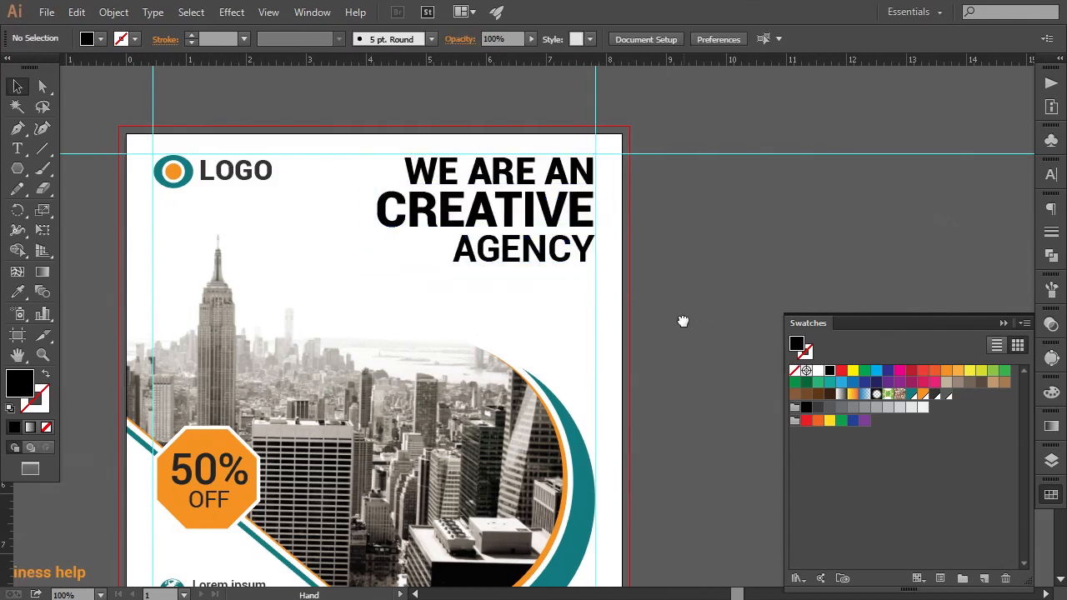
- Color the headline line "WE ARE AN" orange, sampled from the logo's inner circle with the Eyedropper
{"action": "left_click", "coordinate": [16, 148]}
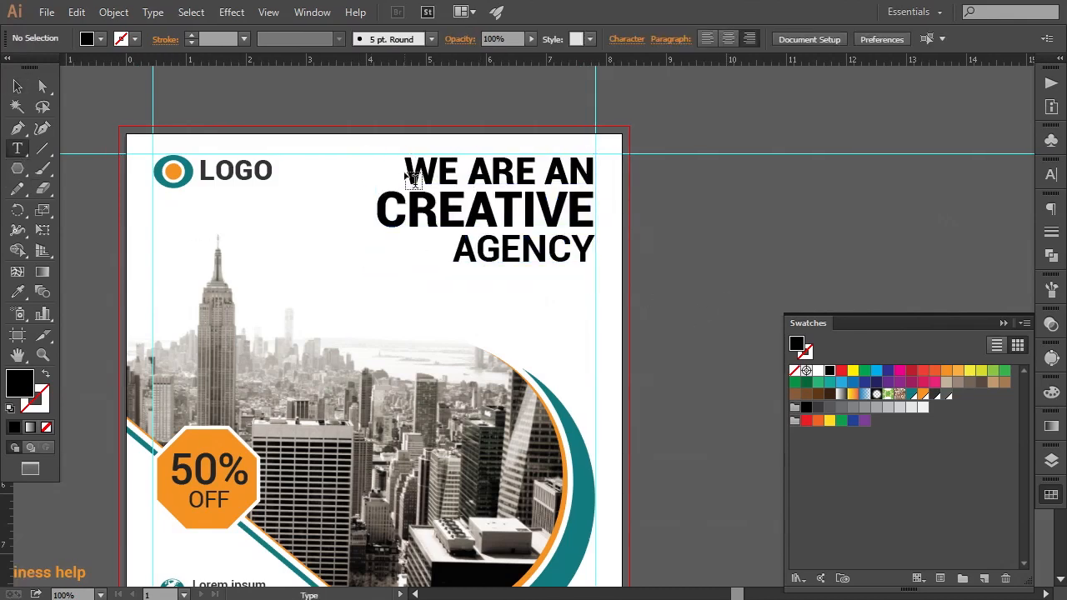
{"action": "left_click_drag", "start_coordinate": [406, 176], "coordinate": [593, 177]}
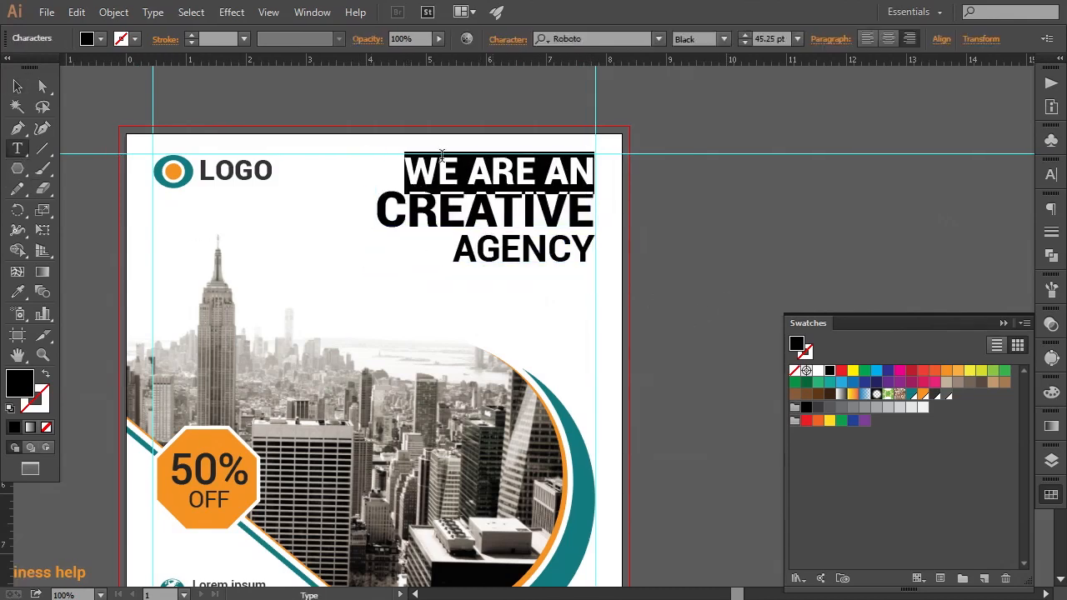
{"action": "left_click", "coordinate": [17, 292]}
{"action": "left_click", "coordinate": [173, 171]}
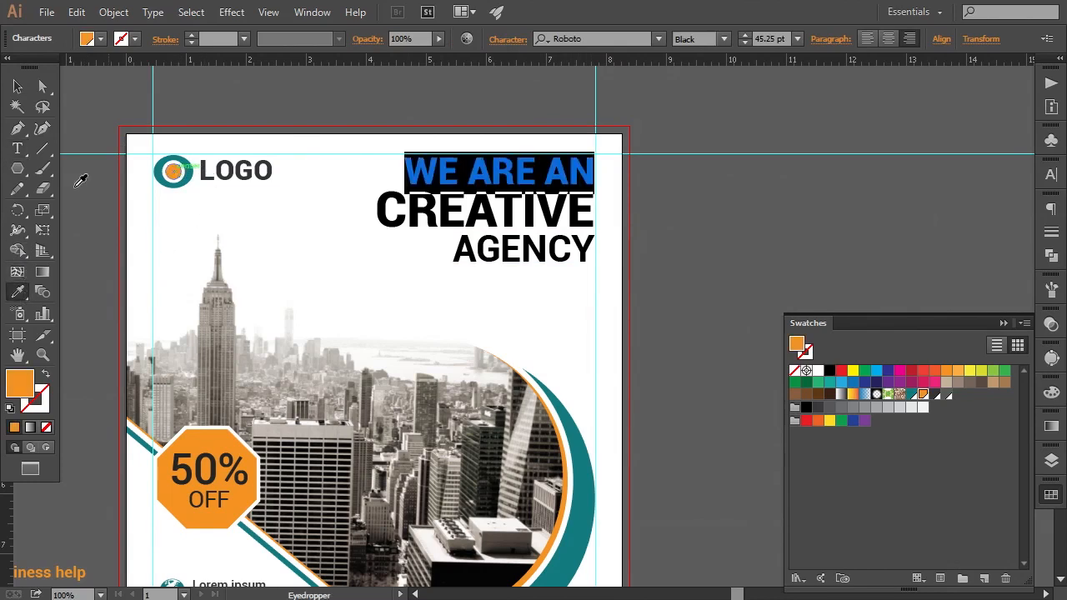
{"action": "left_click", "coordinate": [17, 149]}
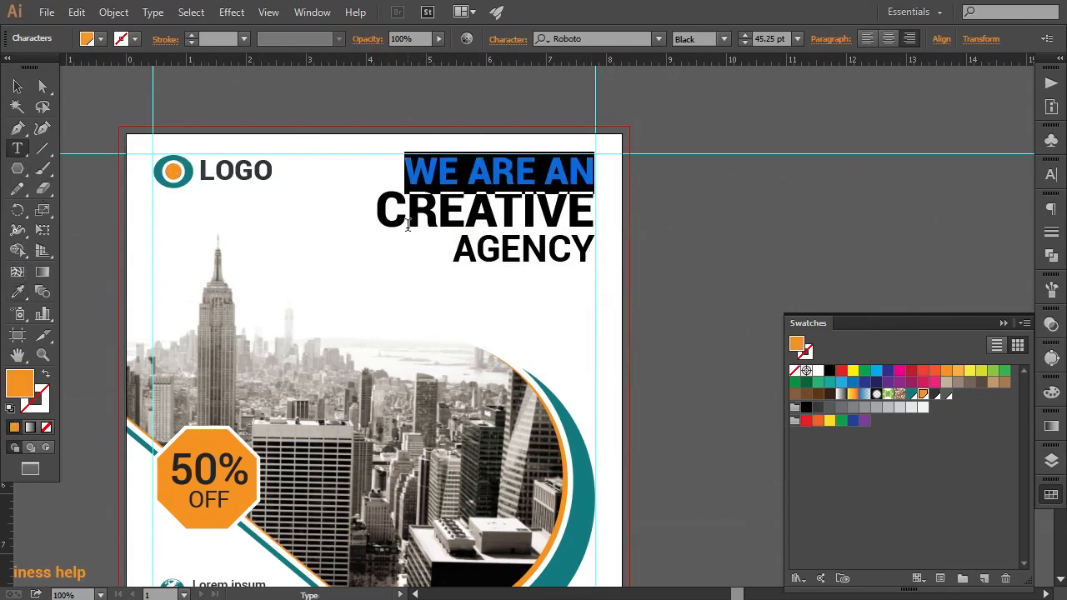
{"action": "left_click", "coordinate": [410, 215]}
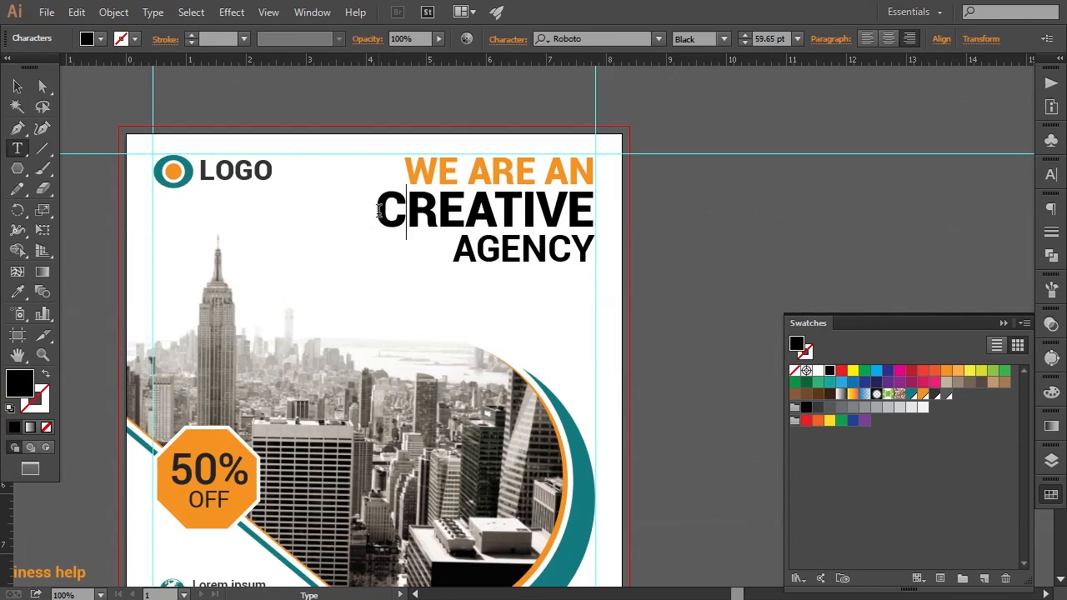
- Color the word "CREATIVE" teal, sampled from the logo's outer ring with the Eyedropper
{"action": "left_click_drag", "start_coordinate": [379, 211], "coordinate": [590, 211]}
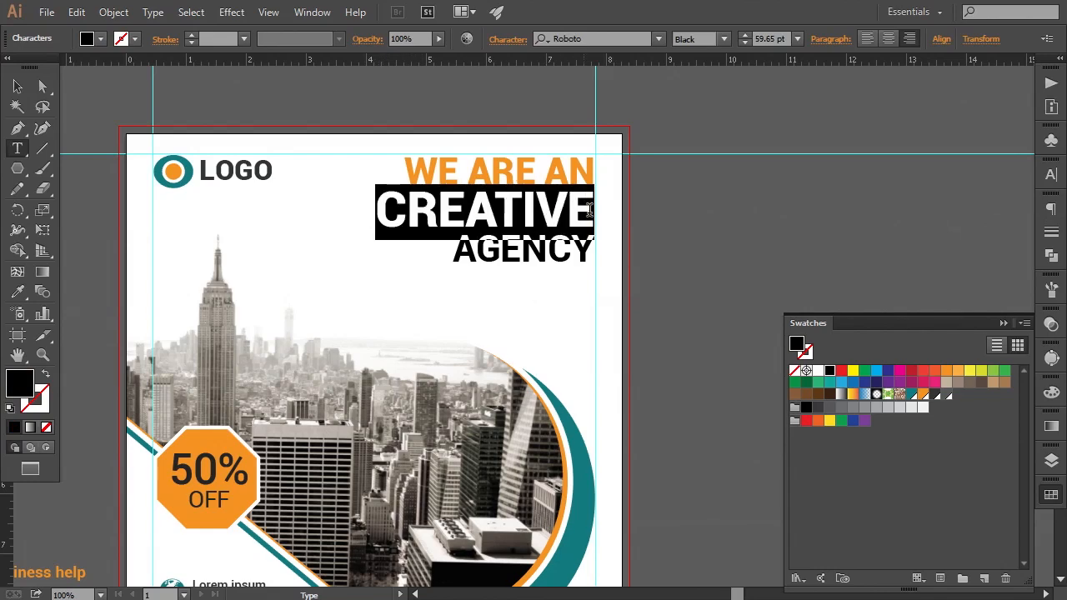
{"action": "left_click", "coordinate": [17, 292]}
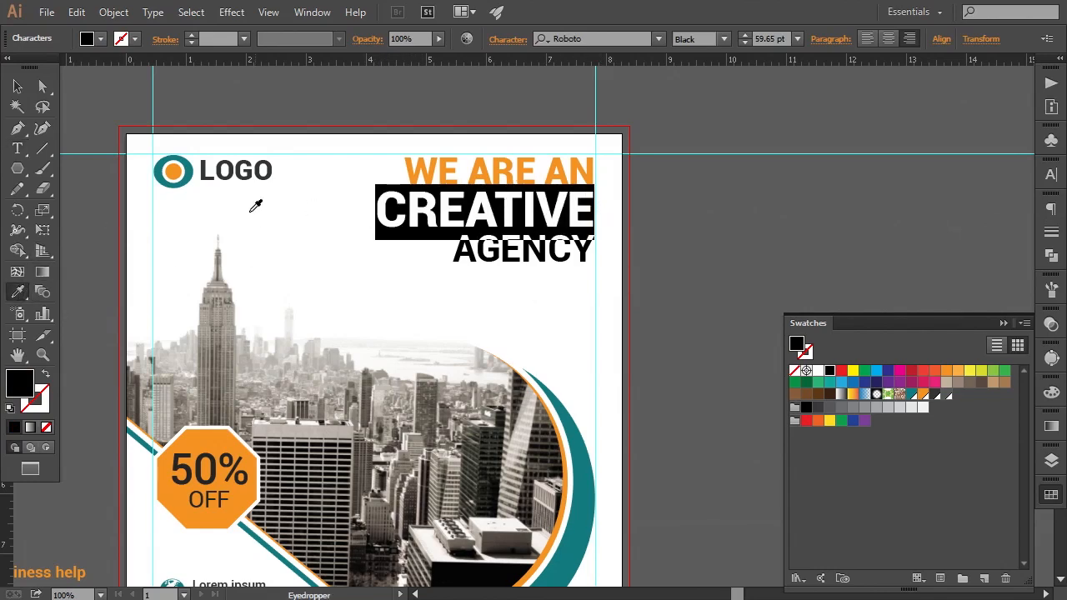
{"action": "left_click", "coordinate": [195, 173]}
{"action": "left_click", "coordinate": [17, 150]}
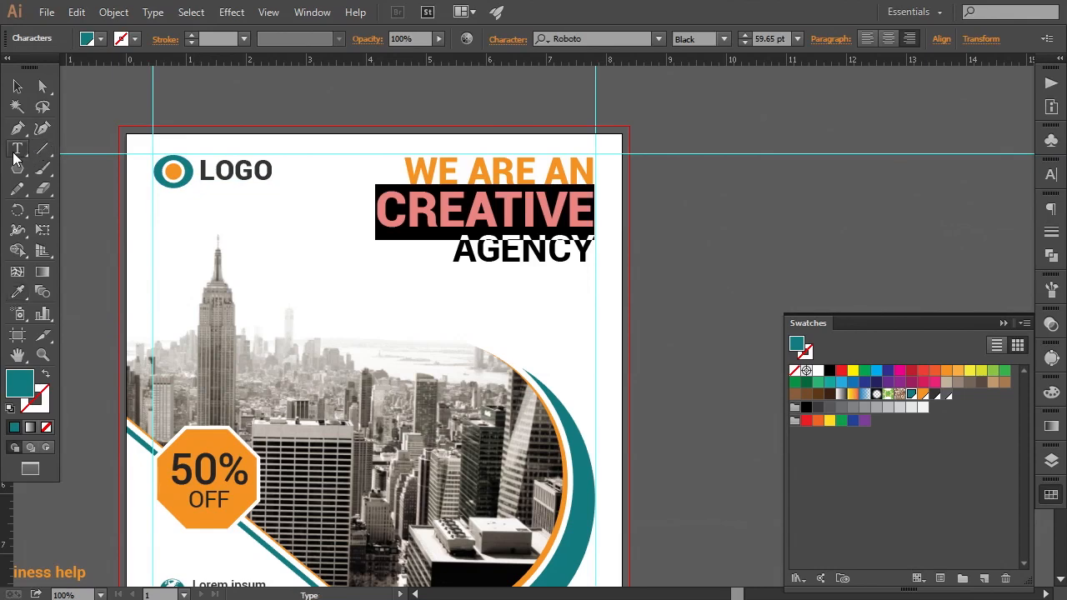
{"action": "left_click", "coordinate": [546, 221]}
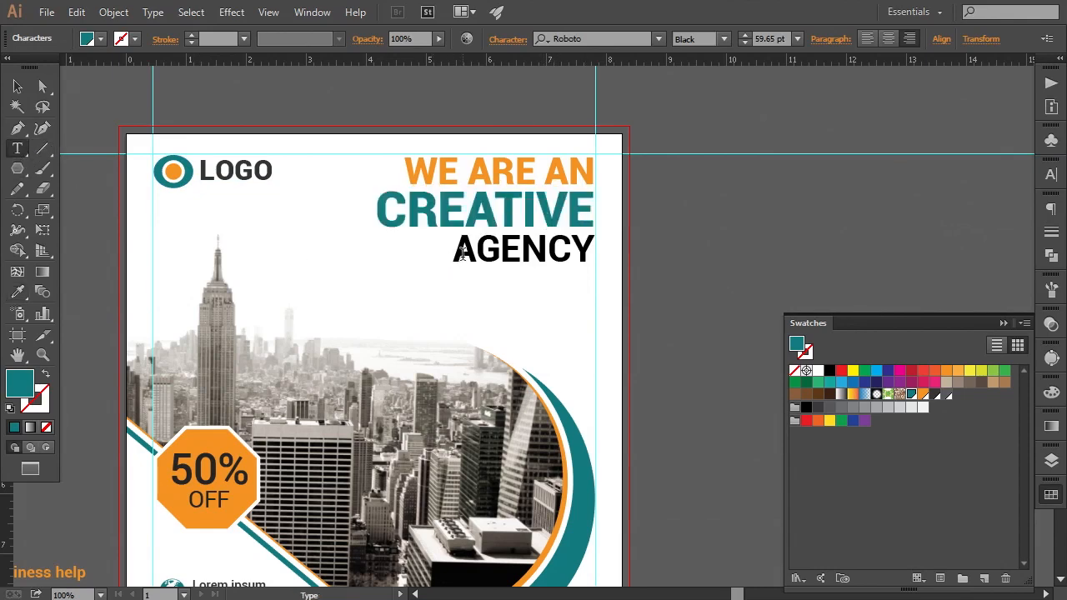
- Color the word "AGENCY" teal, sampled from the logo's outer ring with the Eyedropper
{"action": "left_click_drag", "start_coordinate": [457, 253], "coordinate": [593, 253]}
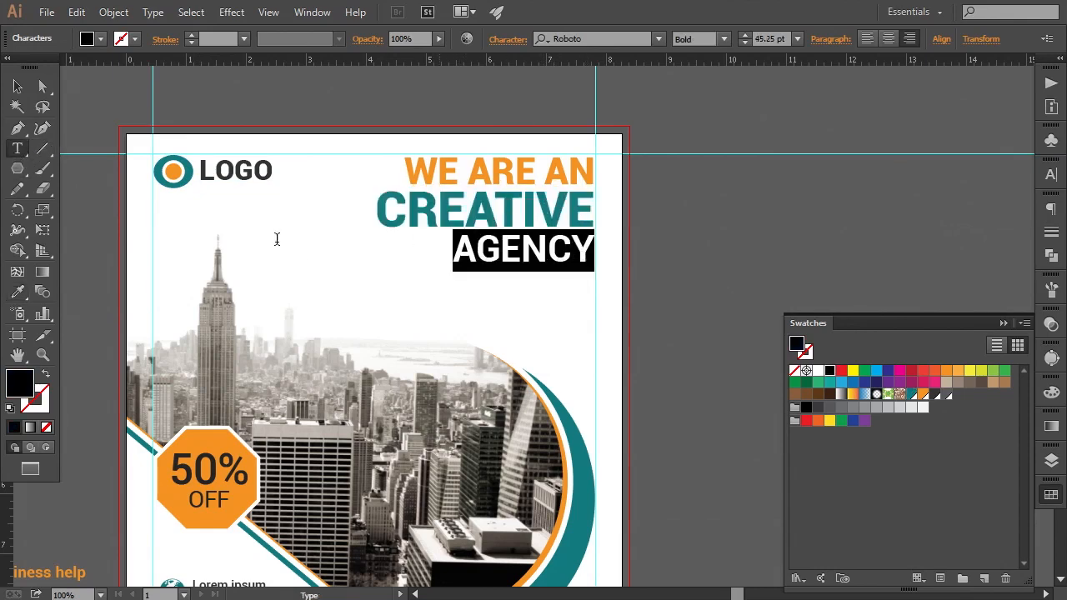
{"action": "left_click", "coordinate": [17, 293]}
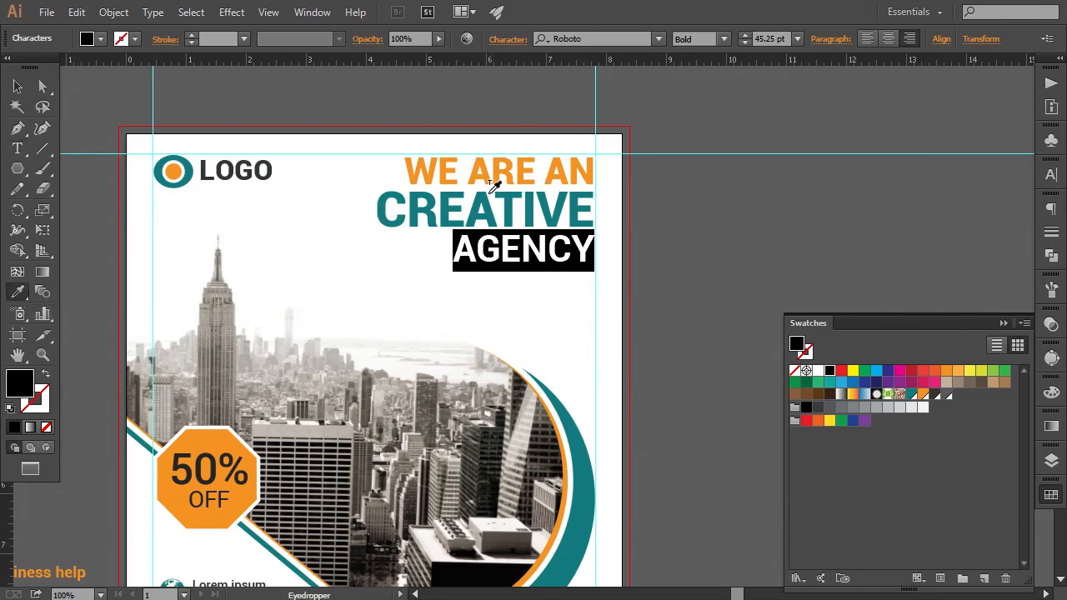
{"action": "left_click", "coordinate": [16, 150]}
{"action": "left_click", "coordinate": [427, 218]}
{"action": "left_click_drag", "start_coordinate": [381, 211], "coordinate": [593, 253]}
{"action": "left_click", "coordinate": [15, 298]}
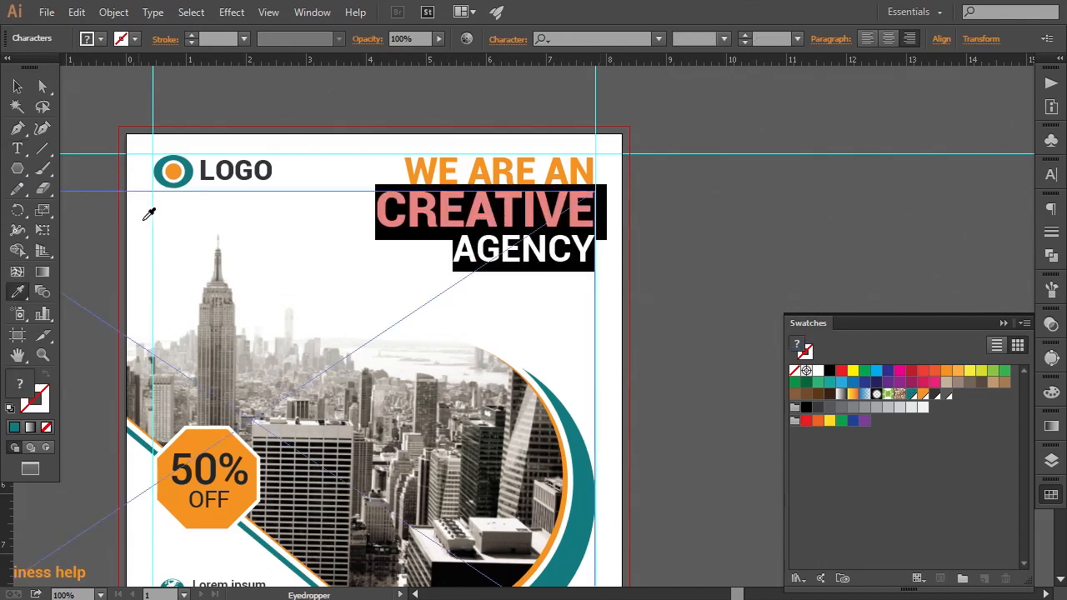
{"action": "left_click", "coordinate": [165, 178]}
{"action": "left_click", "coordinate": [17, 86]}
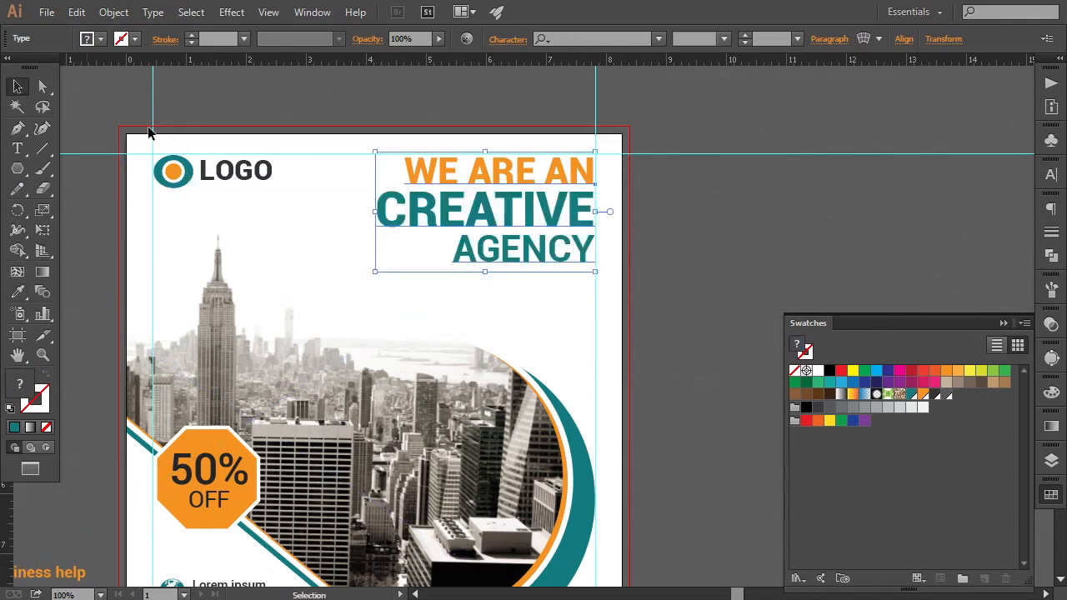
{"action": "left_click", "coordinate": [222, 126]}
- Scale the whole headline down slightly from its lower-left corner
{"action": "key", "text": "ctrl+minus"}
{"action": "key", "text": "ctrl+minus"}
{"action": "key", "text": "ctrl+plus"}
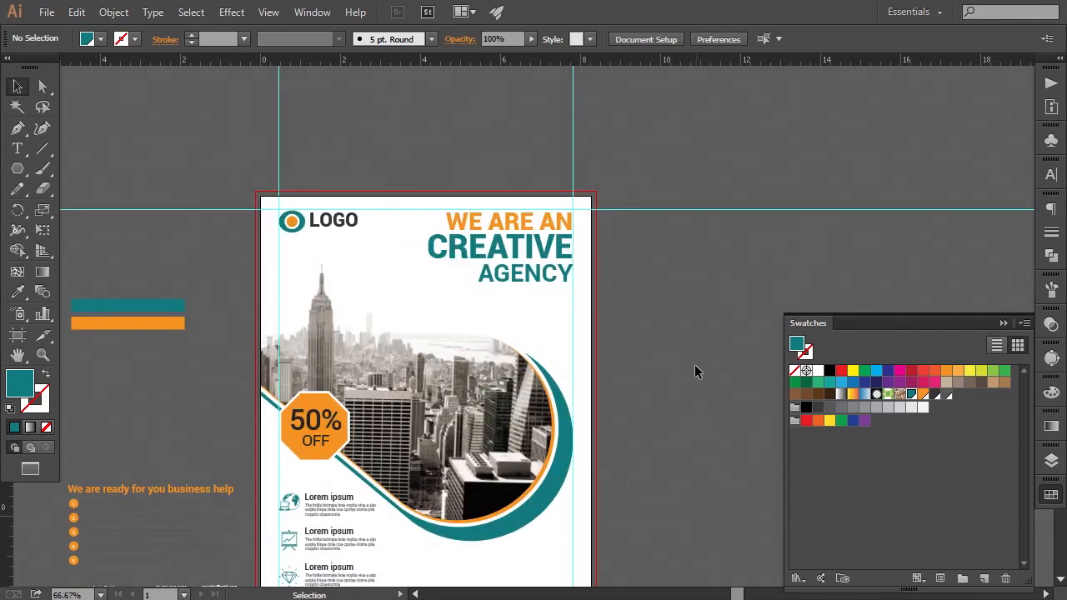
{"action": "left_click_drag", "start_coordinate": [650, 385], "coordinate": [647, 336]}
{"action": "left_click", "coordinate": [493, 234]}
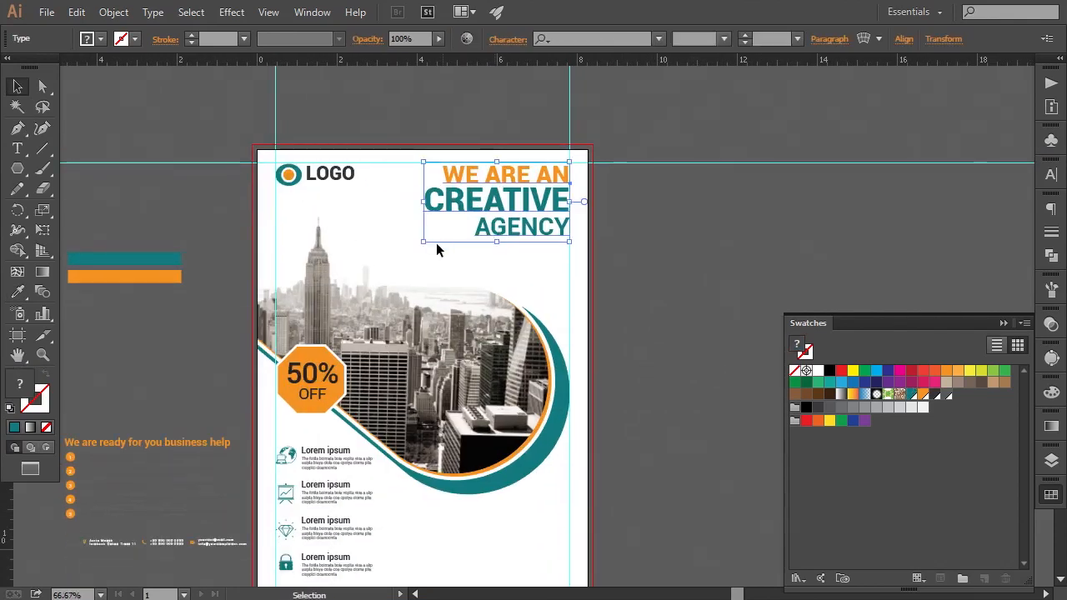
{"action": "left_click_drag", "start_coordinate": [422, 246], "coordinate": [425, 241]}
{"action": "left_click", "coordinate": [719, 280]}
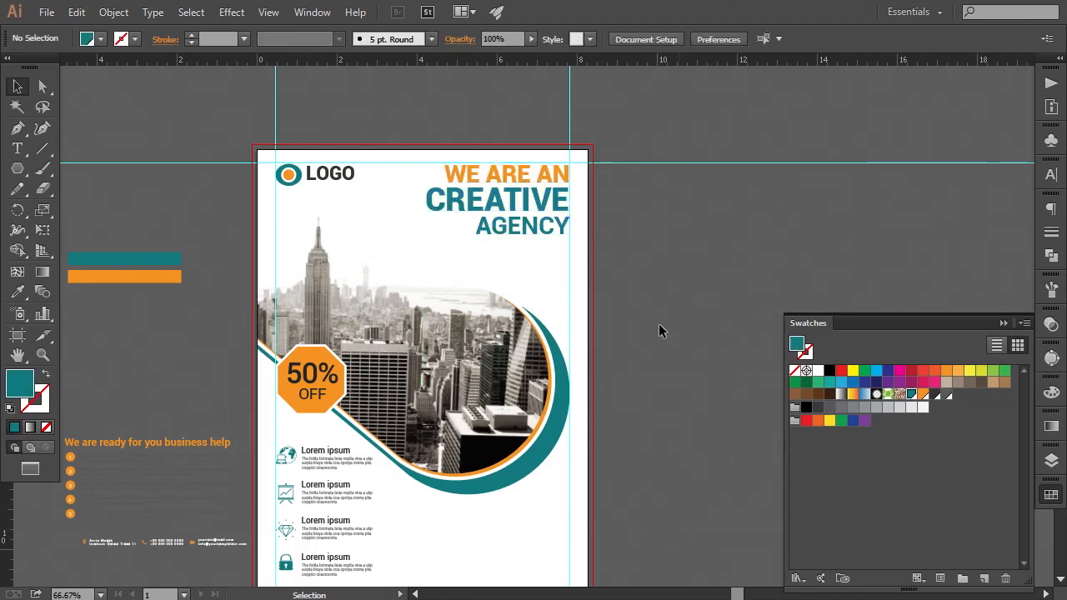
- Set the font style of the headline line "WE ARE AN" to Roboto Bold
{"action": "left_click", "coordinate": [17, 149]}
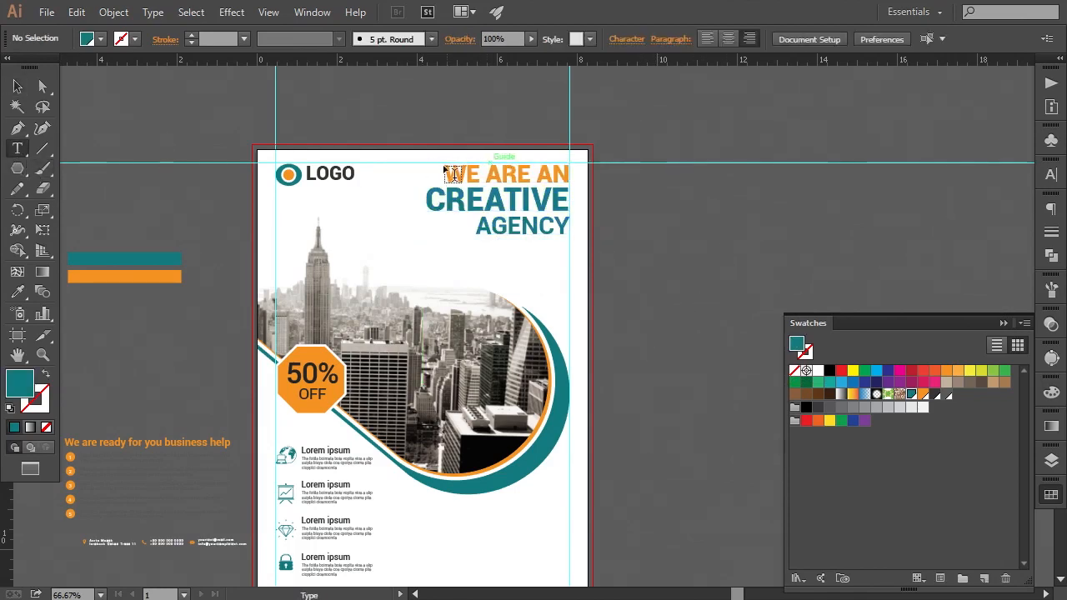
{"action": "left_click_drag", "start_coordinate": [460, 173], "coordinate": [538, 172]}
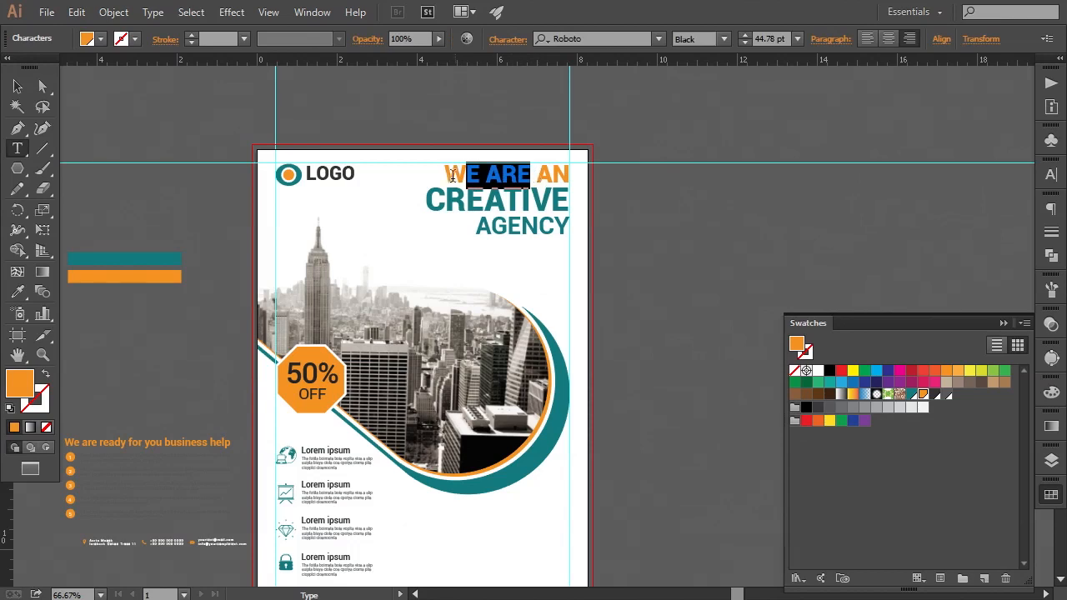
{"action": "left_click_drag", "start_coordinate": [448, 174], "coordinate": [572, 173]}
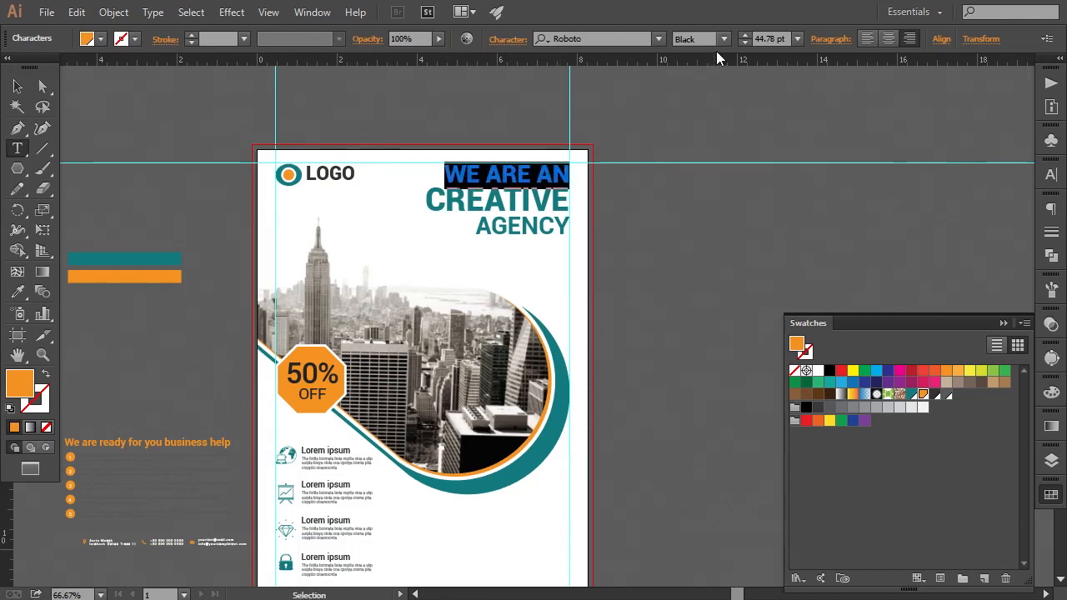
{"action": "left_click", "coordinate": [721, 40]}
{"action": "left_click", "coordinate": [715, 311]}
{"action": "left_click", "coordinate": [521, 206]}
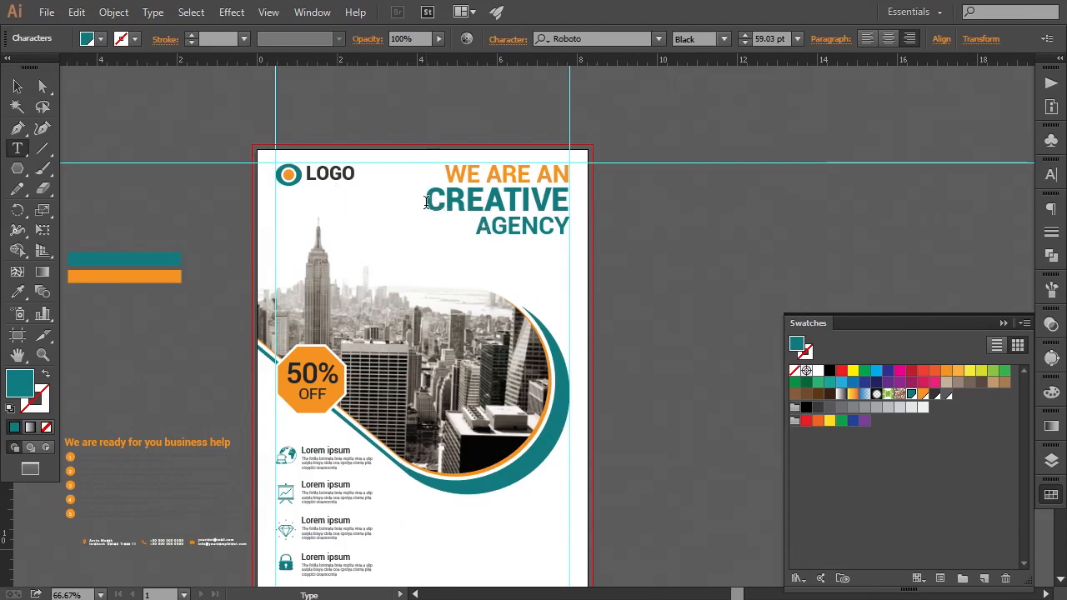
- Set the font style of the headline word "CREATIVE" to Roboto Bold
{"action": "left_click_drag", "start_coordinate": [426, 201], "coordinate": [571, 201]}
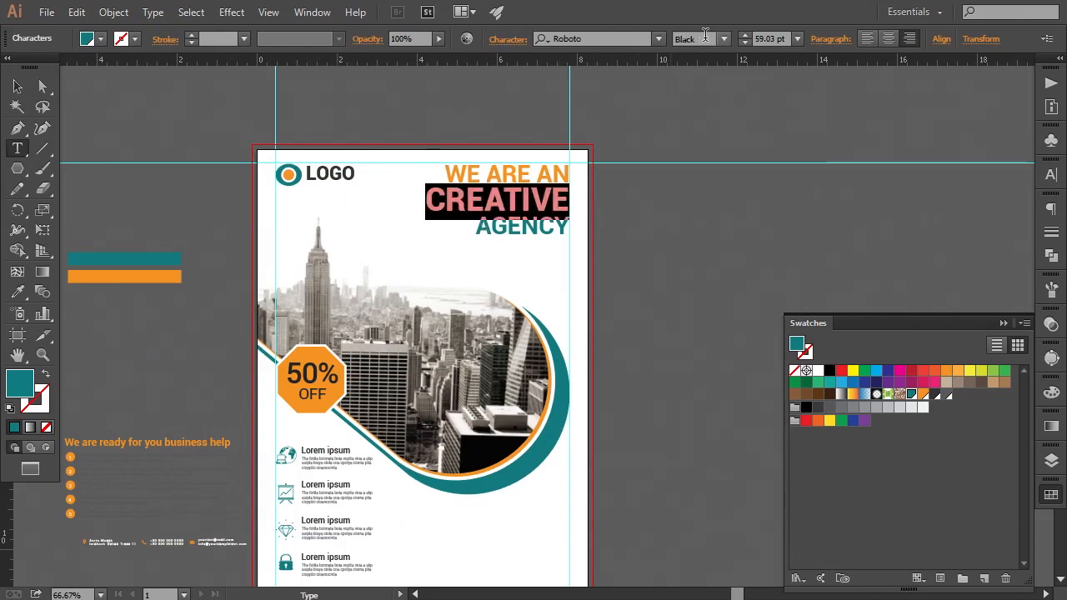
{"action": "left_click", "coordinate": [723, 39]}
{"action": "left_click", "coordinate": [709, 313]}
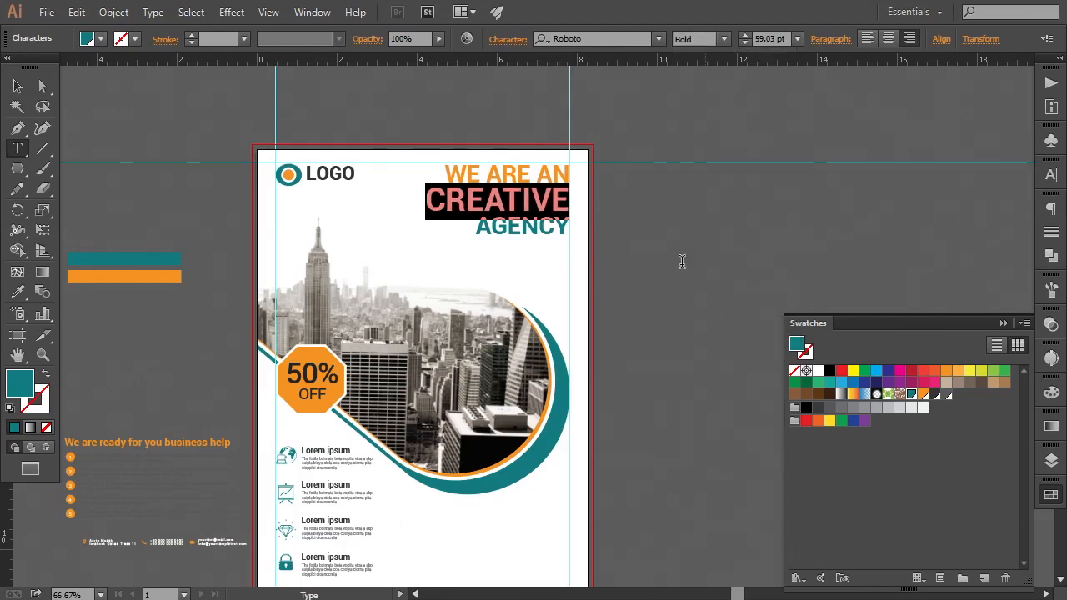
{"action": "left_click", "coordinate": [17, 86]}
{"action": "left_click", "coordinate": [102, 115]}
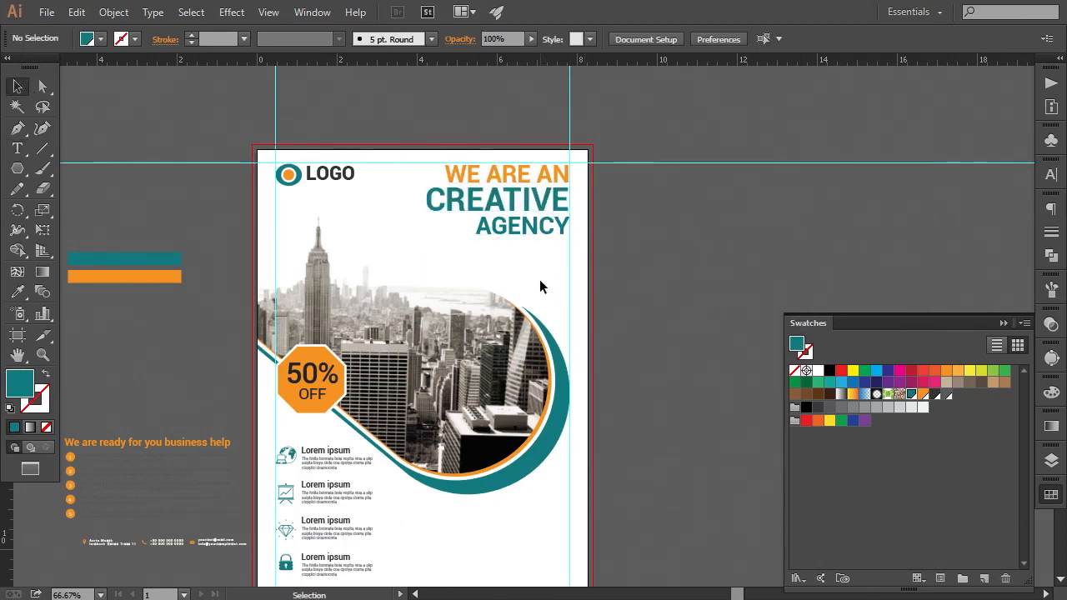
- Examine how the restyled headline fits with the logo and the whole flyer page
{"action": "left_click", "coordinate": [495, 238]}
{"action": "left_click", "coordinate": [622, 264]}
{"action": "key", "text": "ctrl+minus"}
{"action": "key", "text": "ctrl+minus"}
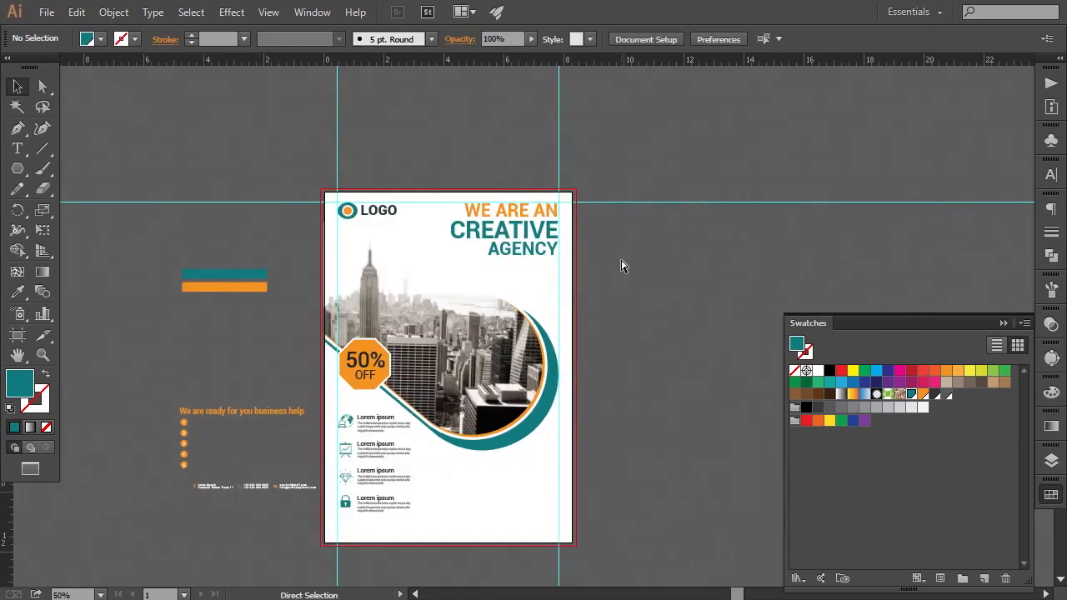
{"action": "key", "text": "ctrl+plus"}
{"action": "key", "text": "ctrl+plus"}
{"action": "left_click", "coordinate": [514, 237]}
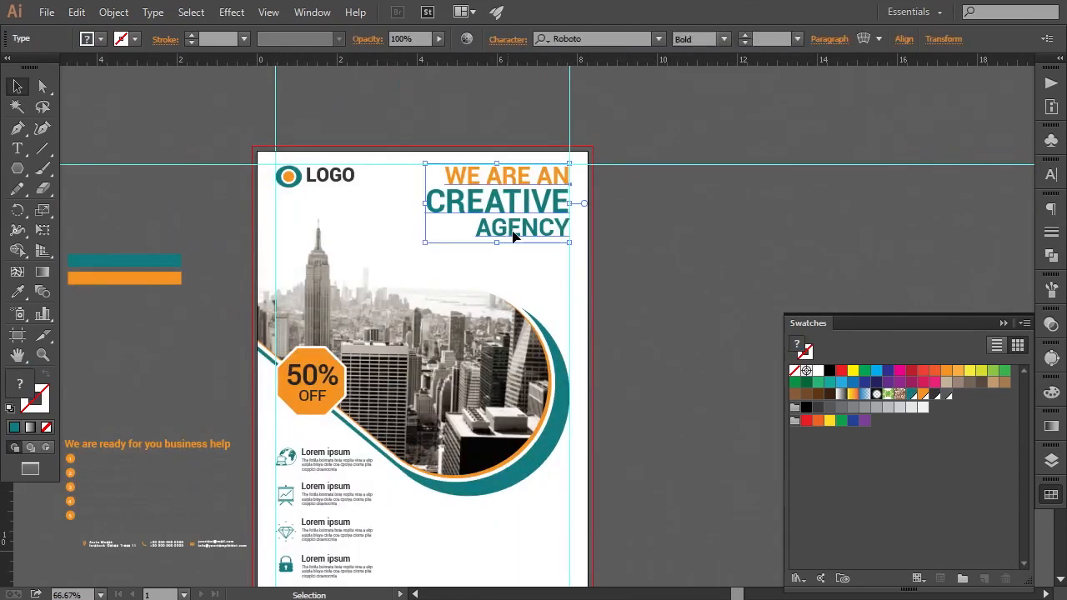
{"action": "left_click", "coordinate": [643, 303]}
{"action": "scroll", "coordinate": [631, 333], "scroll_direction": "down", "scroll_amount": 1}
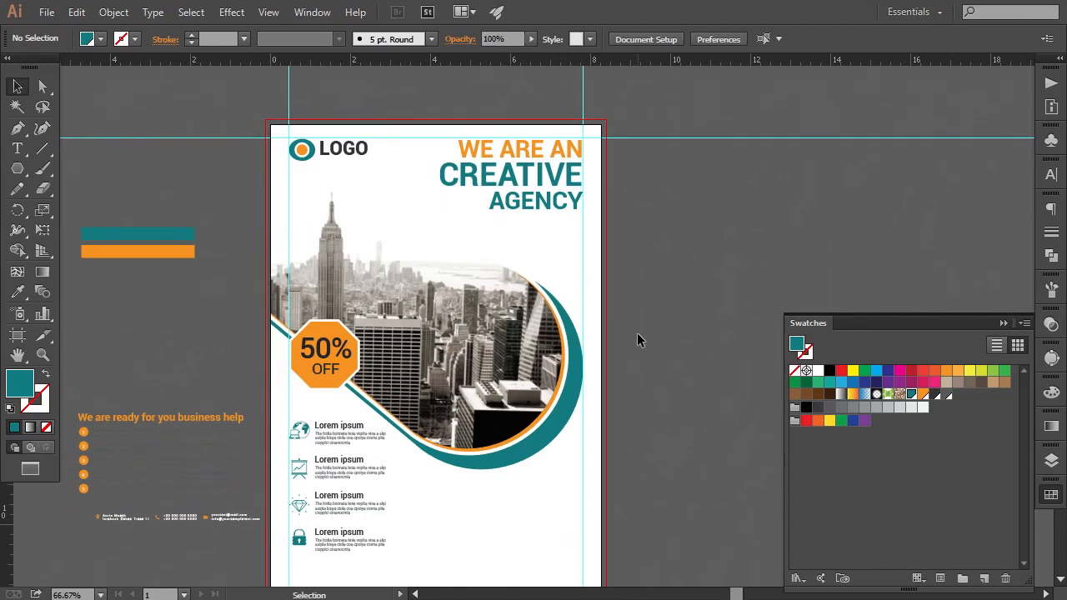
- Reduce the leading of the word "AGENCY" slightly to bring it closer to "CREATIVE"
{"action": "left_click", "coordinate": [17, 148]}
{"action": "left_click_drag", "start_coordinate": [489, 202], "coordinate": [587, 200]}
{"action": "left_click", "coordinate": [497, 42]}
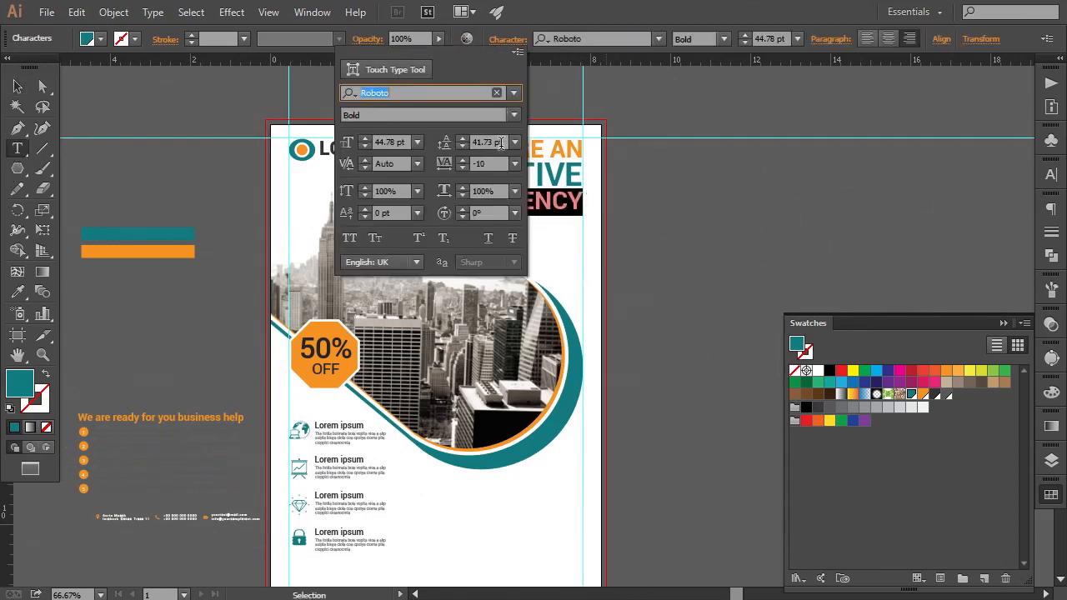
{"action": "left_click", "coordinate": [459, 146]}
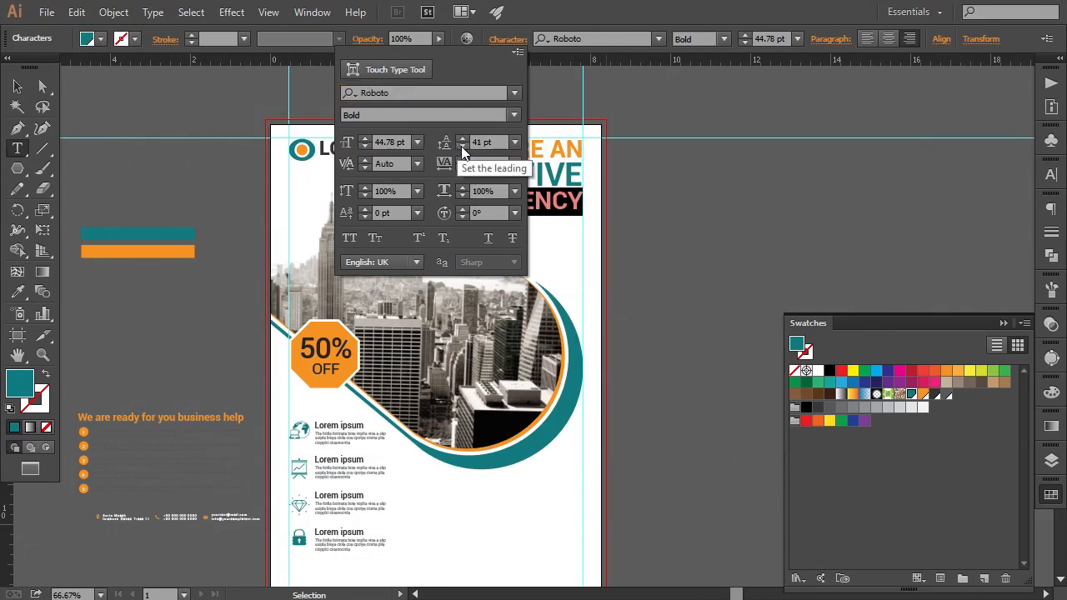
{"action": "left_click", "coordinate": [462, 147]}
{"action": "left_click", "coordinate": [17, 86]}
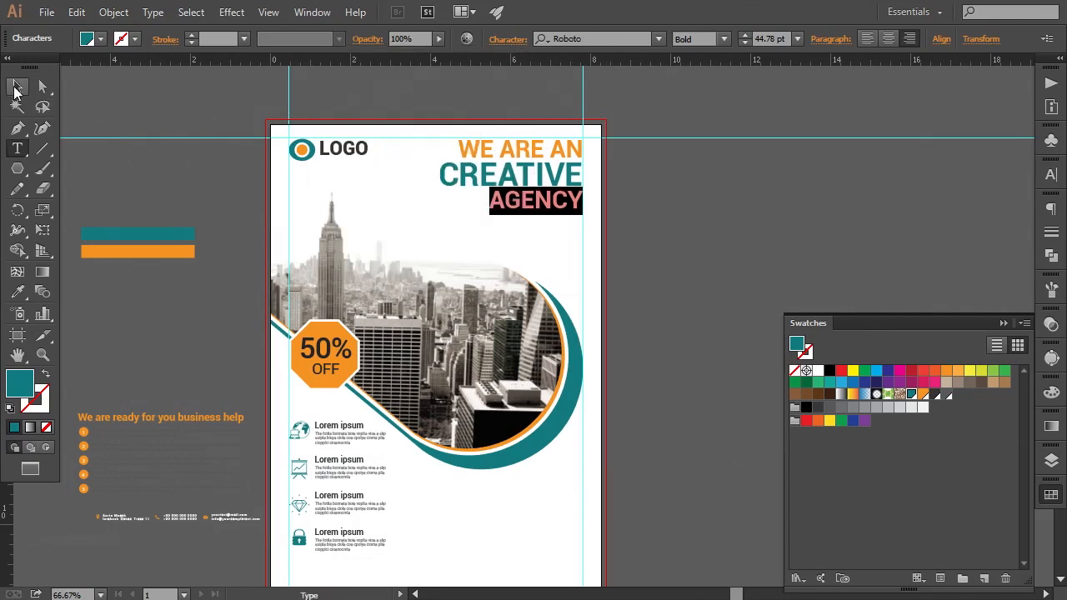
{"action": "left_click", "coordinate": [297, 206]}
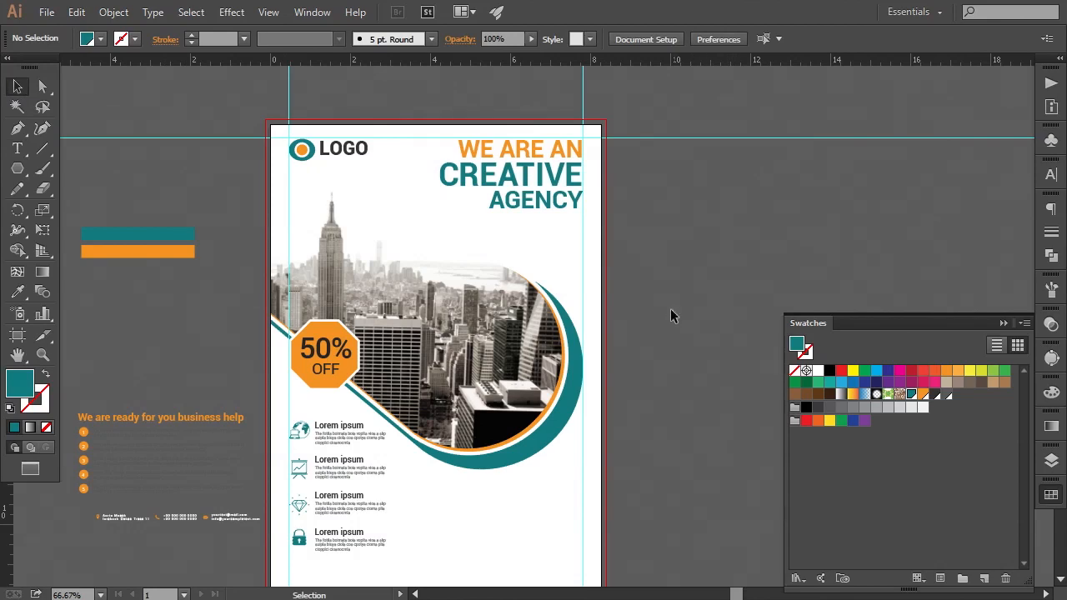
- Move the "We are ready for you business help" list group onto the flyer beside the icon list, with its right edge on the right margin guide
{"action": "left_click_drag", "start_coordinate": [671, 312], "coordinate": [671, 334]}
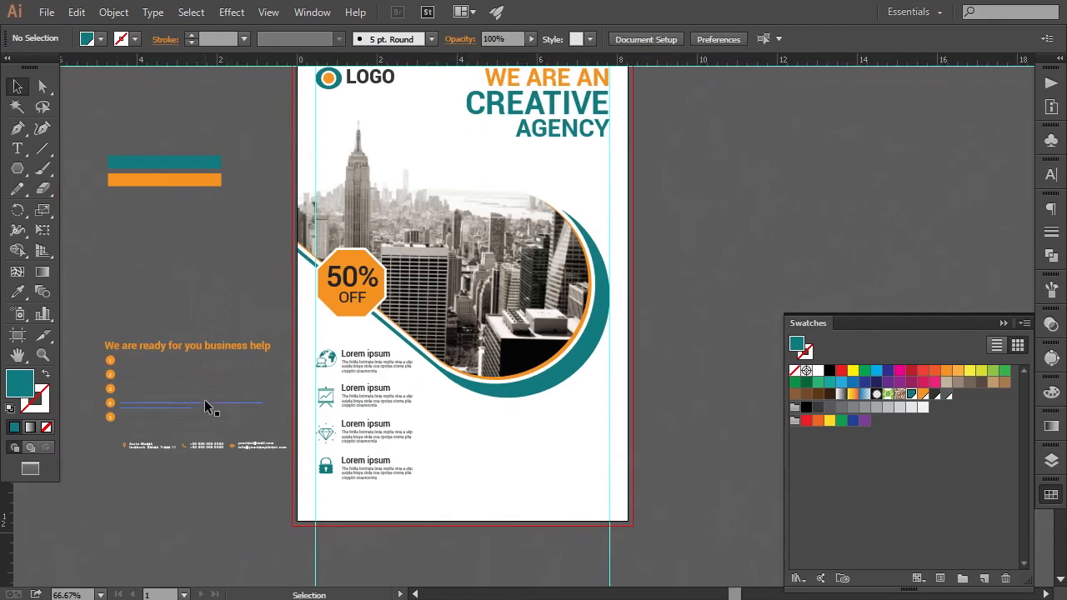
{"action": "left_click", "coordinate": [213, 344]}
{"action": "left_click_drag", "start_coordinate": [211, 347], "coordinate": [542, 410]}
{"action": "key", "text": "Right"}
{"action": "key", "text": "Right"}
{"action": "key", "text": "Right"}
{"action": "key", "text": "Right"}
{"action": "key", "text": "Right"}
{"action": "key", "text": "Right"}
{"action": "key", "text": "Right"}
{"action": "key", "text": "Right"}
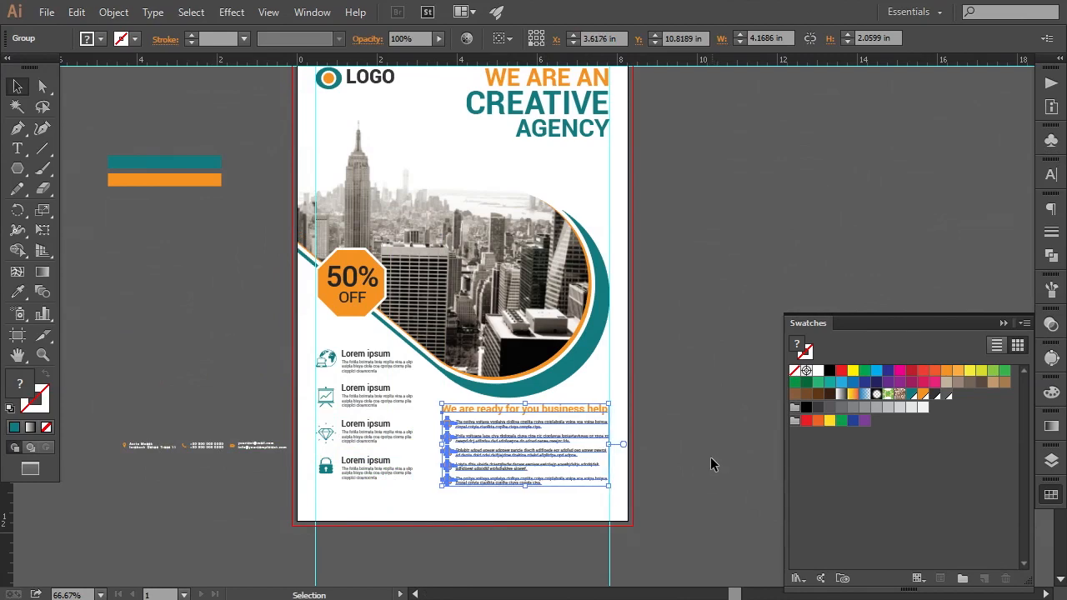
- Nudge the "We are ready for you business help" group down slightly, to Y about 10.9 in
{"action": "key", "text": "Down"}
{"action": "key", "text": "Down"}
{"action": "key", "text": "Down"}
{"action": "key", "text": "Down"}
{"action": "key", "text": "Down"}
{"action": "key", "text": "Down"}
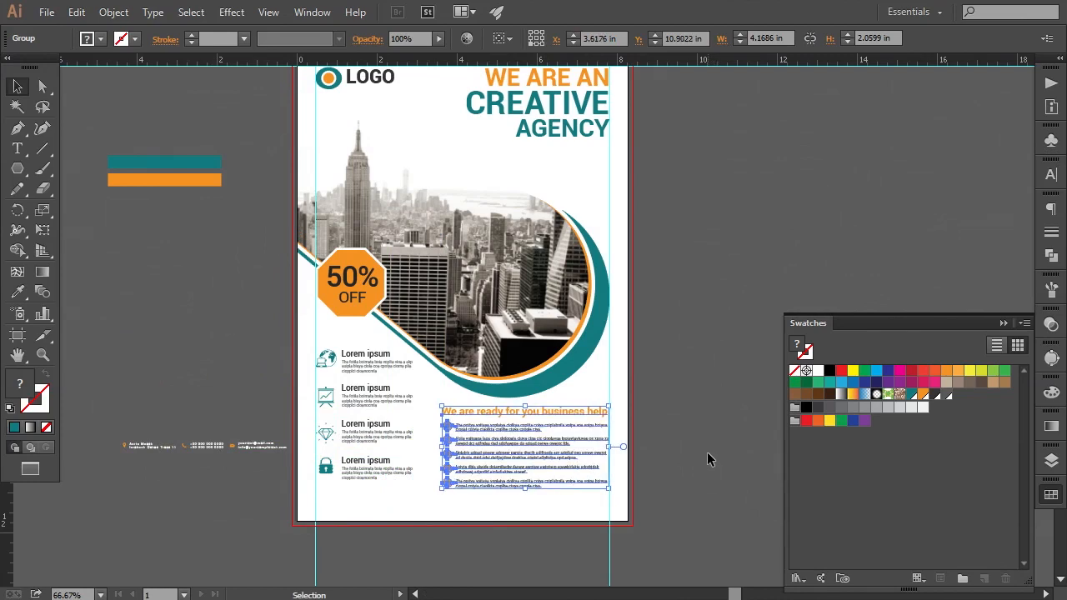
{"action": "left_click", "coordinate": [706, 451]}
- Draw a teal rectangle across the full width of the flyer's bottom edge as a footer band and lower its top edge below the lists
{"action": "left_click_drag", "start_coordinate": [690, 450], "coordinate": [675, 426]}
{"action": "left_click", "coordinate": [17, 171]}
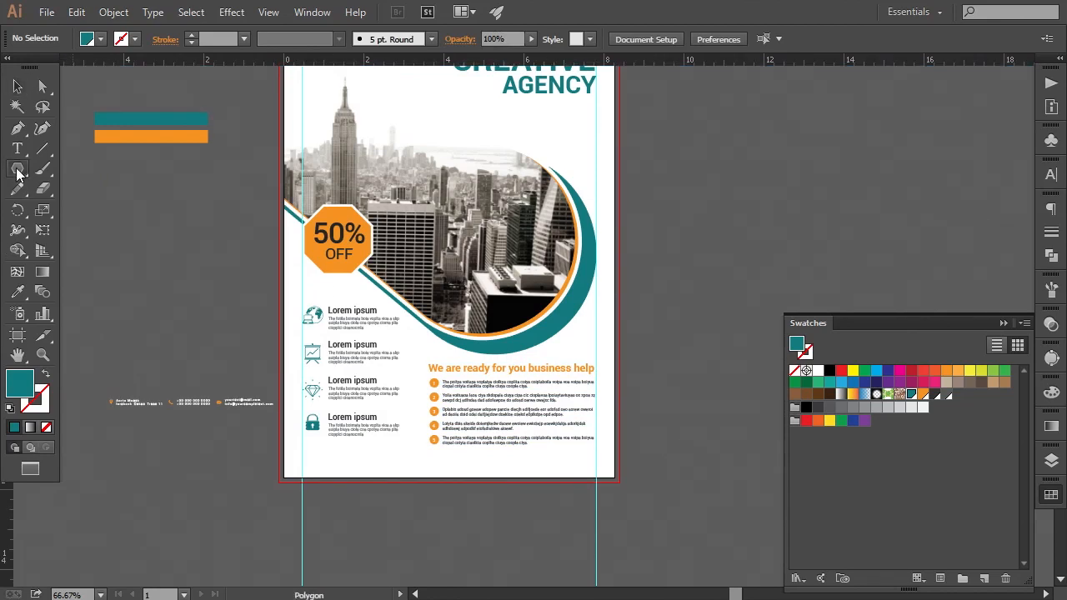
{"action": "left_click_drag", "start_coordinate": [17, 171], "coordinate": [91, 169]}
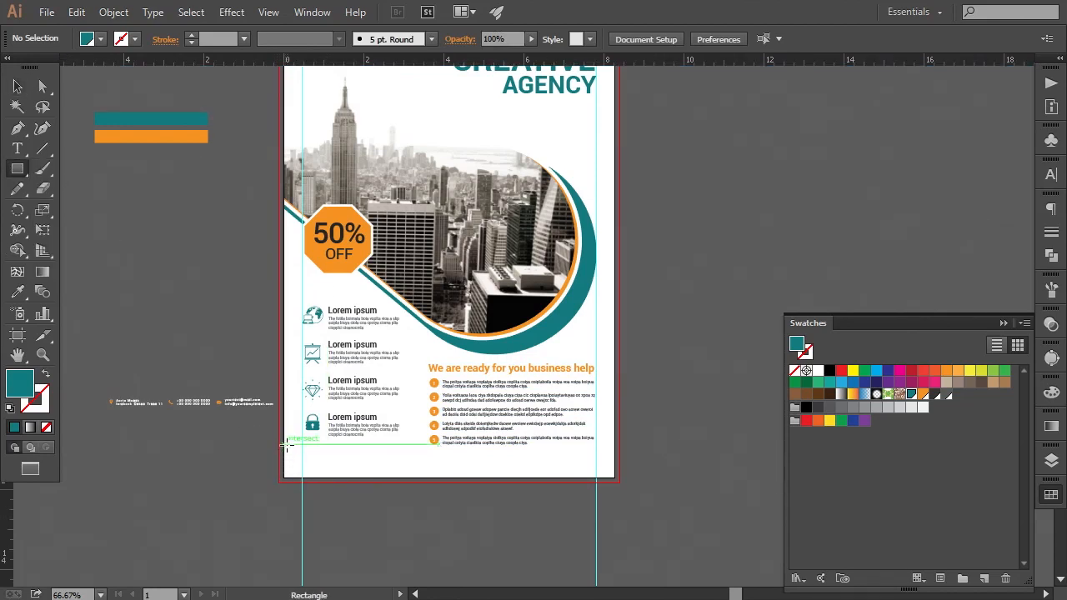
{"action": "left_click_drag", "start_coordinate": [282, 444], "coordinate": [615, 478]}
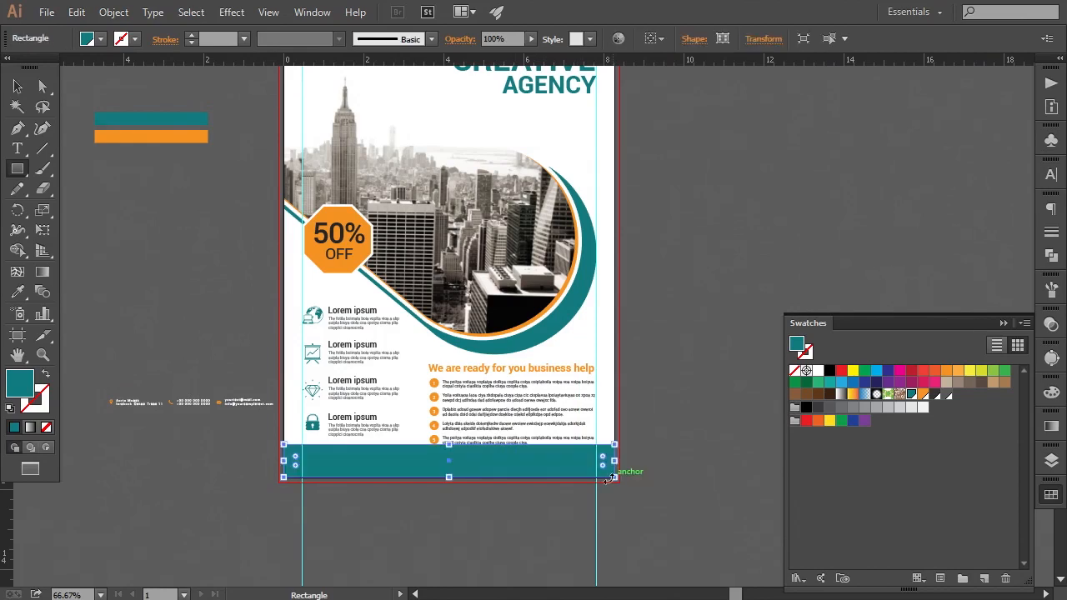
{"action": "left_click_drag", "start_coordinate": [448, 444], "coordinate": [447, 453]}
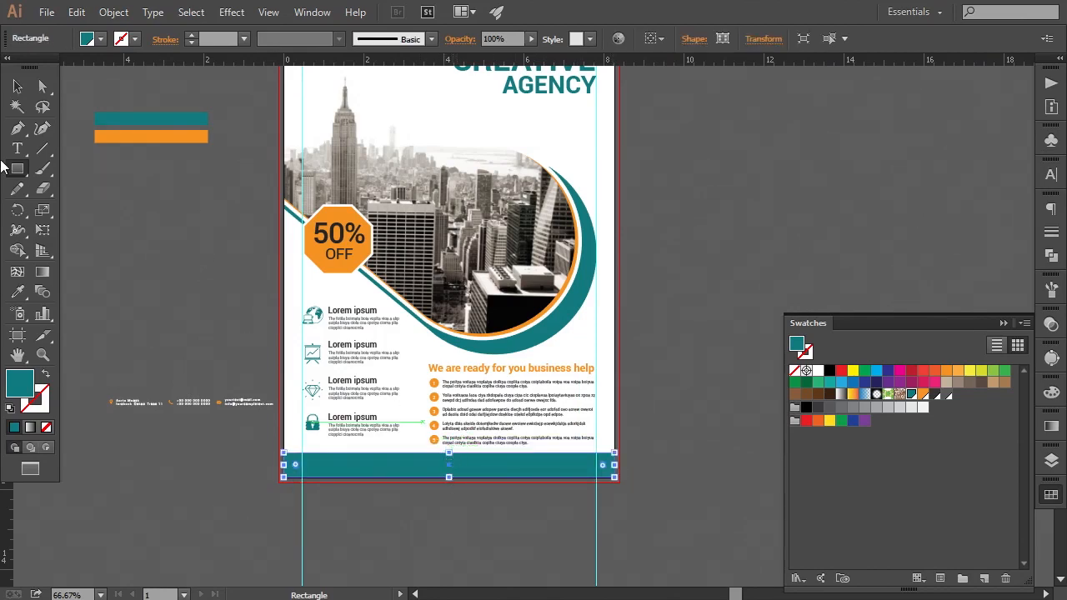
{"action": "left_click", "coordinate": [17, 86]}
{"action": "left_click", "coordinate": [163, 265]}
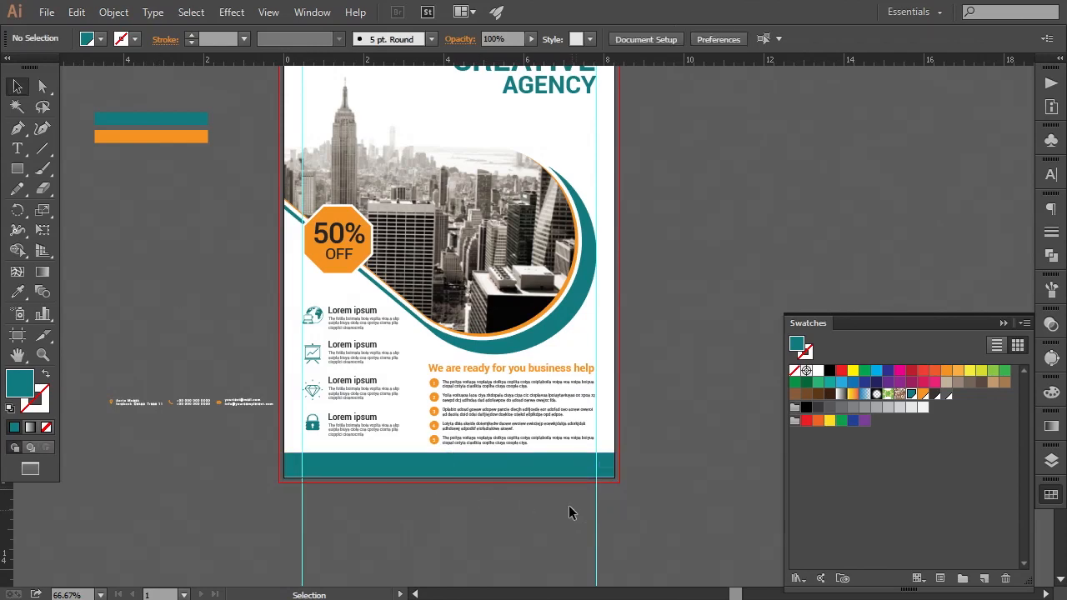
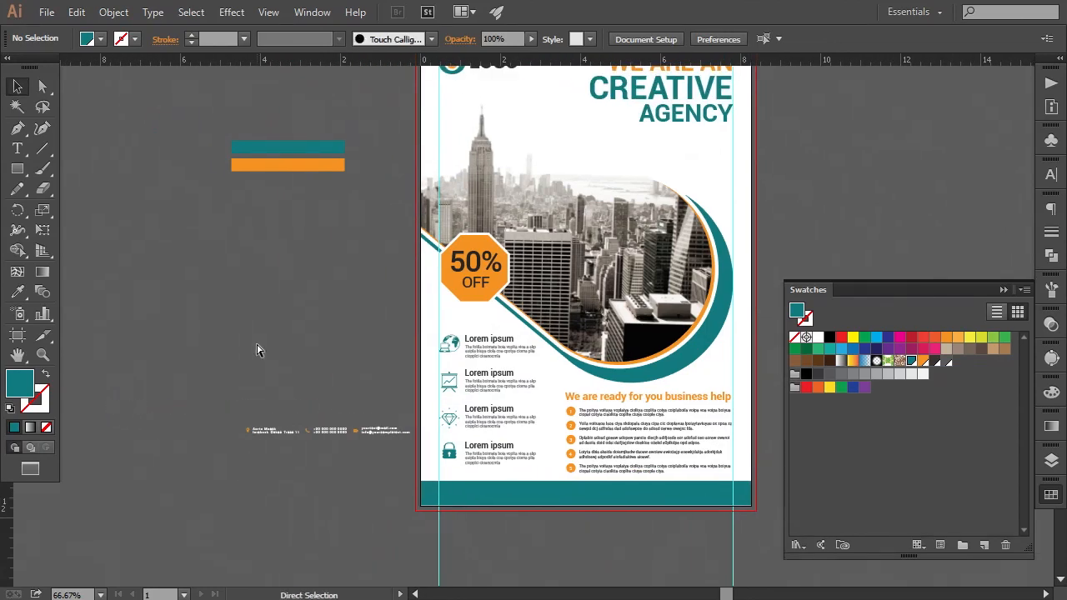
- Paste the orange phone icon and place it in the teal footer band against the left margin guide
{"action": "key", "text": "ctrl+v"}
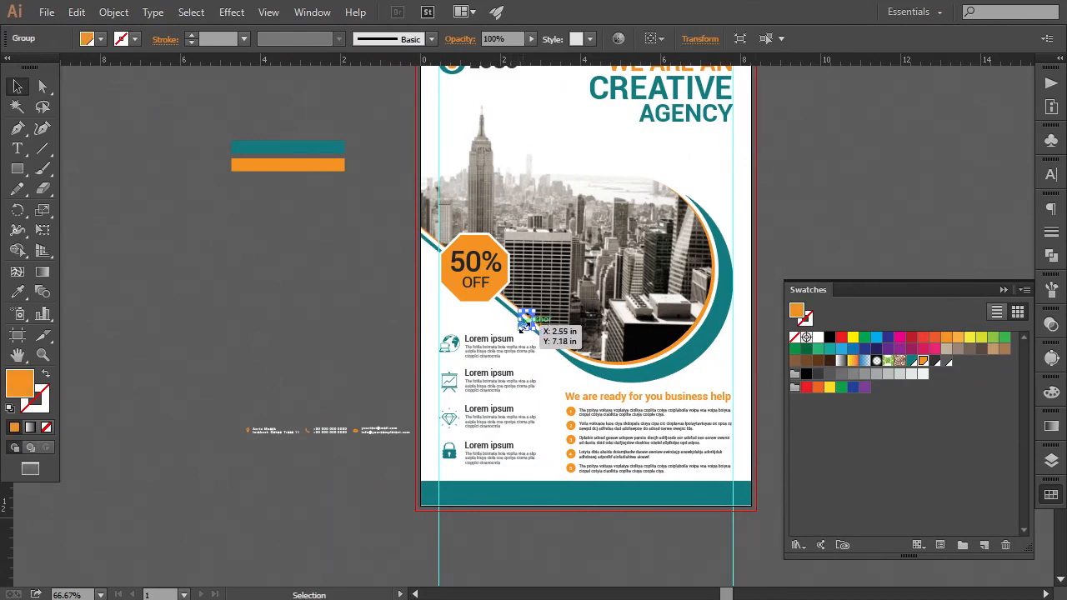
{"action": "left_click_drag", "start_coordinate": [529, 327], "coordinate": [448, 503]}
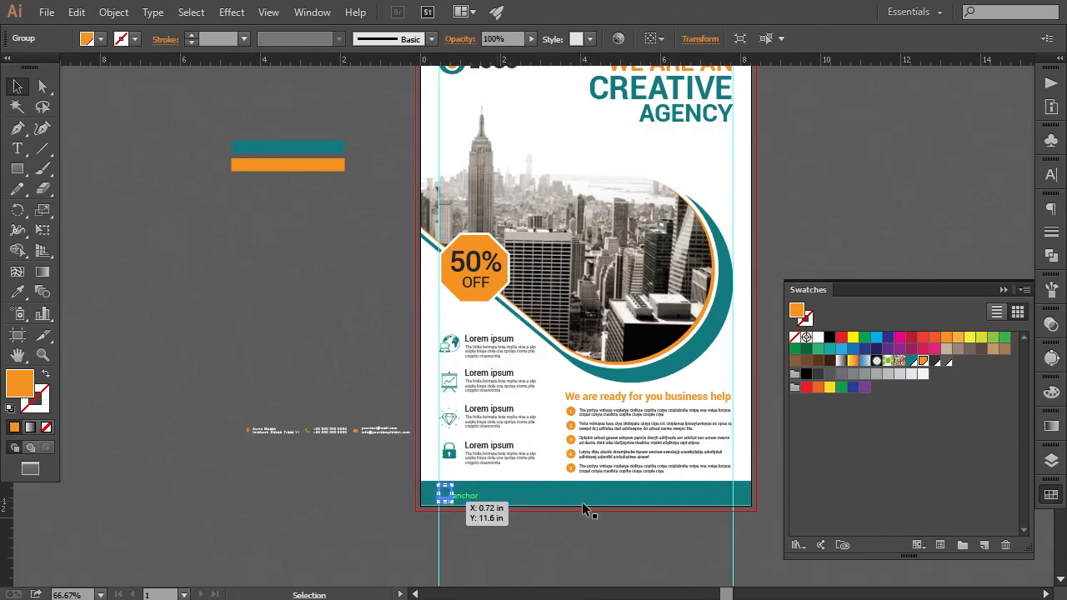
{"action": "left_click", "coordinate": [1003, 290]}
{"action": "key", "text": "ctrl+="}
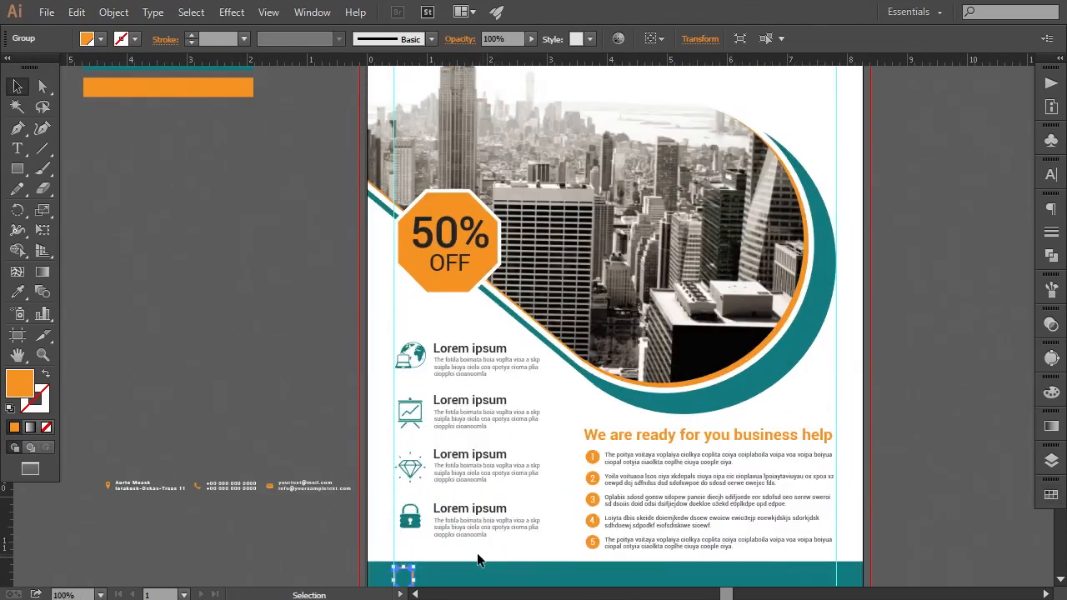
{"action": "scroll", "coordinate": [477, 553], "scroll_direction": "down", "scroll_amount": 5}
{"action": "left_click", "coordinate": [465, 444]}
{"action": "key", "text": "ctrl+="}
{"action": "key", "text": "ctrl+="}
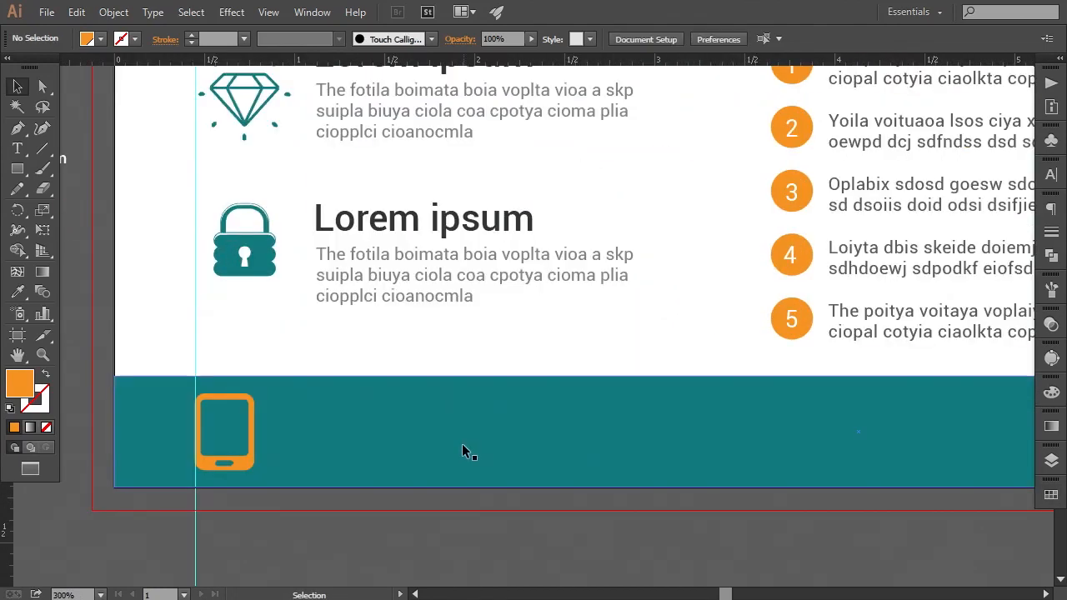
{"action": "left_click", "coordinate": [480, 441]}
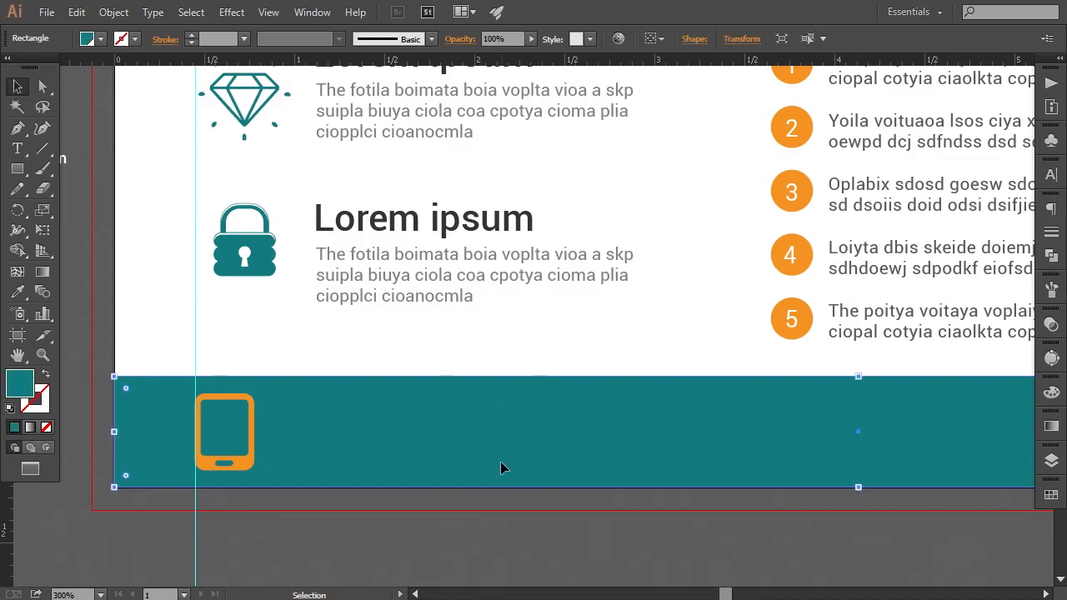
{"action": "left_click", "coordinate": [333, 535]}
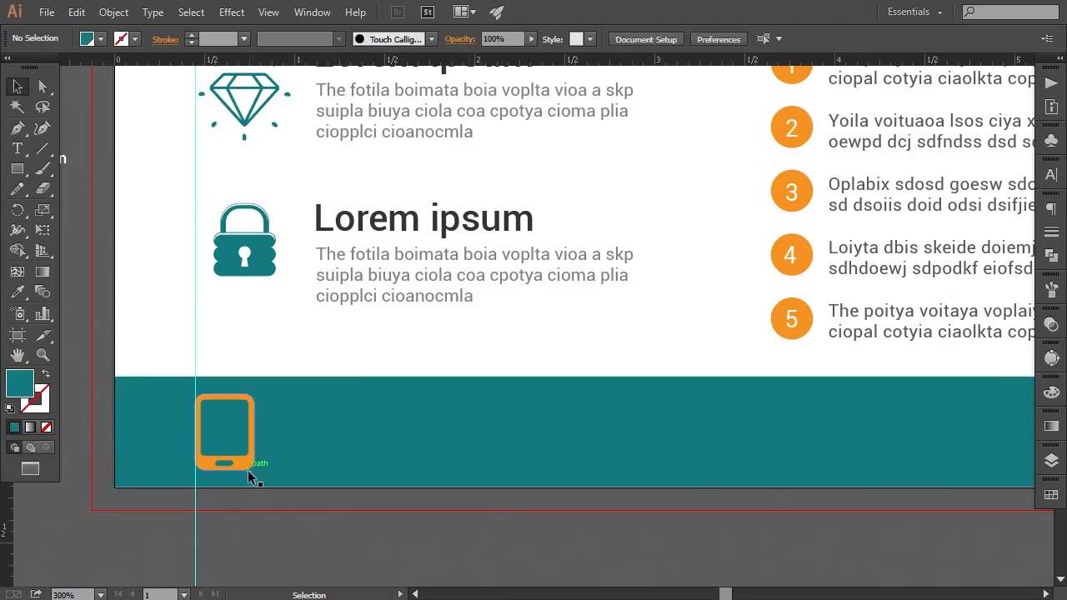
{"action": "left_click_drag", "start_coordinate": [238, 525], "coordinate": [487, 416]}
{"action": "key", "text": "ctrl+="}
{"action": "key", "text": "ctrl+="}
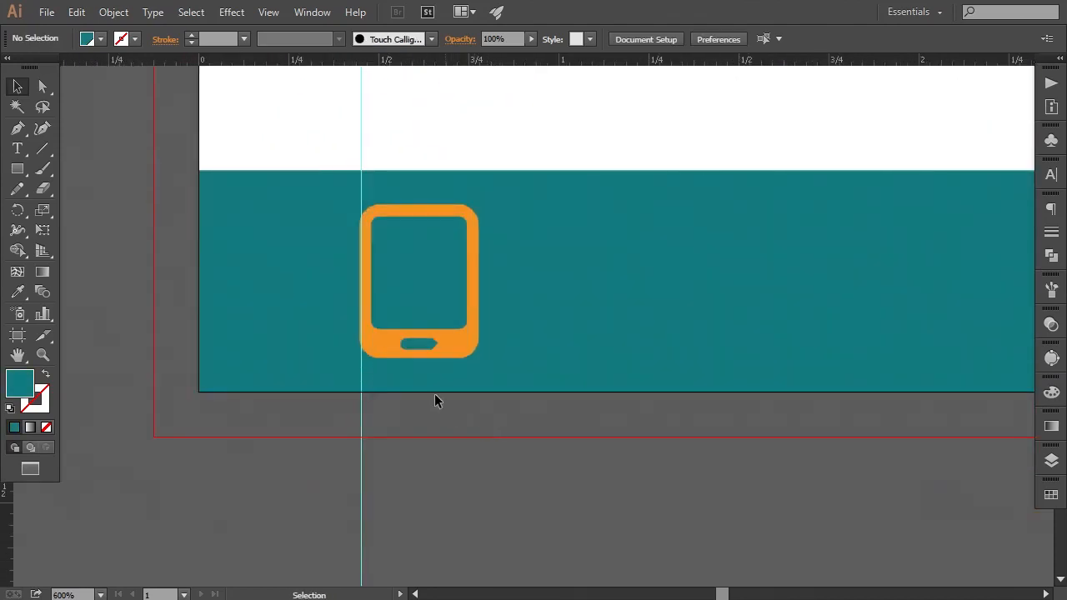
{"action": "left_click_drag", "start_coordinate": [456, 344], "coordinate": [431, 363]}
{"action": "key", "text": "ctrl+="}
{"action": "key", "text": "ctrl+minus"}
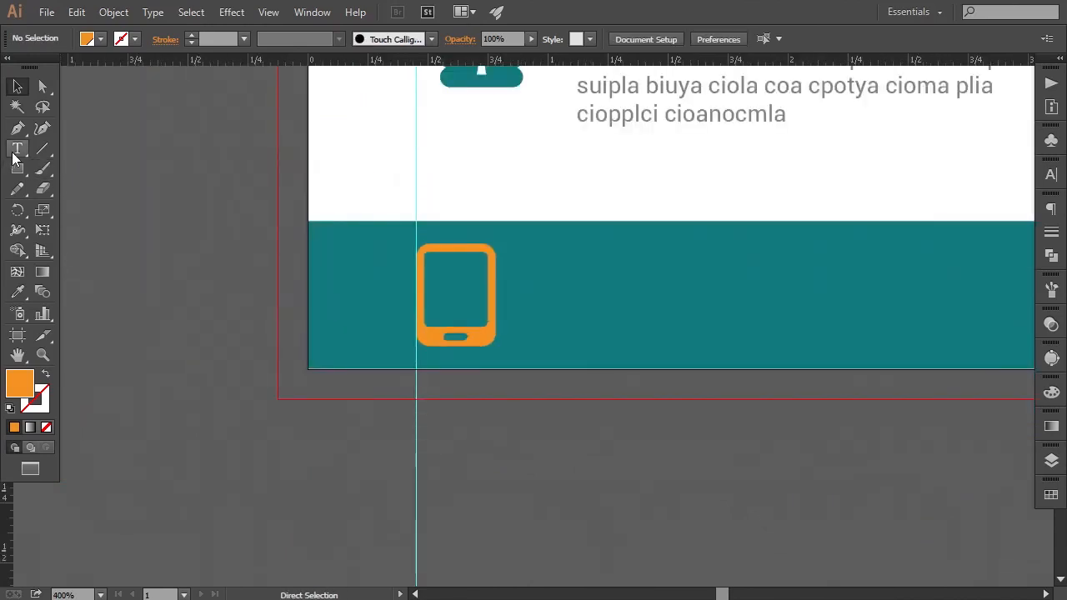
- Add a placeholder phone number made of zeros as Roboto Bold 44 pt text below the footer band
{"action": "left_click", "coordinate": [15, 150]}
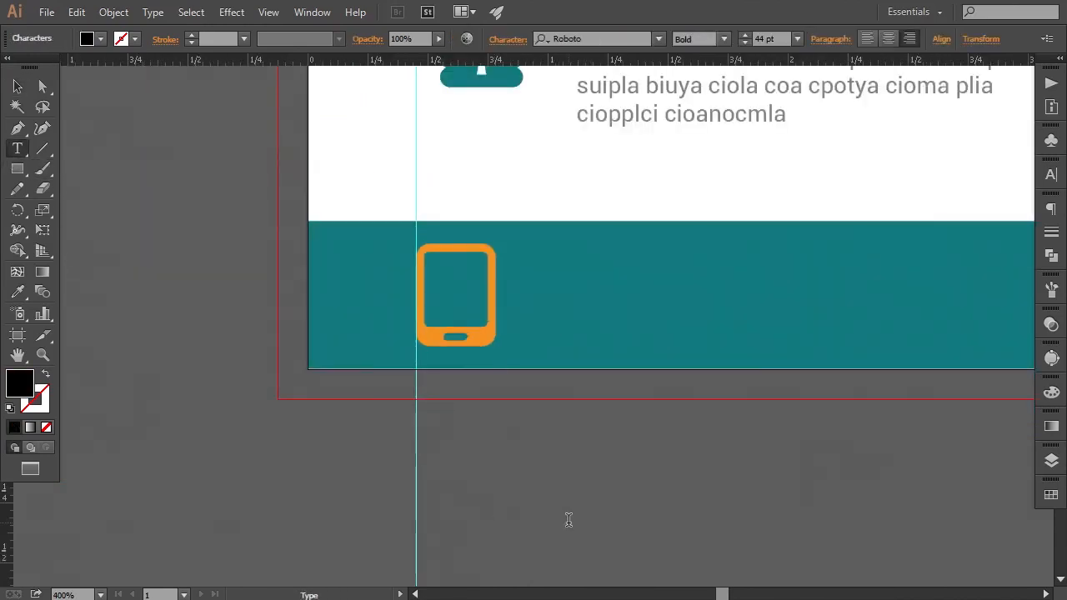
{"action": "type", "text": "+"}
{"action": "type", "text": "00 000"}
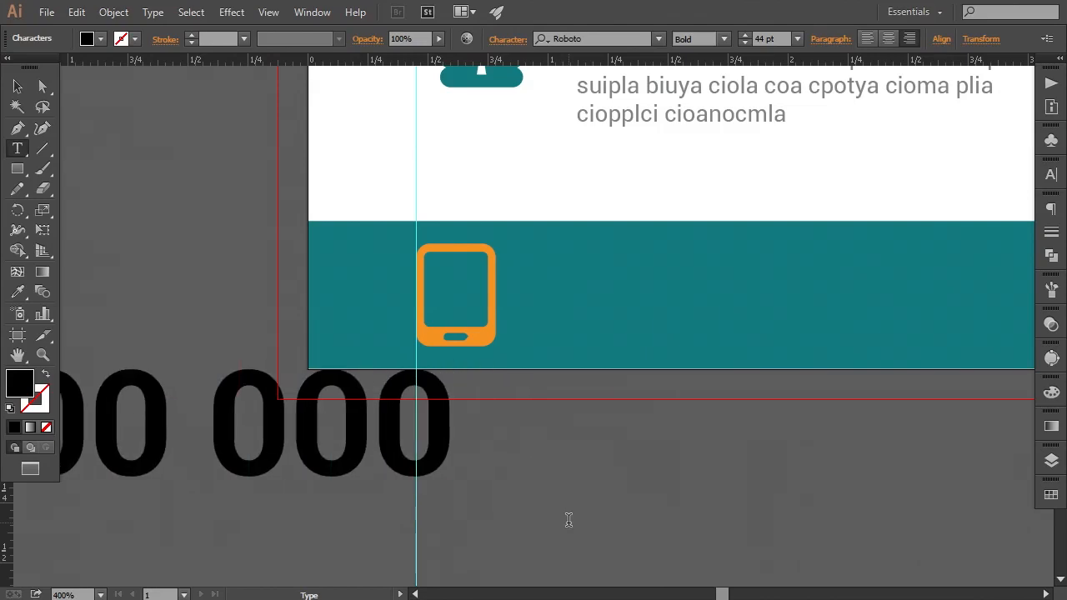
{"action": "key", "text": "BackSpace"}
{"action": "key", "text": "BackSpace"}
{"action": "type", "text": "0"}
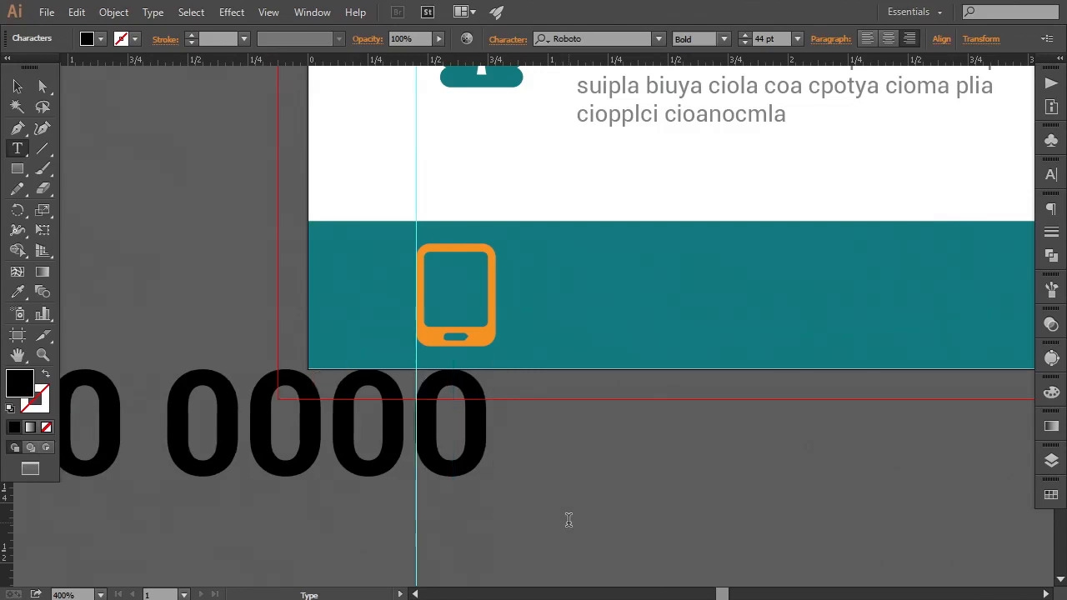
{"action": "left_click", "coordinate": [17, 87]}
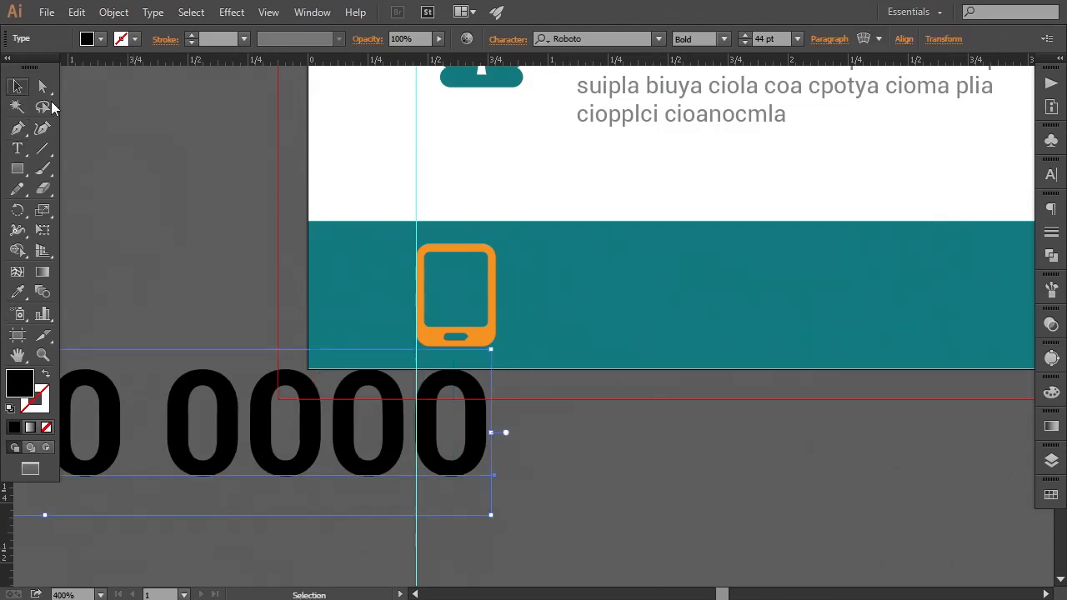
{"action": "key", "text": "ctrl+shift+a"}
{"action": "key", "text": "ctrl+minus"}
{"action": "key", "text": "ctrl+minus"}
{"action": "key", "text": "ctrl+minus"}
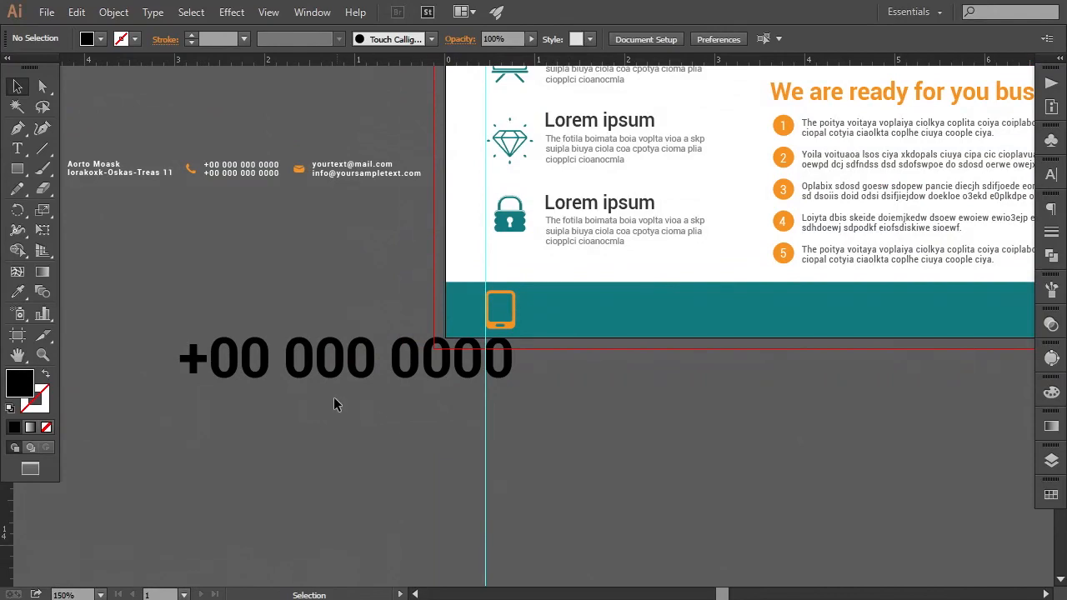
- Insert another group of three zeros in the middle of the large phone number text
{"action": "key", "text": "t"}
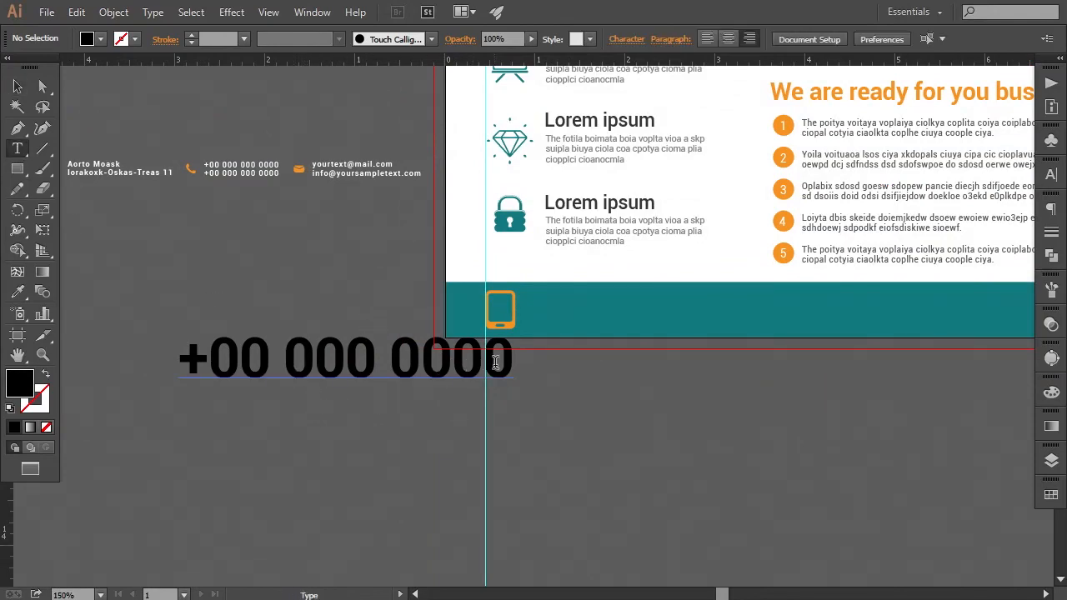
{"action": "left_click", "coordinate": [286, 366]}
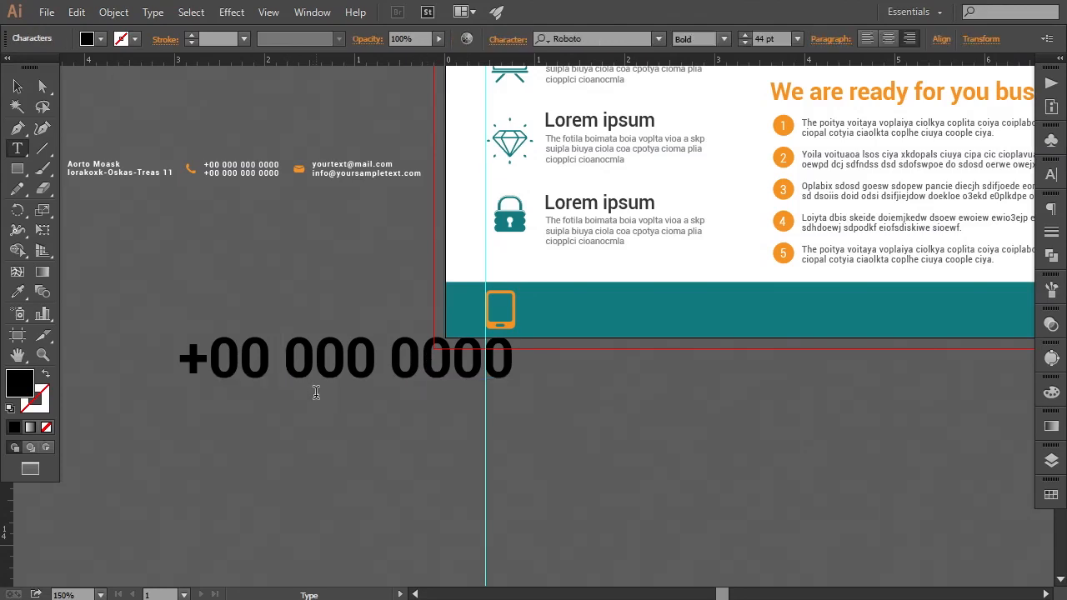
{"action": "type", "text": "0000"}
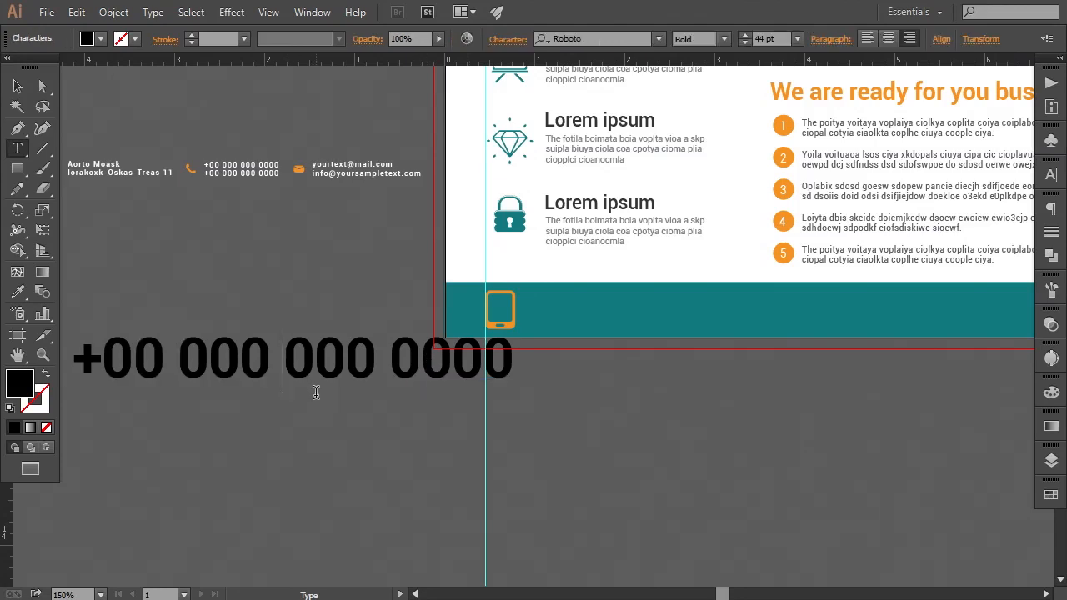
{"action": "left_click", "coordinate": [17, 86]}
{"action": "left_click", "coordinate": [300, 432]}
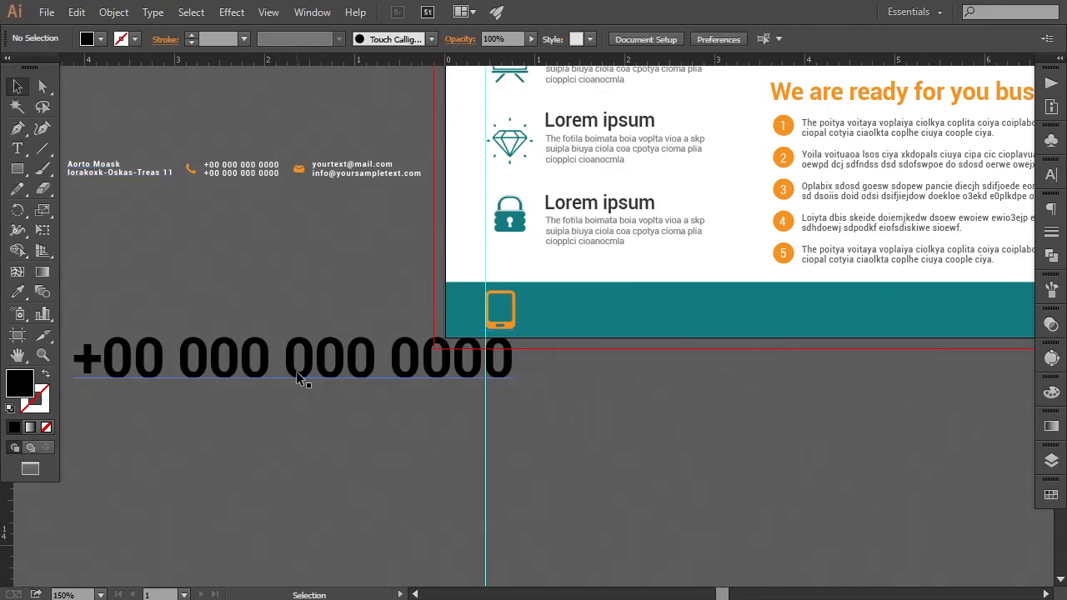
- Move the phone number into the teal footer band beside the phone icon and set its font style to Medium
{"action": "left_click_drag", "start_coordinate": [322, 367], "coordinate": [769, 326]}
{"action": "left_click", "coordinate": [724, 39]}
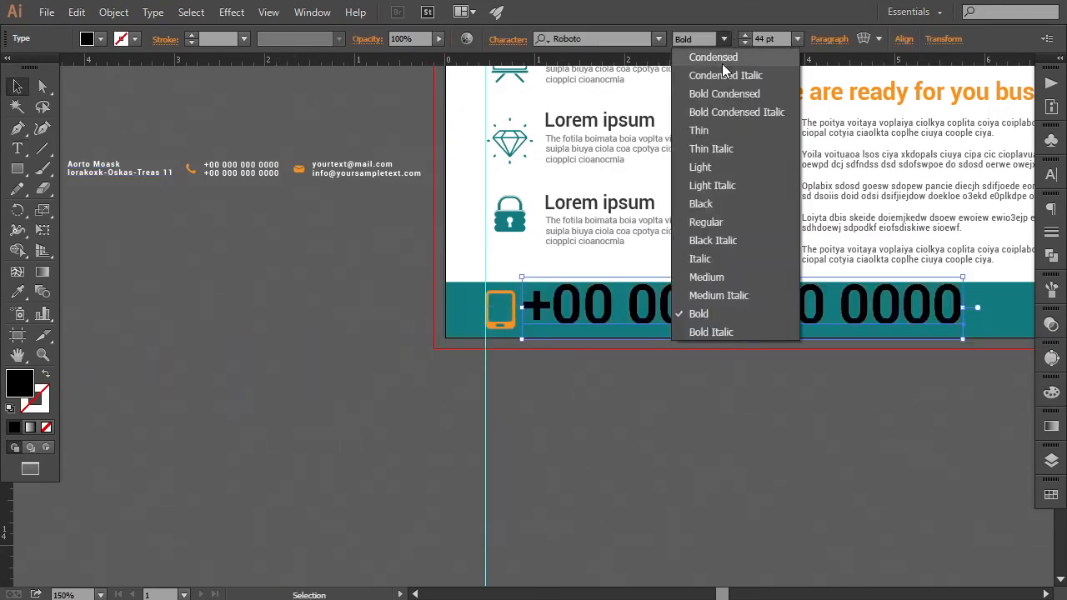
{"action": "left_click", "coordinate": [717, 276]}
- Scale the phone number down to about 22 pt and place it close beside the orange phone icon
{"action": "left_click_drag", "start_coordinate": [962, 338], "coordinate": [895, 347]}
{"action": "left_click_drag", "start_coordinate": [796, 317], "coordinate": [723, 321]}
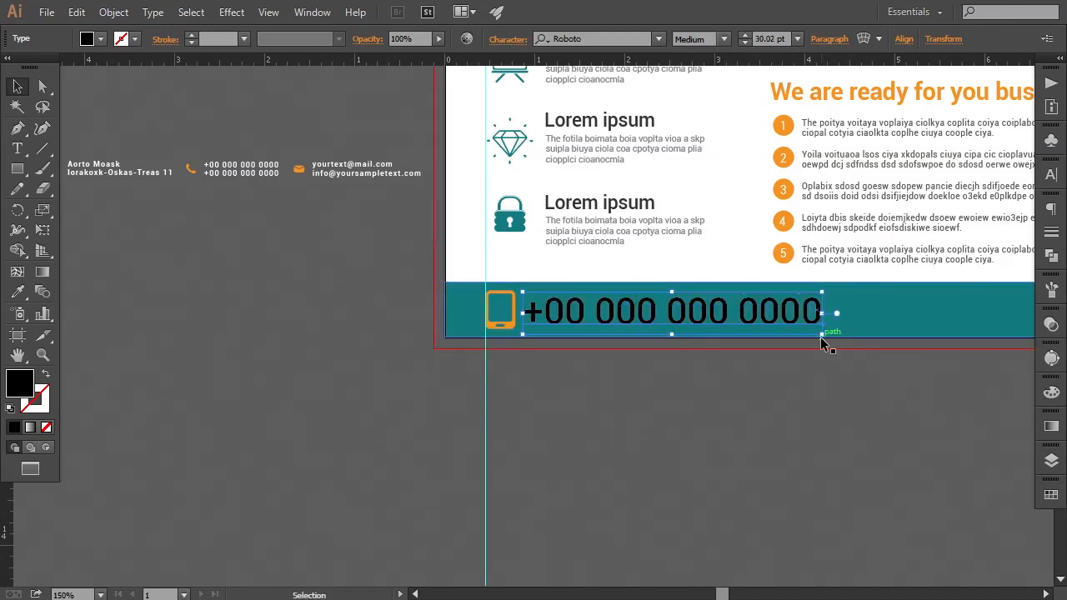
{"action": "left_click_drag", "start_coordinate": [820, 337], "coordinate": [781, 341]}
{"action": "left_click", "coordinate": [664, 341]}
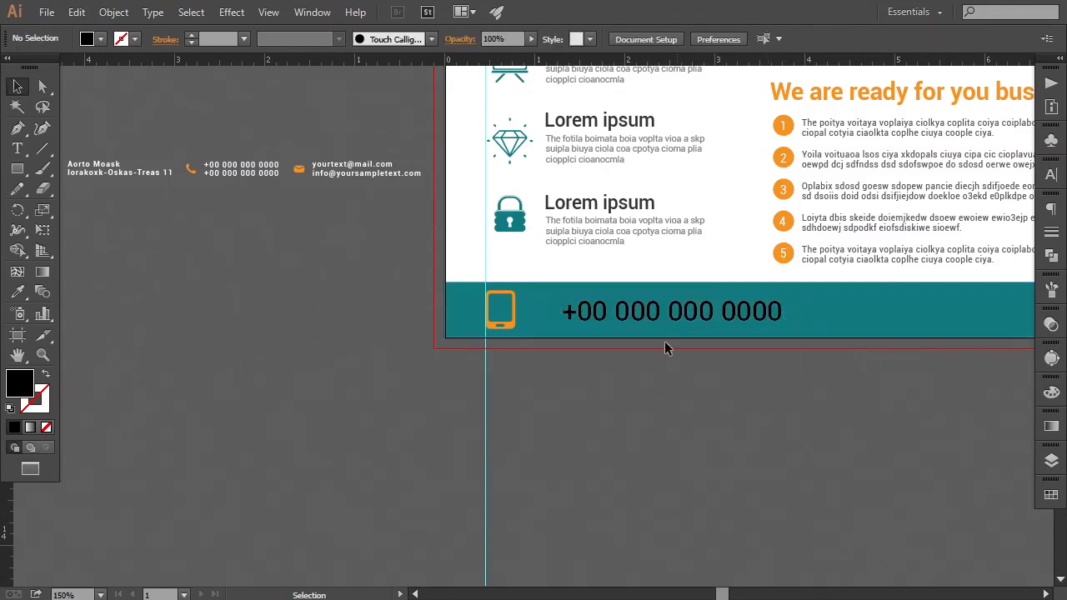
{"action": "left_click_drag", "start_coordinate": [658, 319], "coordinate": [618, 319]}
{"action": "left_click", "coordinate": [653, 398]}
- Fill the phone number in the footer band with white
{"action": "key", "text": "ctrl+minus"}
{"action": "key", "text": "ctrl+minus"}
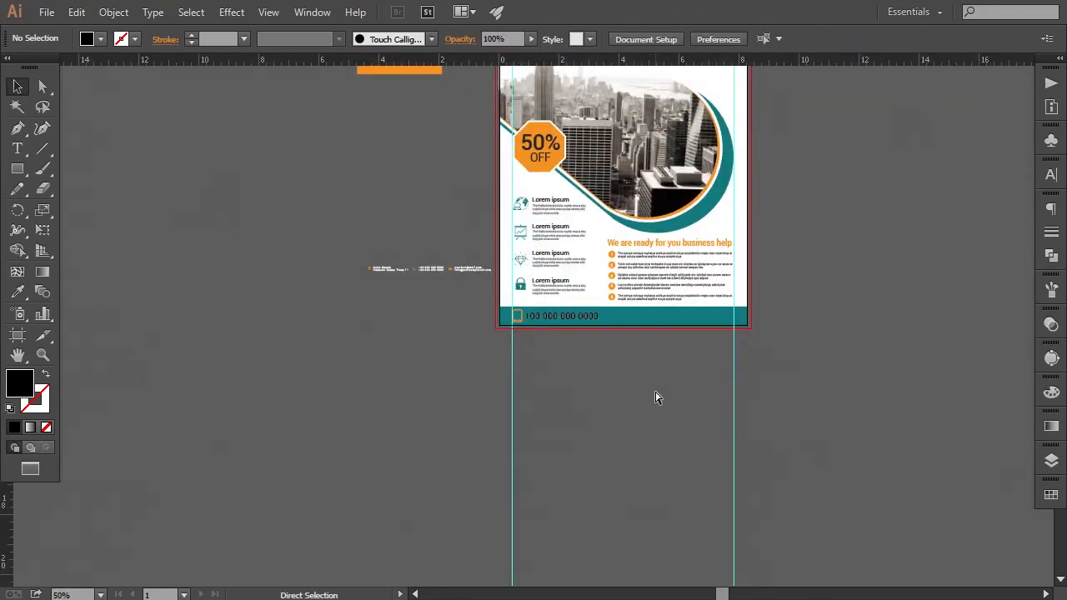
{"action": "left_click", "coordinate": [588, 315]}
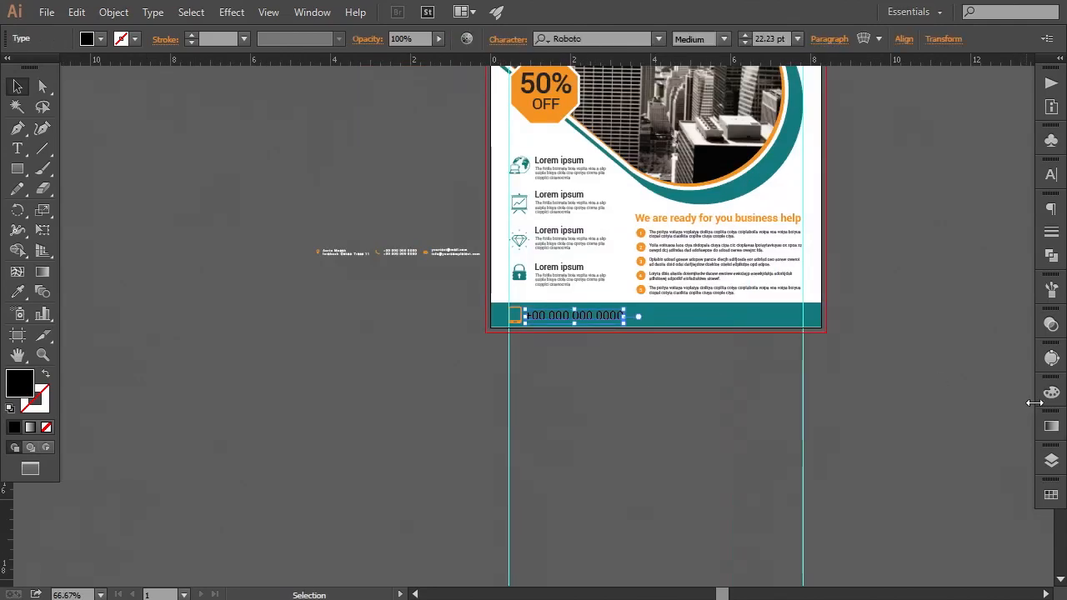
{"action": "left_click", "coordinate": [1051, 494]}
{"action": "left_click", "coordinate": [818, 370]}
{"action": "left_click", "coordinate": [716, 437]}
- Move the address, phone and e-mail contact group into the footer band beside the phone number and bring it to the front
{"action": "key", "text": "space"}
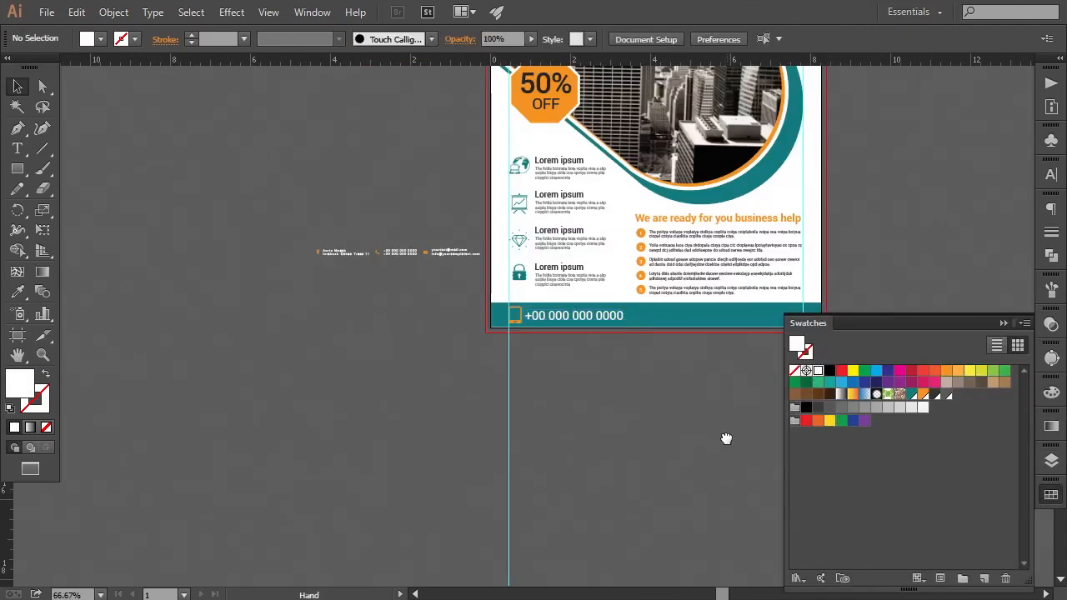
{"action": "left_click_drag", "start_coordinate": [726, 439], "coordinate": [601, 472]}
{"action": "left_click_drag", "start_coordinate": [271, 287], "coordinate": [590, 351]}
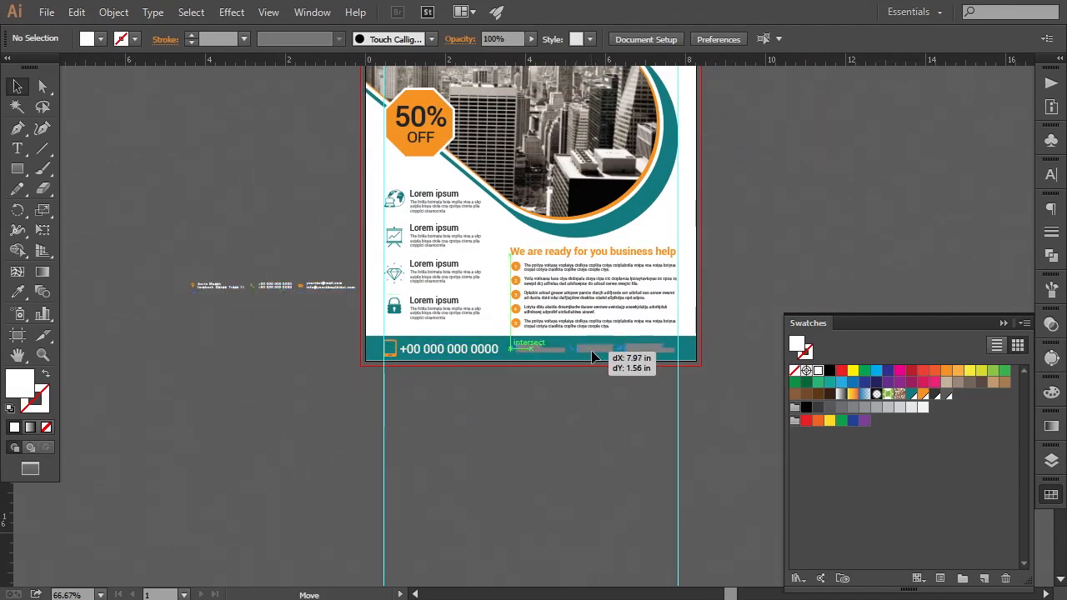
{"action": "left_click", "coordinate": [1002, 323]}
{"action": "key", "text": "ctrl+equal"}
{"action": "key", "text": "ctrl+equal"}
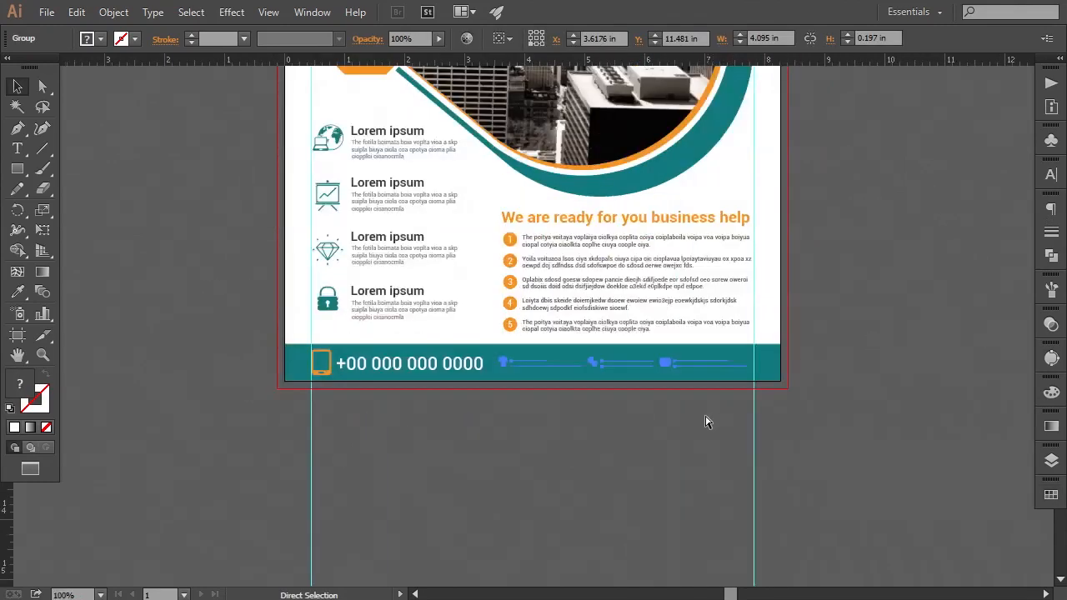
{"action": "right_click", "coordinate": [693, 395]}
{"action": "mouse_move", "coordinate": [848, 542]}
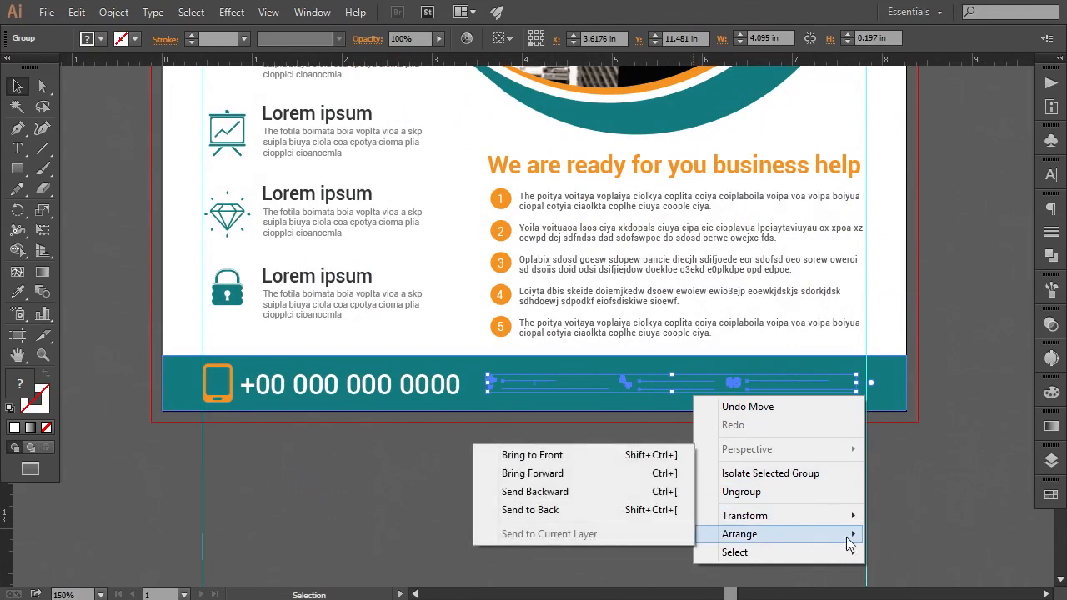
{"action": "left_click", "coordinate": [650, 456]}
- Nudge the contact group right to X about 3.74 in and down to Y about 11.49 in, ending at the right margin guide
{"action": "key", "text": "ctrl+equal"}
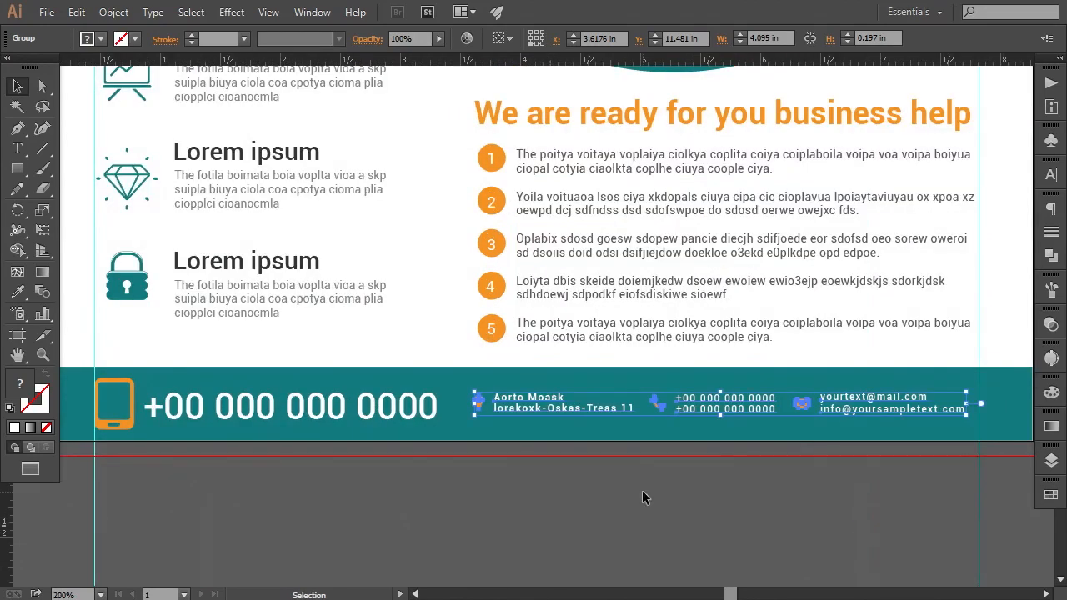
{"action": "key", "text": "Right"}
{"action": "key", "text": "Right"}
{"action": "key", "text": "Right"}
{"action": "key", "text": "Right"}
{"action": "key", "text": "Right"}
{"action": "key", "text": "Right"}
{"action": "key", "text": "Right"}
{"action": "key", "text": "Right"}
{"action": "key", "text": "Right"}
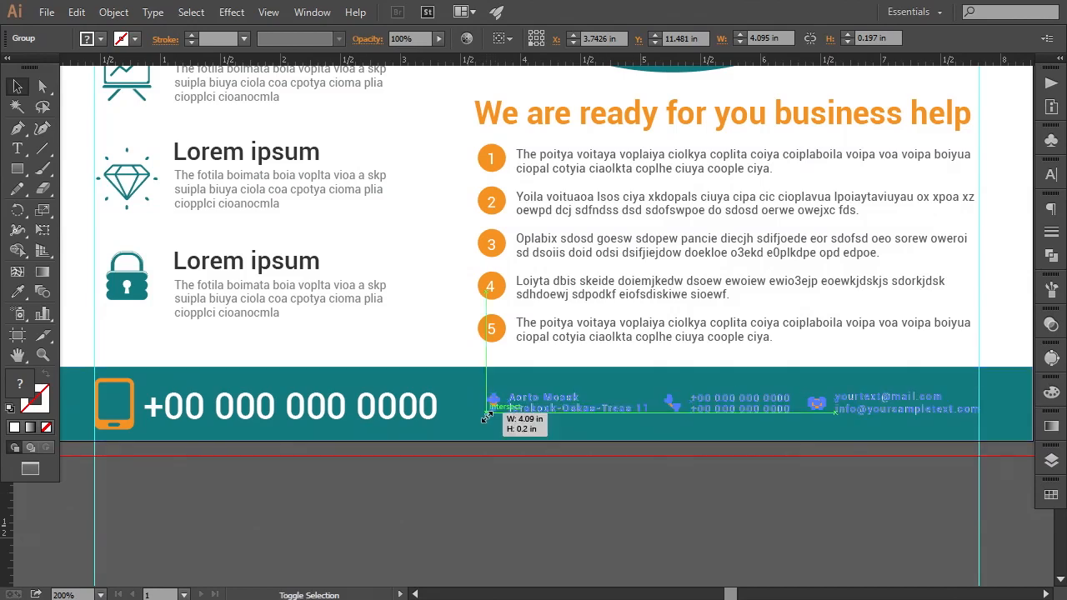
{"action": "key", "text": "Down"}
{"action": "key", "text": "Down"}
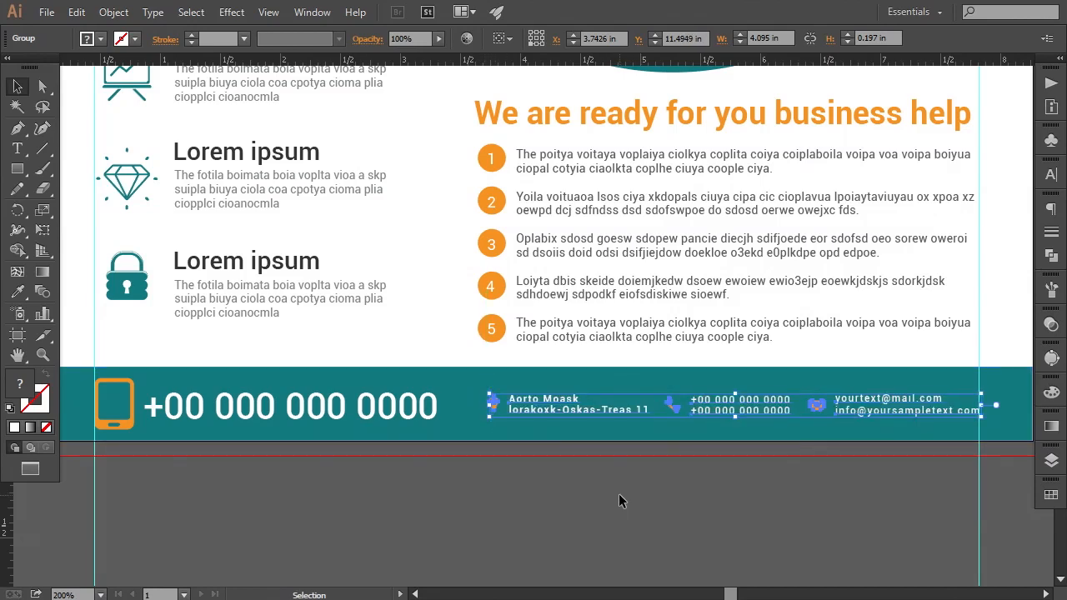
{"action": "left_click", "coordinate": [622, 494]}
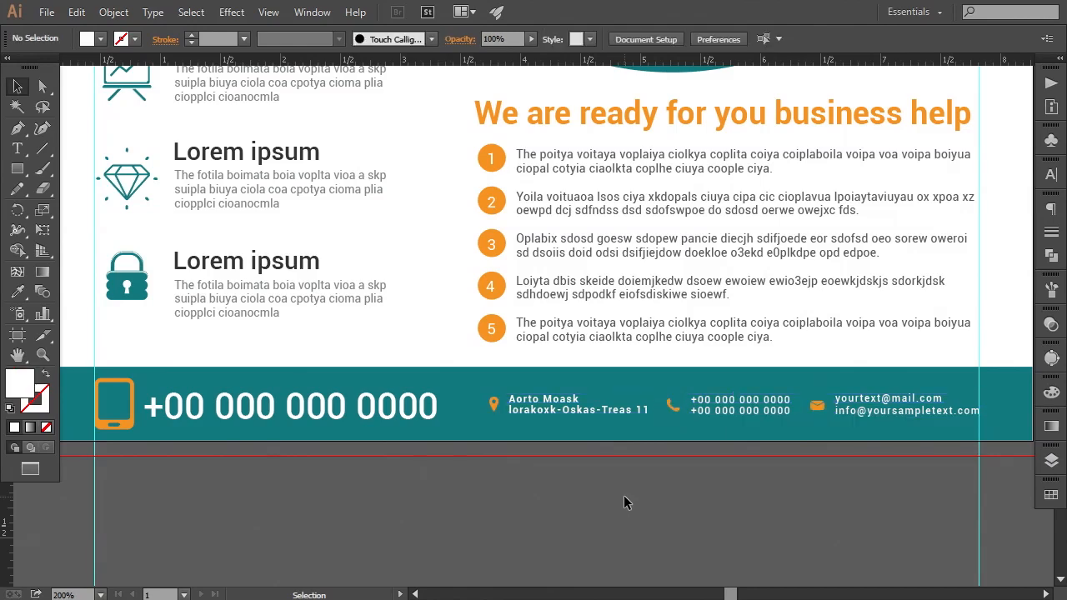
- Draw a vertical straight line with the Pen tool between the icon list and the numbered list, ending just inside the footer band
{"action": "key", "text": "ctrl+minus"}
{"action": "left_click_drag", "start_coordinate": [505, 462], "coordinate": [471, 505]}
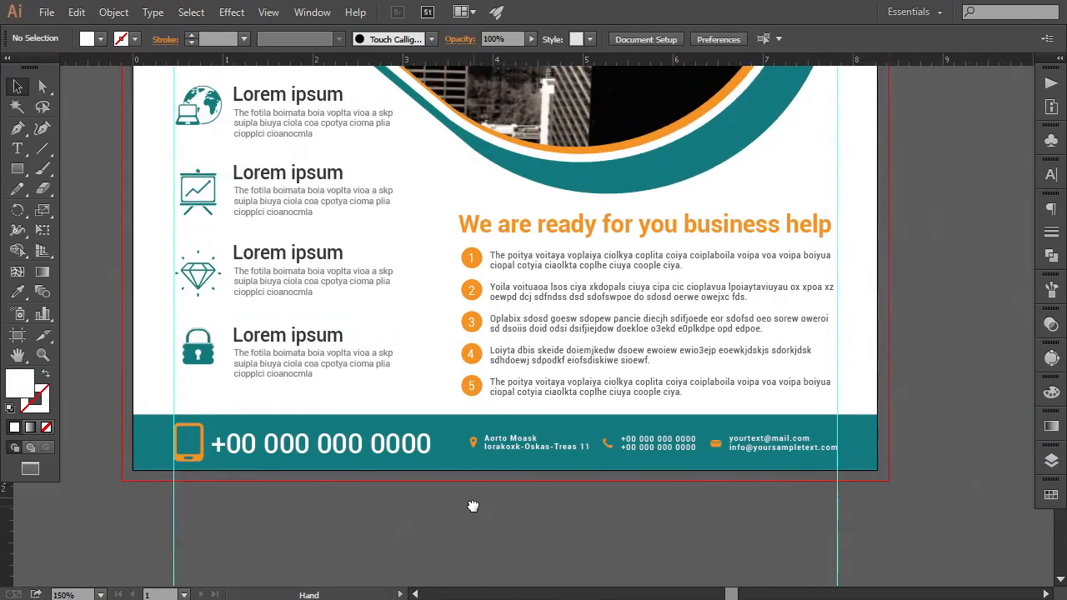
{"action": "left_click", "coordinate": [18, 127]}
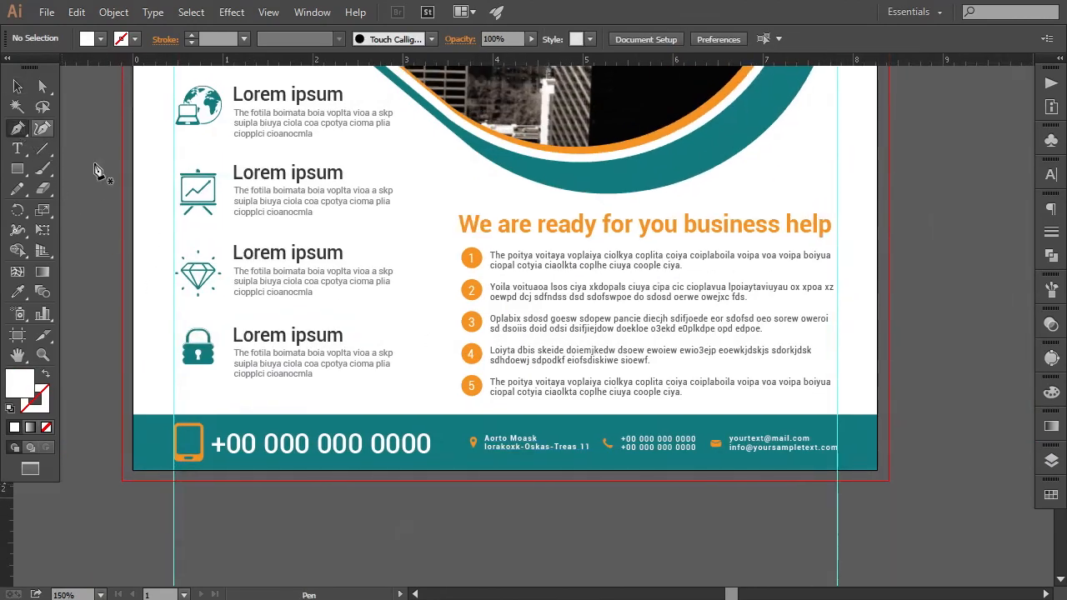
{"action": "left_click", "coordinate": [431, 175]}
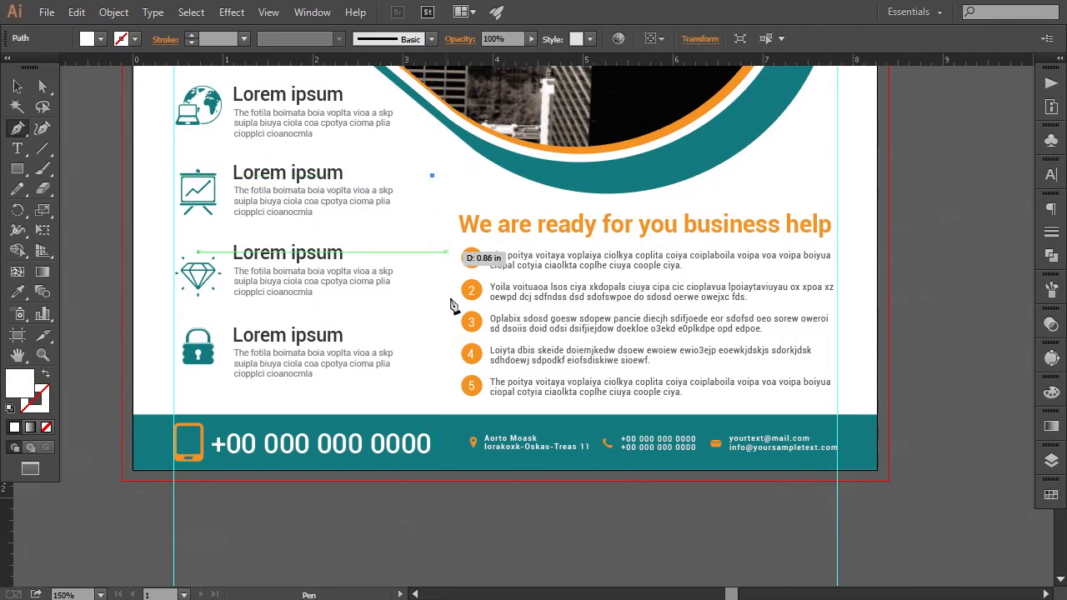
{"action": "left_click", "coordinate": [432, 423]}
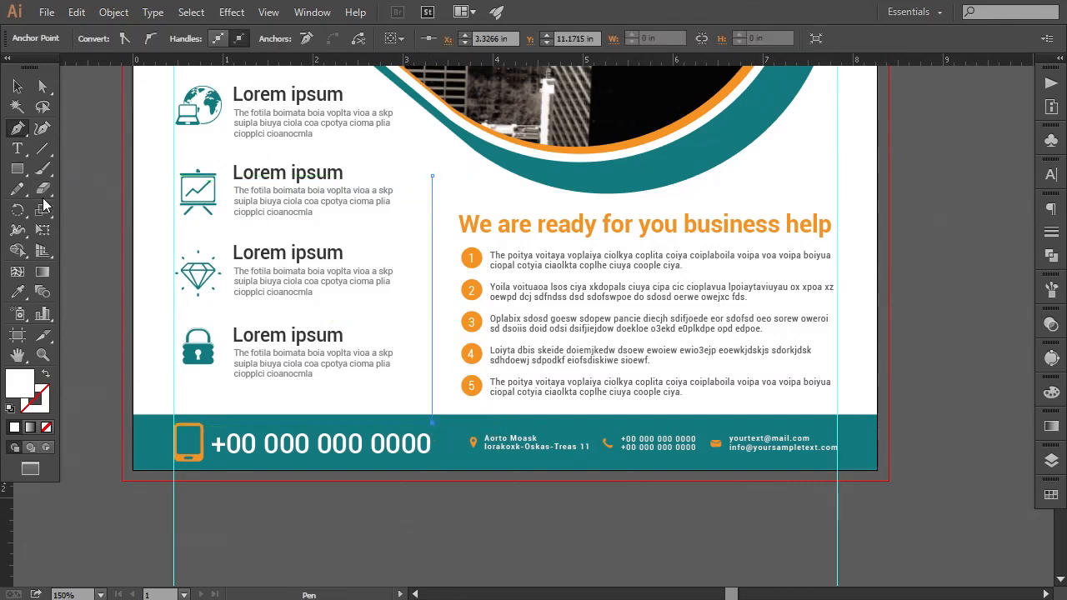
{"action": "left_click", "coordinate": [17, 86]}
- Remove the divider line's fill and give it a dark gray stroke of about C 68, M 61, Y 60, K 49
{"action": "left_click", "coordinate": [47, 427]}
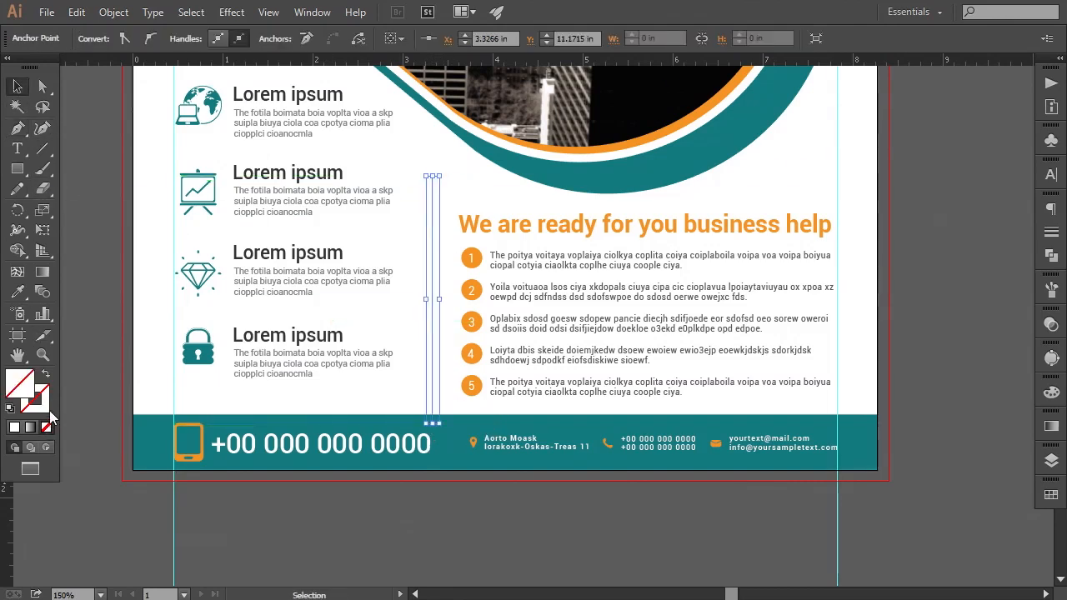
{"action": "double_click", "coordinate": [34, 400]}
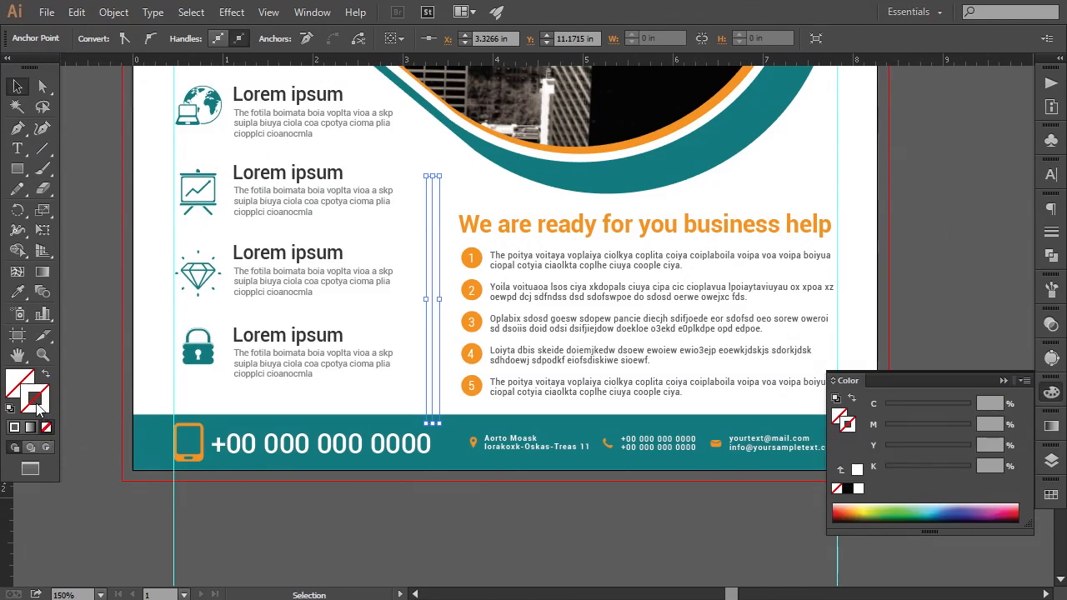
{"action": "left_click", "coordinate": [920, 254]}
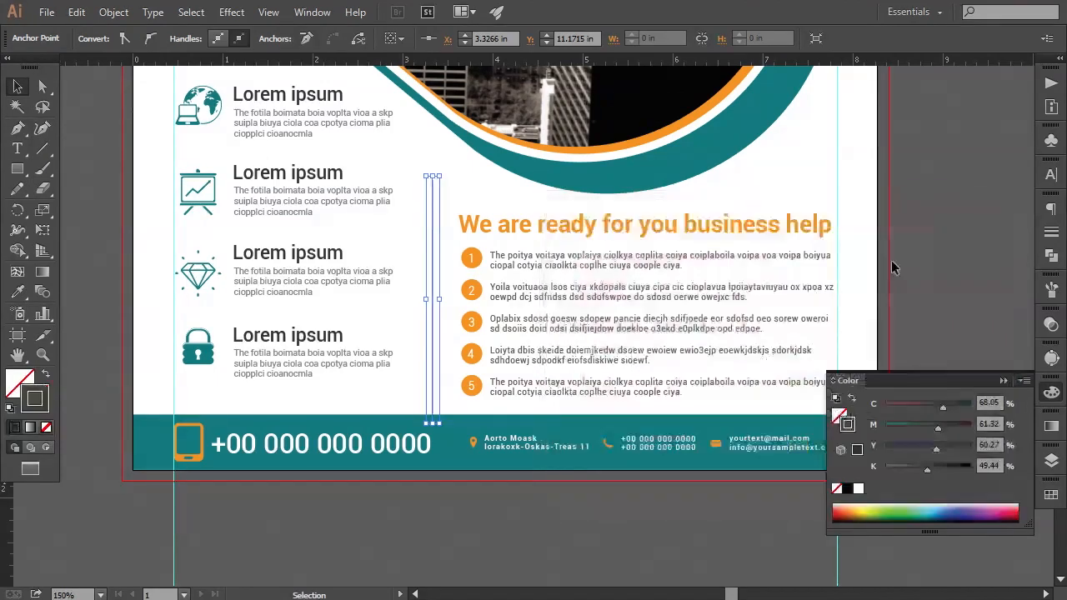
{"action": "left_click", "coordinate": [103, 175]}
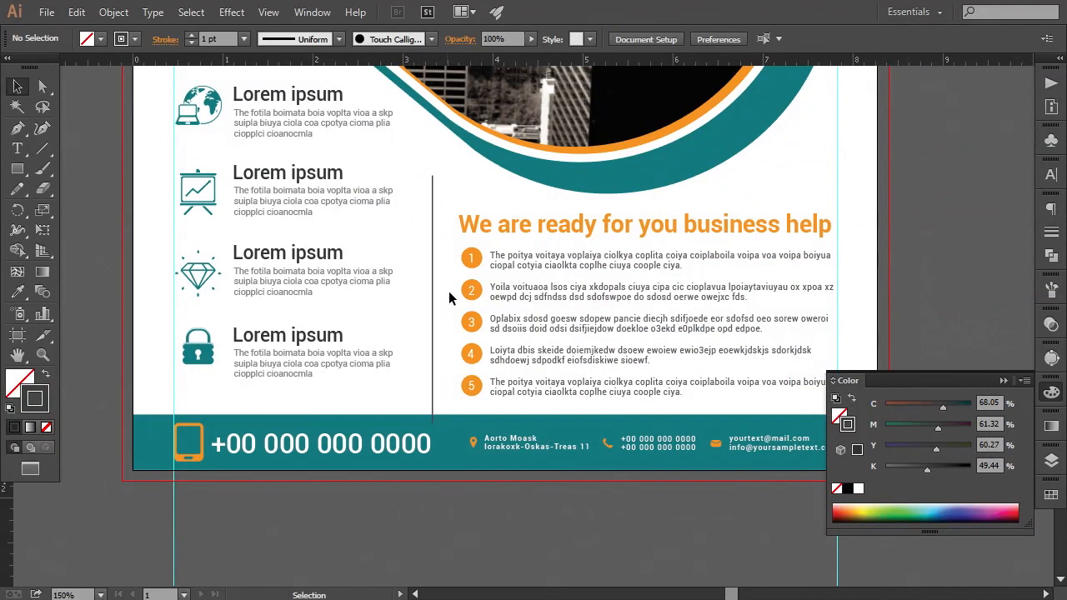
- Extend the divider line's upper end slightly higher and set its stroke weight to 2 pt
{"action": "left_click", "coordinate": [433, 278]}
{"action": "left_click_drag", "start_coordinate": [433, 176], "coordinate": [432, 152]}
{"action": "left_click", "coordinate": [247, 39]}
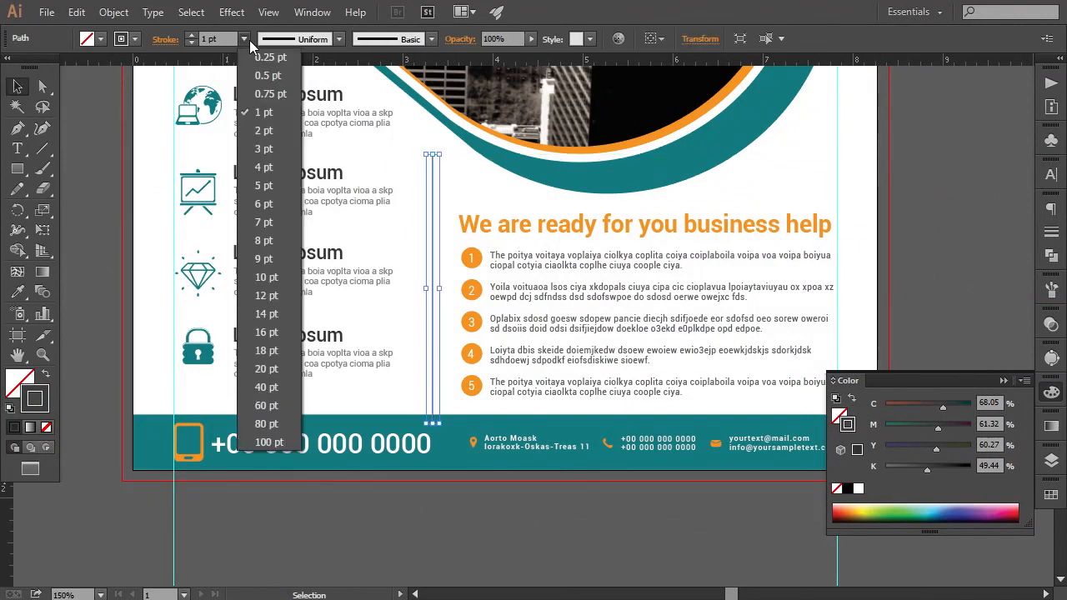
{"action": "left_click", "coordinate": [270, 131]}
{"action": "left_click", "coordinate": [426, 510]}
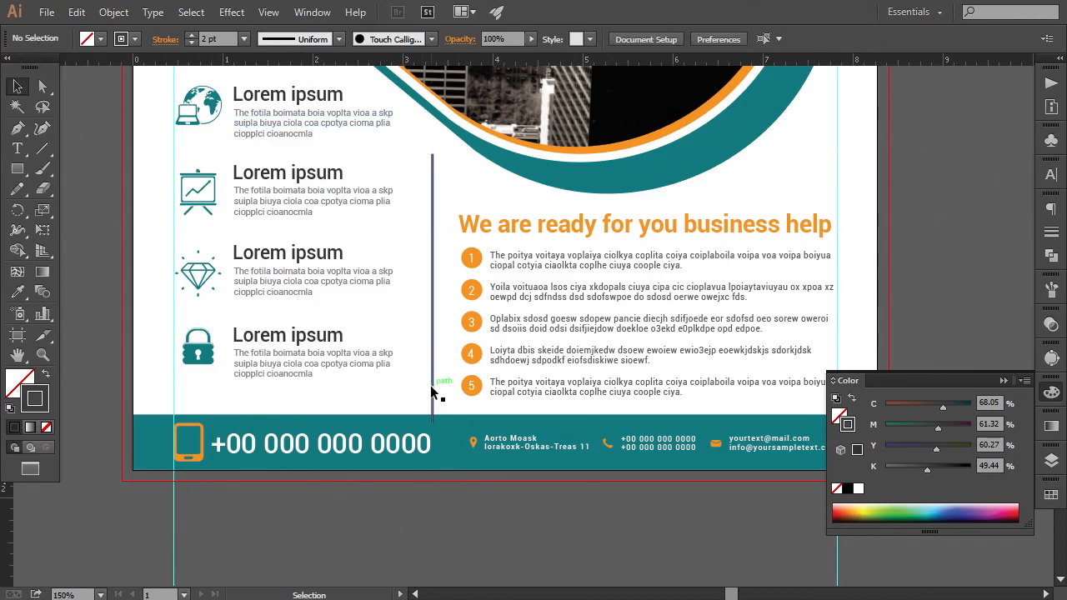